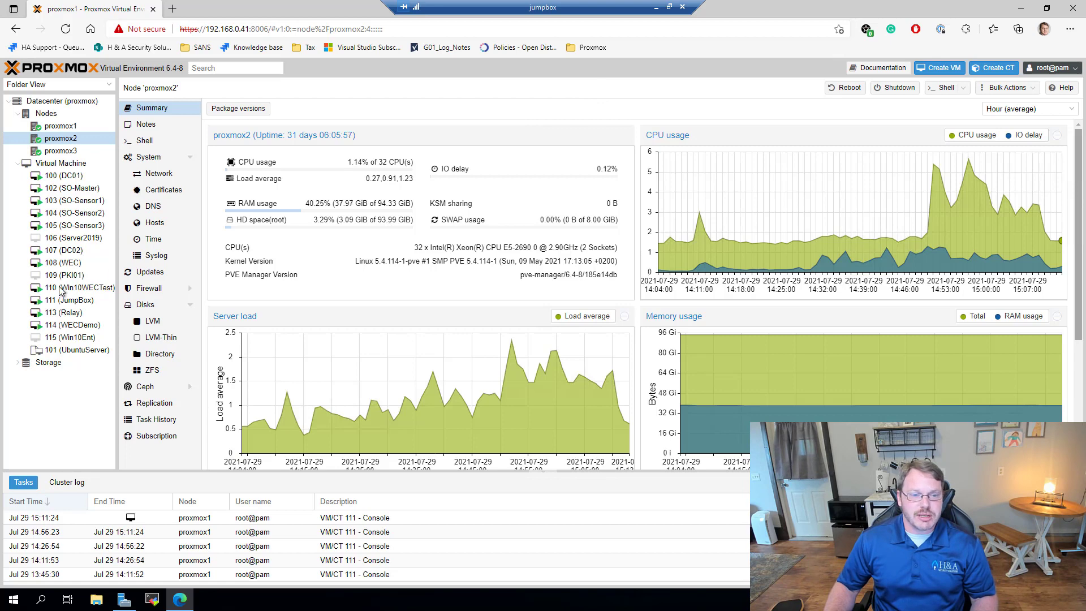
Step: Look over VMs 108 (WEC) and 110 (Win10WECTest), ending on the WECDemo (114) summary
left_click(78, 263)
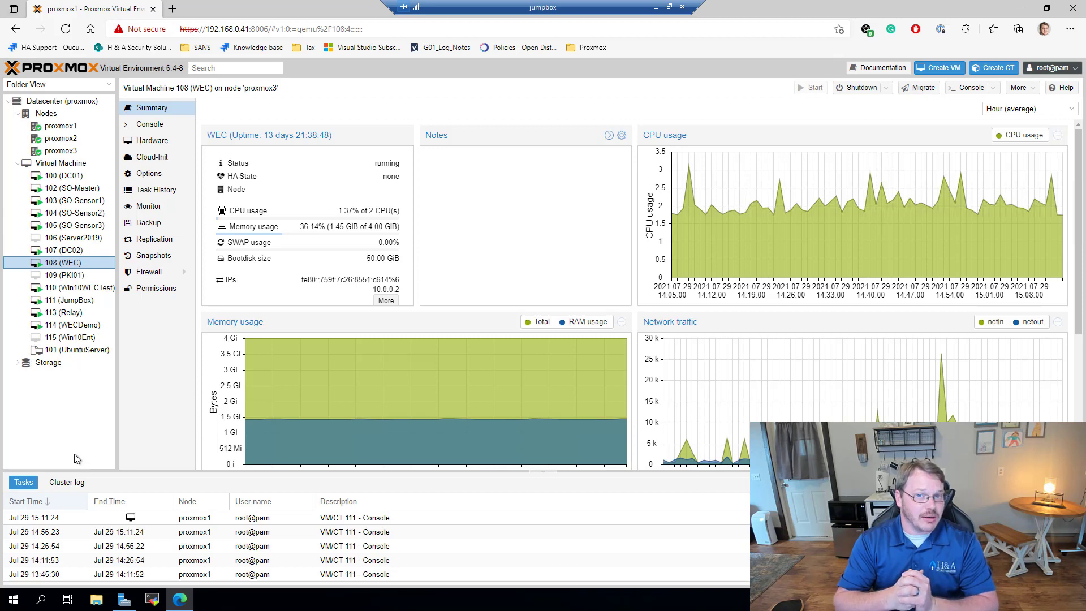
left_click(73, 327)
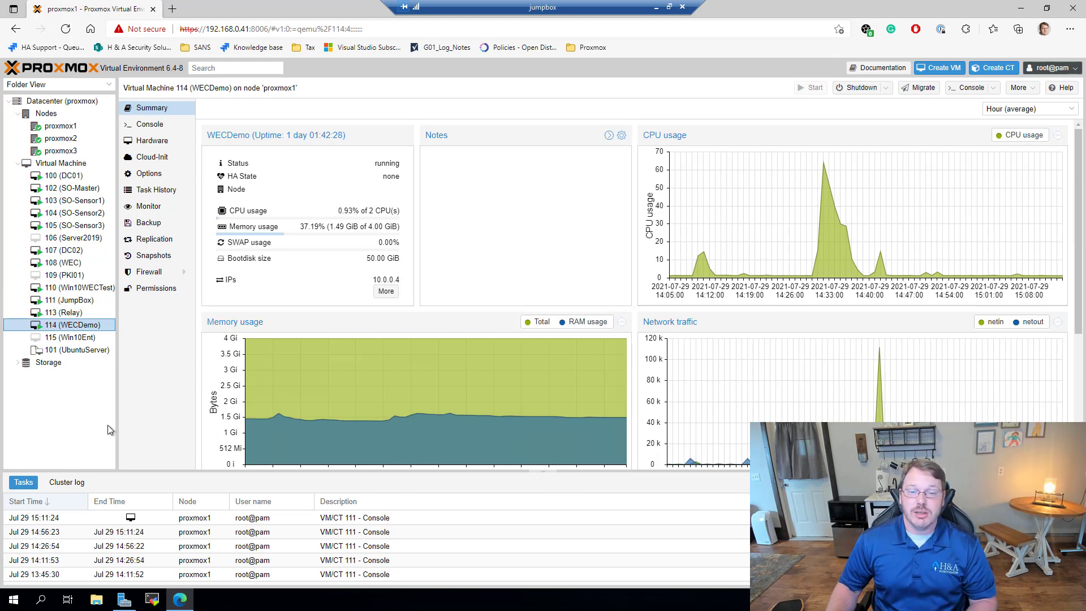
left_click(79, 289)
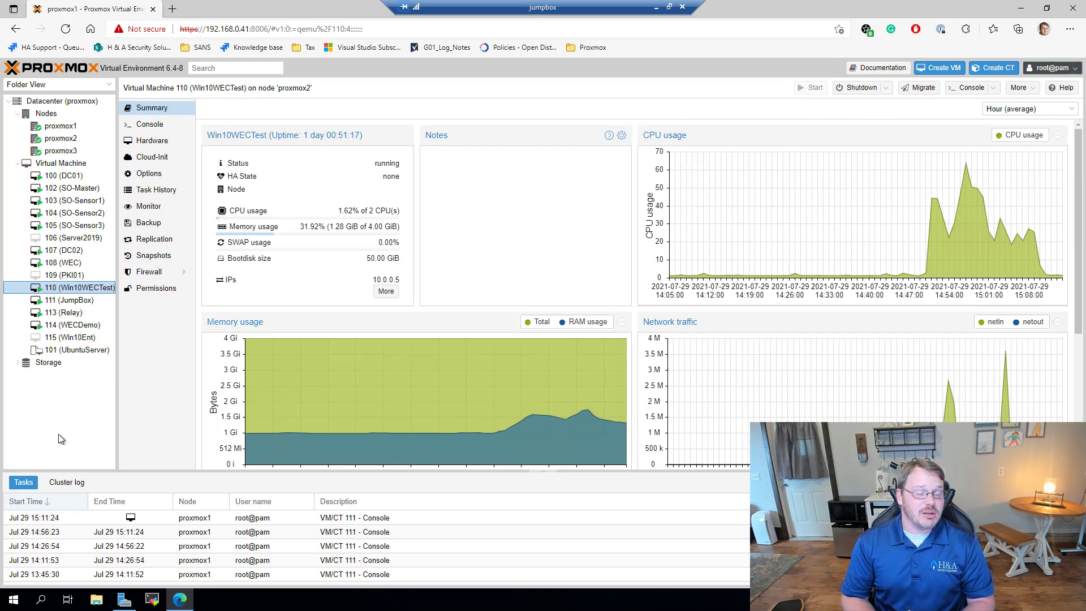
left_click(71, 326)
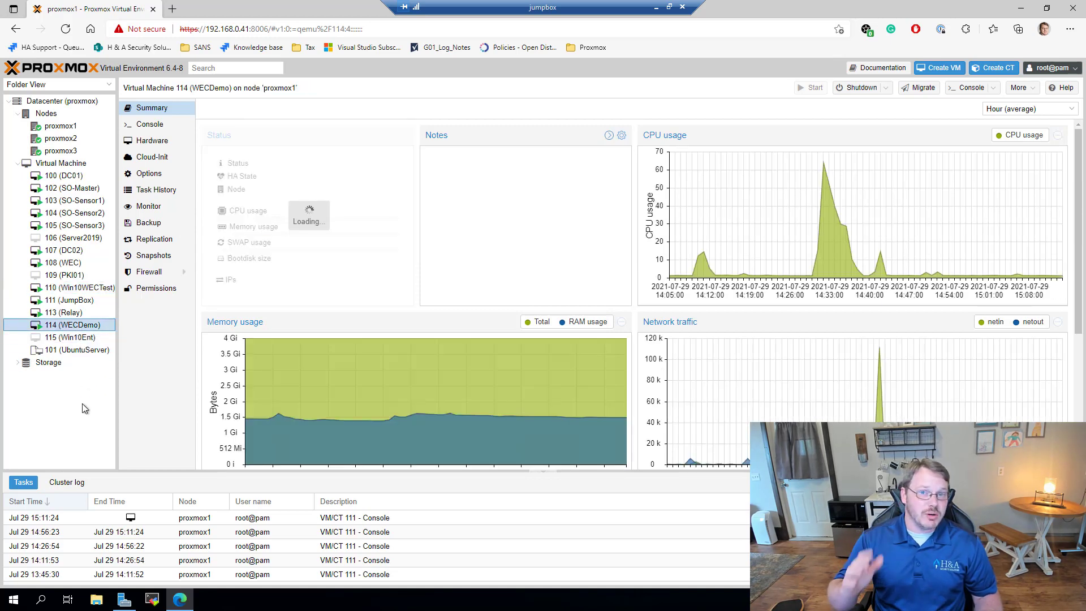
Step: Start a Remote Desktop session with mstsc to wecdemo and sign in with the account password
key("super+r")
type("mstsc")
key("Return")
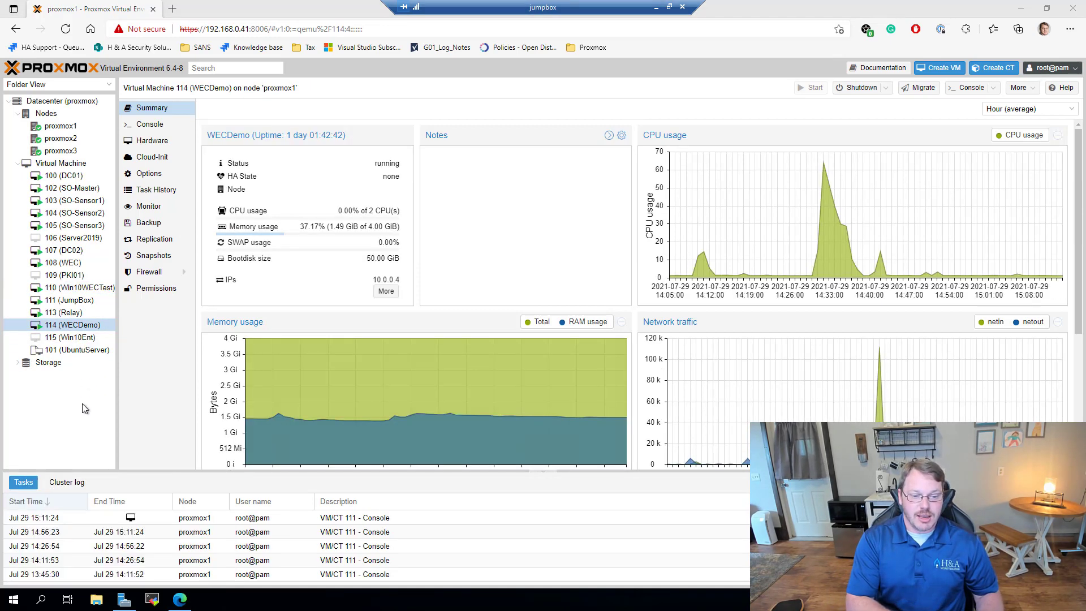
type("wecdemo")
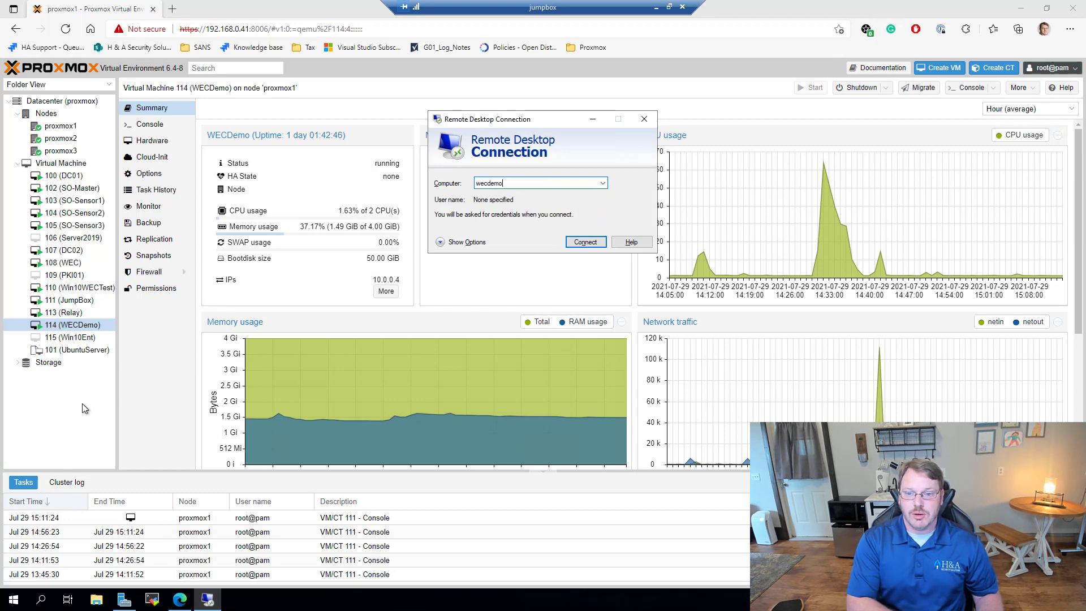
key("Return")
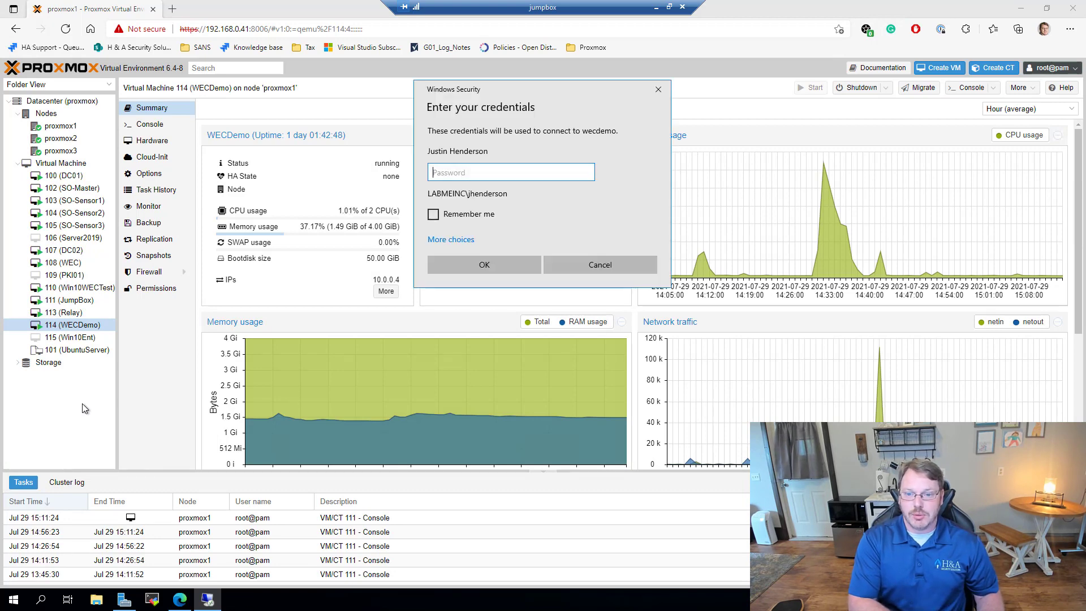
type("*************")
key("Return")
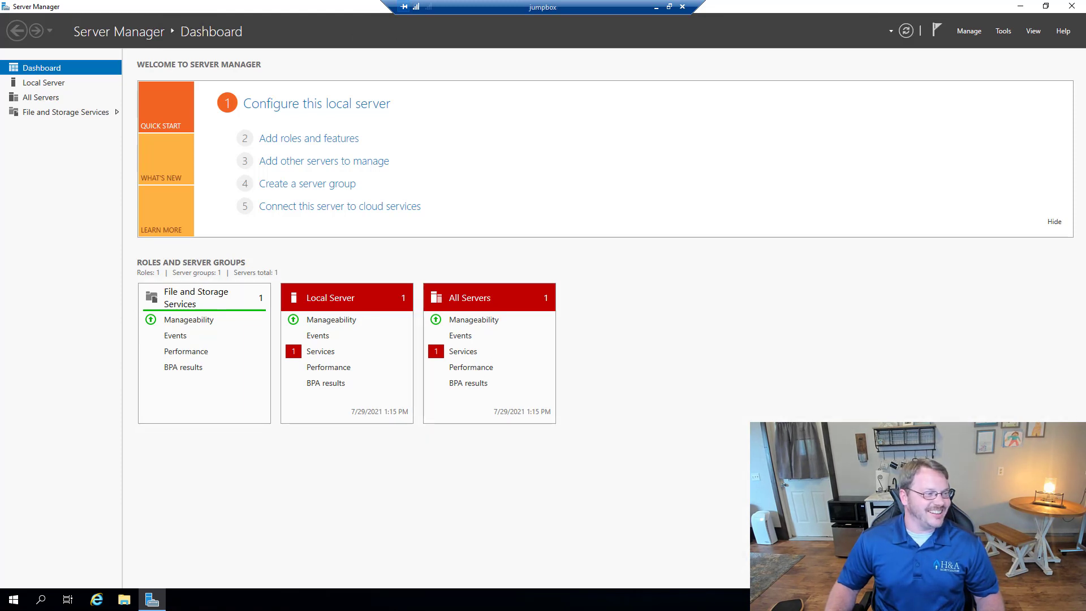
Step: Launch Event Viewer from the Start button's administrative tools menu
key("super")
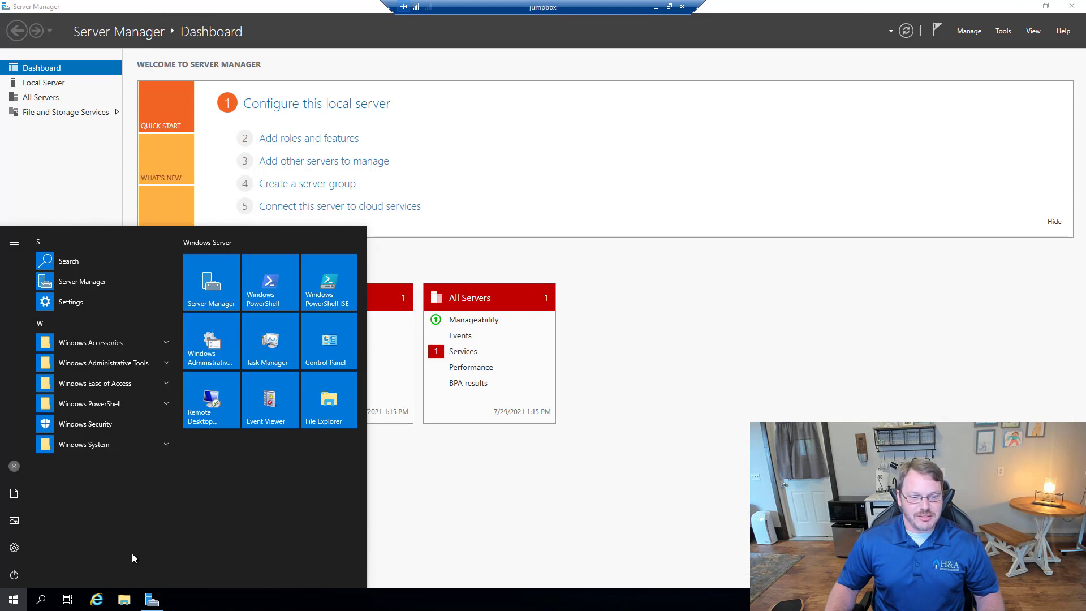
key("super")
left_click(11, 602)
right_click(11, 603)
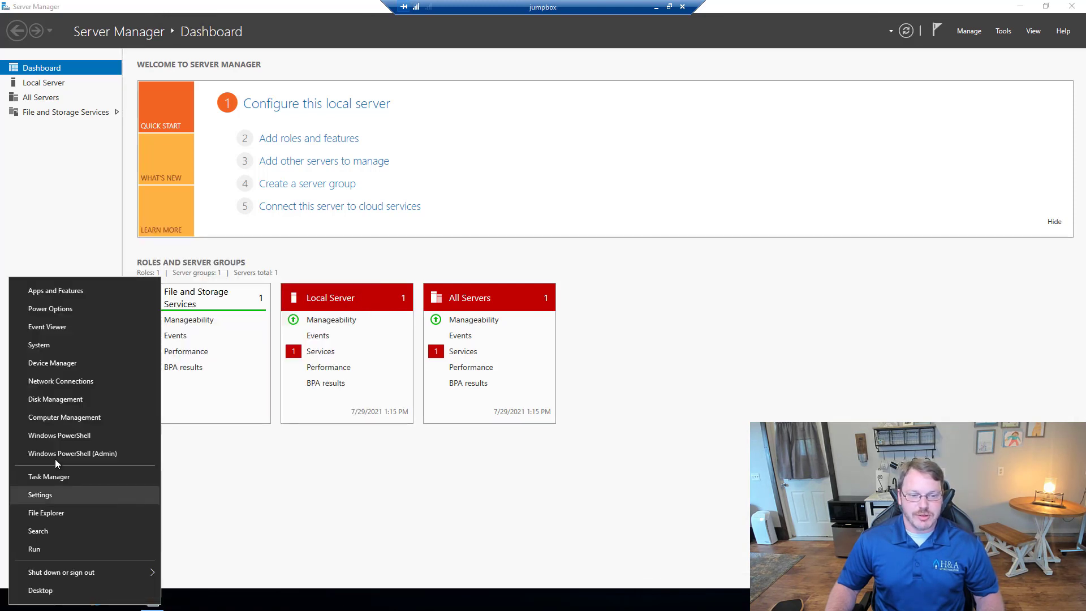
left_click(52, 329)
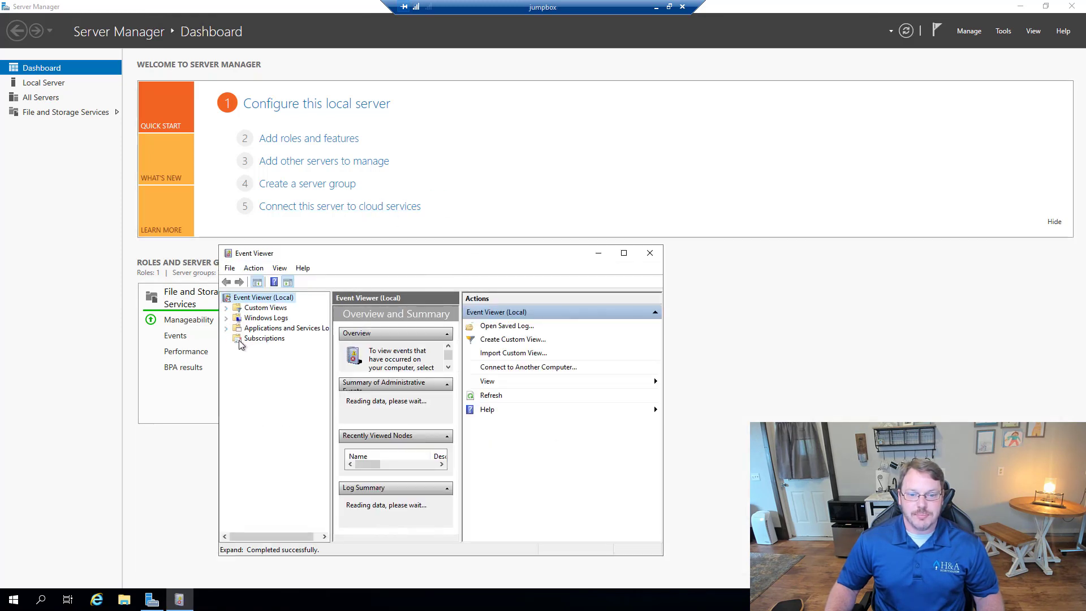
Step: Decline starting the Event Collector service and show the Forwarded Events log maximized
left_click(250, 340)
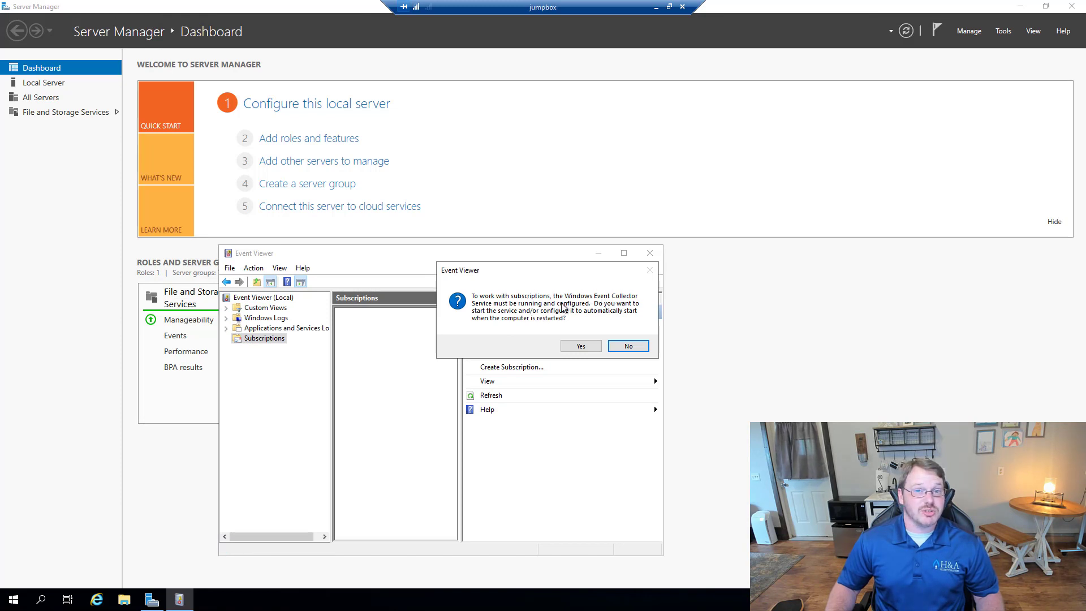
left_click(626, 346)
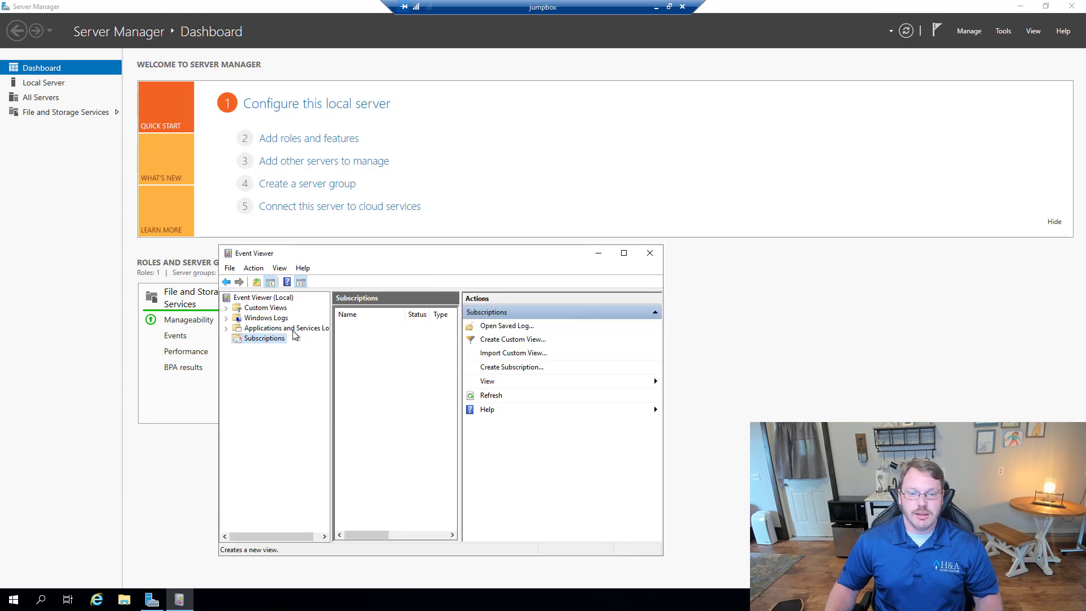
left_click(226, 318)
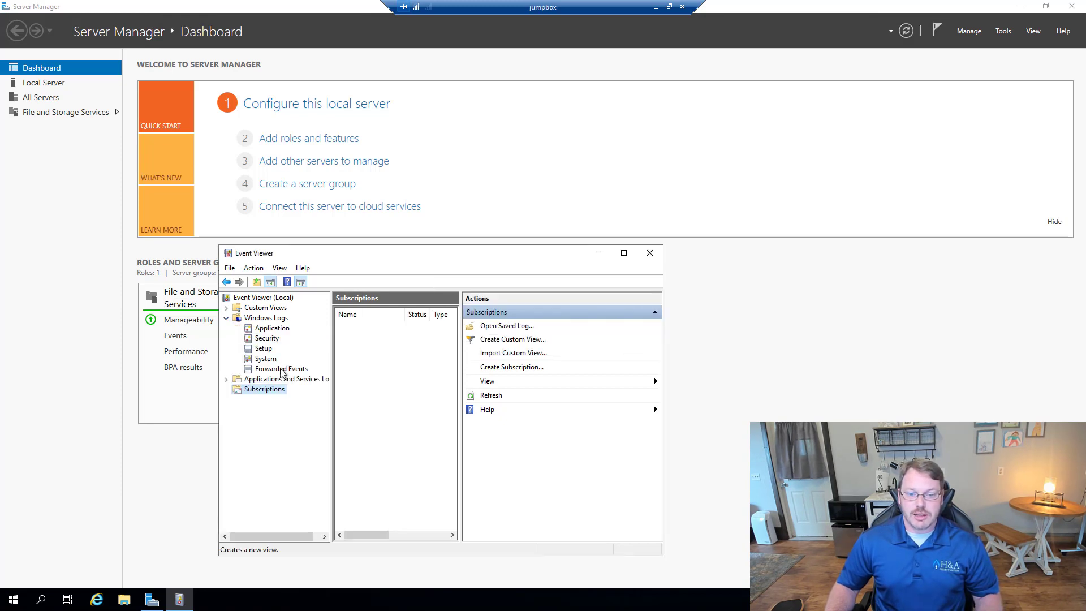
left_click(277, 368)
double_click(396, 256)
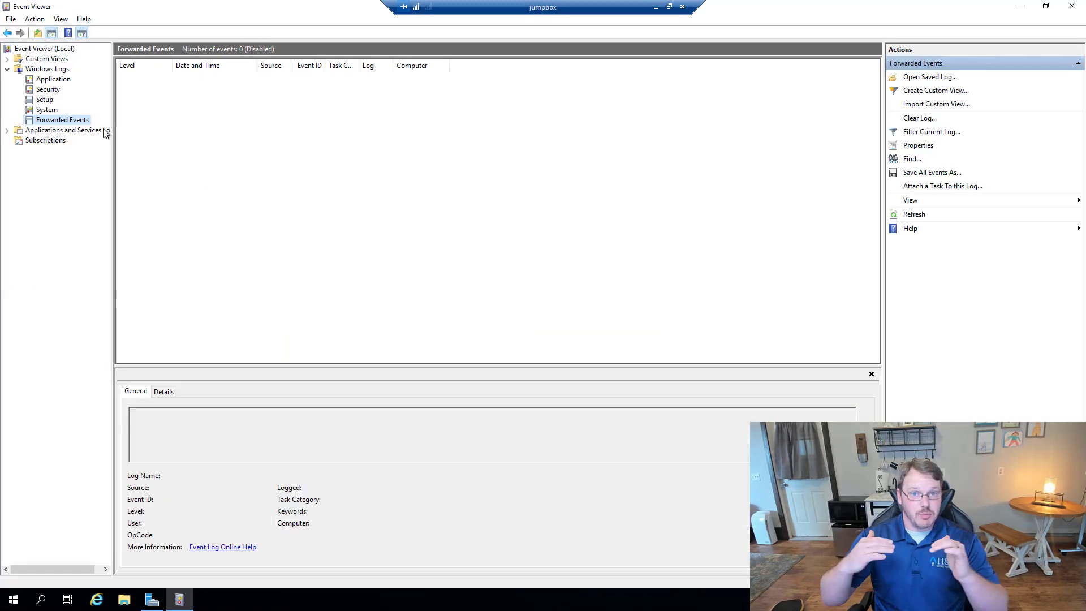
Step: Review the Forwarded Events log properties, then start the Event Collector service from Subscriptions
right_click(65, 120)
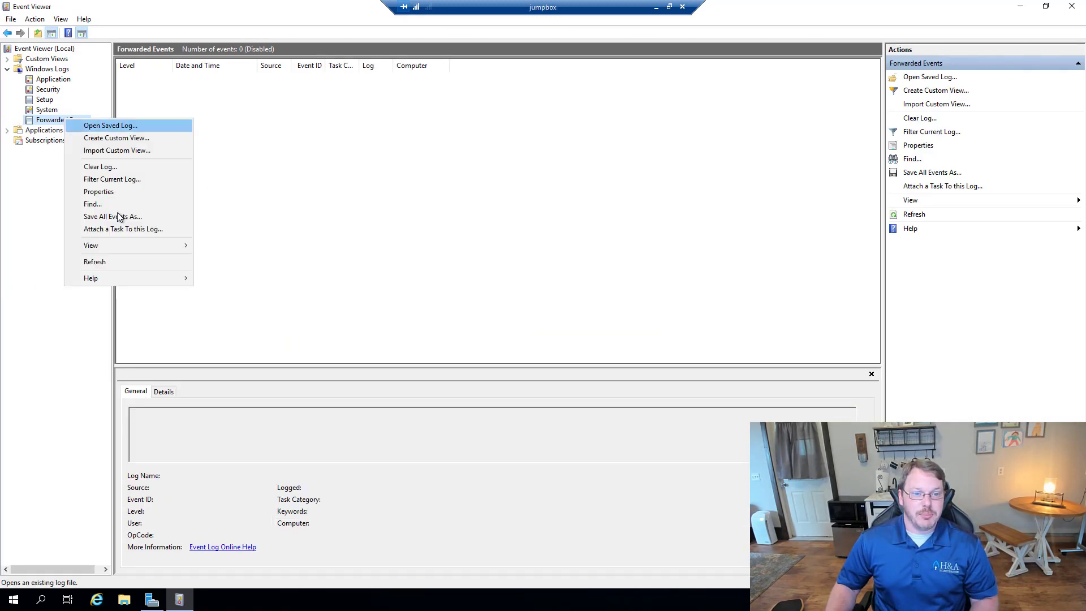
left_click(105, 192)
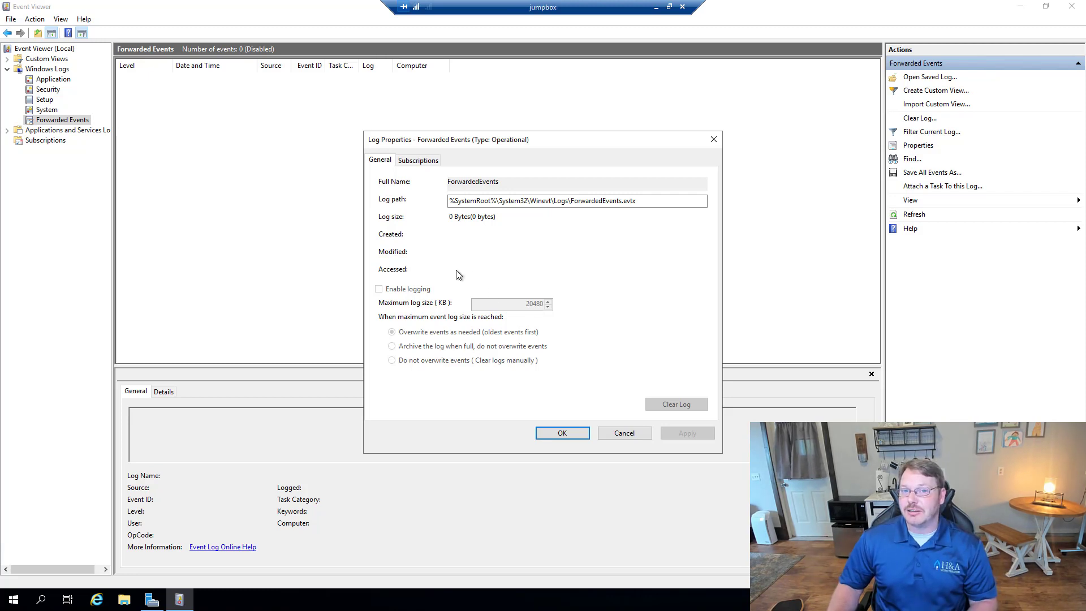
left_click(624, 432)
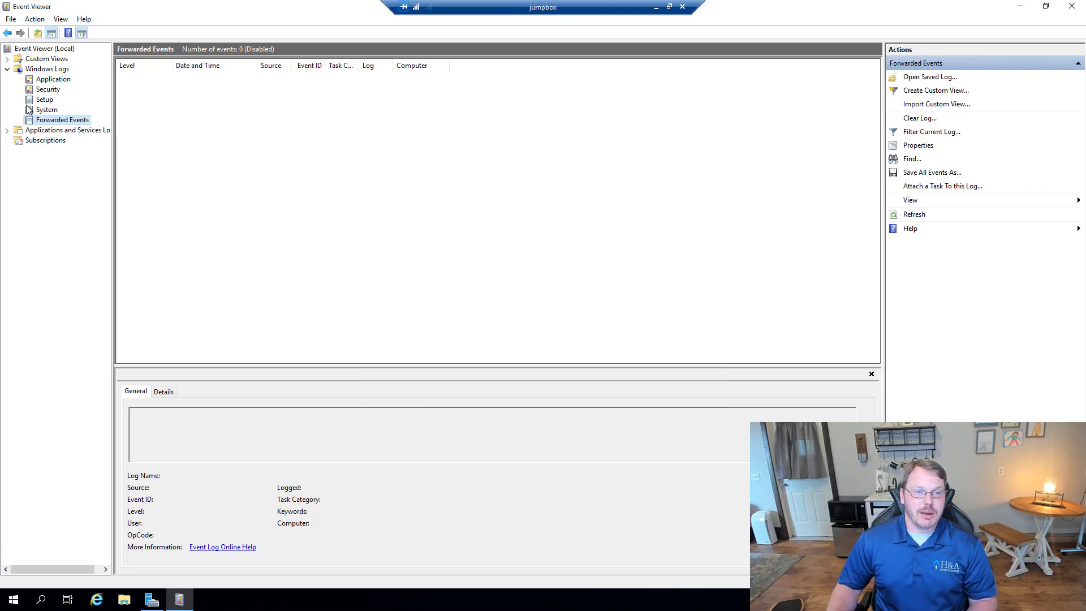
left_click(45, 141)
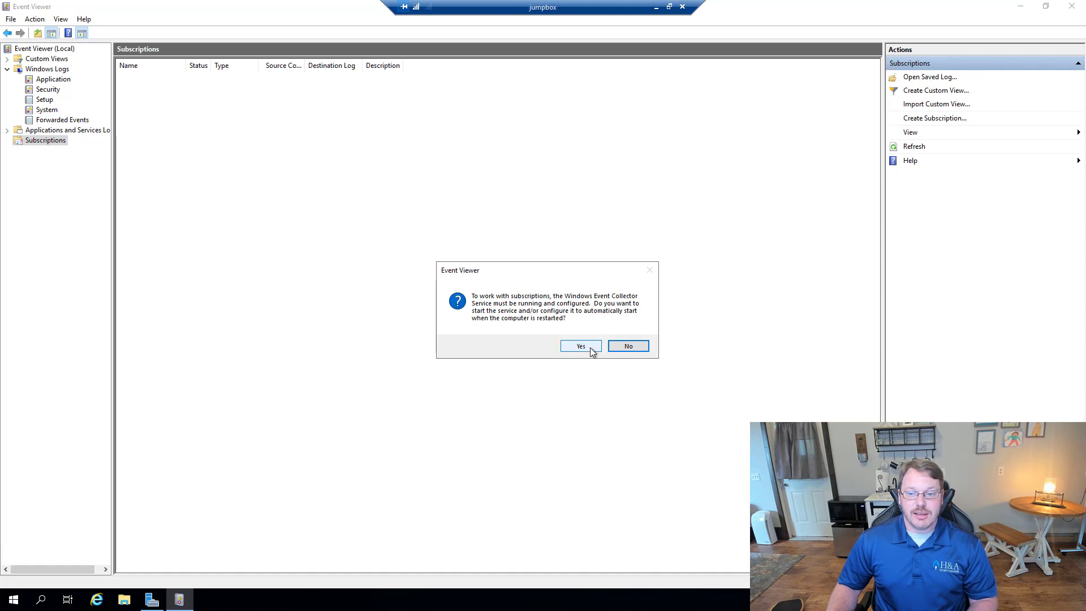
left_click(588, 348)
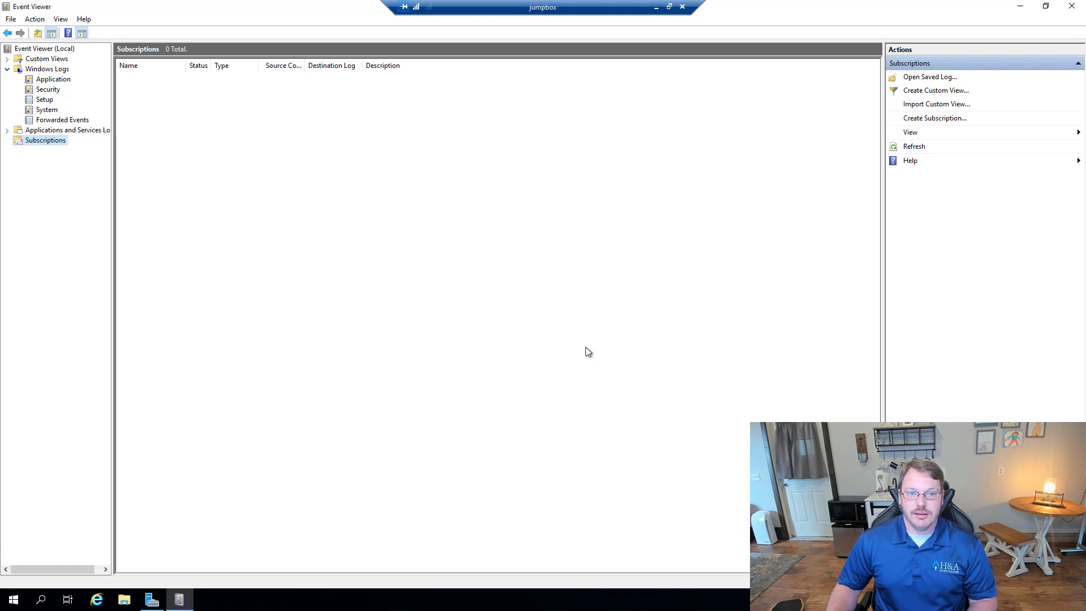
Step: Recheck the Forwarded Events properties and maximum log size, closing without changes
right_click(67, 120)
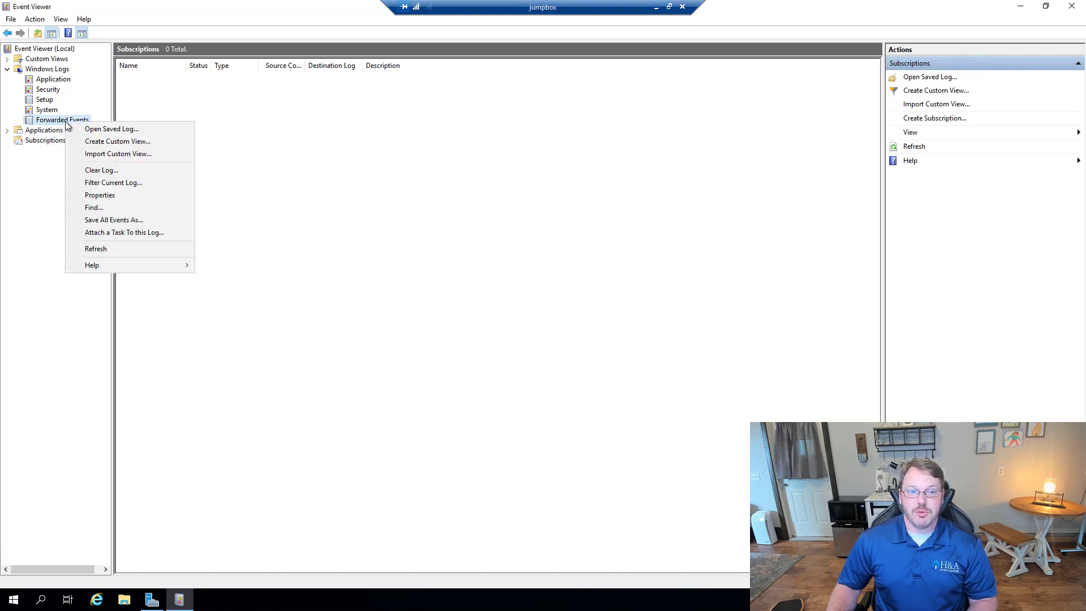
left_click(104, 196)
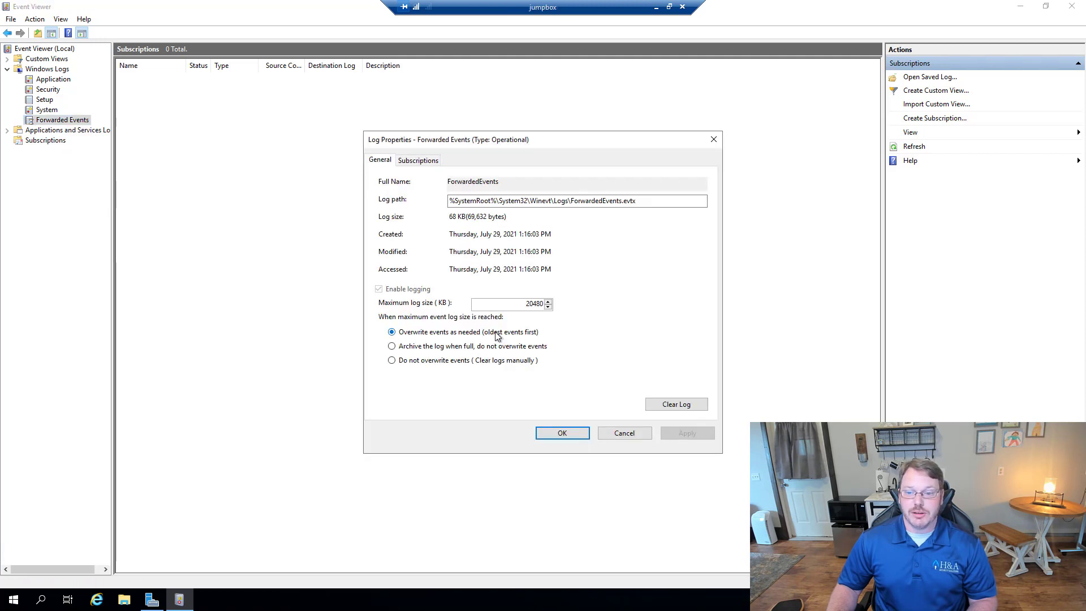
left_click(517, 311)
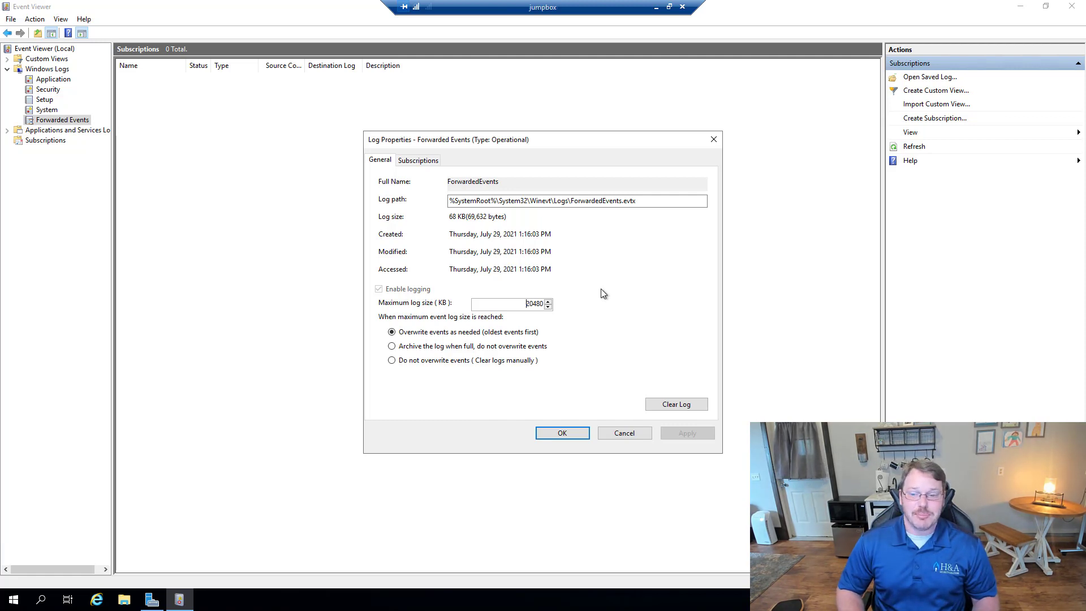
left_click(638, 433)
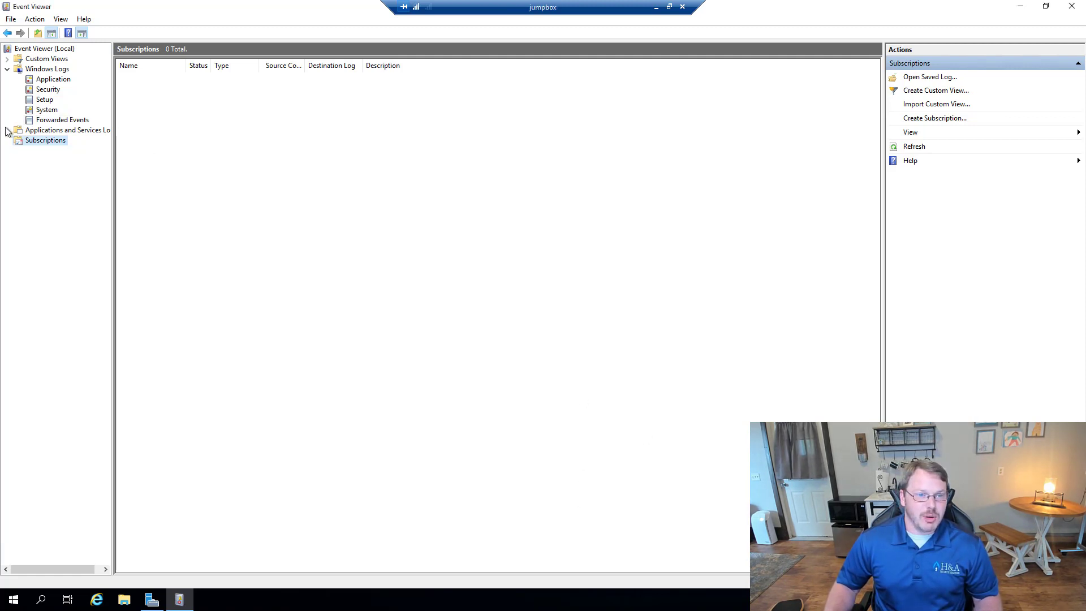
Step: Launch Windows PowerShell as administrator
left_click(17, 603)
type("cmd")
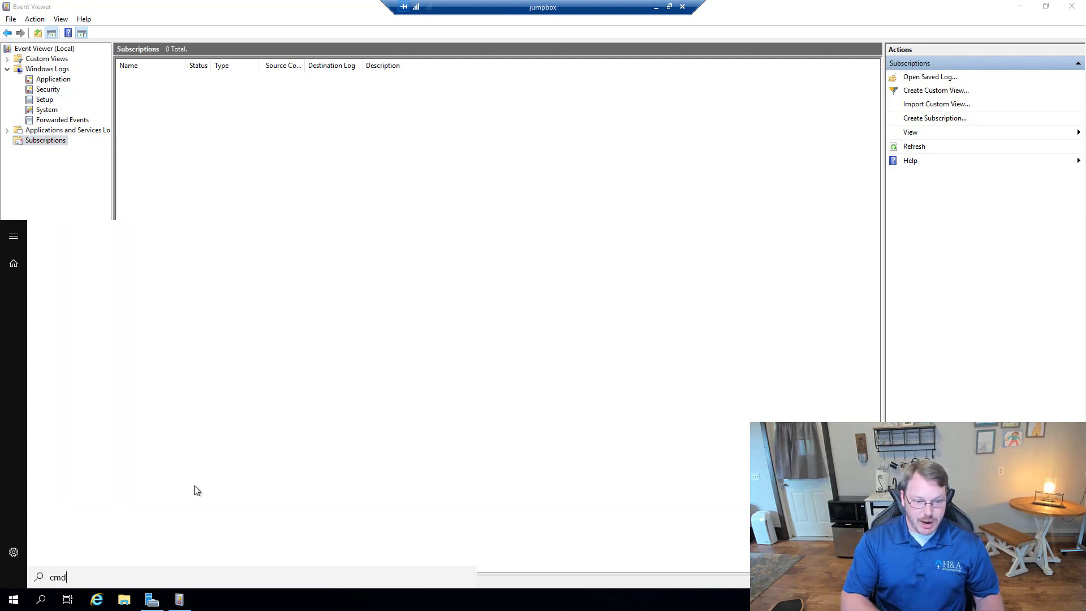
key("BackSpace")
key("BackSpace")
key("BackSpace")
type("powers")
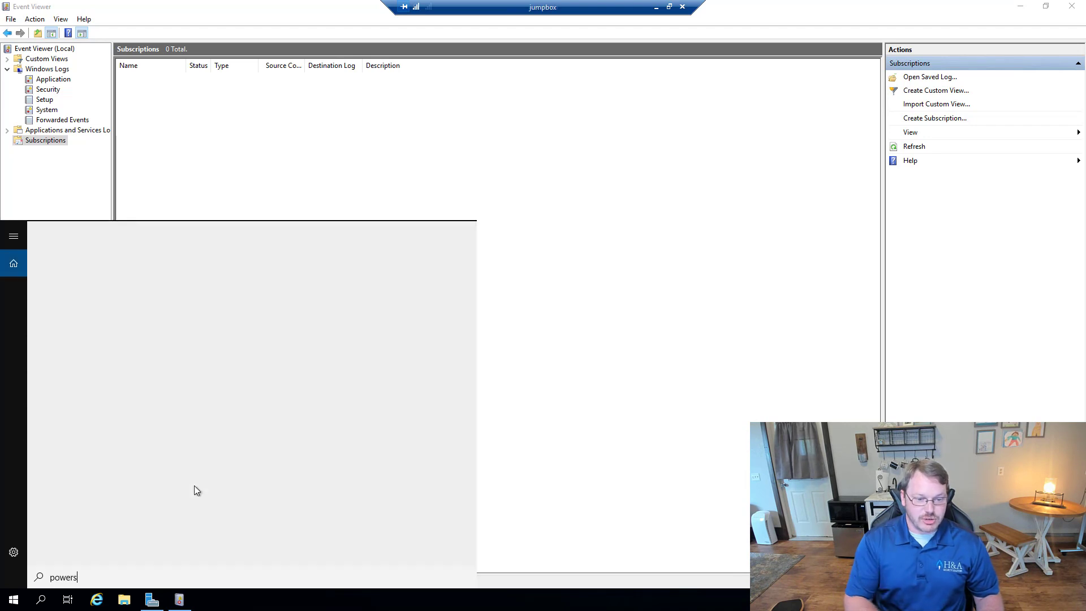
right_click(116, 333)
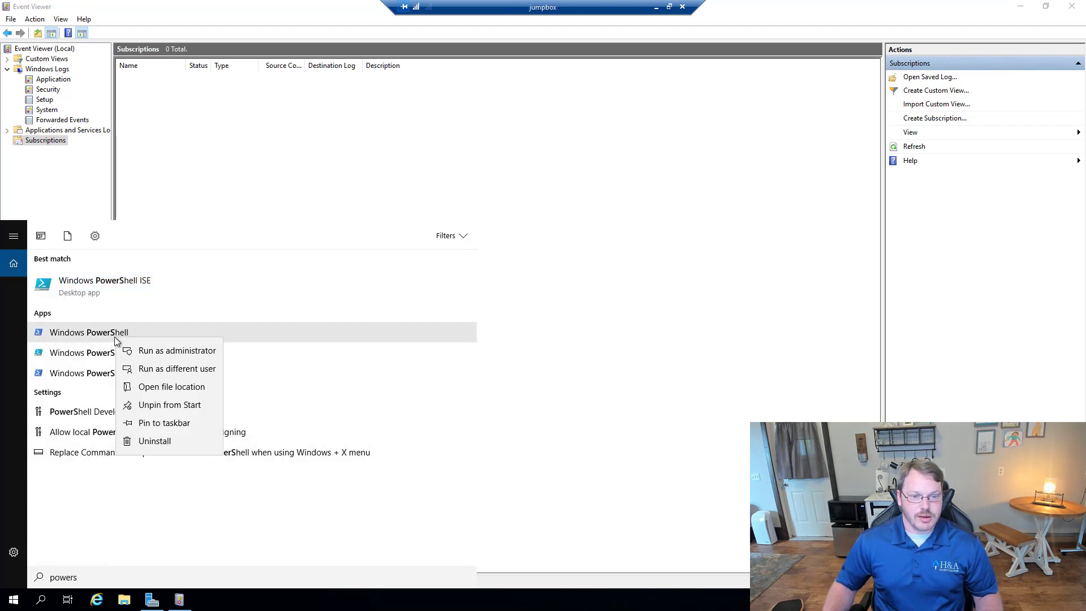
left_click(155, 351)
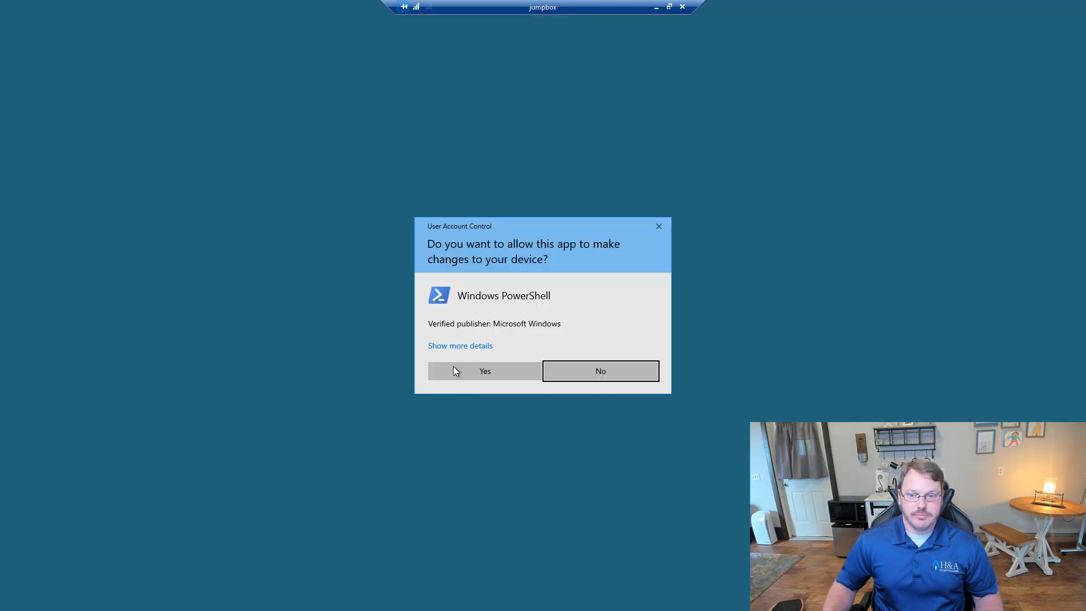
left_click(528, 370)
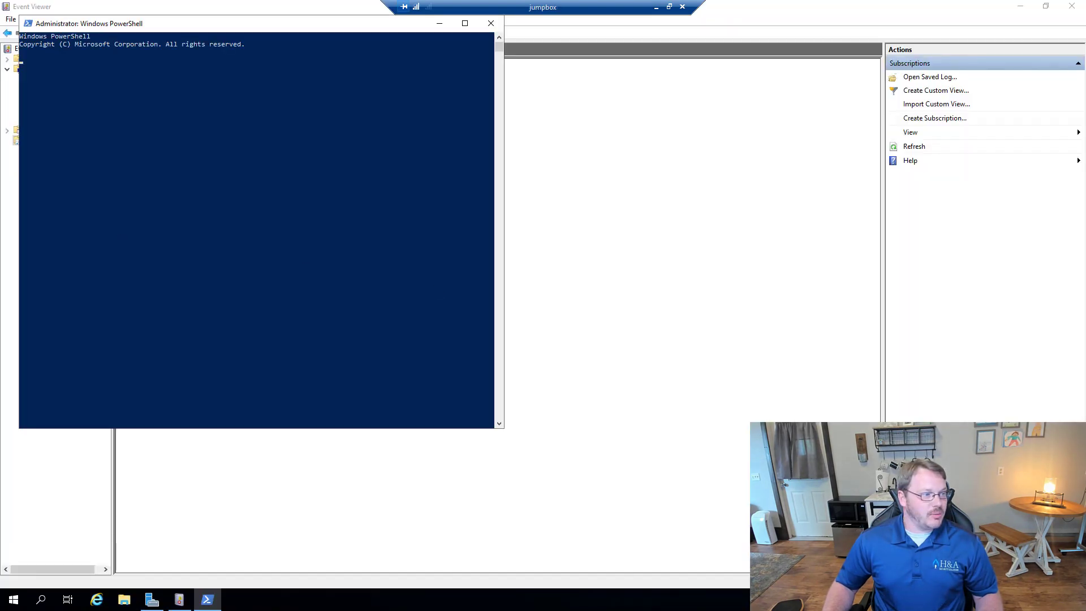
Step: Run winrm quickconfig -quiet and Set-Service -Name WINRM -StartupType Automatic
right_click(228, 123)
key("Return")
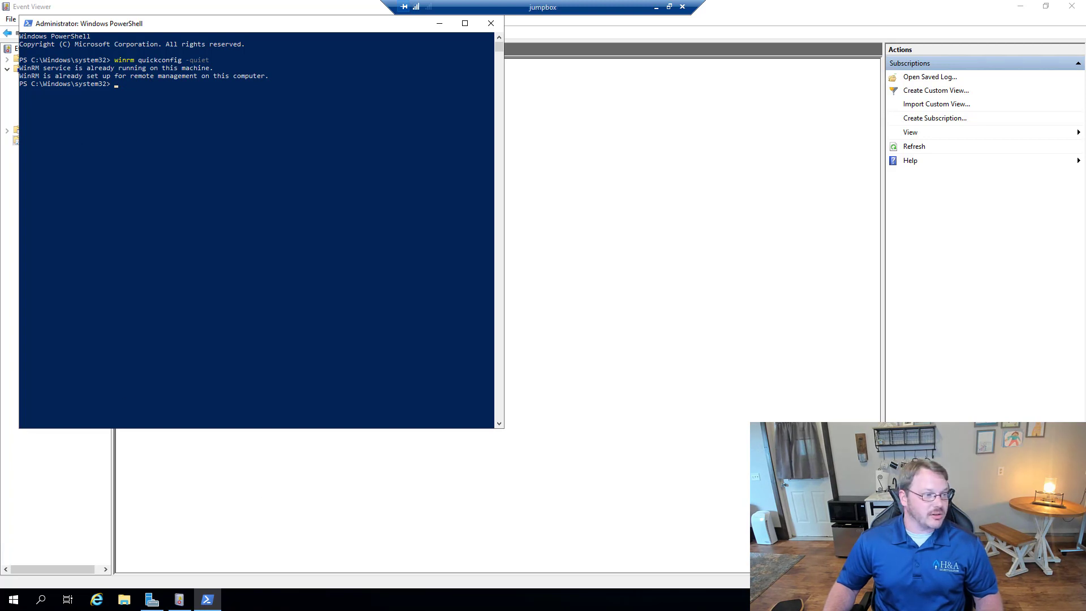
right_click(249, 104)
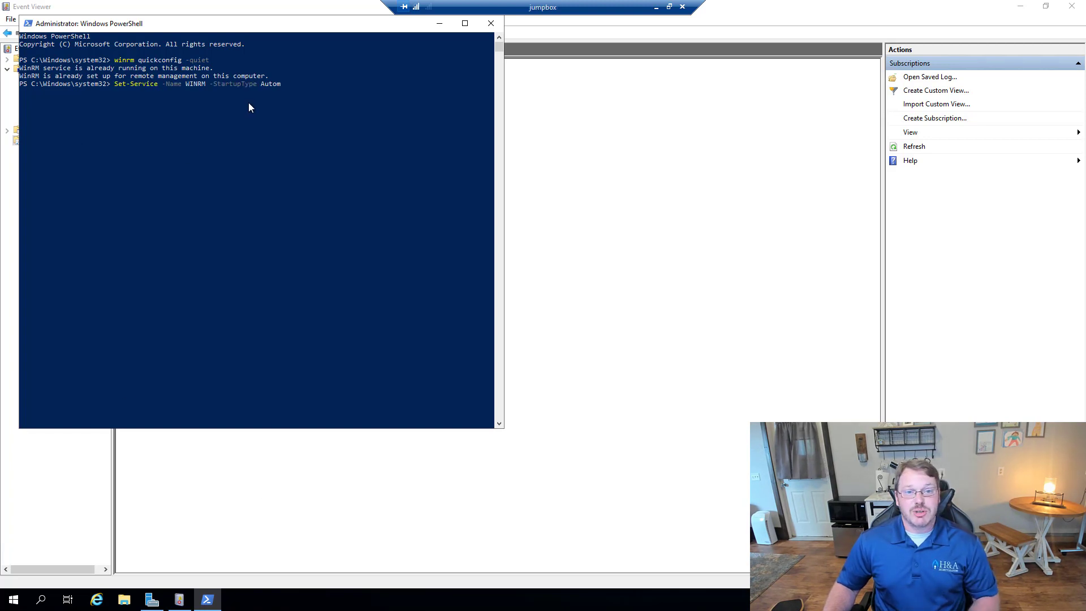
key("Return")
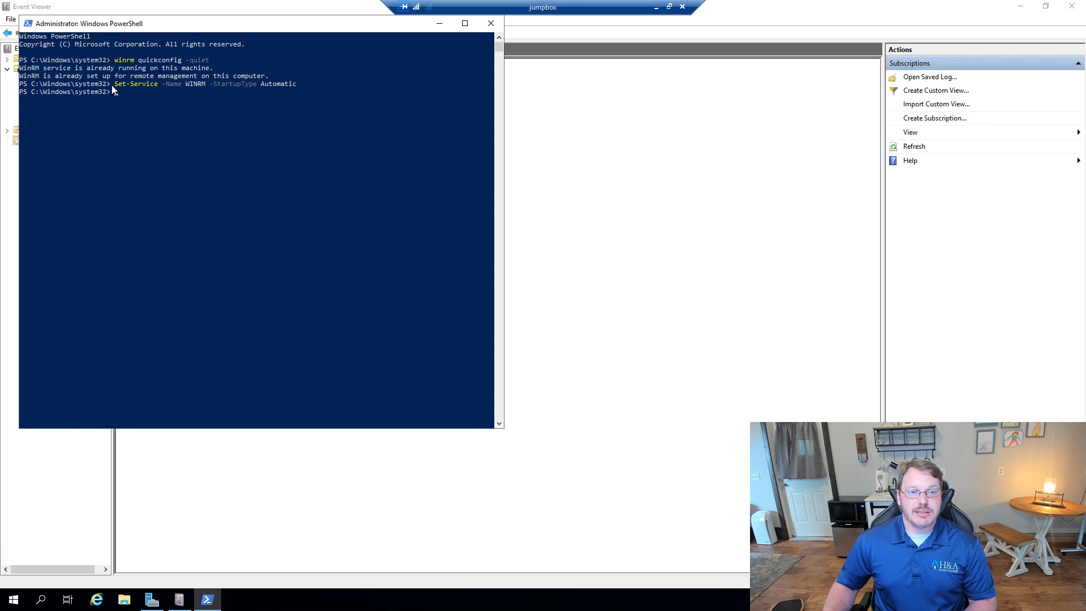
Step: Re-paste the Set-Service line and cancel it with Ctrl+C, then paste the log-size command
left_click_drag(111, 85, 304, 85)
key("super+c")
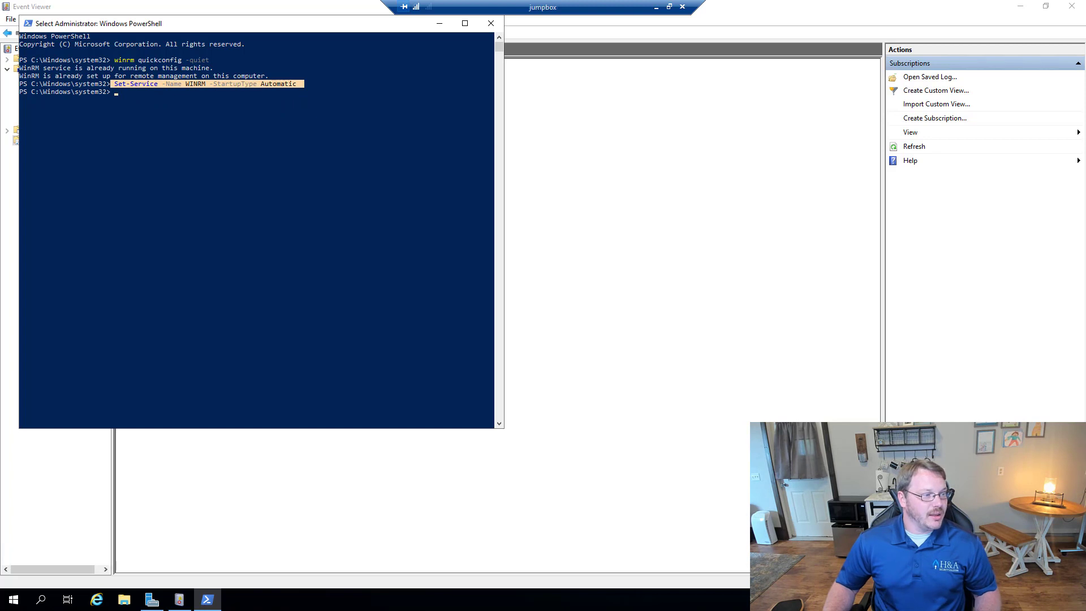
right_click(223, 179)
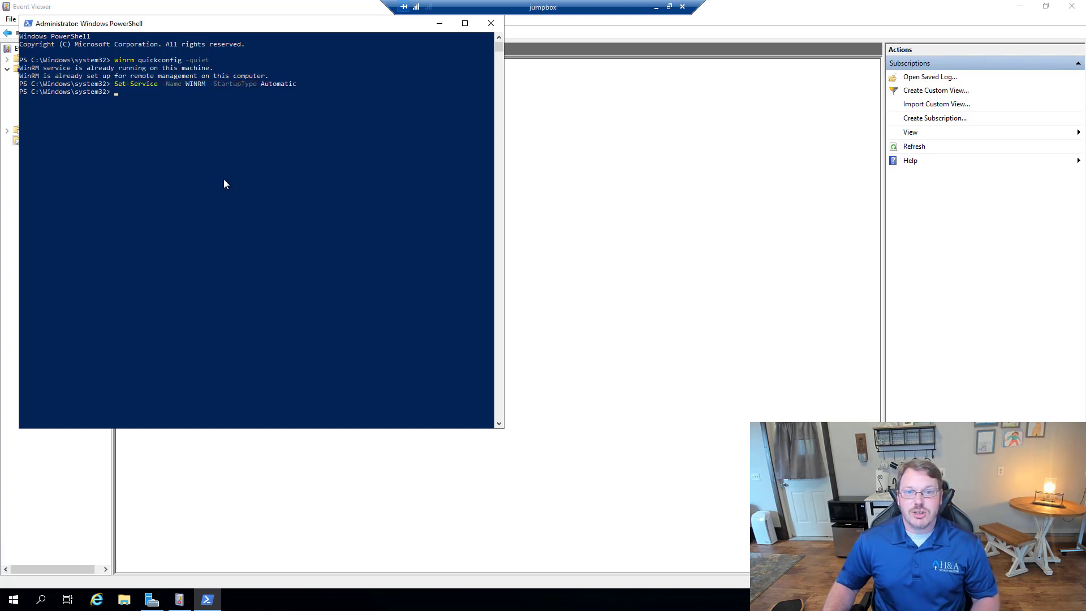
right_click(226, 164)
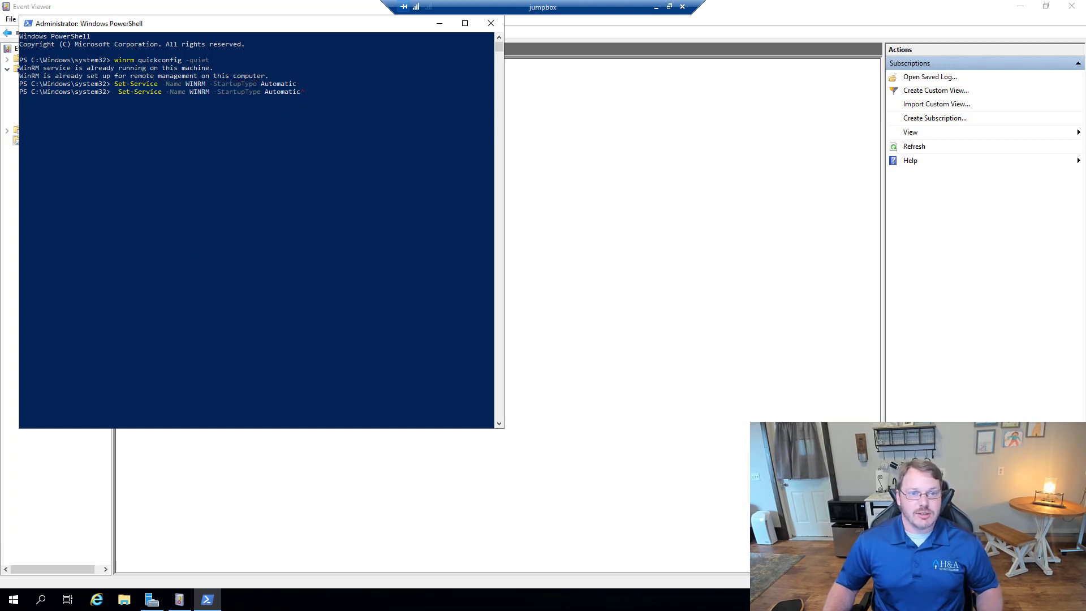
key("ctrl+c")
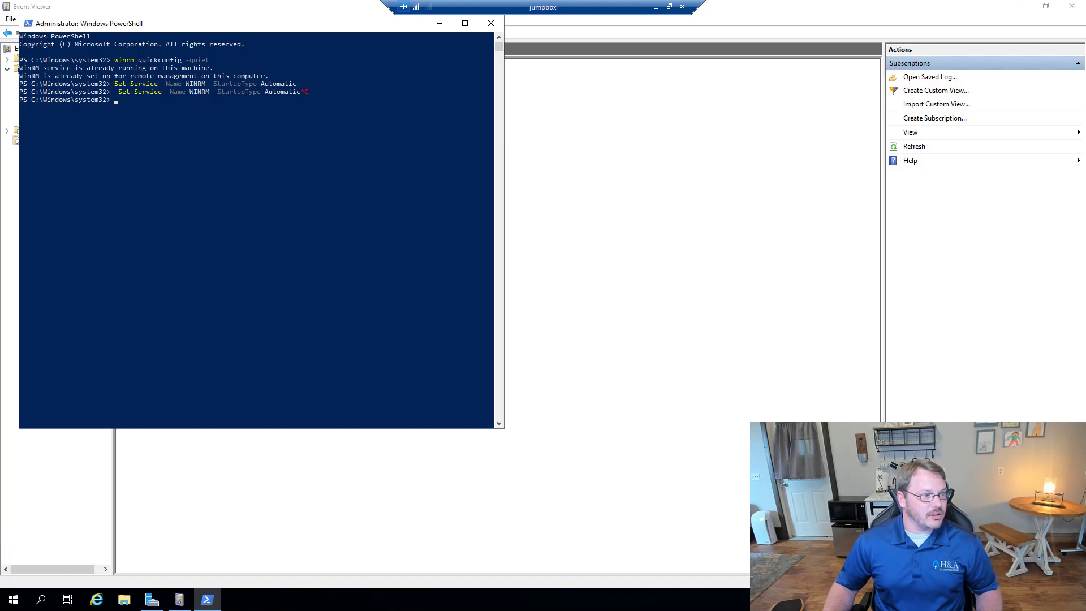
right_click(162, 137)
key("Return")
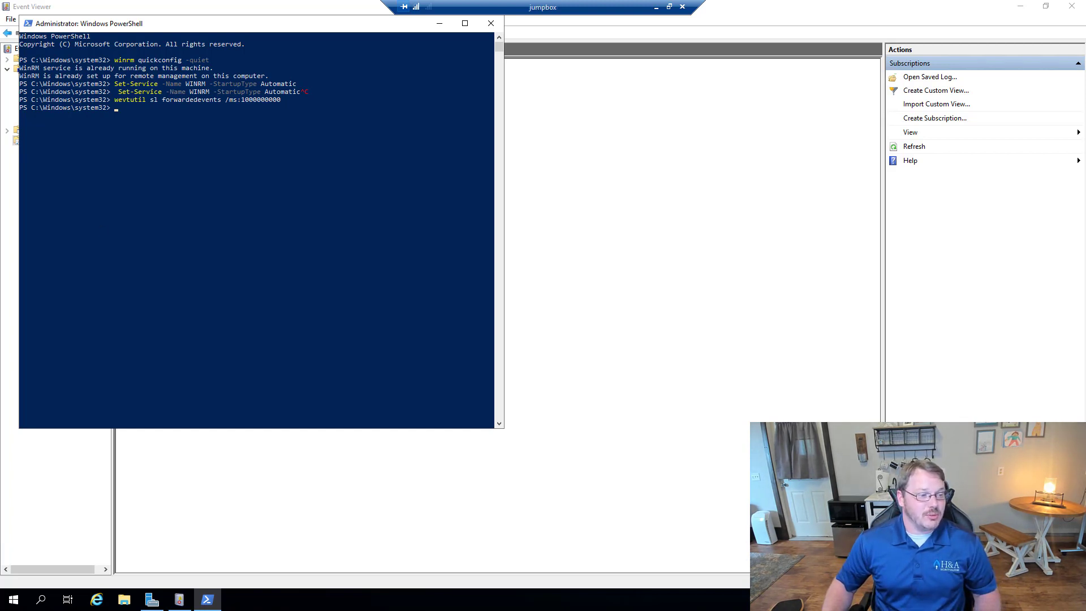
left_click(261, 155)
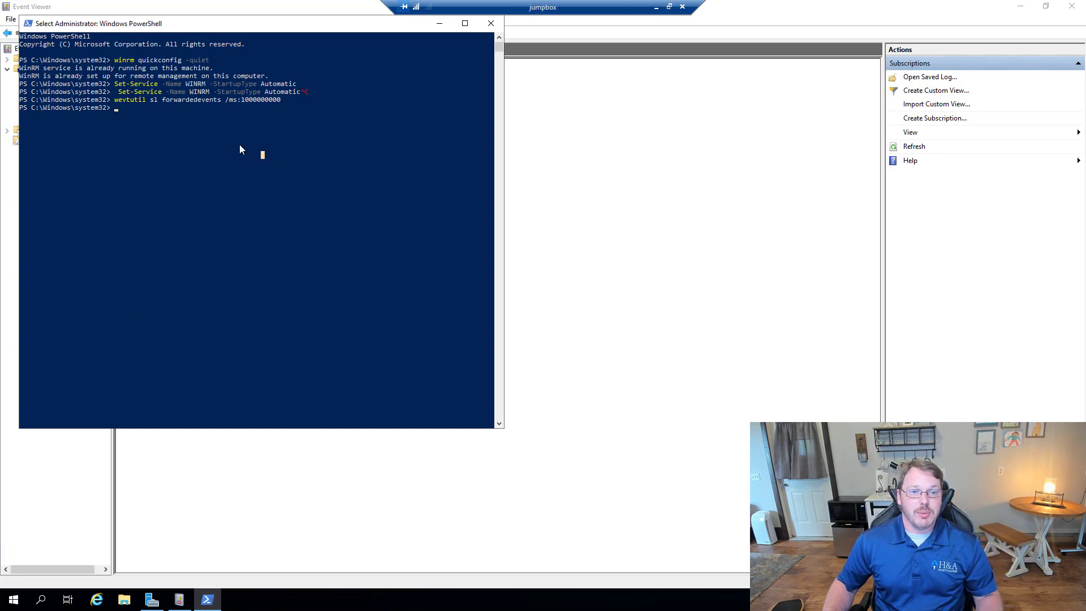
right_click(241, 145)
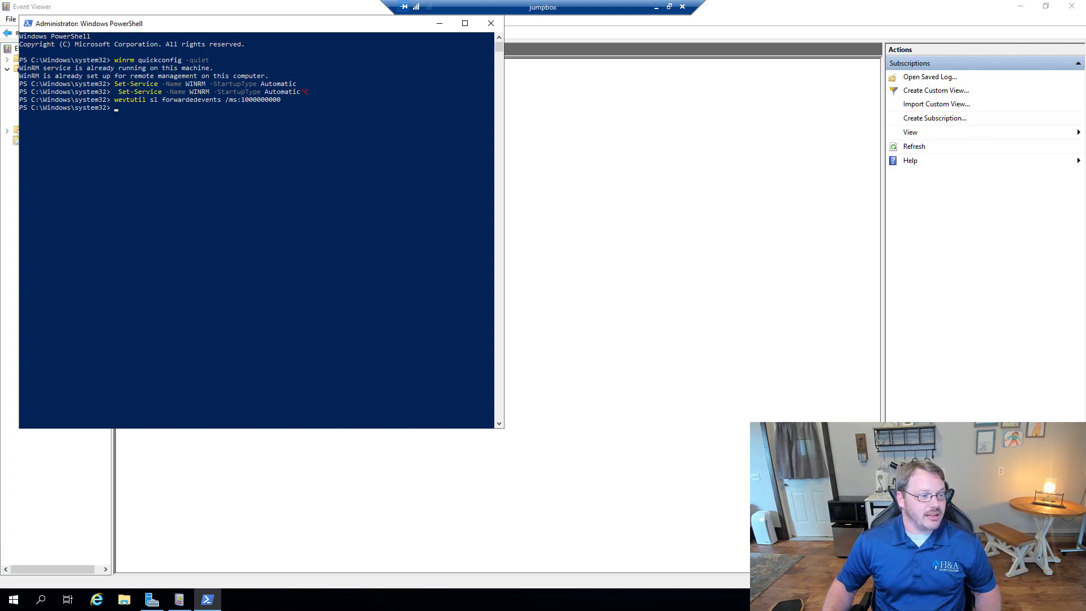
Step: Run the netsh http urlacl commands, deleting the 5985 and 5986 reservations; re-adding fails
right_click(273, 104)
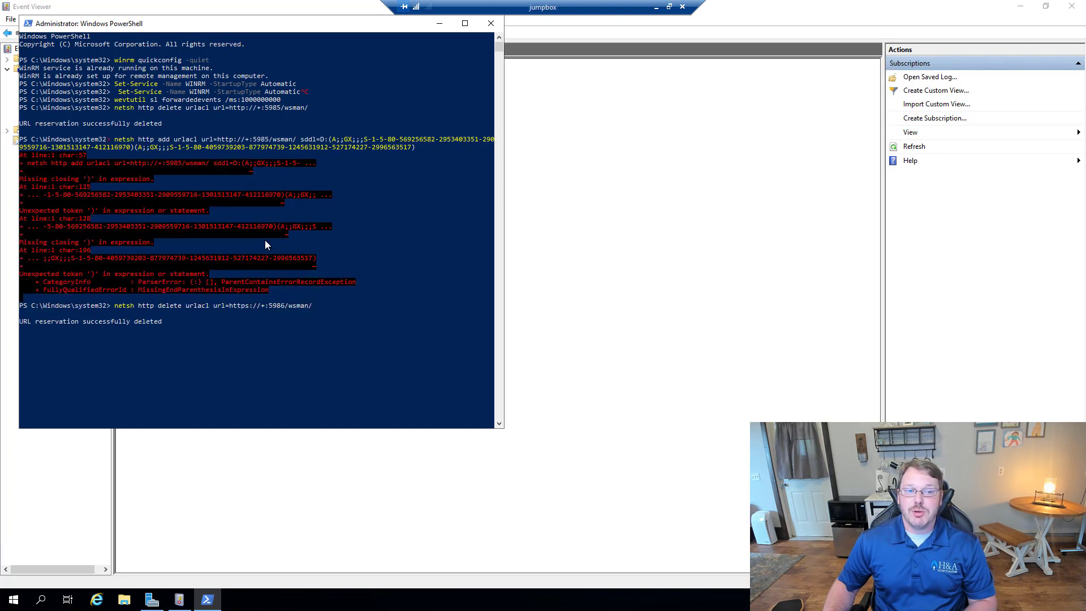
key("Return")
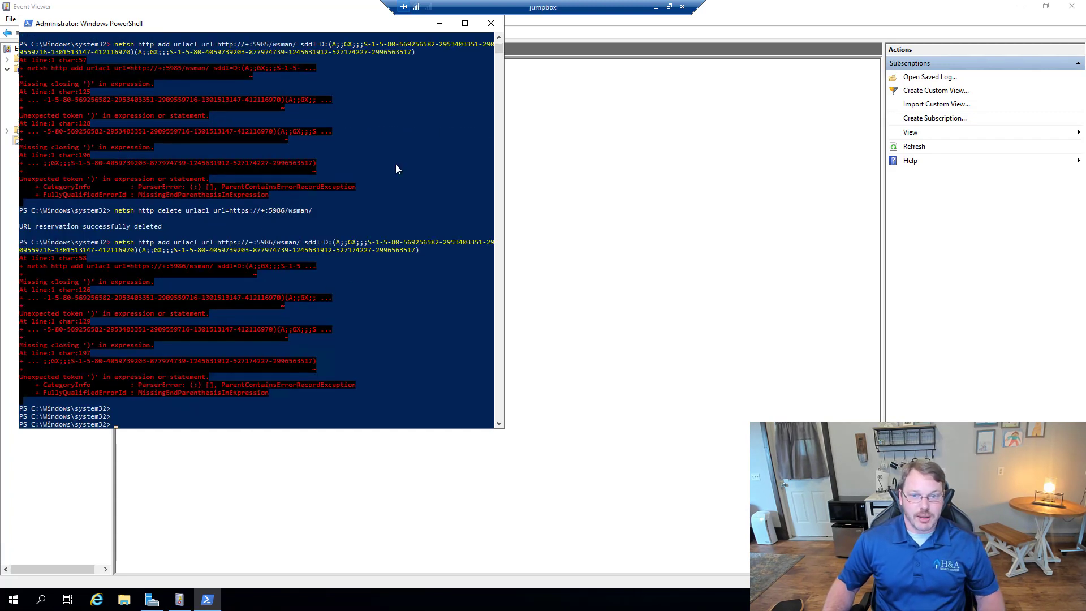
key("super")
Step: Launch Command Prompt as administrator
type("cmd")
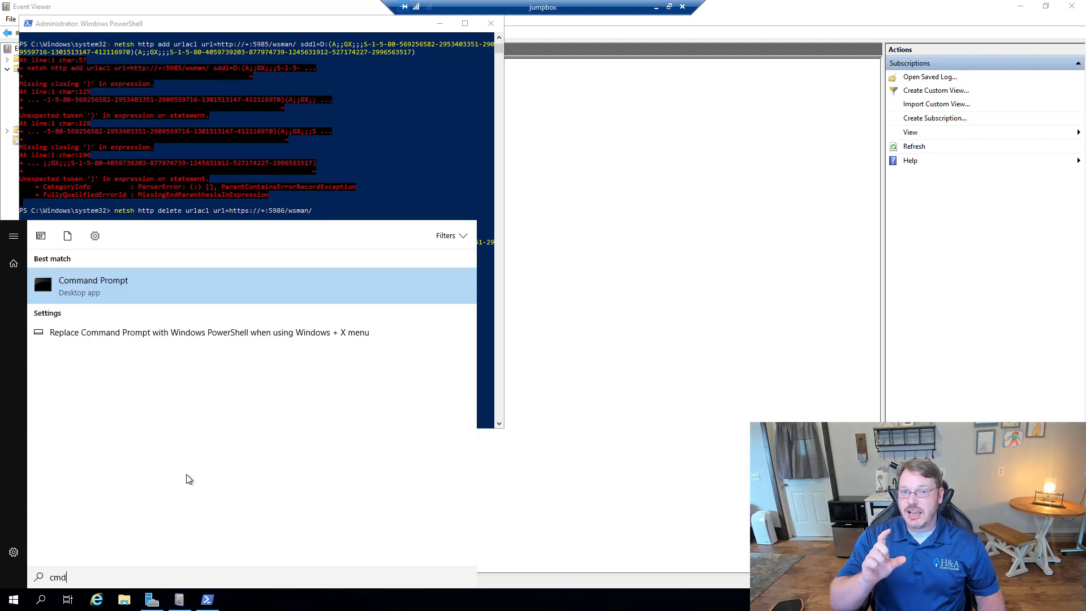
right_click(119, 289)
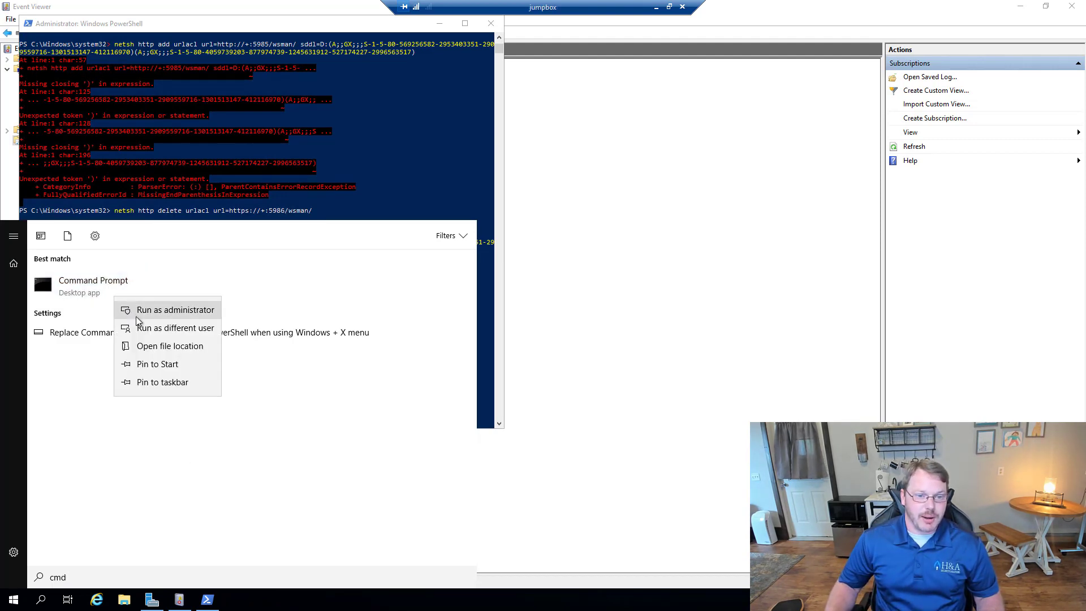
left_click(136, 317)
left_click(481, 371)
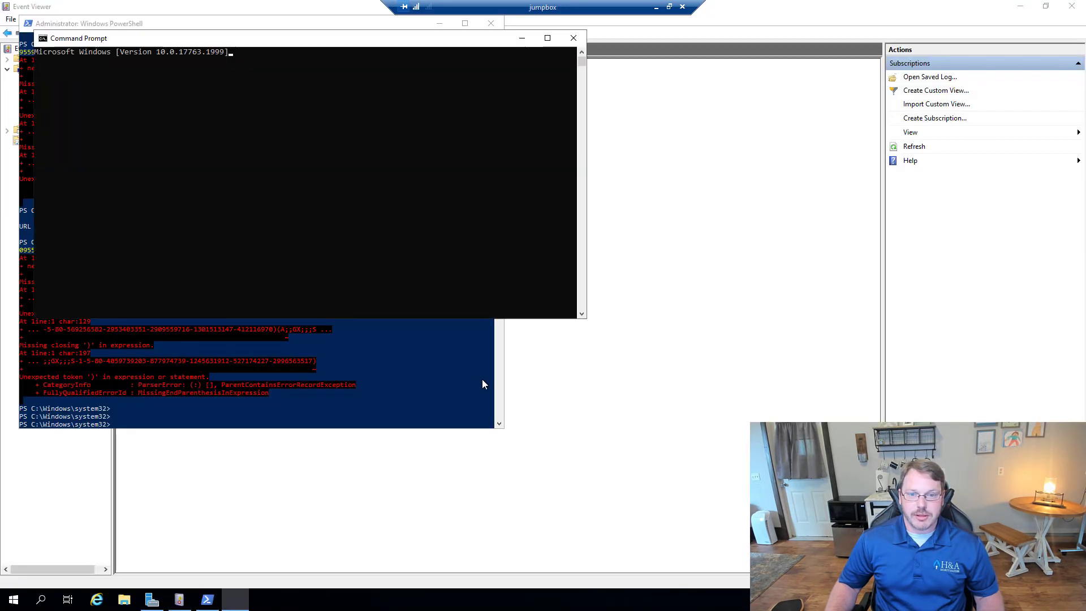
Step: Run the four netsh urlacl commands re-adding the 5985 and 5986 reservations, then close Command Prompt
right_click(204, 96)
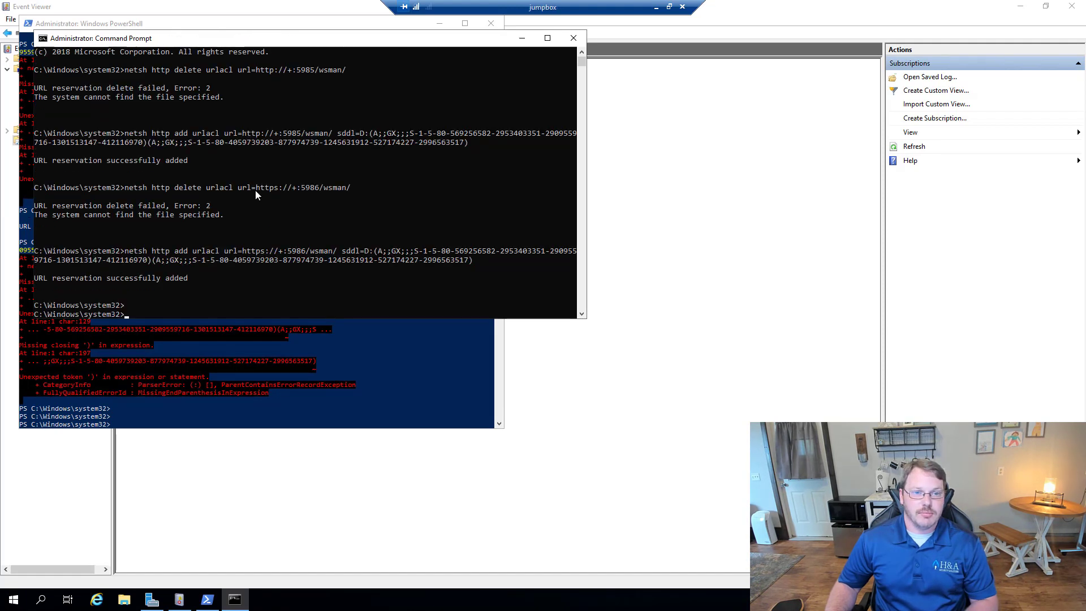
key("Return")
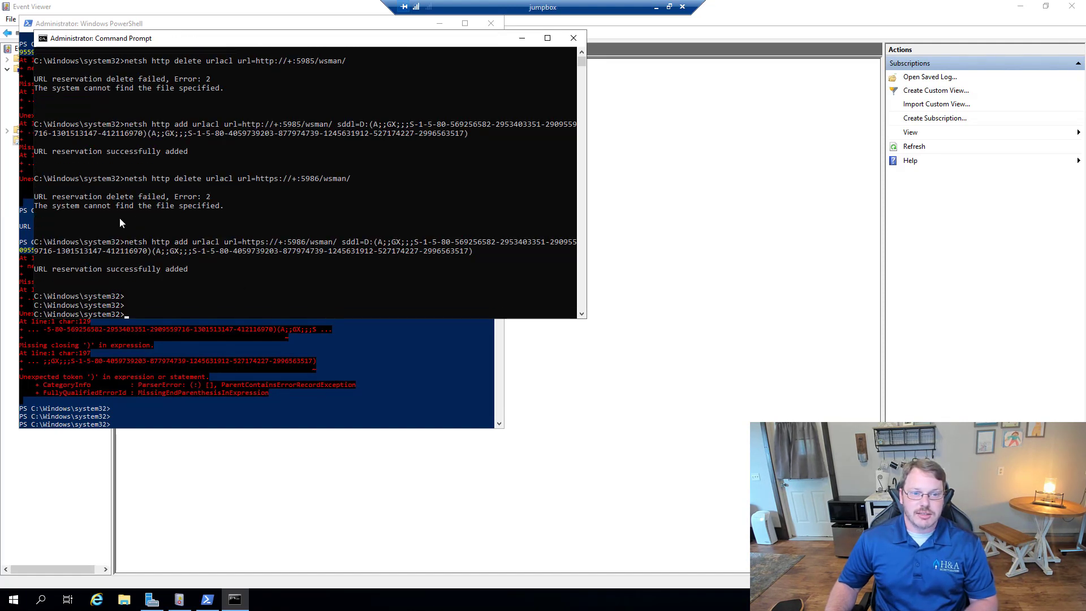
left_click_drag(35, 270, 189, 276)
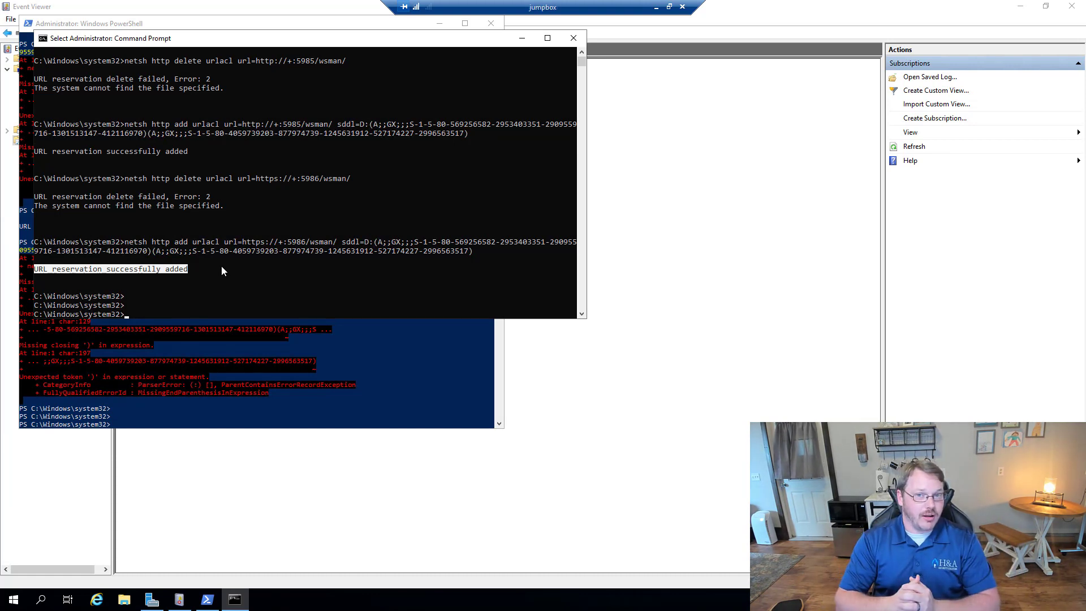
right_click(346, 242)
left_click(573, 38)
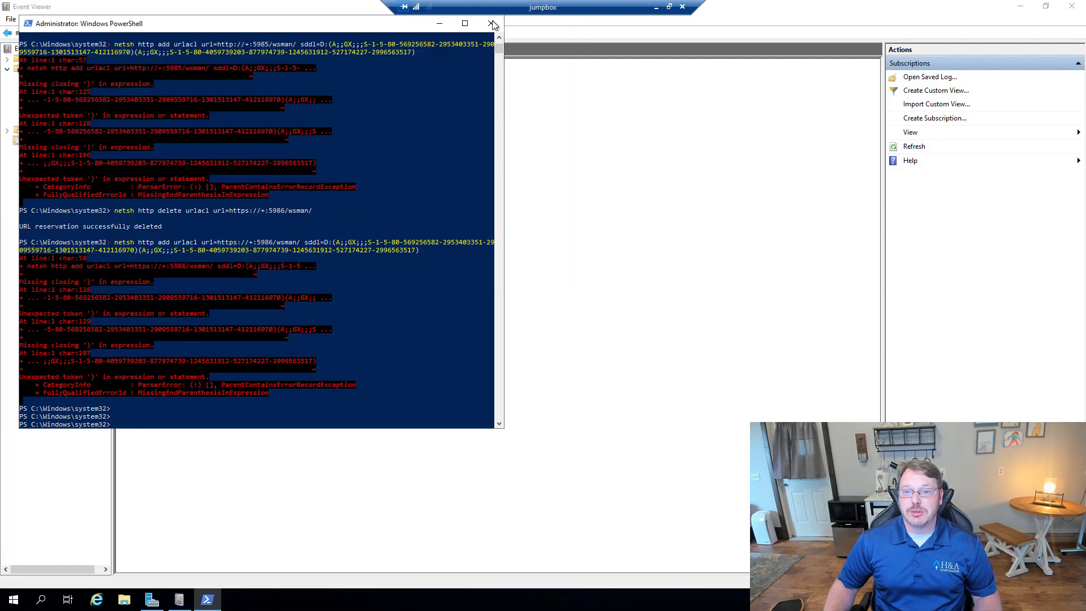
Step: Close PowerShell and create a subscription named 'Test', set to Source computer initiated
left_click(491, 23)
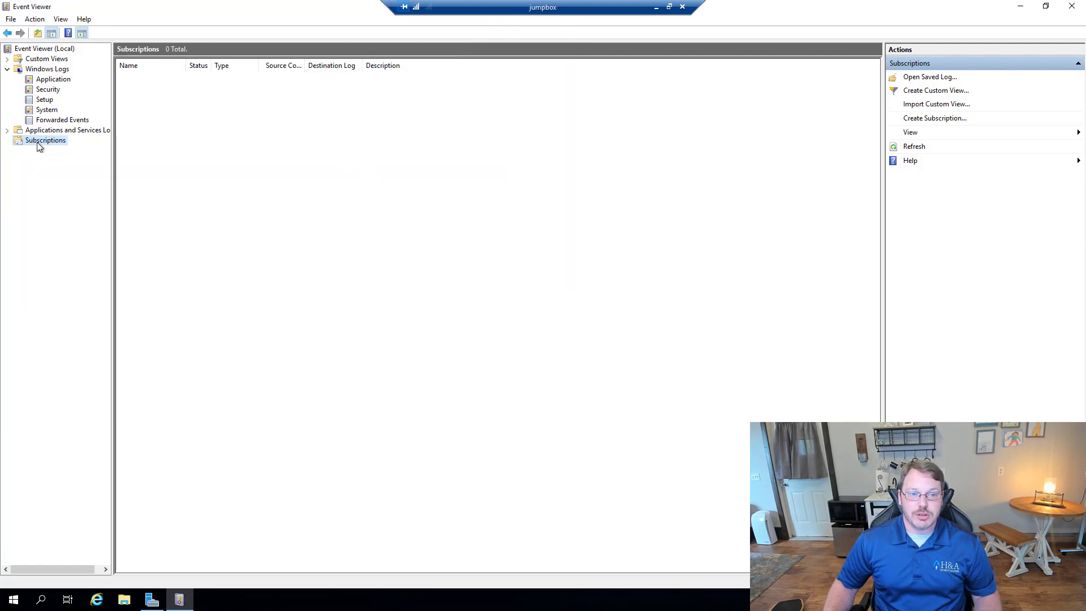
right_click(216, 100)
left_click(490, 165)
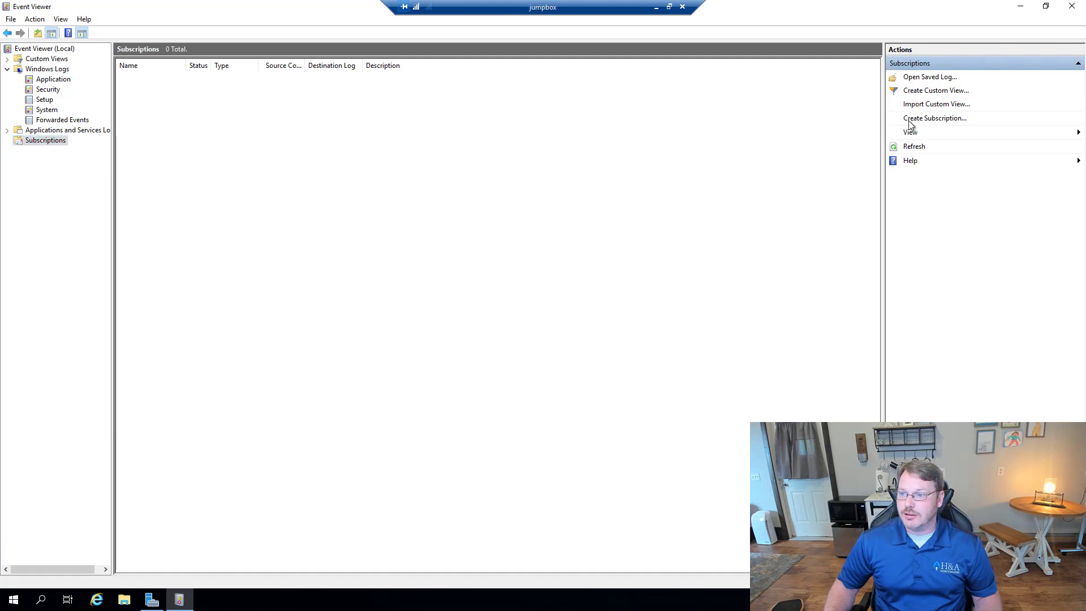
left_click(932, 120)
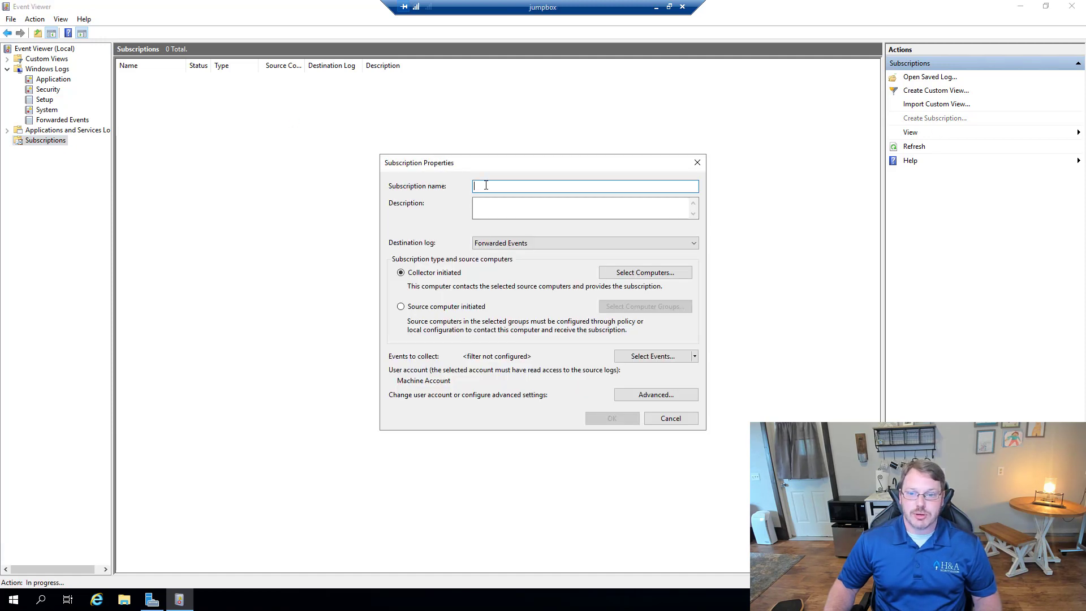
type("T")
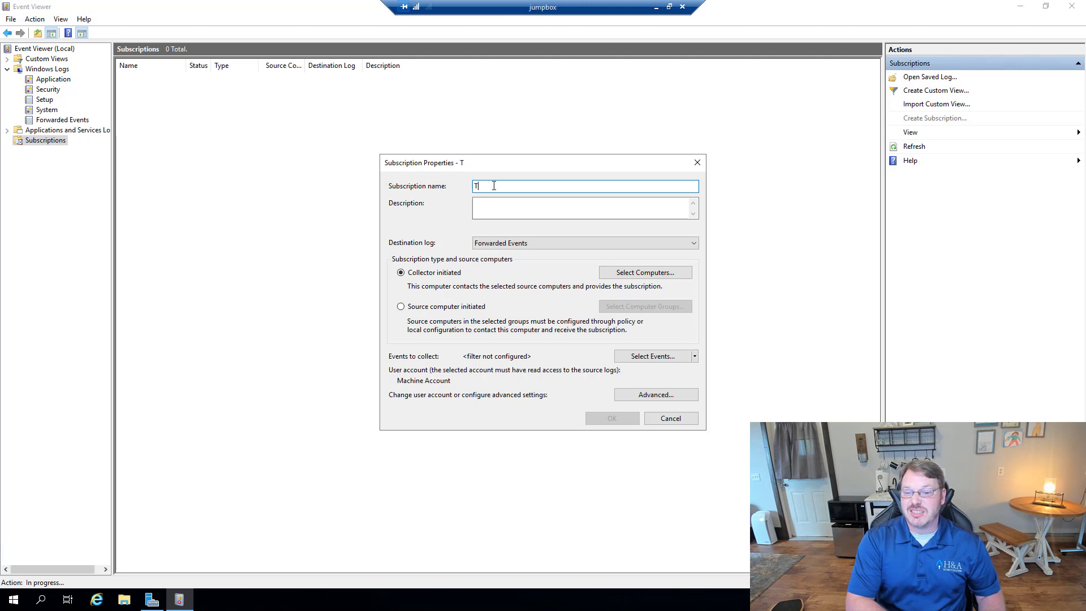
type("est")
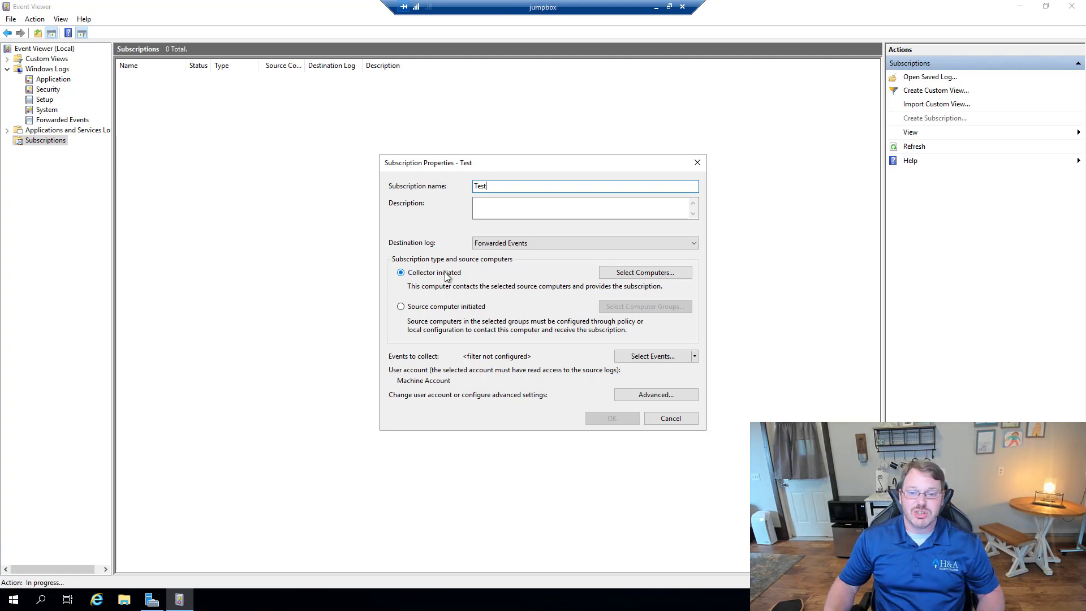
left_click(458, 310)
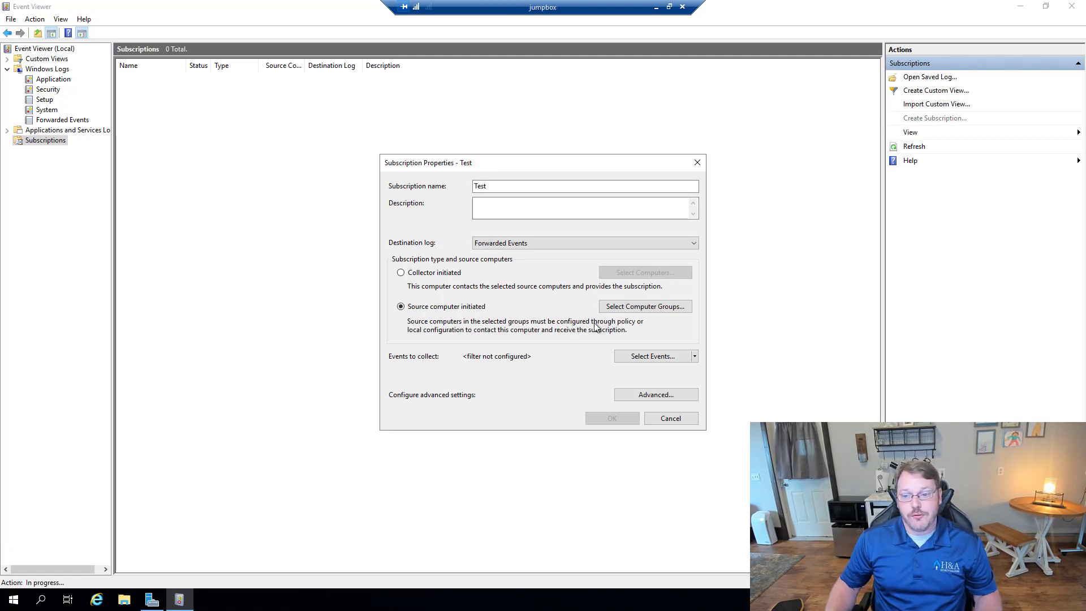
Step: Add the domain computer WIN10WECTEST to the Test subscription's computer groups and confirm
left_click(632, 309)
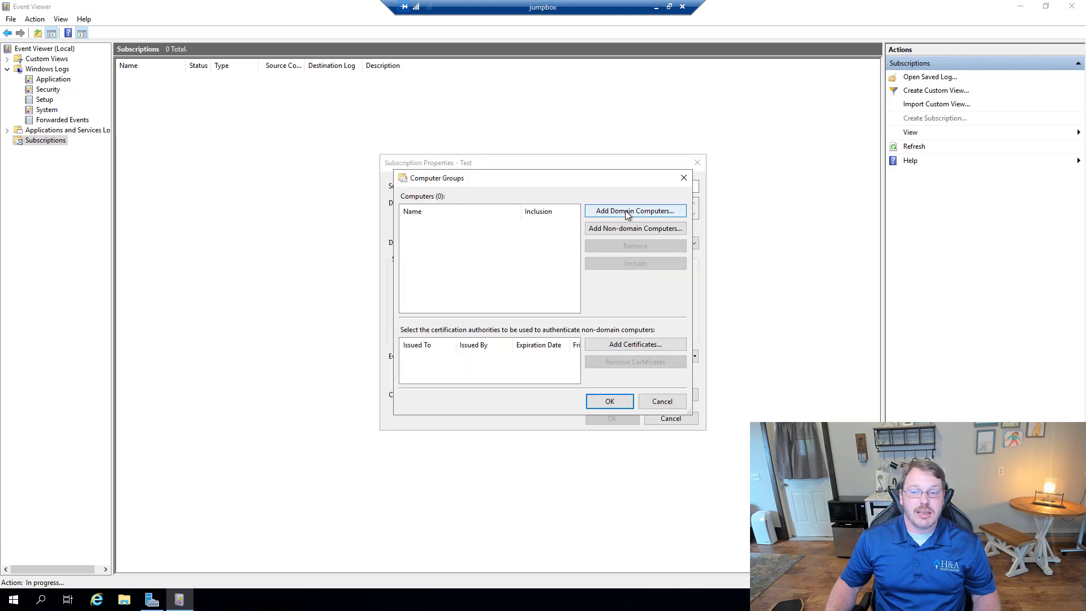
left_click(625, 210)
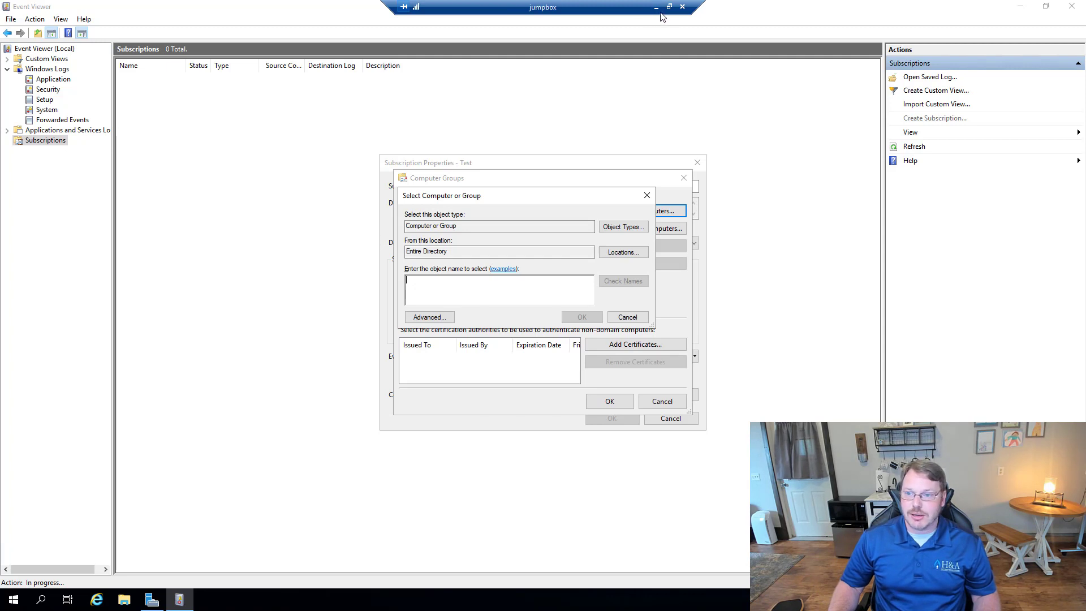
left_click_drag(565, 13, 268, 19)
double_click(424, 2)
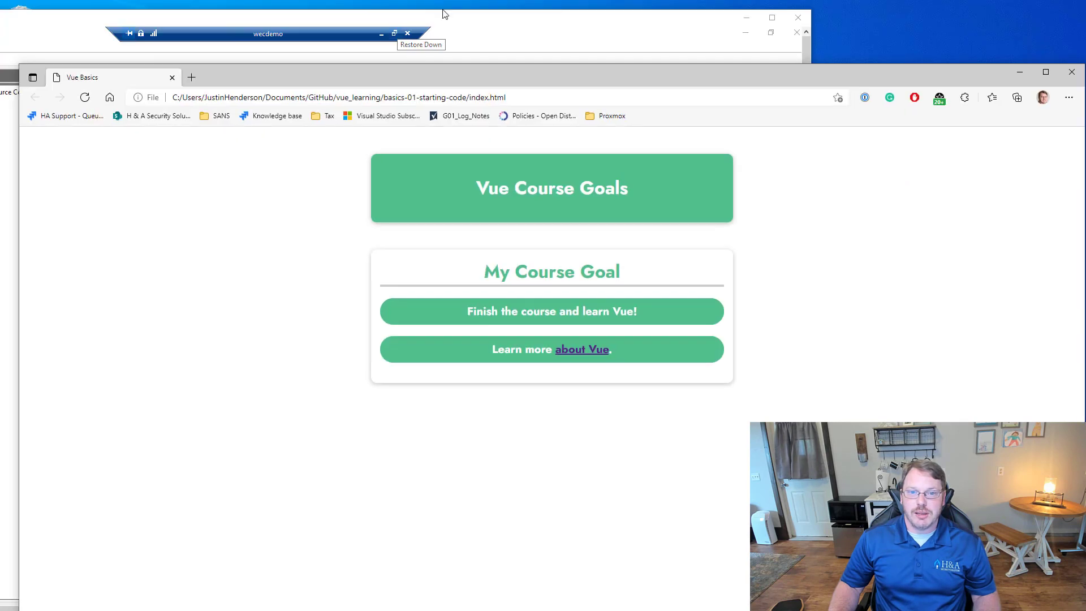
left_click(397, 35)
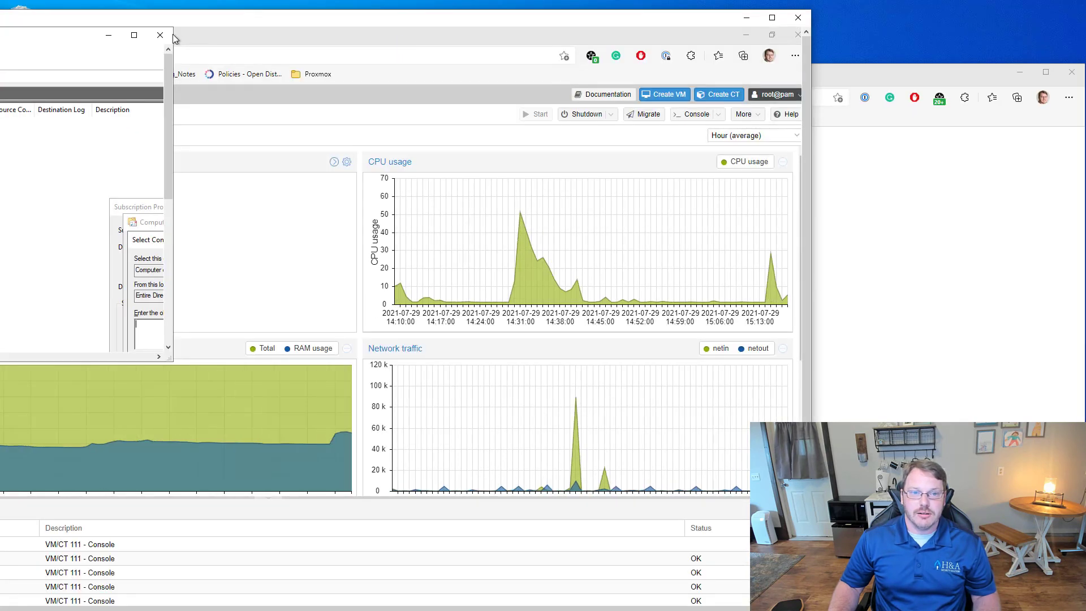
left_click(135, 36)
double_click(379, 16)
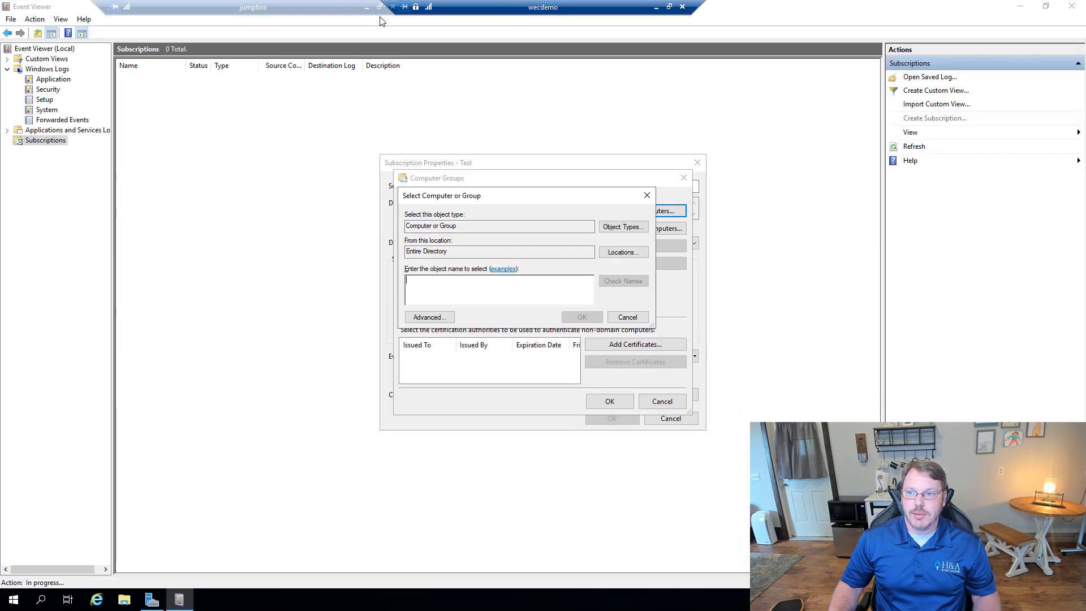
left_click(656, 7)
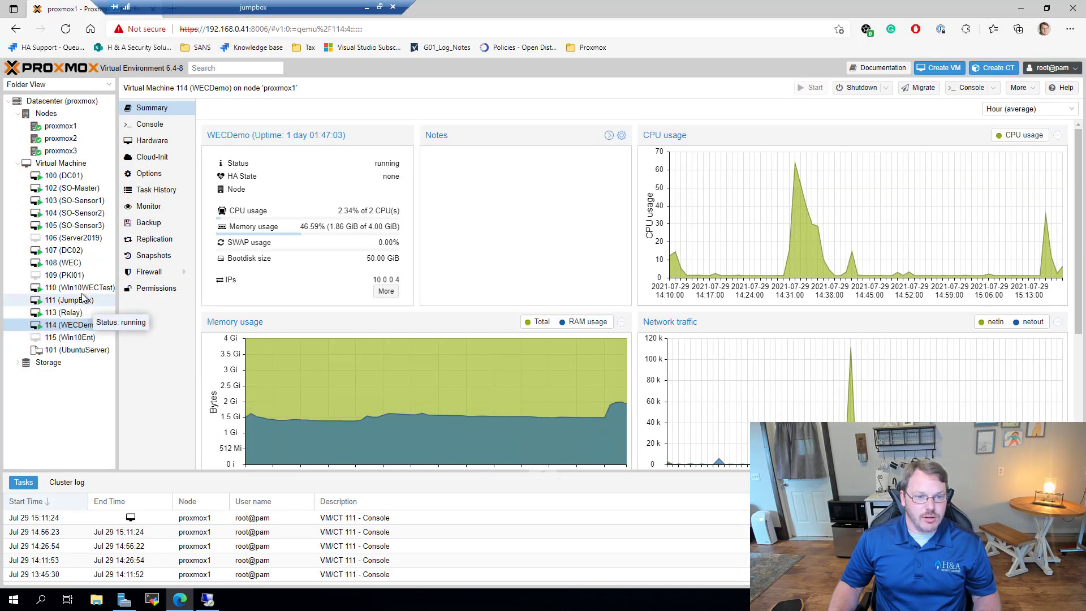
left_click(208, 600)
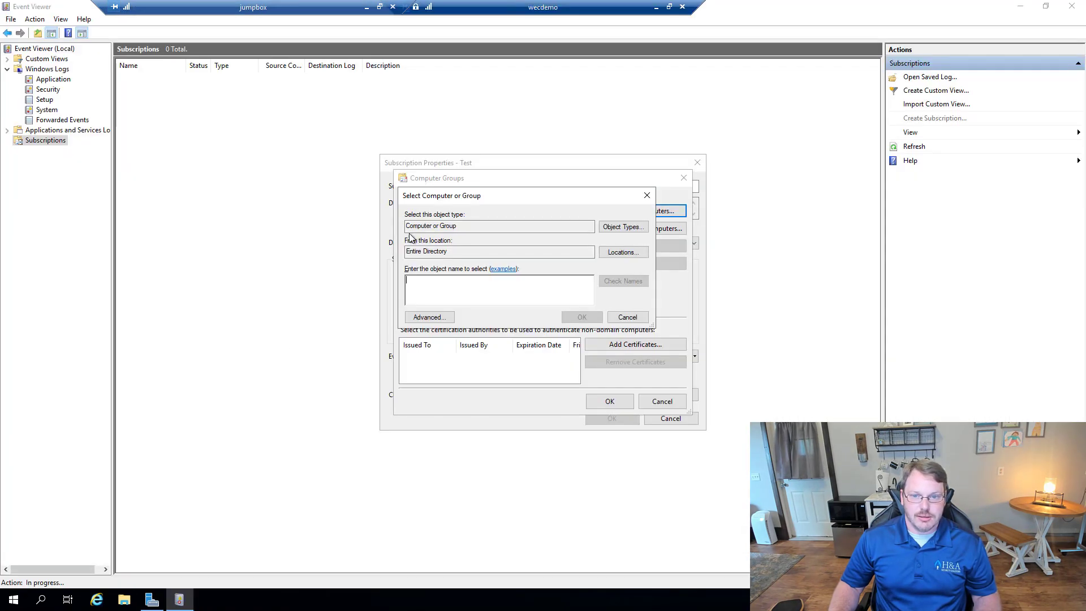
type("win10wectest")
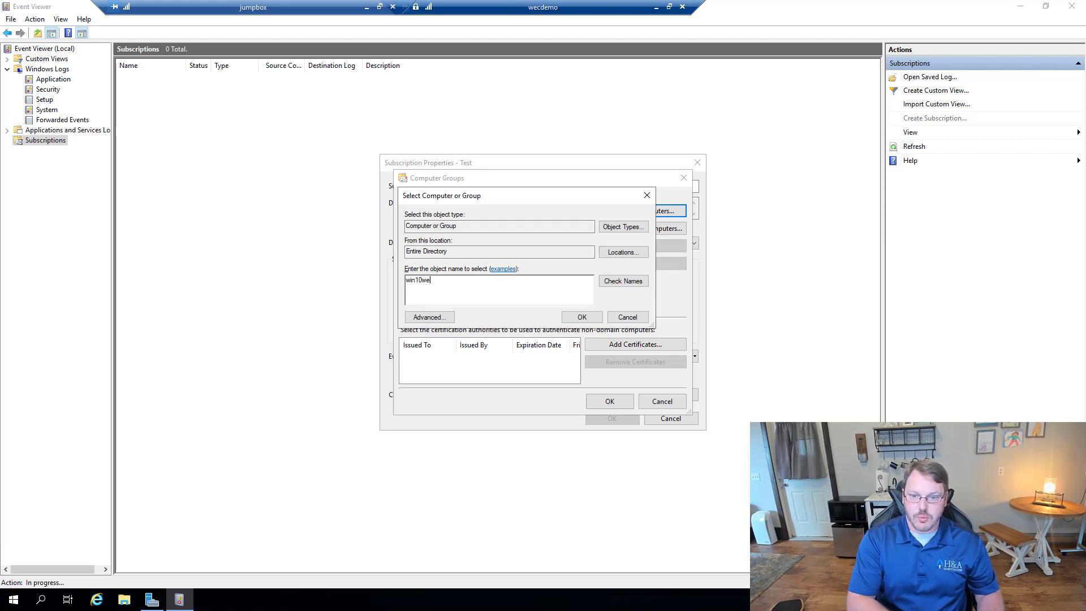
key("Return")
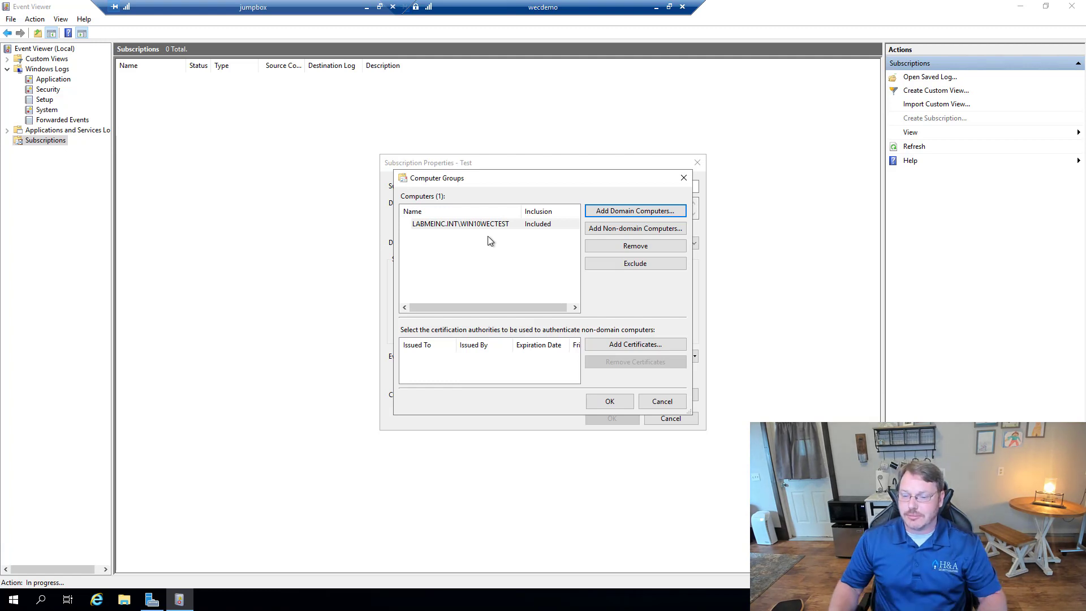
left_click(611, 402)
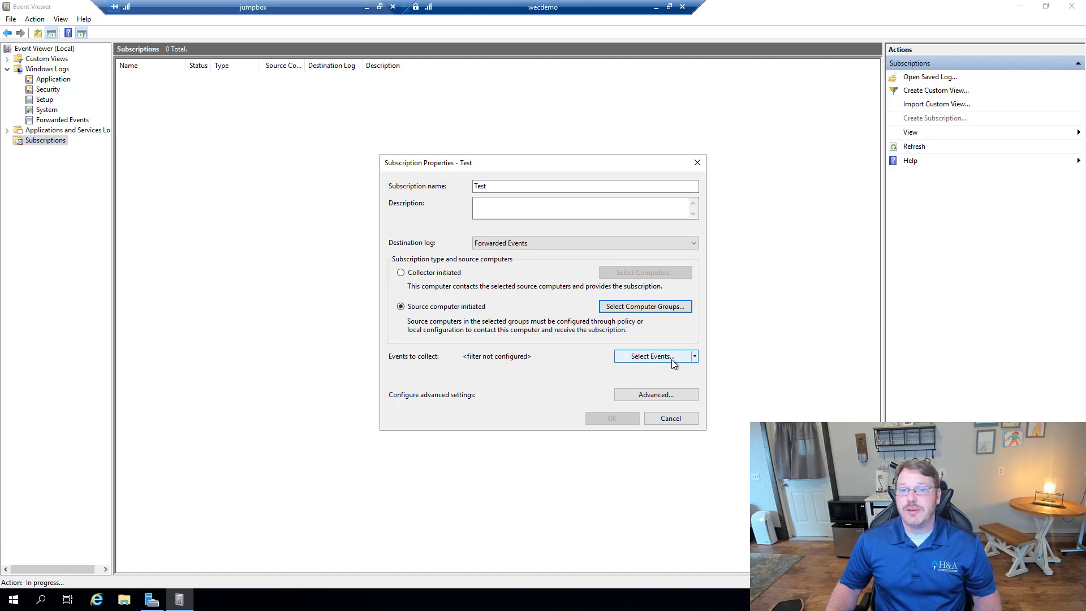
Step: Open the Test subscription's query filter on the XML tab with Edit query manually enabled
left_click(695, 356)
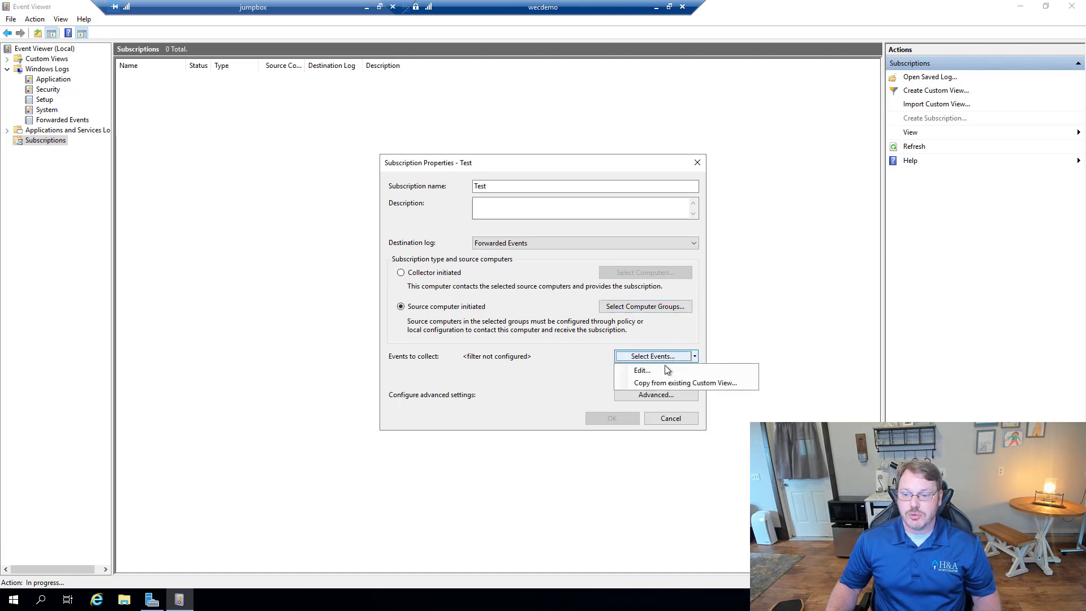
left_click(648, 370)
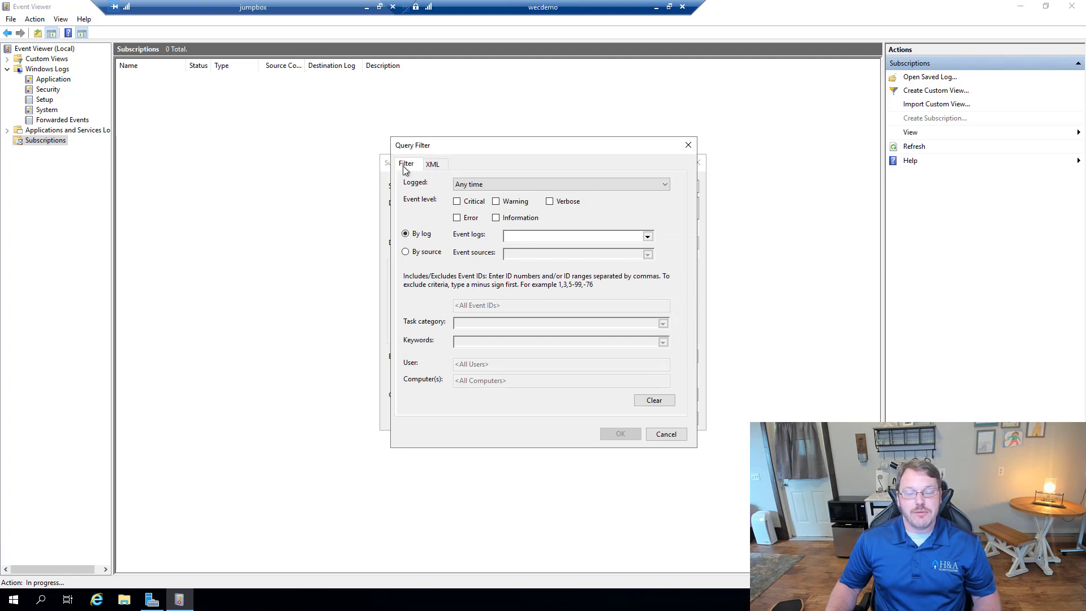
left_click(433, 164)
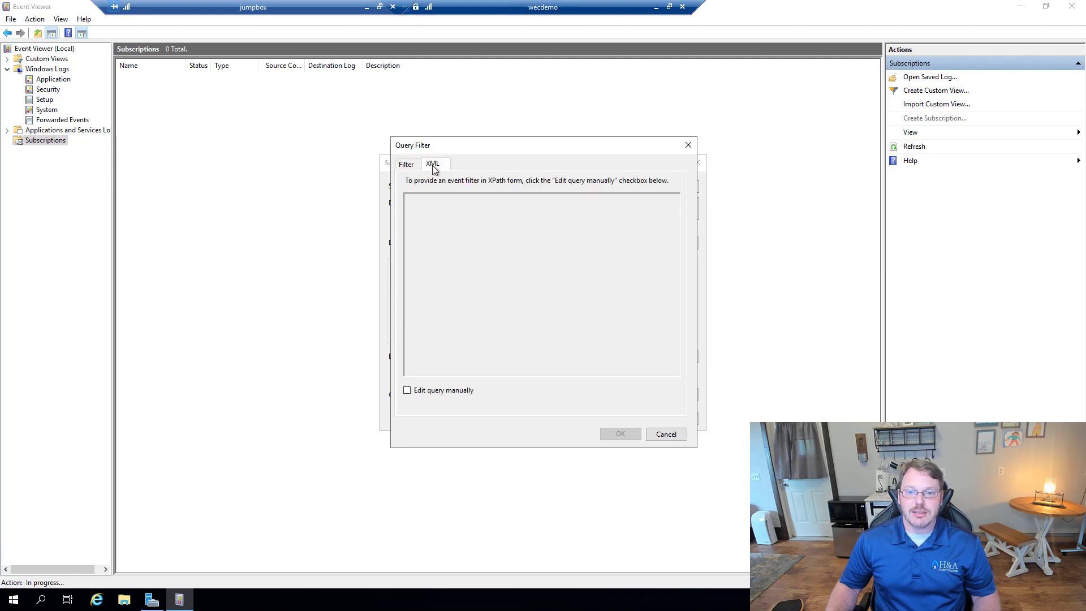
left_click(450, 393)
left_click(569, 339)
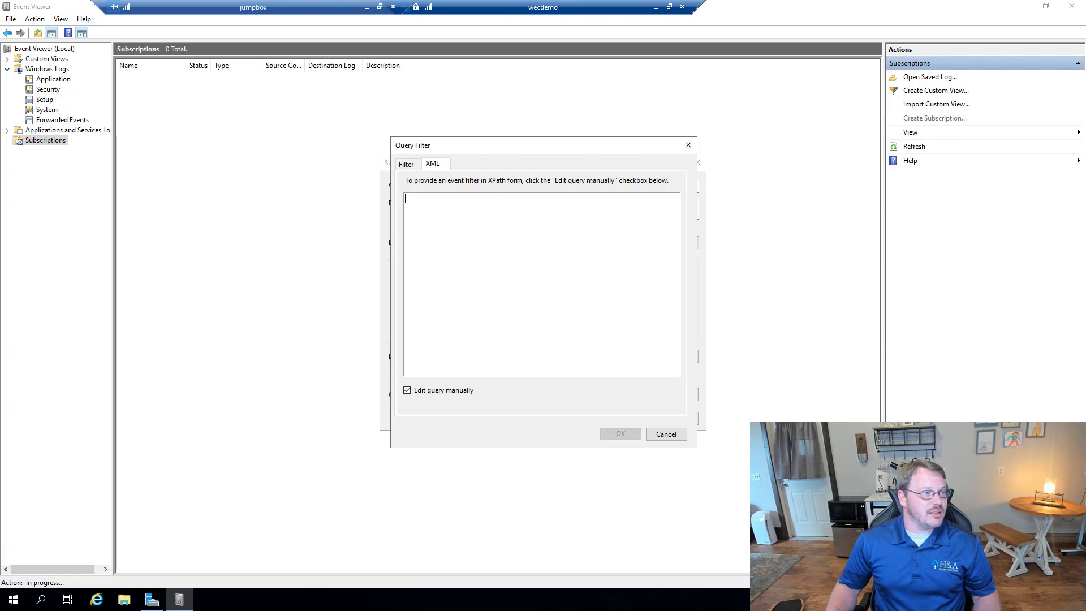
left_click_drag(301, 58, 369, 1)
Step: Load sec555.com/wec and review the Security query path and its suppress filter lines
type("sec55")
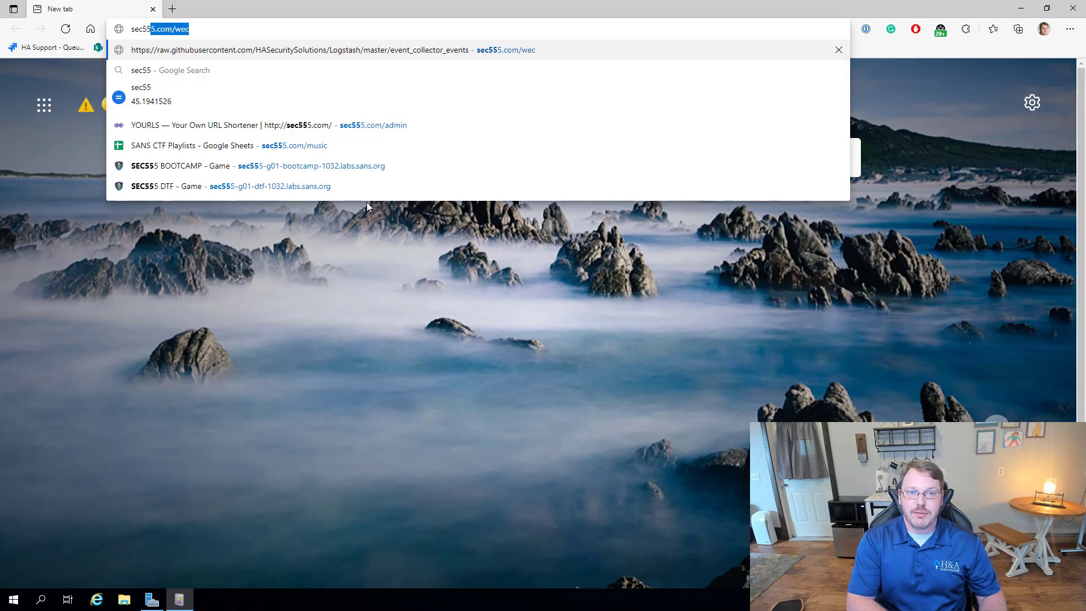
type("5.com/wec")
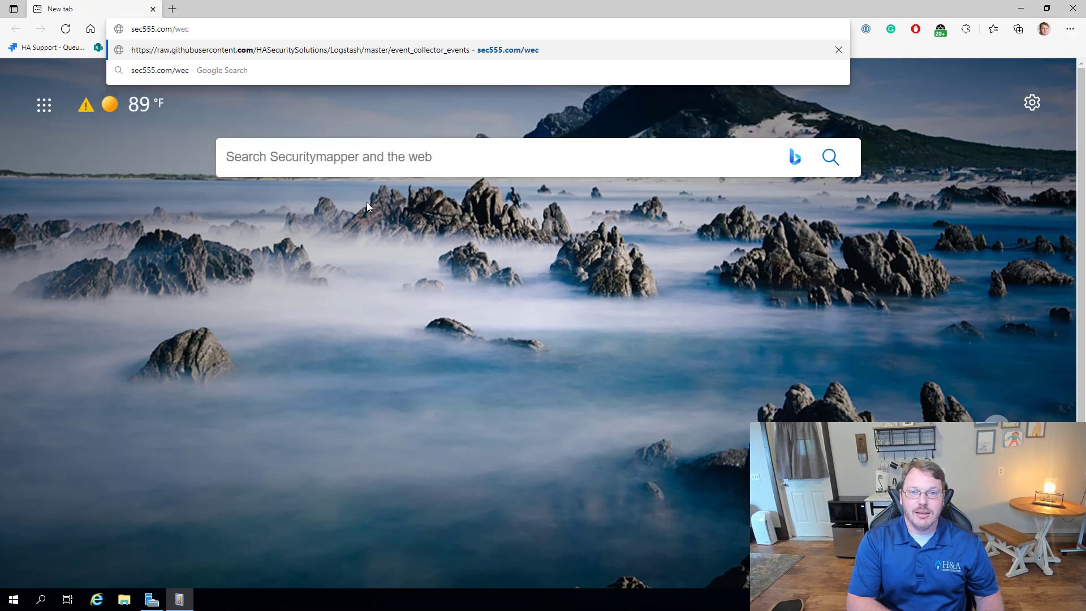
key("Return")
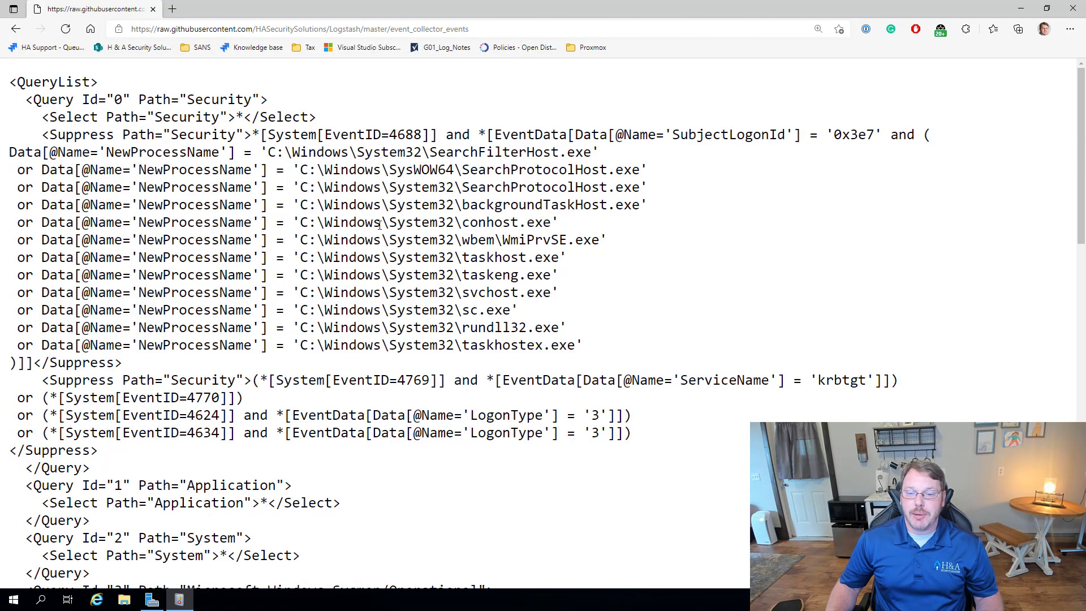
scroll(292, 184, "down", 15)
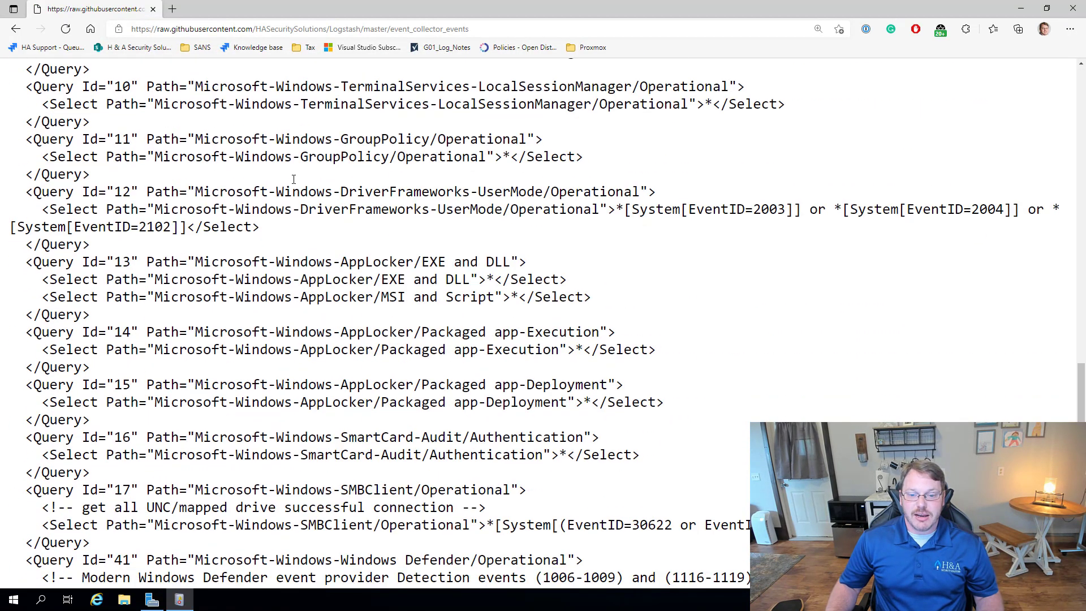
scroll(292, 185, "up", 15)
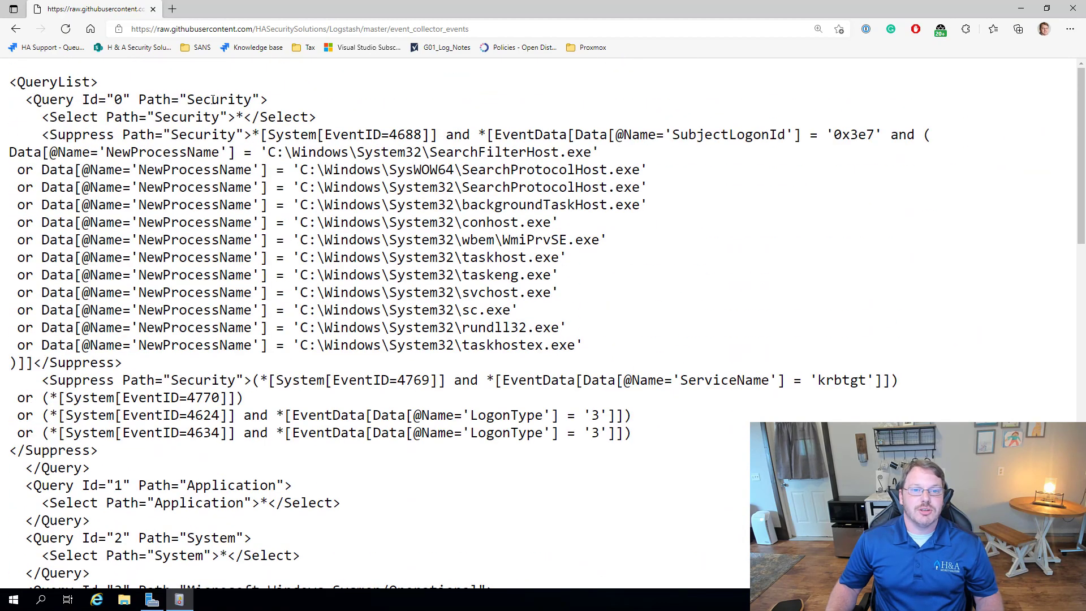
double_click(213, 99)
left_click_drag(115, 134, 560, 361)
scroll(242, 360, "down", 1)
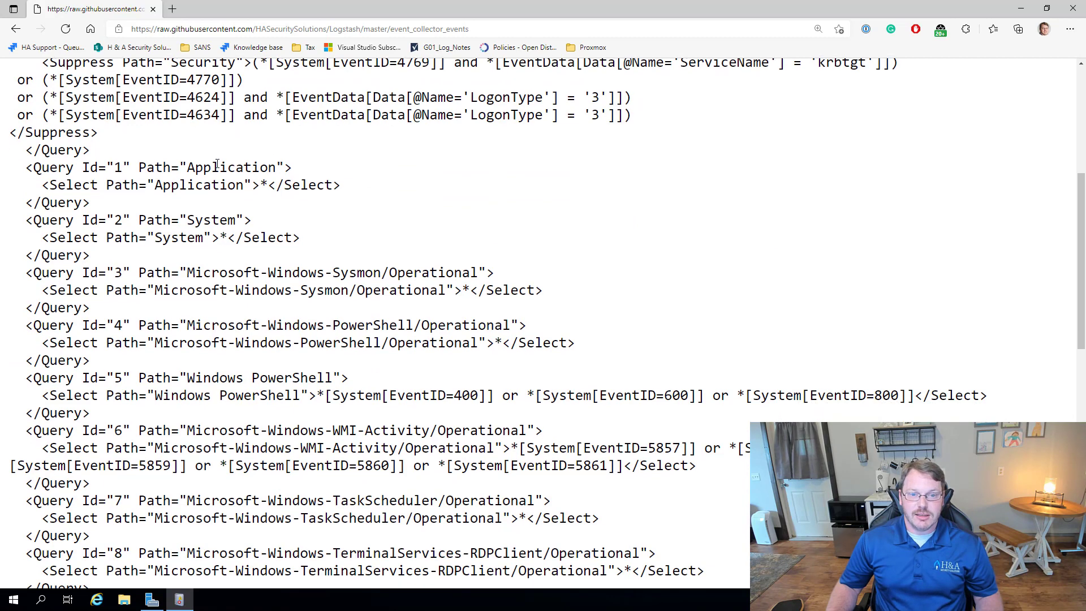
Step: Review the Application, System, Sysmon and PowerShell query paths, then select the whole QueryList
double_click(232, 168)
double_click(208, 221)
double_click(357, 273)
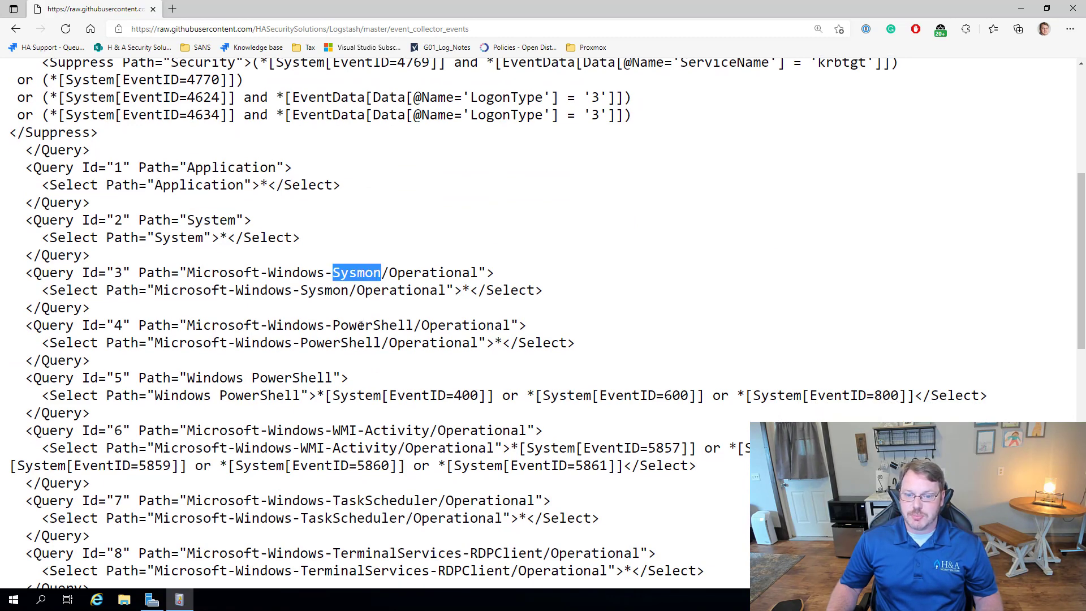
double_click(360, 326)
left_click(287, 383)
double_click(288, 379)
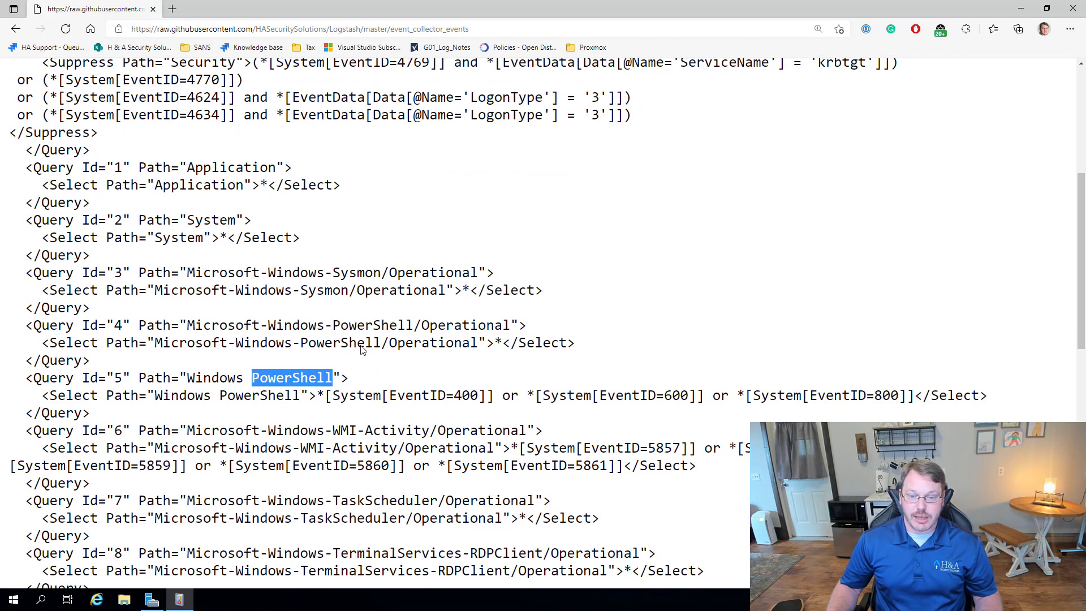
scroll(362, 339, "down", 3)
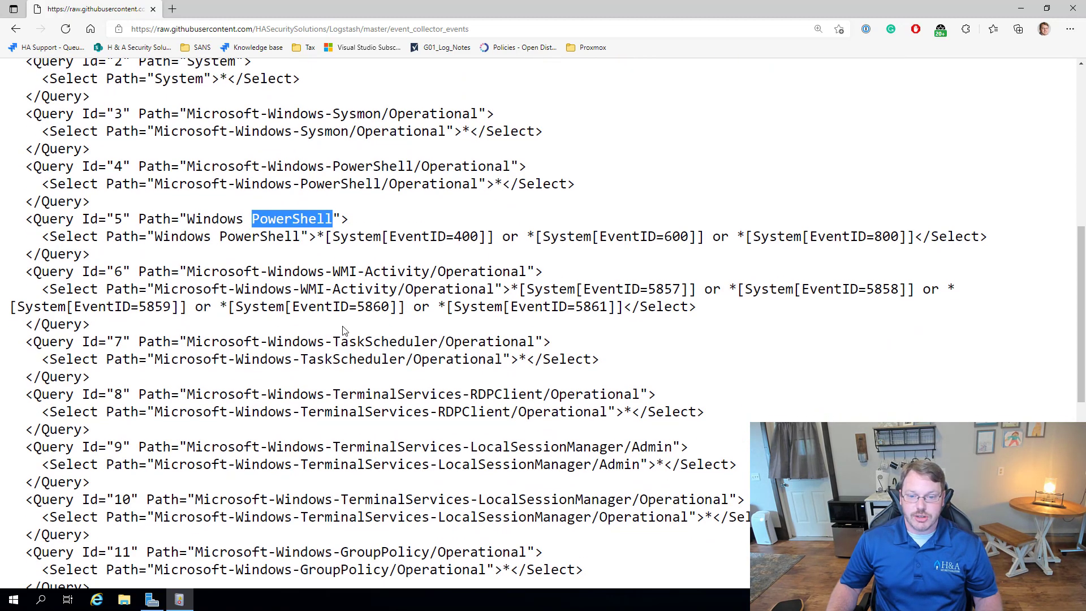
scroll(354, 333, "down", 10)
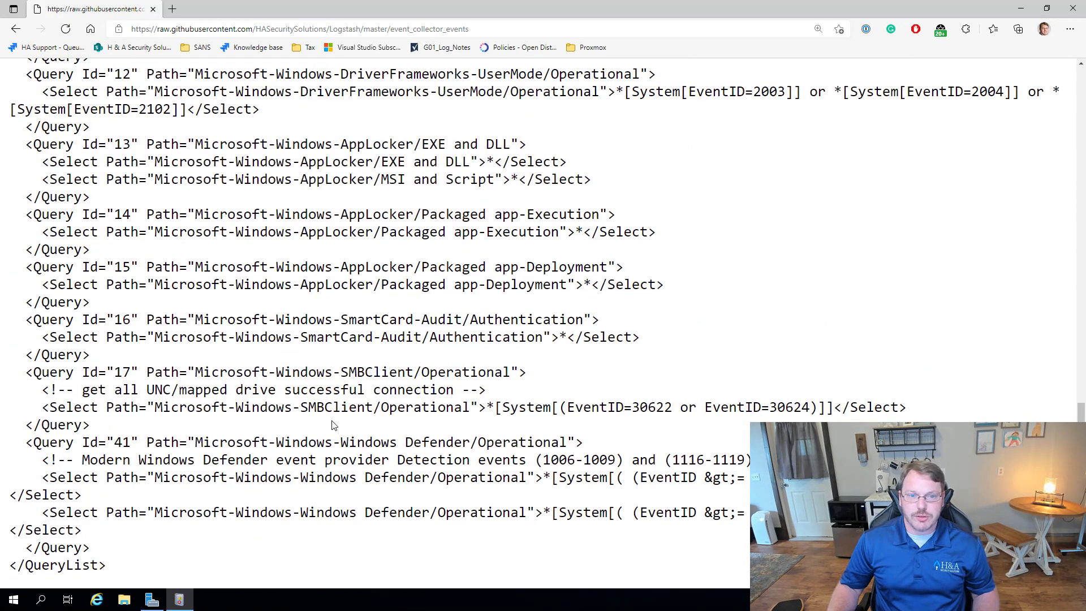
key("ctrl+a")
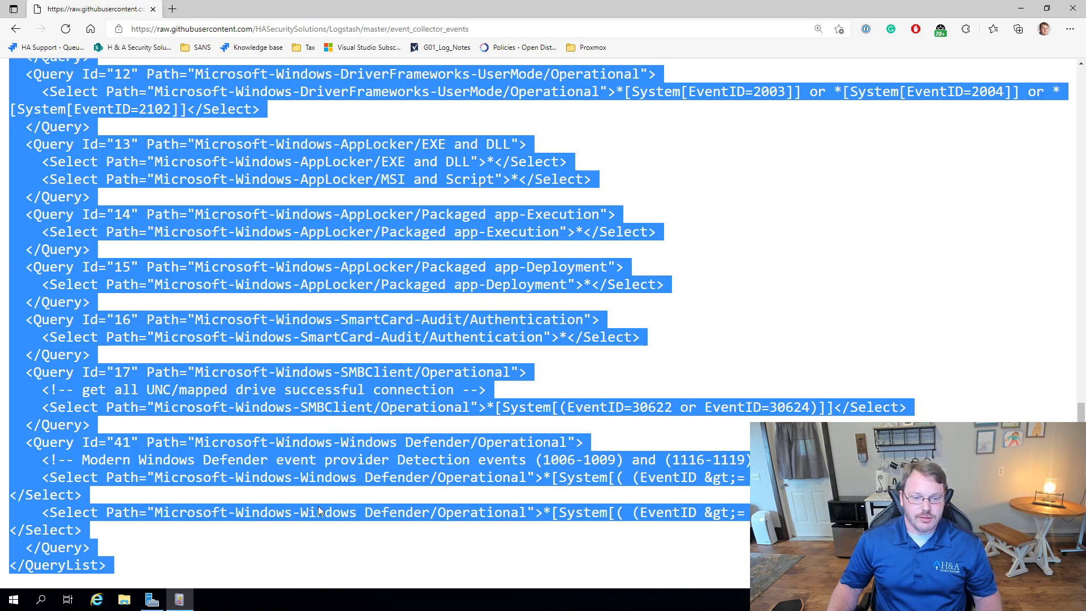
key("alt+Tab")
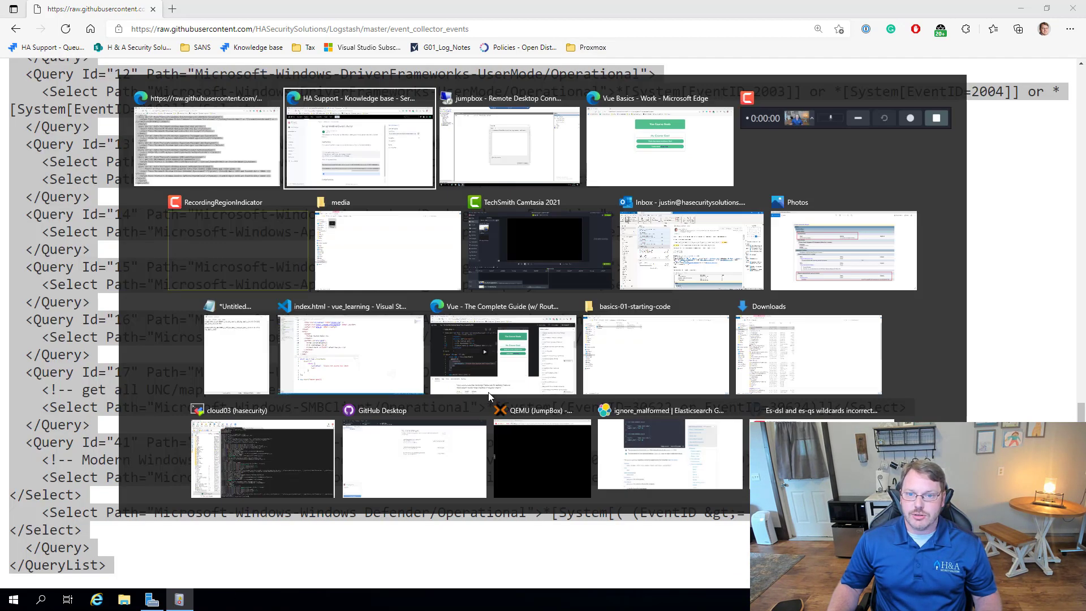
Step: Paste the QueryList XML as the Test subscription's query, drop the stray trailing line, and accept
key("ctrl+v")
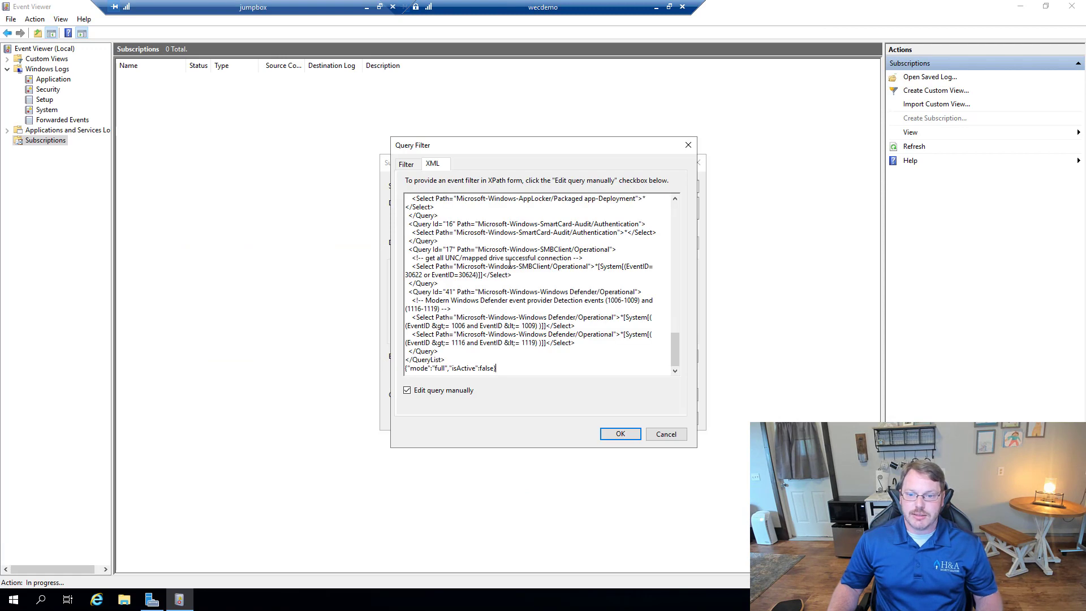
left_click_drag(504, 369, 405, 373)
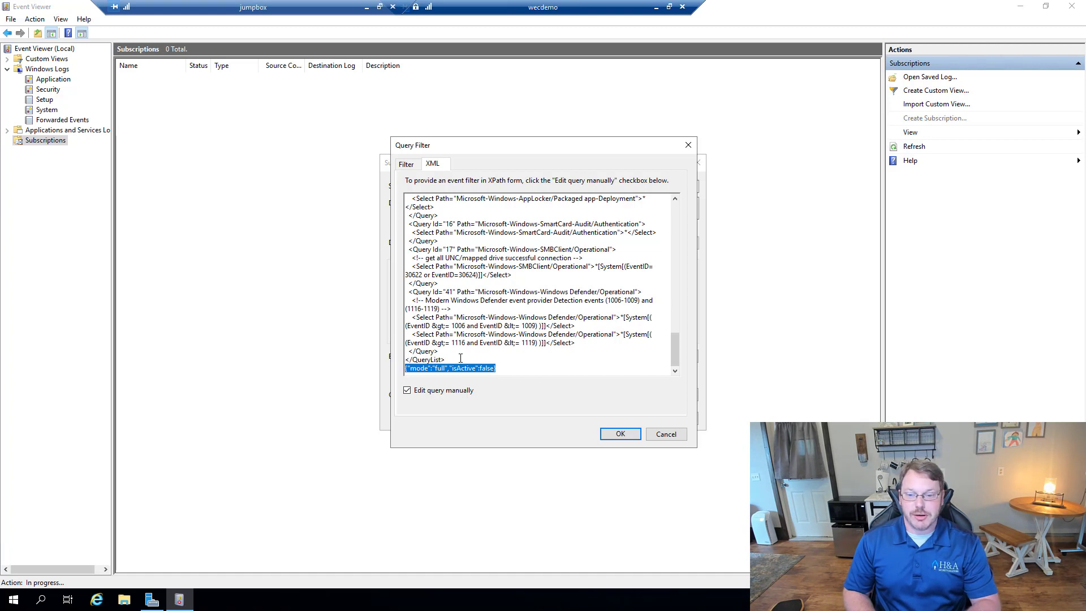
key("Delete")
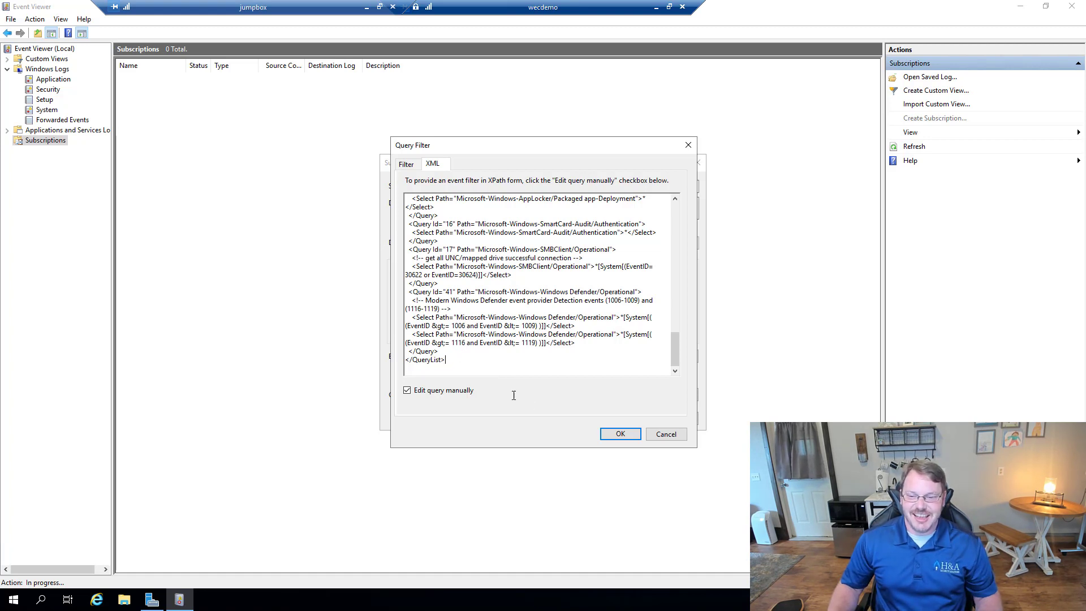
left_click(609, 433)
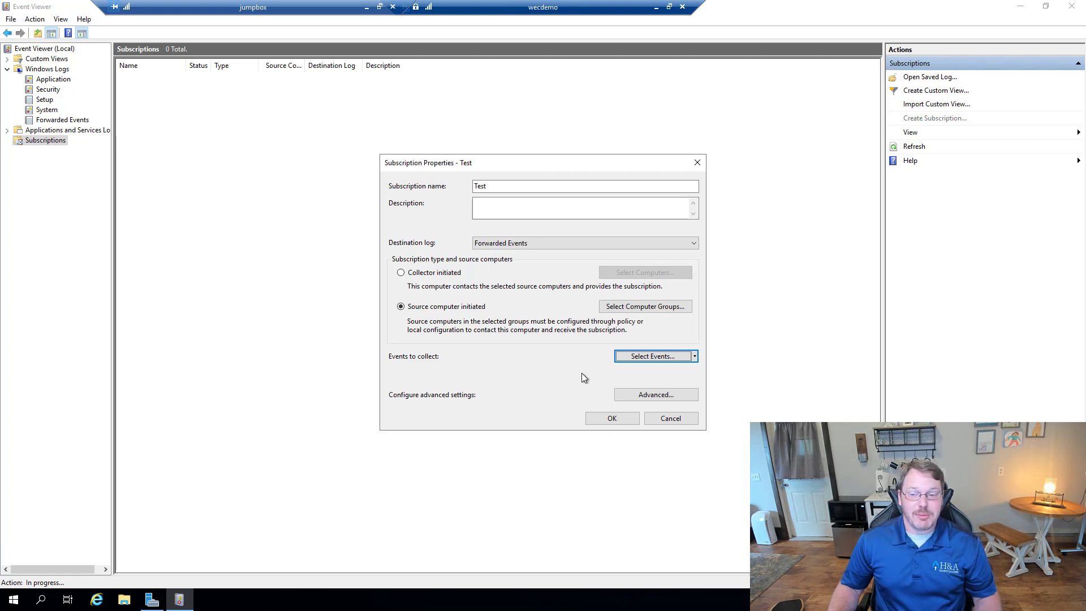
Step: Choose Minimize Latency event delivery with HTTP protocol in the Test subscription's advanced settings
left_click(620, 394)
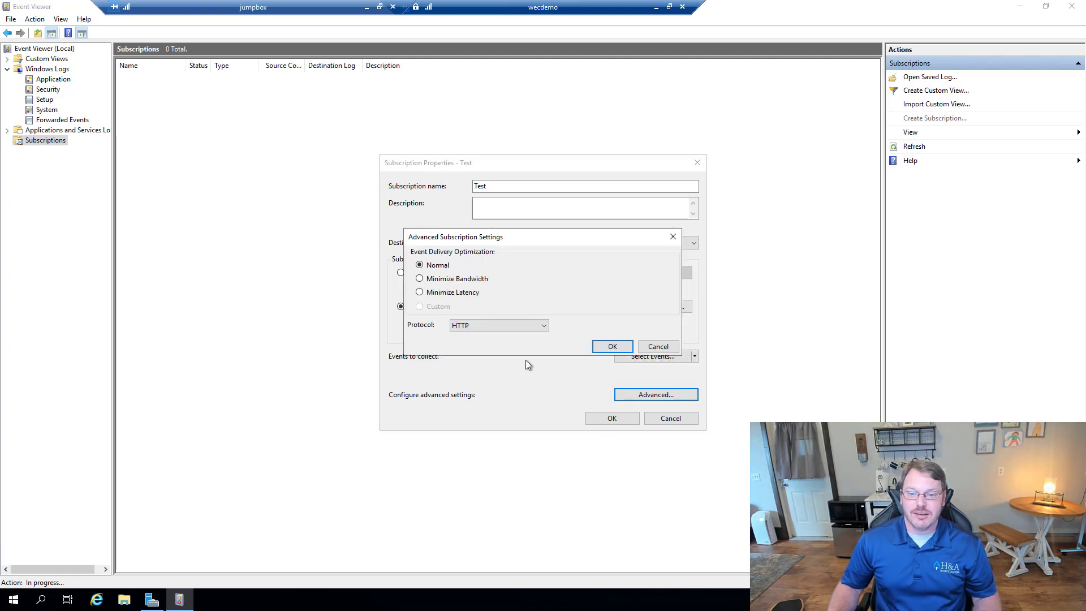
left_click(442, 294)
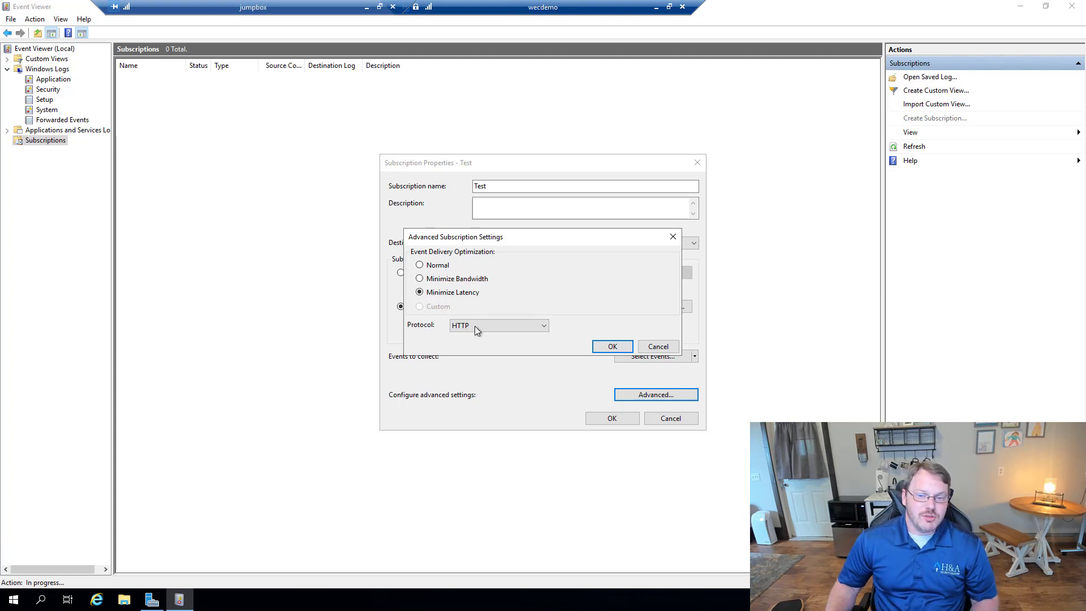
left_click(509, 326)
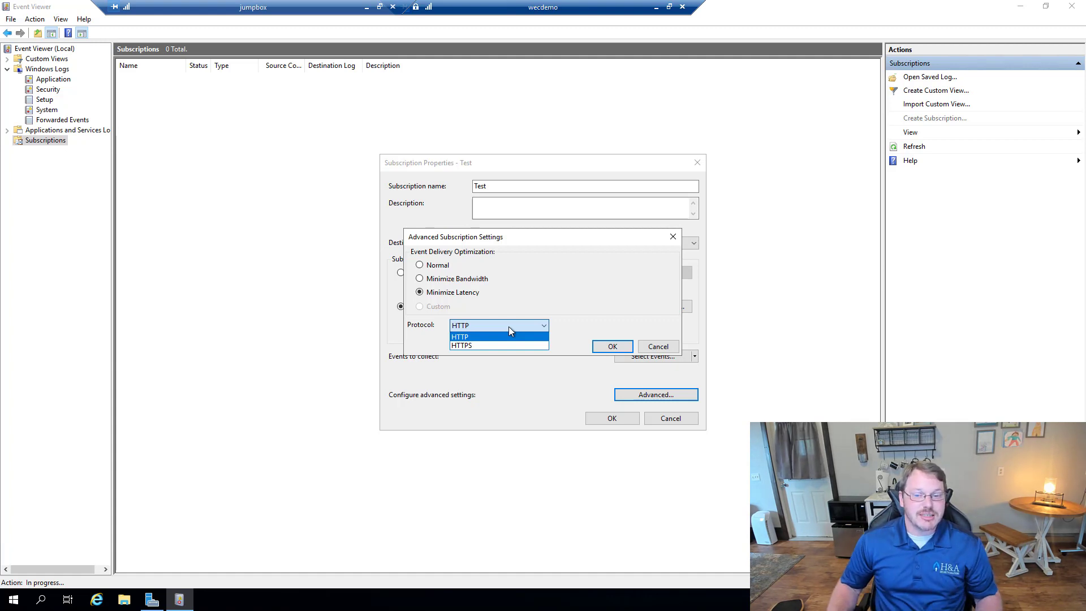
left_click(508, 326)
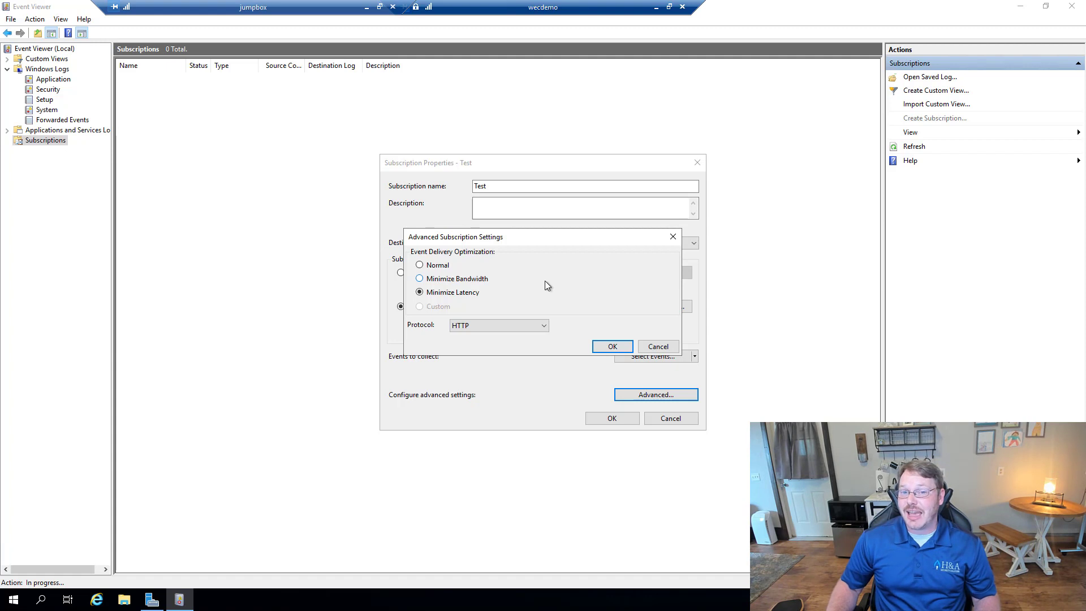
left_click(487, 327)
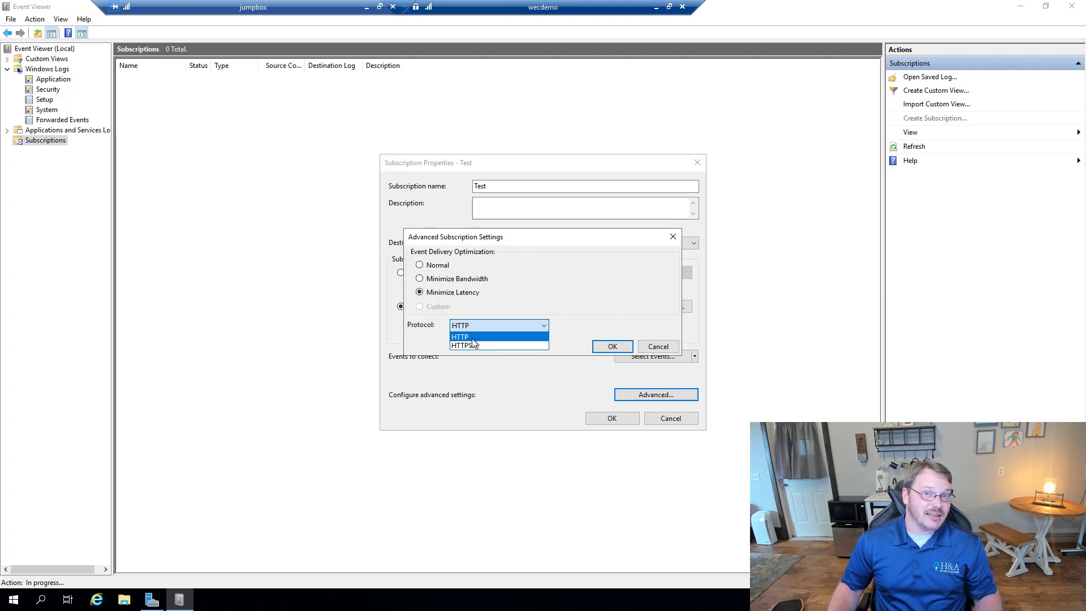
left_click(472, 337)
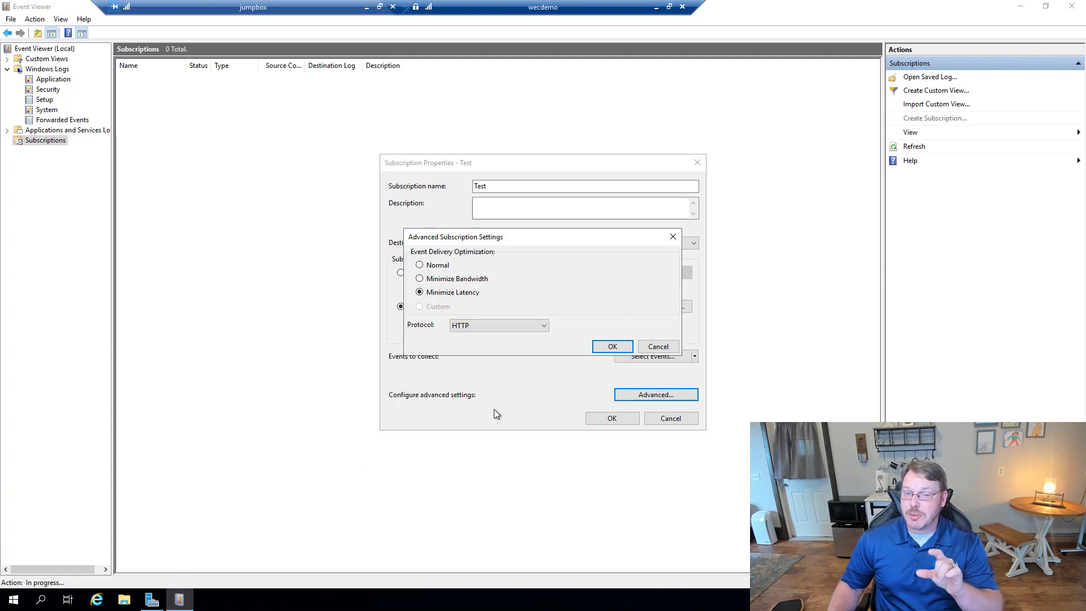
left_click(612, 347)
Step: Save the Test subscription and refresh the list to confirm it is Active with 0 source computers
left_click(589, 419)
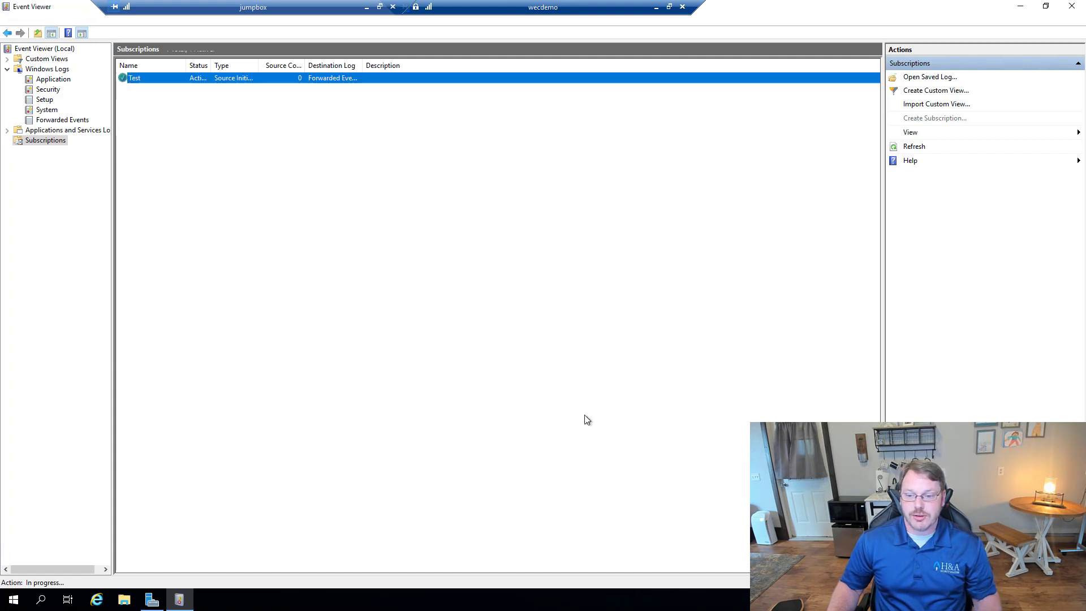
left_click(463, 367)
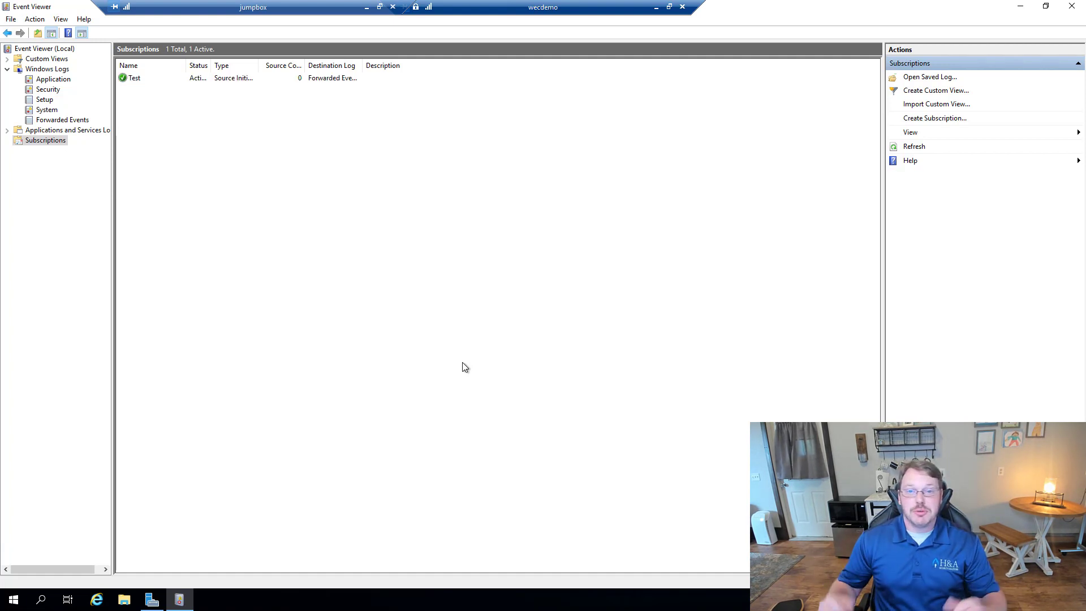
key("F5")
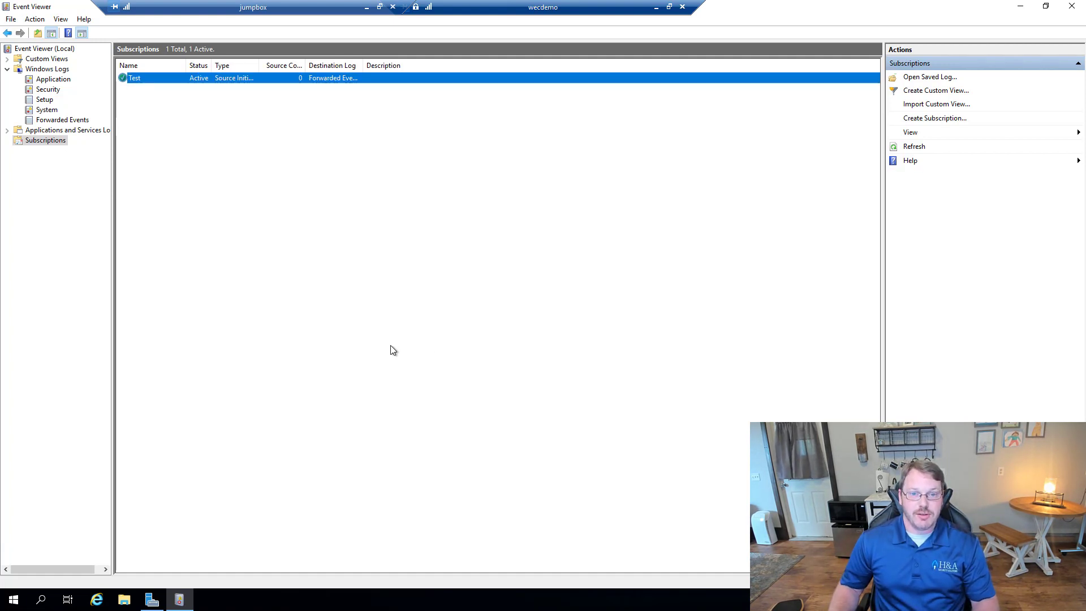
left_click_drag(307, 69, 366, 66)
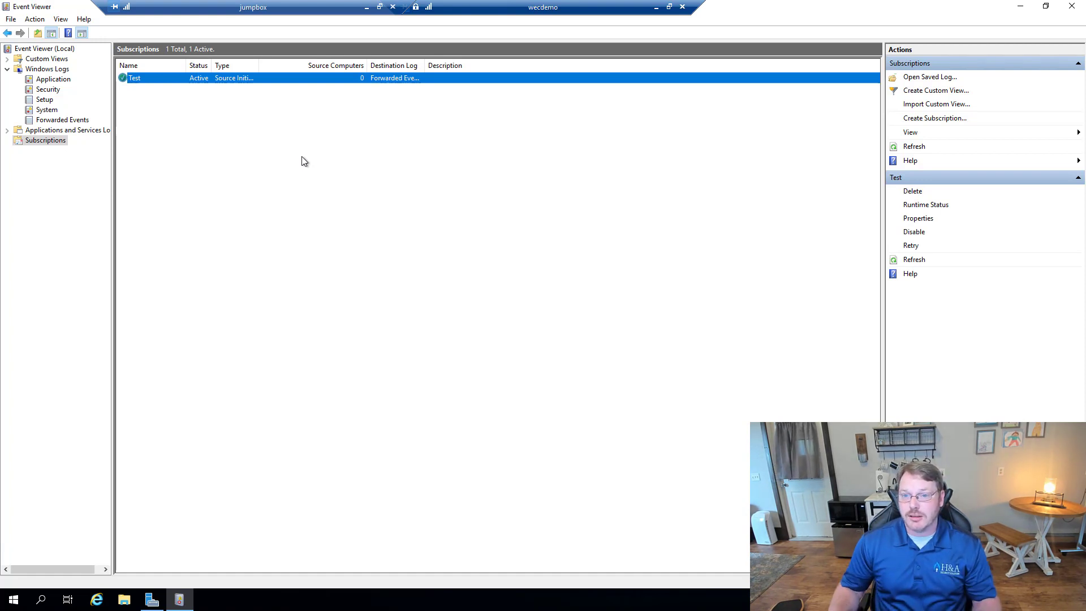
left_click_drag(638, 12, 722, 12)
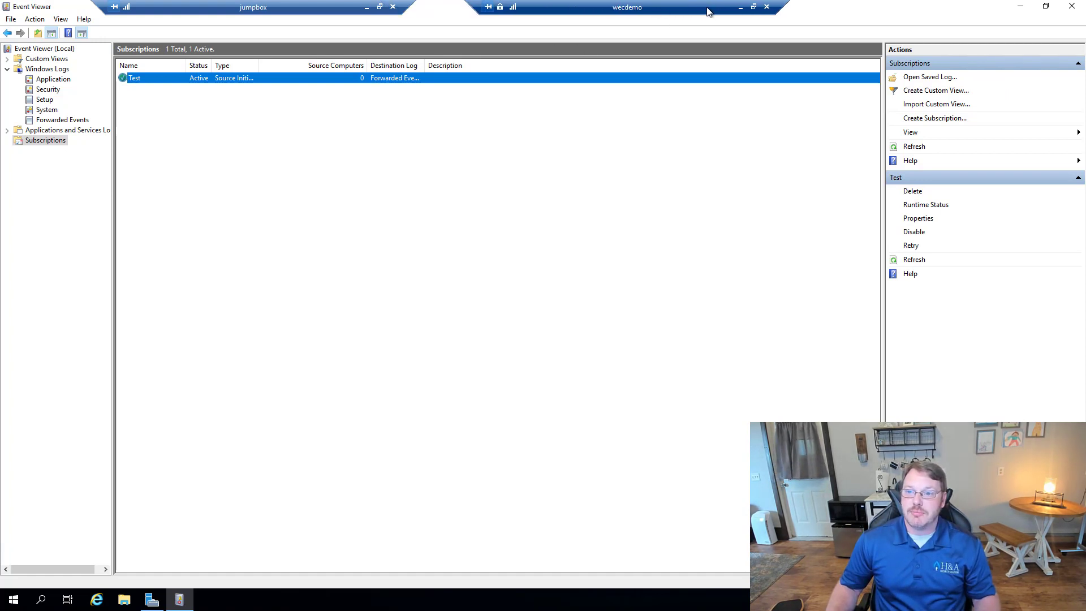
Step: Minimize the wecdemo session and search the jumpbox Start menu for 'group'
left_click(741, 7)
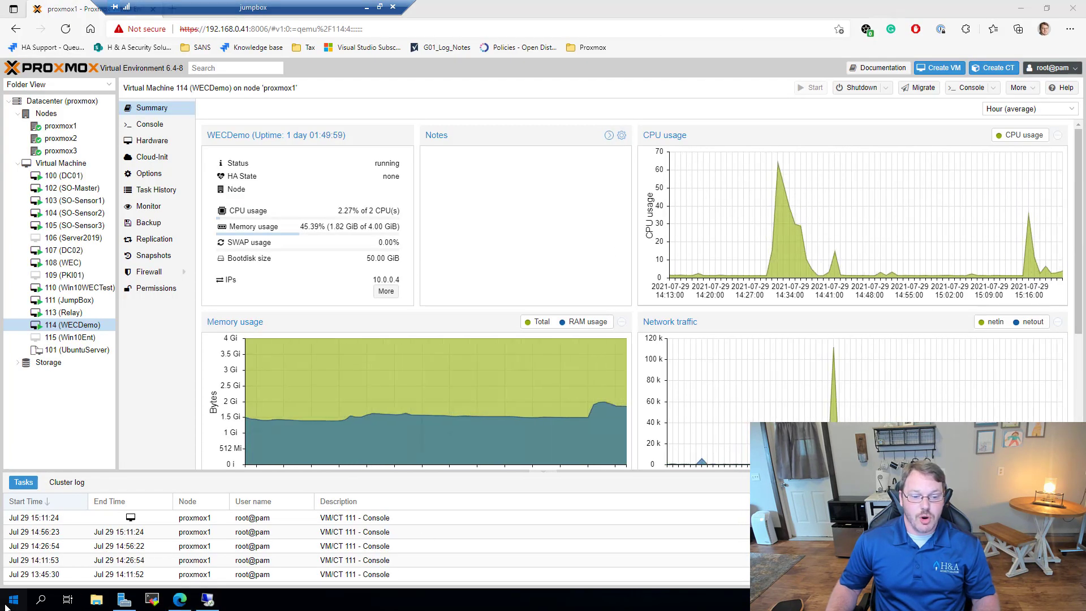
key("super")
type("group")
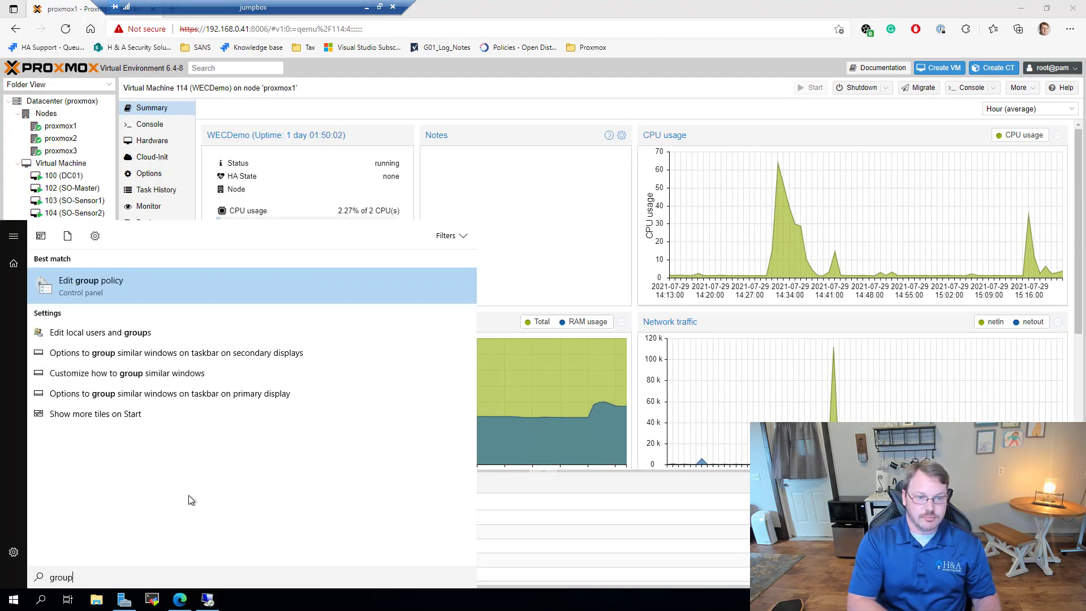
key("BackSpace")
key("BackSpace")
key("BackSpace")
key("BackSpace")
key("BackSpace")
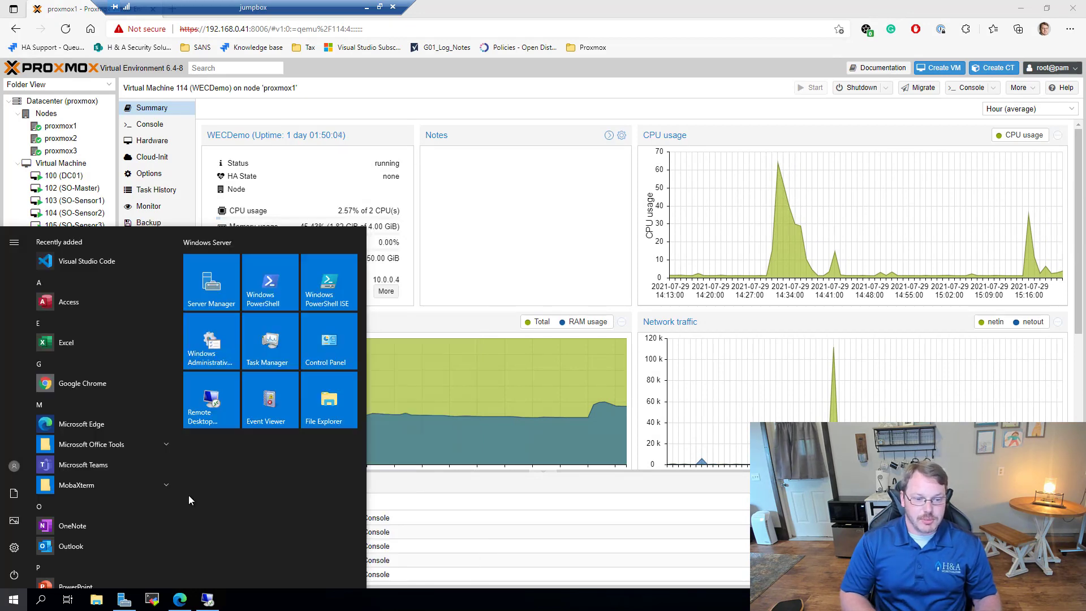
key("Escape")
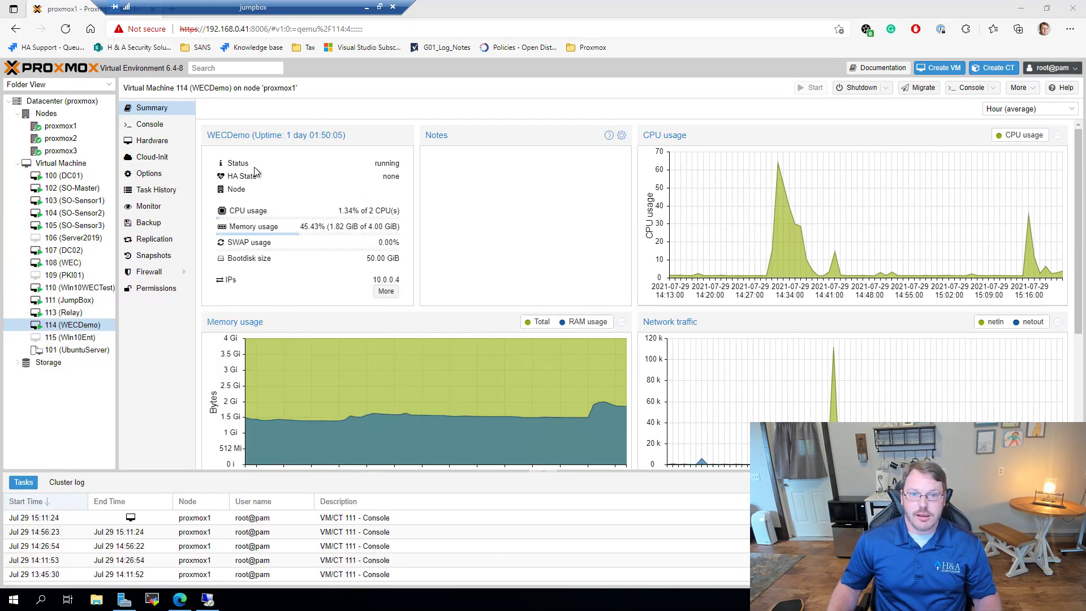
left_click(13, 599)
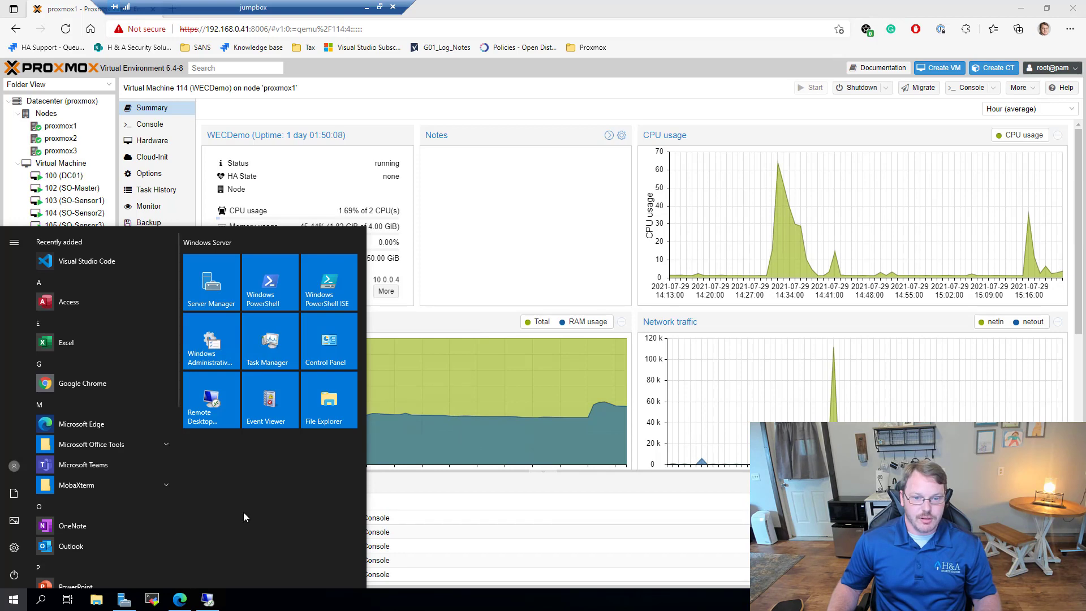
type("group")
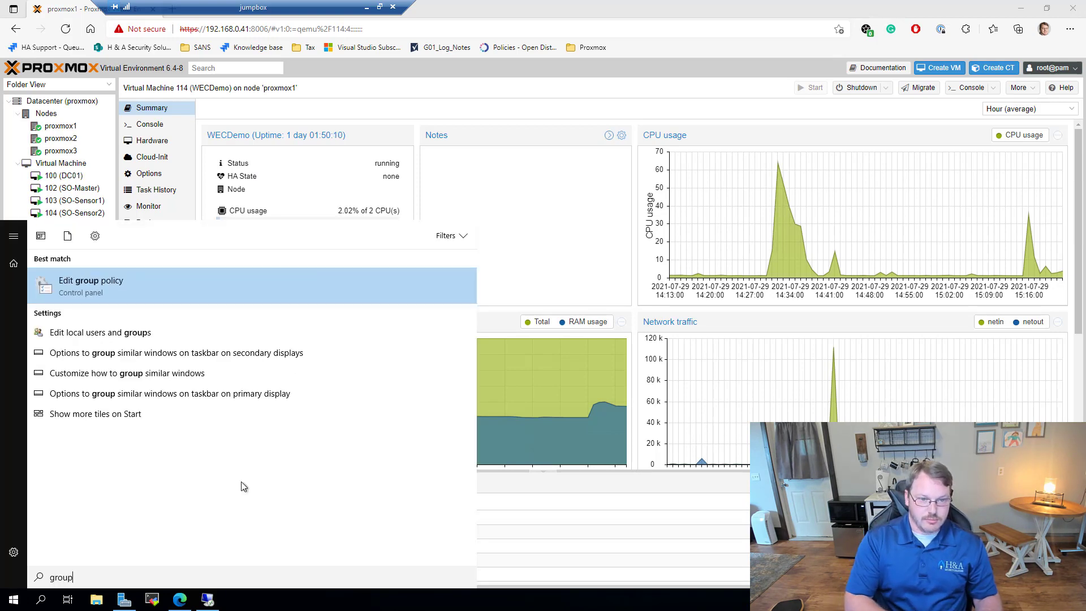
key("BackSpace")
key("BackSpace")
key("BackSpace")
key("BackSpace")
key("BackSpace")
key("Escape")
Step: Open the Windows Administrative Tools folder and browse its shortcut list
key("super")
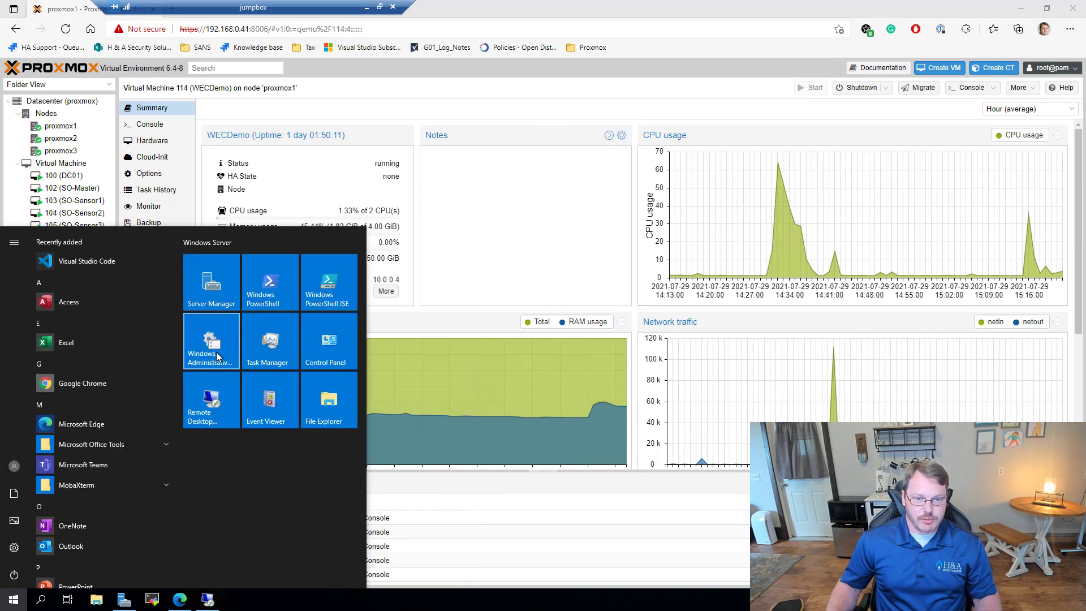
left_click(217, 356)
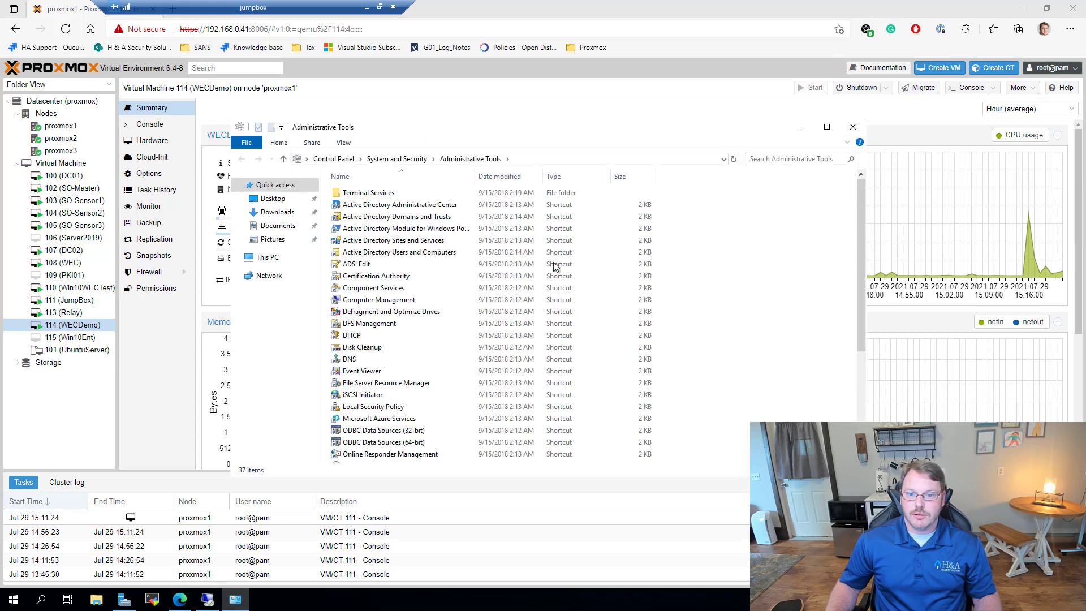
scroll(363, 411, "down", 1)
scroll(384, 433, "down", 4)
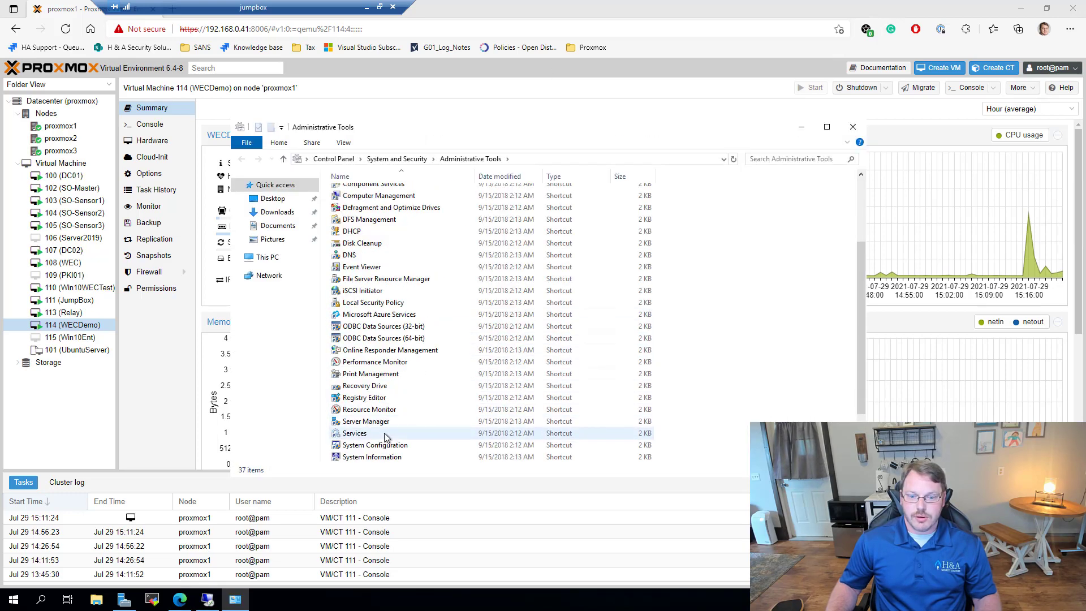
scroll(399, 438, "up", 5)
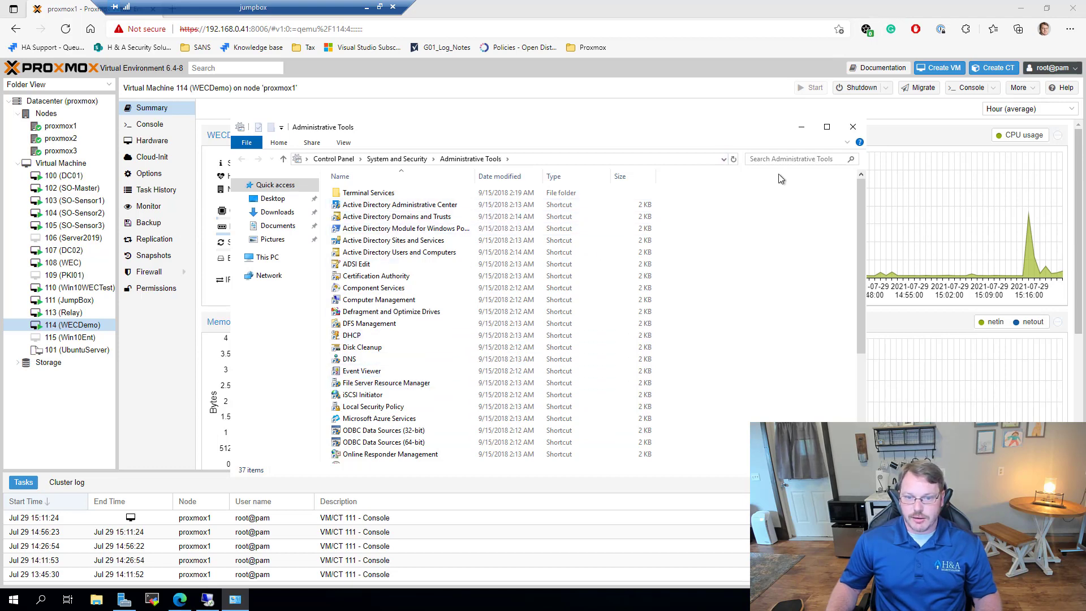
Step: Close Administrative Tools and connect to dc01 with mstsc, signing in with the account password
left_click(852, 129)
key("super+r")
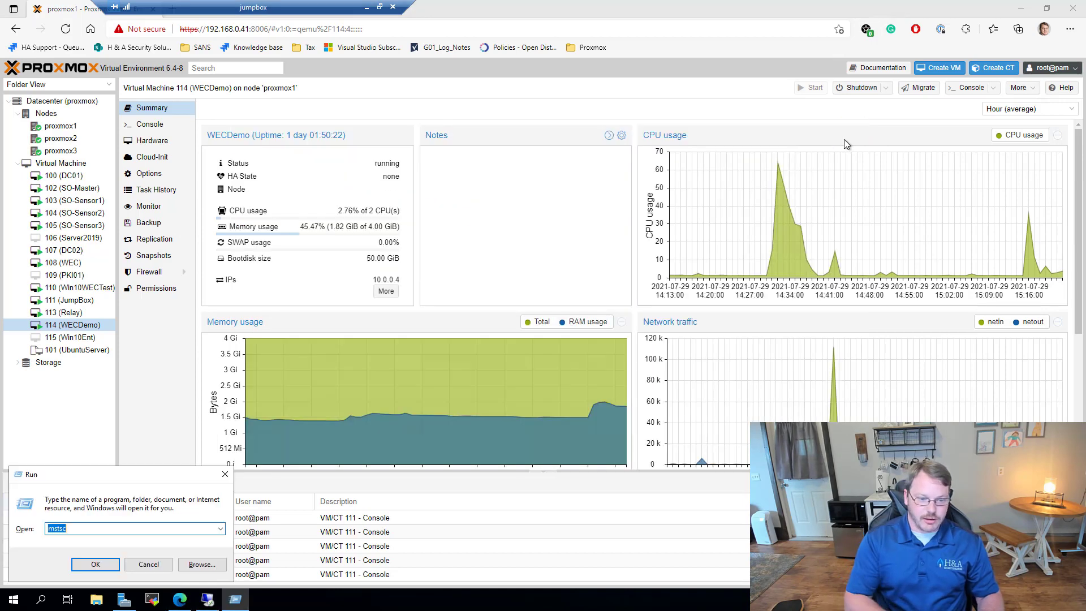
type("mstsc")
key("Return")
type("dc01")
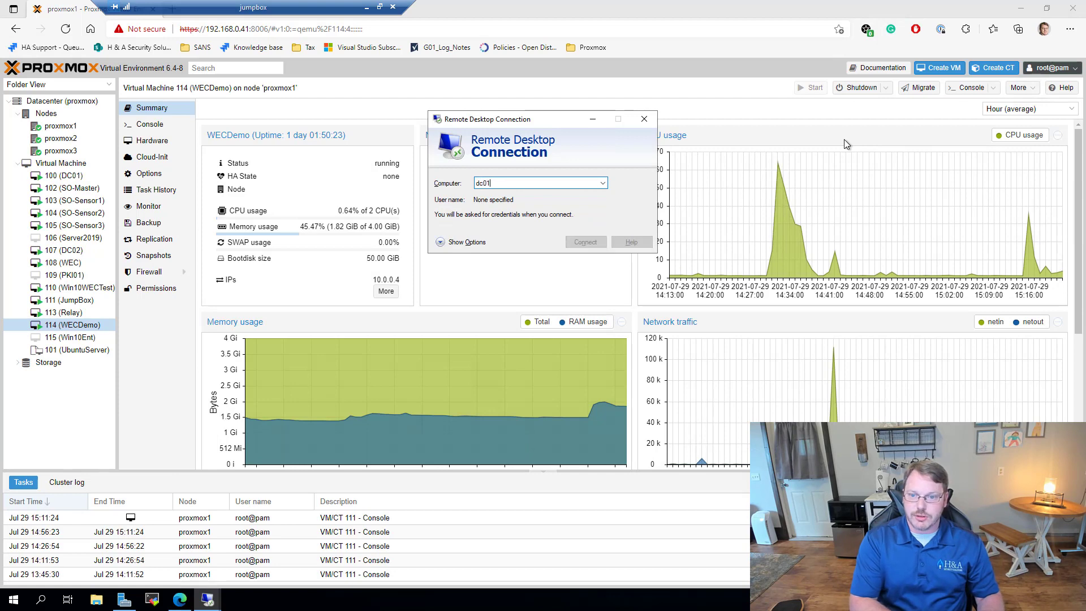
key("Return")
type("************")
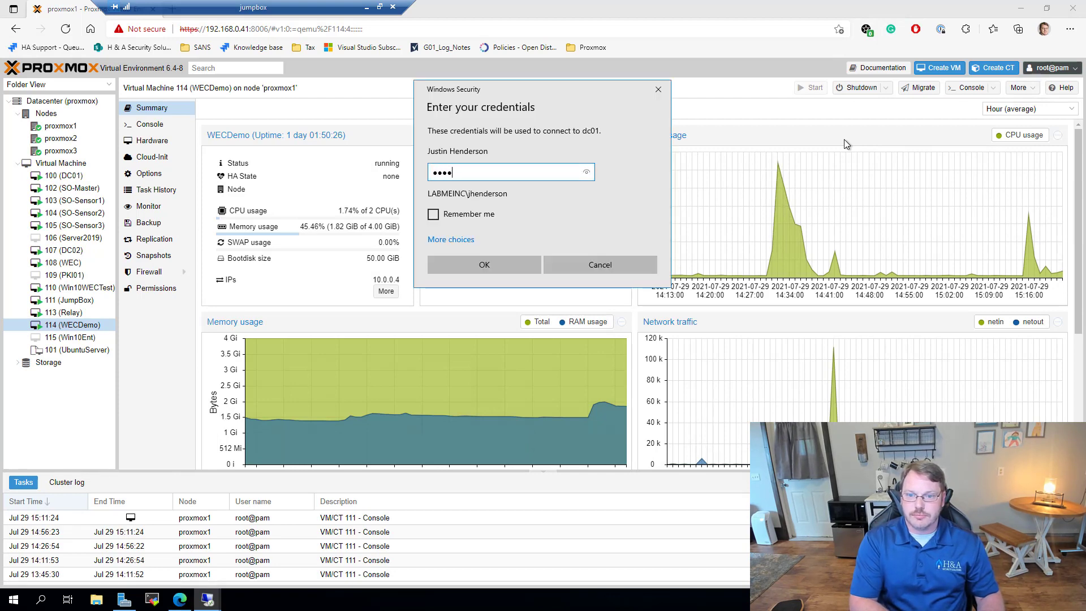
key("Return")
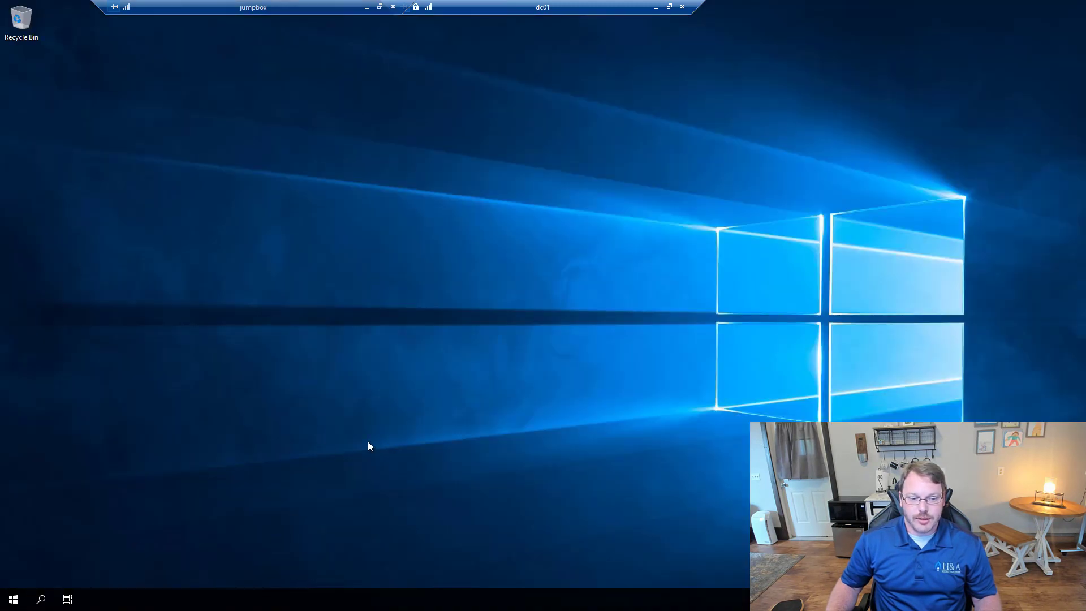
Step: Search dc01's Start menu for 'group' and launch the group policy match
key("super")
type("group")
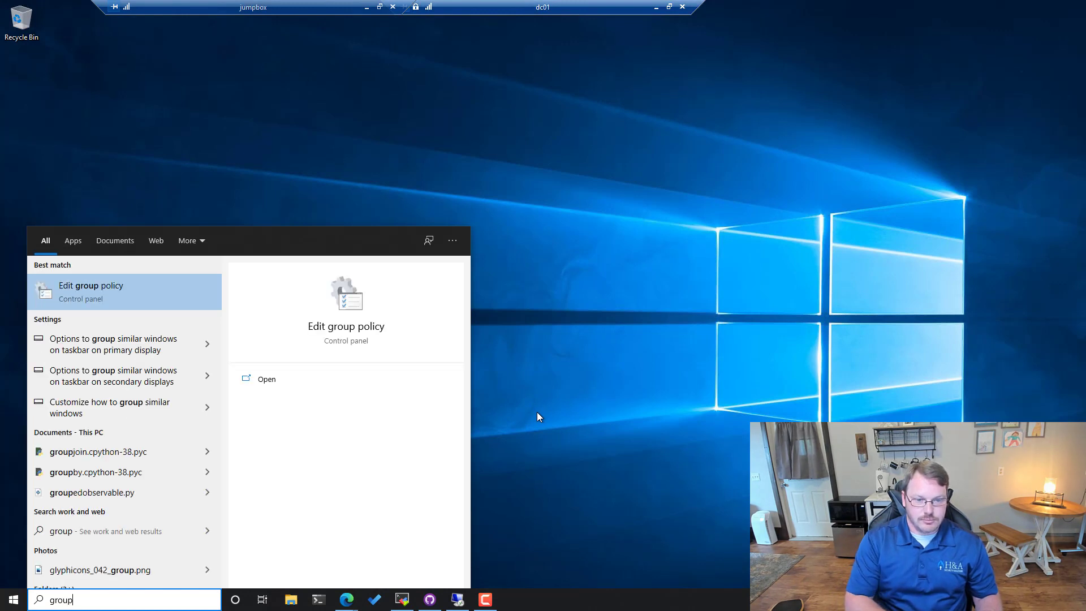
key("Return")
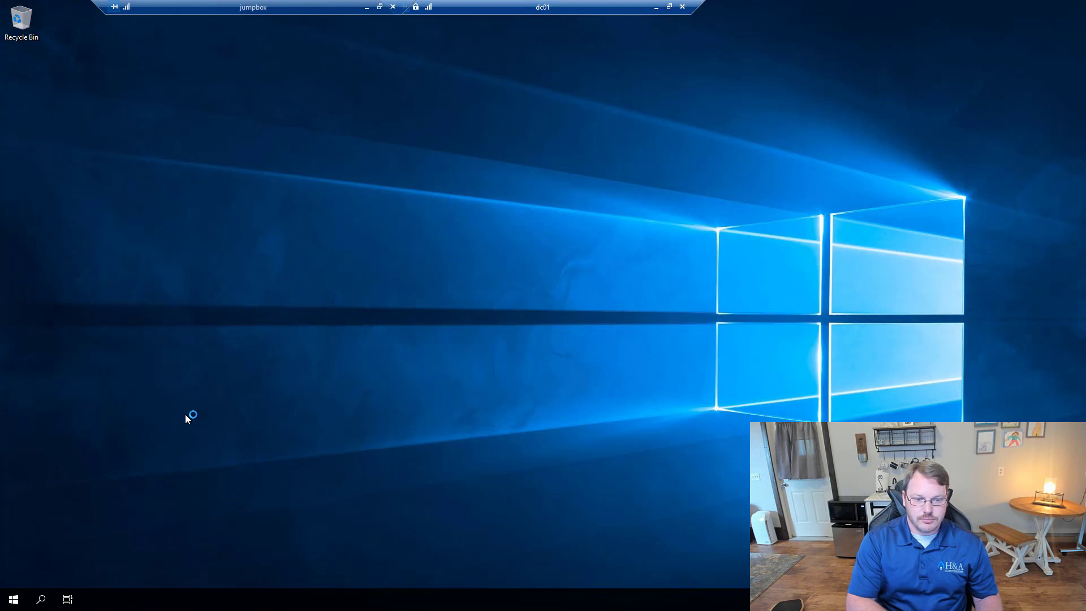
key("super")
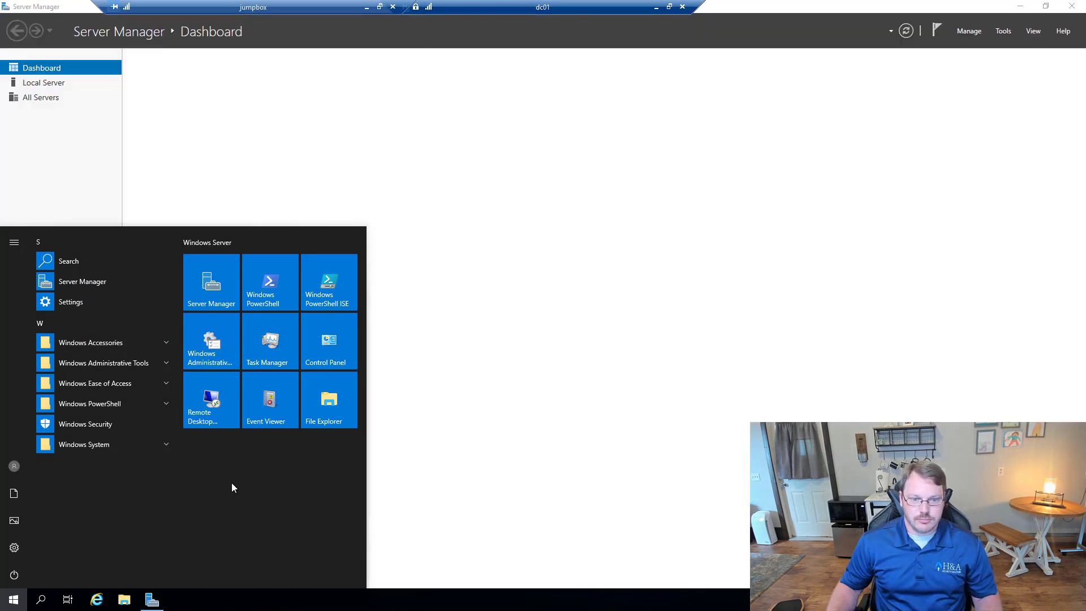
Step: Launch Group Policy Management from Server Manager's Tools menu
left_click(1006, 32)
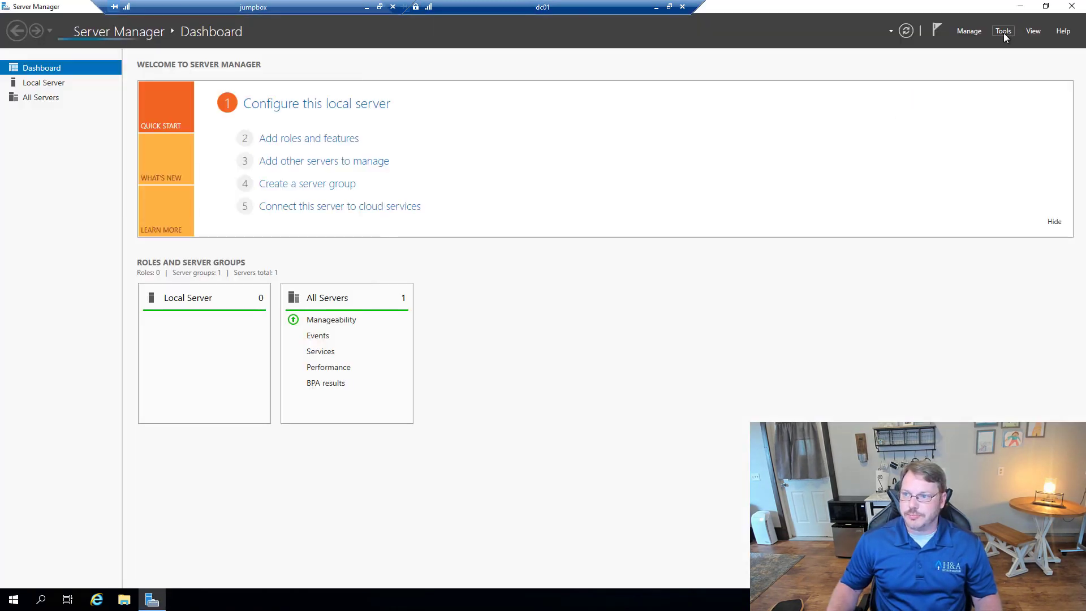
left_click(1004, 32)
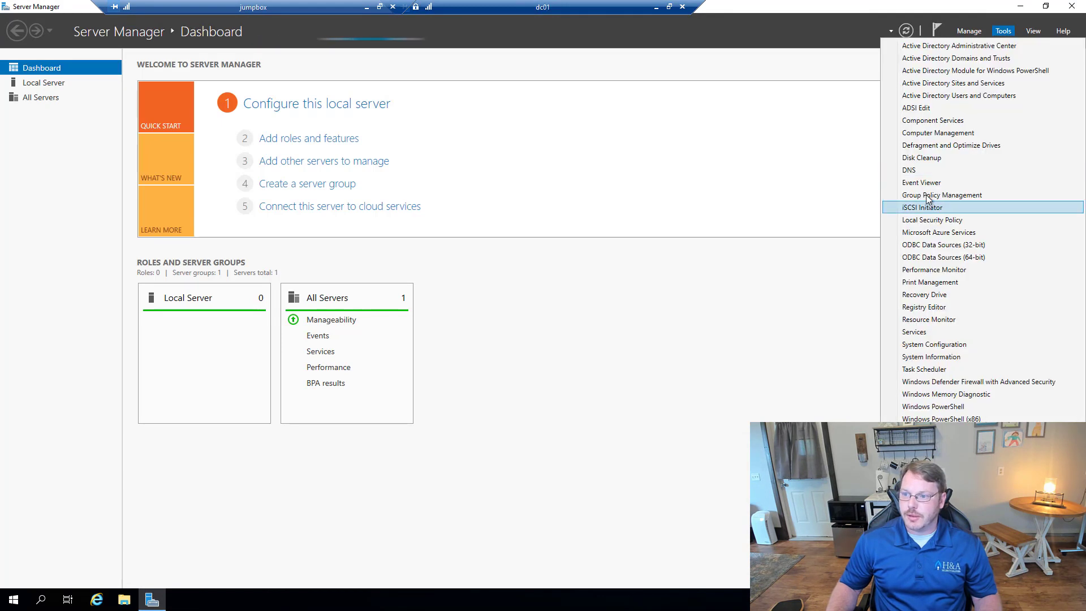
left_click(955, 194)
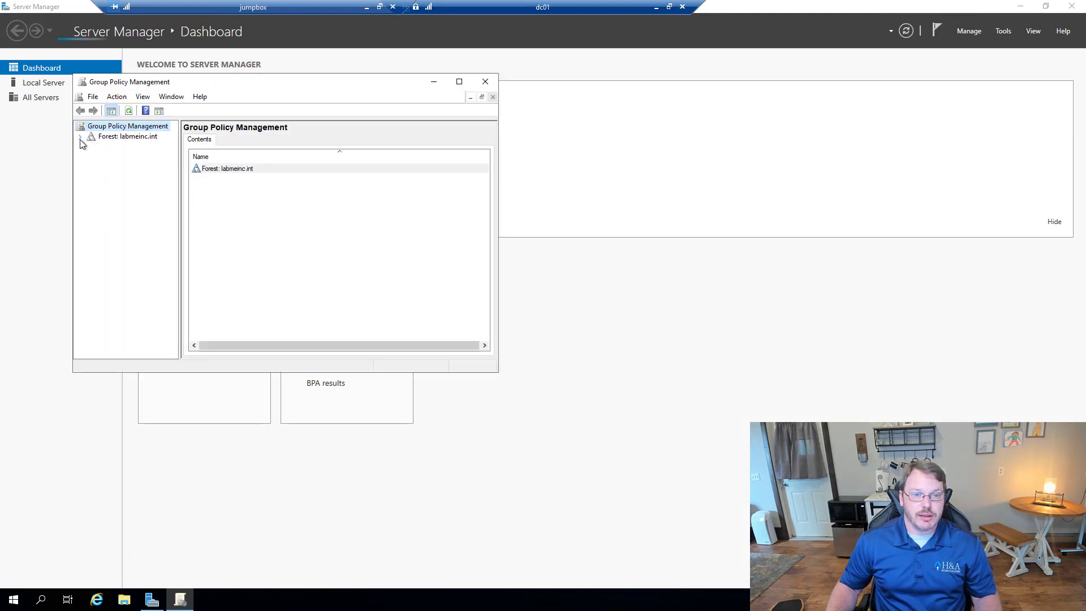
Step: Expand Forest > Domains > labmeinc.int, select the Windows Event Forwarding GPO and maximize the window
left_click(80, 138)
left_click(90, 147)
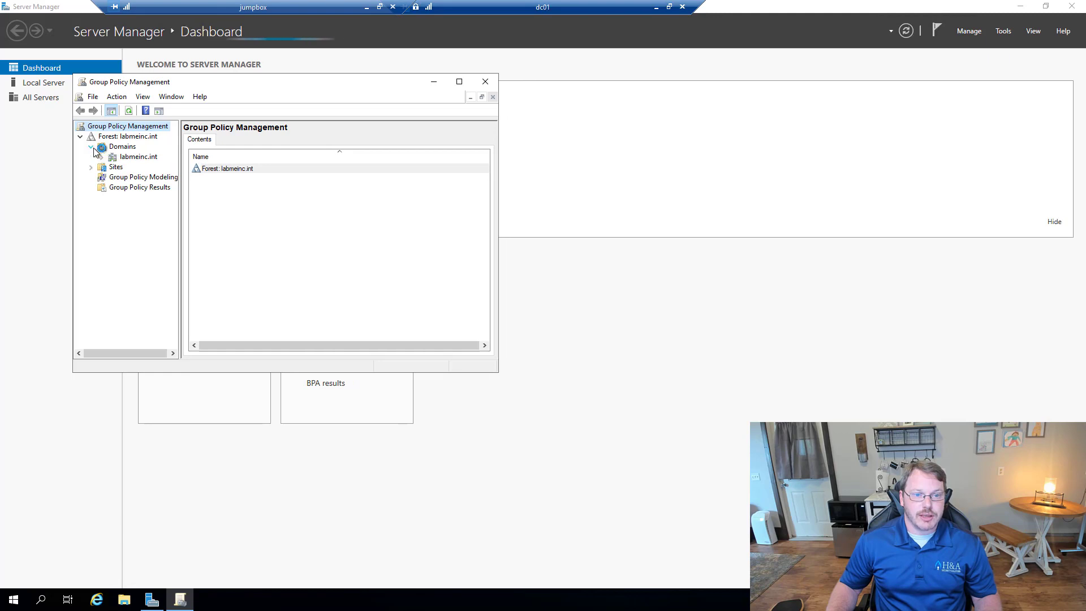
left_click(101, 158)
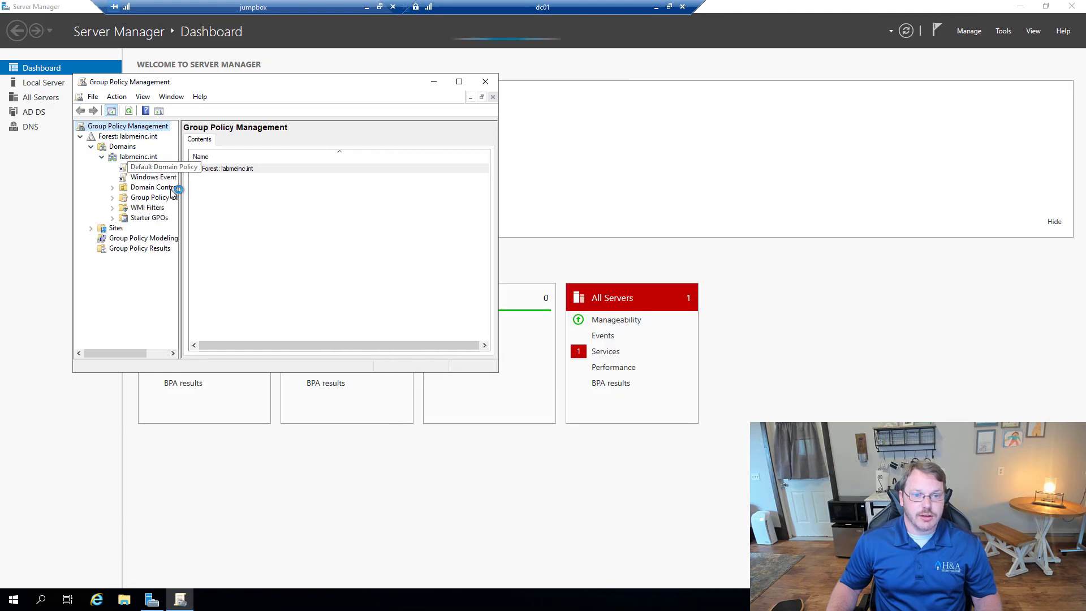
left_click(148, 177)
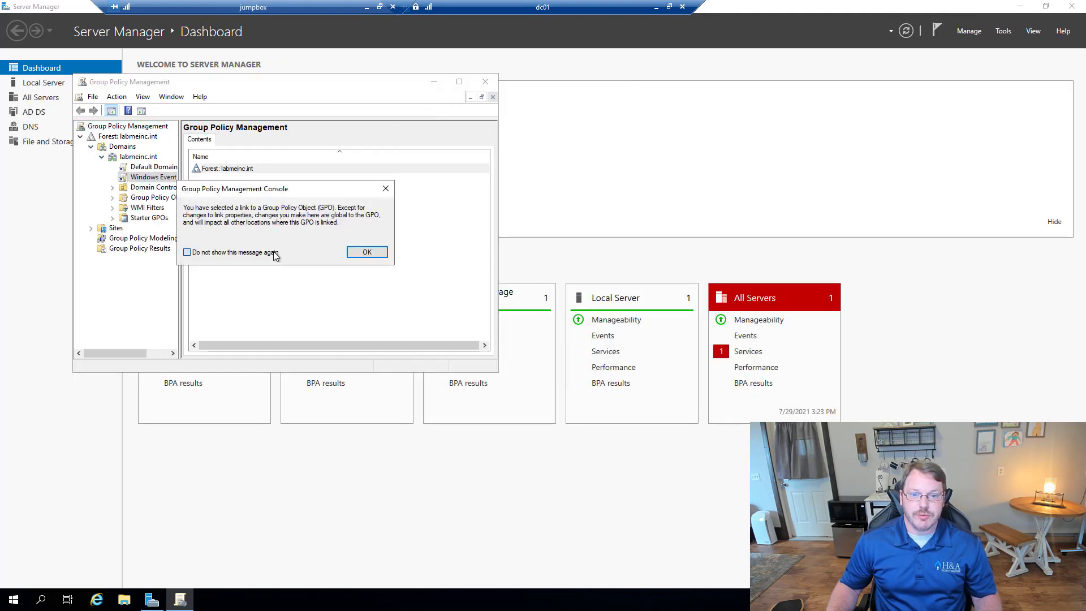
left_click(366, 251)
left_click(460, 83)
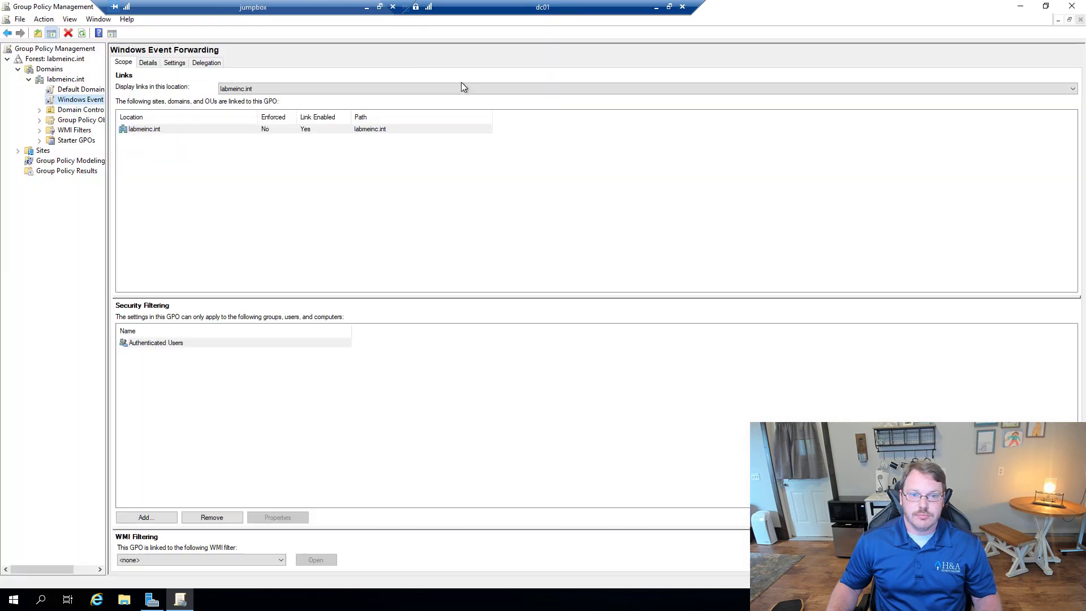
Step: Open the GPO's Settings report and review the BUILTIN\Event Log Readers group with NETWORK SERVICE
left_click(172, 63)
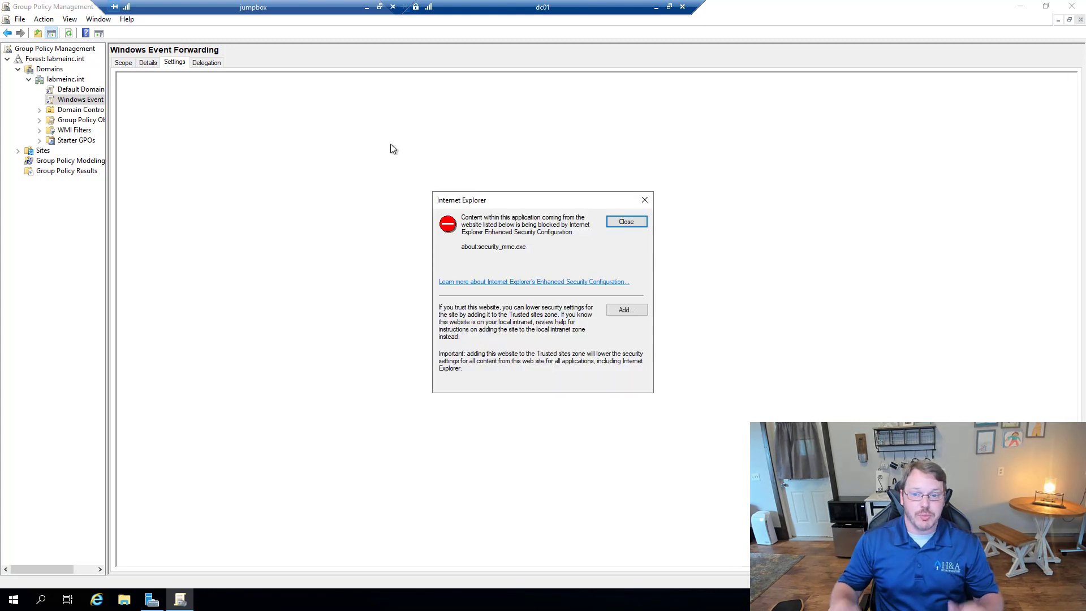
left_click(626, 221)
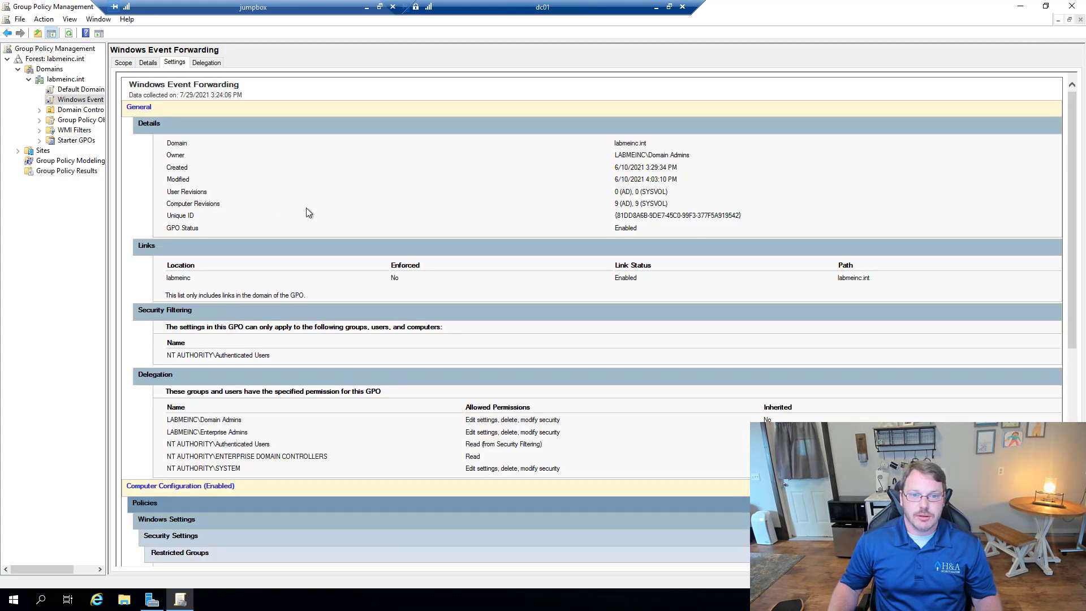
scroll(279, 529, "down", 6)
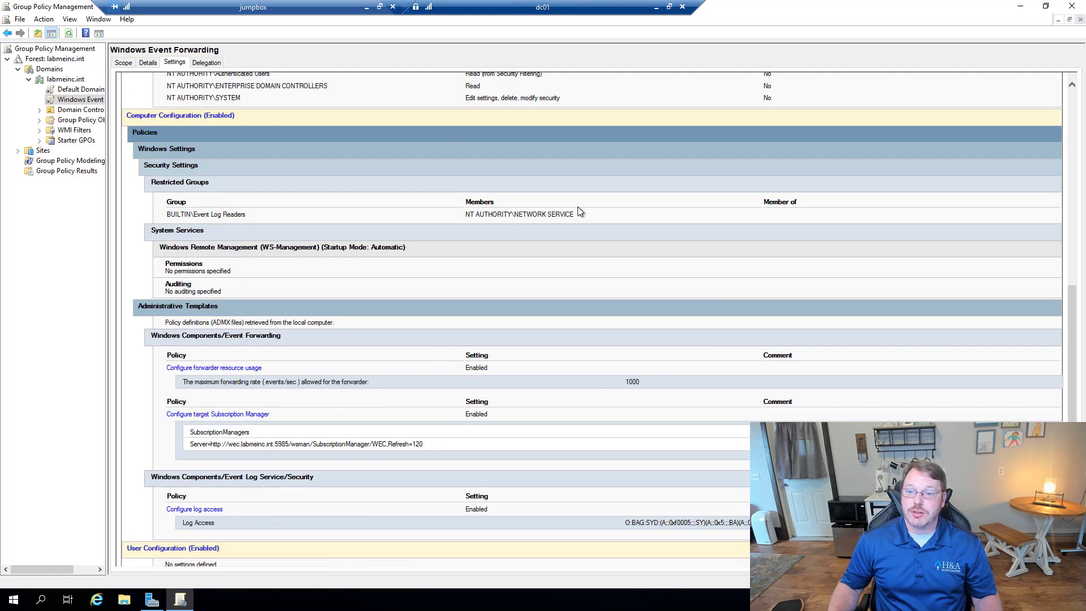
left_click_drag(575, 214, 472, 222)
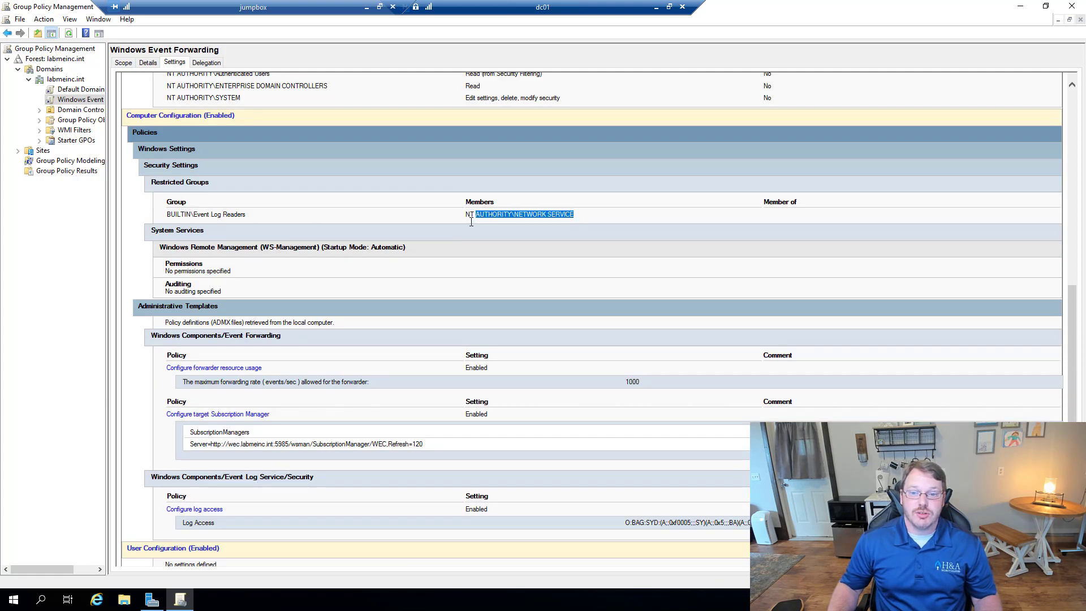
triple_click(211, 216)
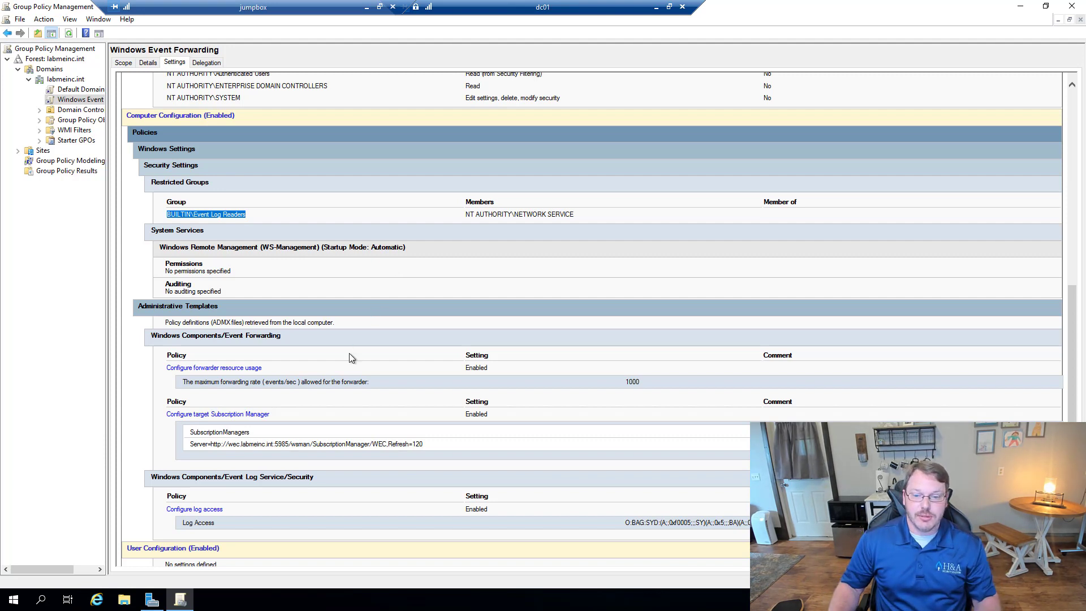
Step: Review the 1000 events/sec rate, subscription manager and Log Access settings, then disable the GPO link
scroll(339, 357, "down", 1)
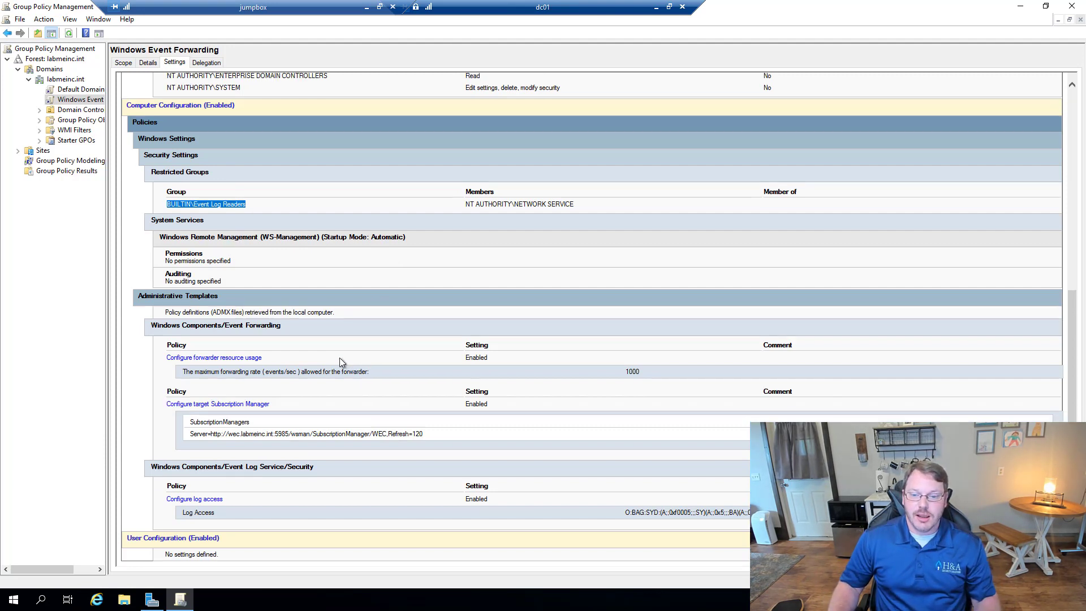
double_click(634, 372)
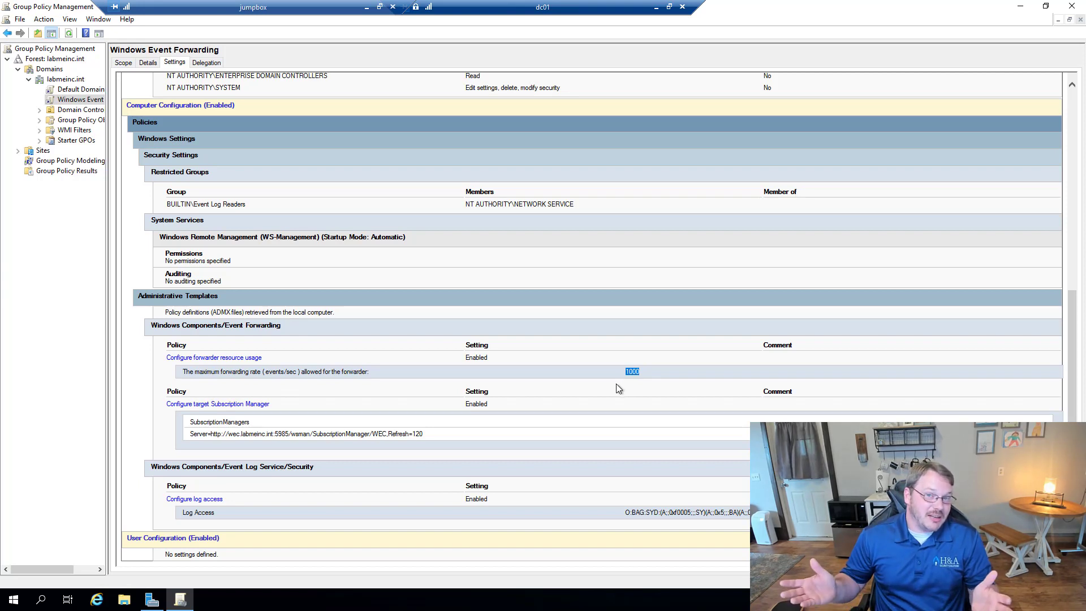
triple_click(257, 436)
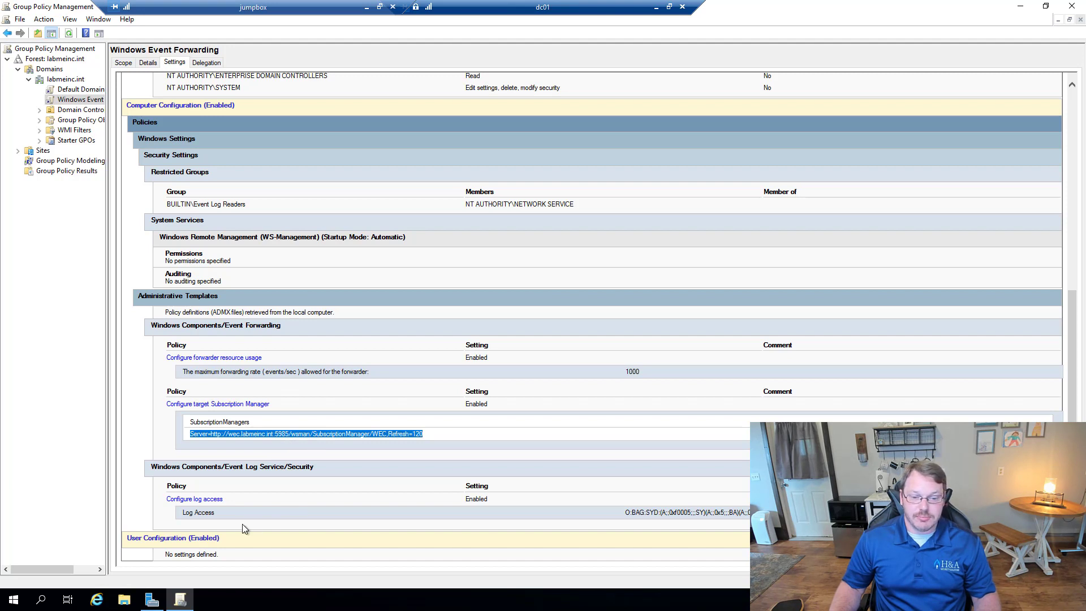
triple_click(678, 513)
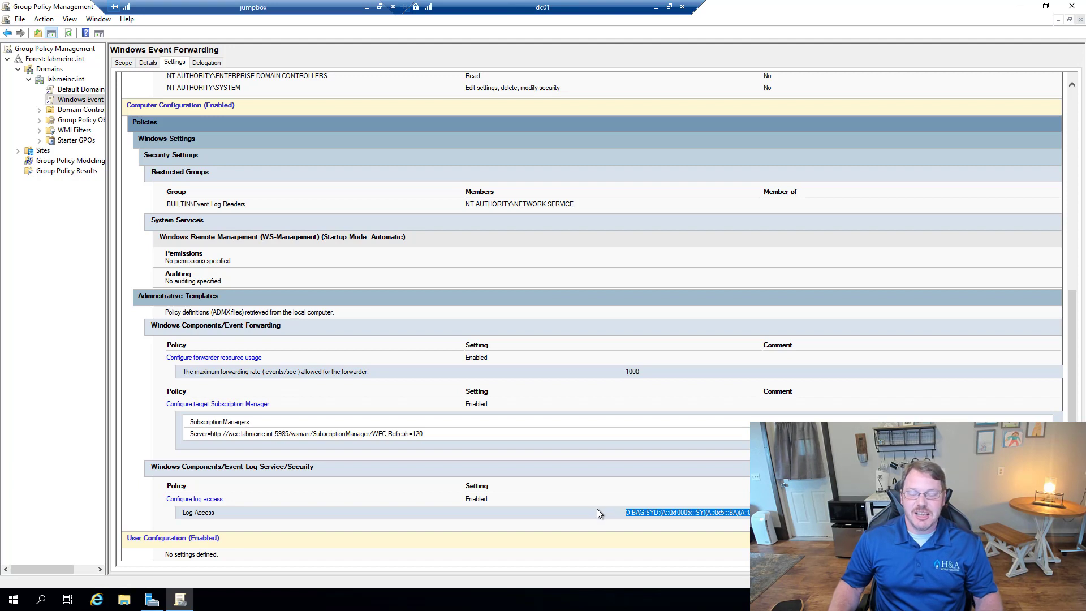
right_click(69, 101)
left_click(102, 128)
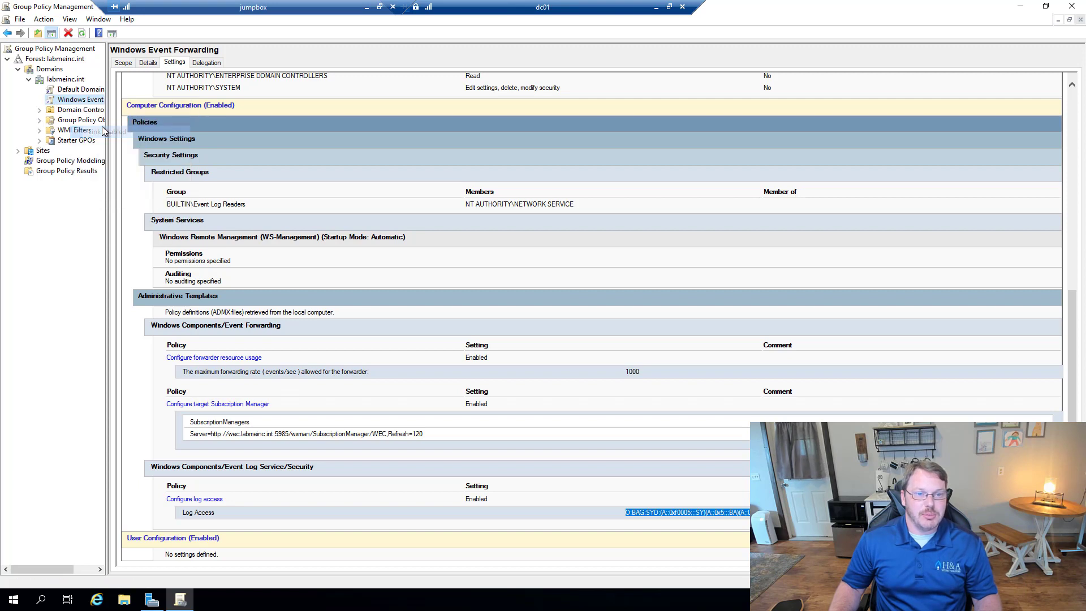
Step: Create a GPO named 'Windows Event Forward - WECDEMO' linked to labmeinc.int
right_click(51, 80)
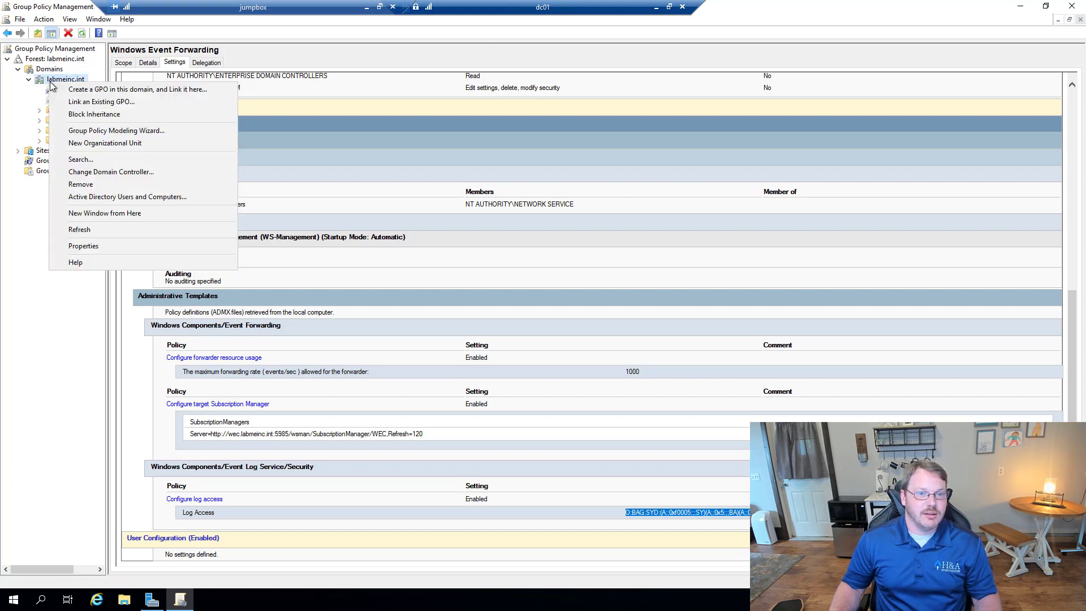
left_click(90, 89)
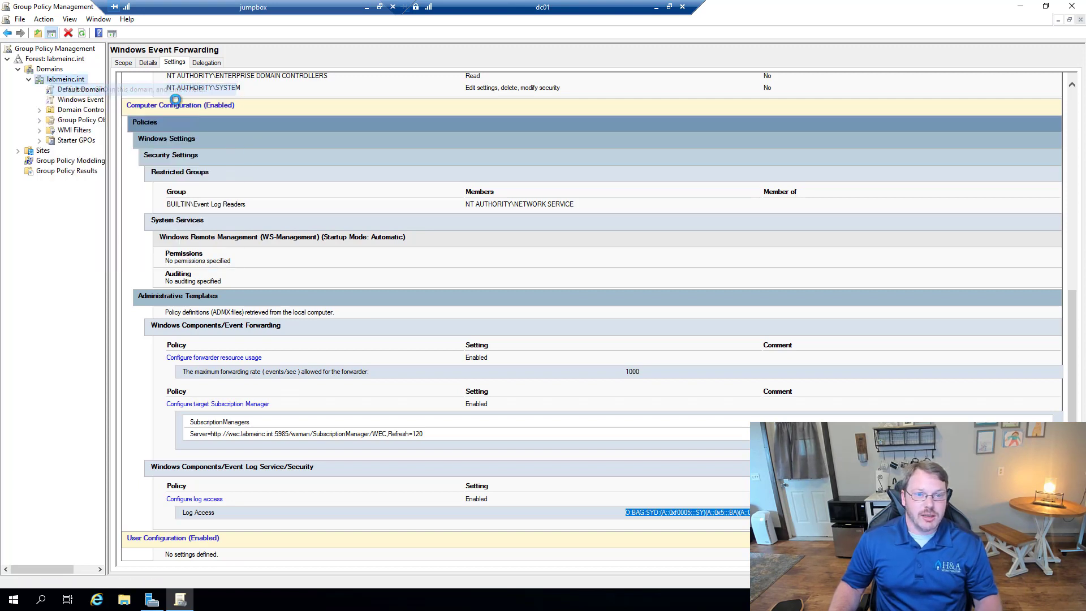
type("WEC")
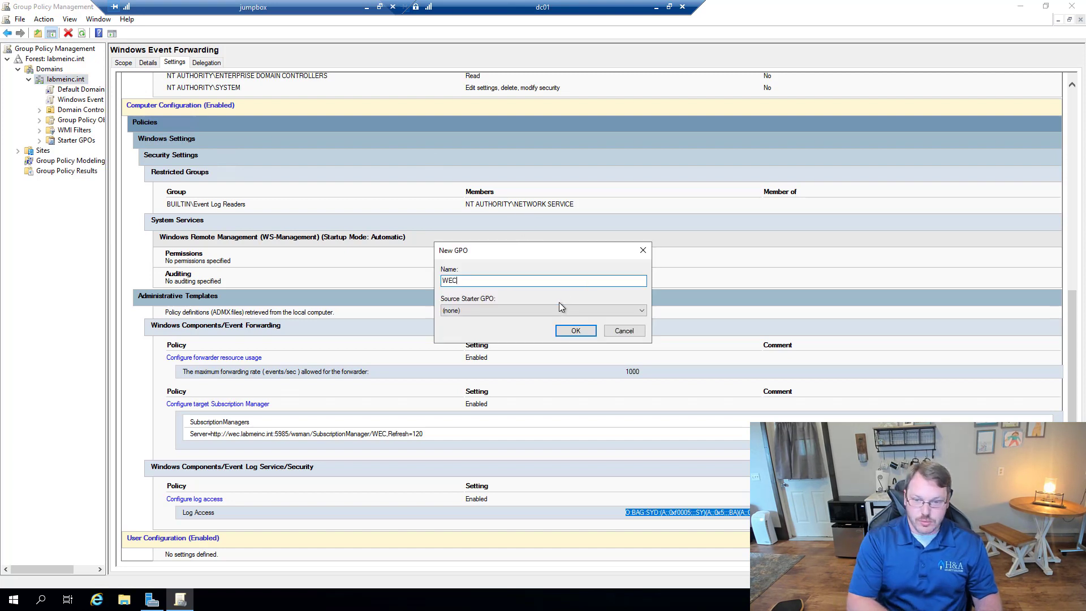
key("BackSpace")
key("BackSpace")
key("BackSpace")
key("BackSpace")
type("Windows Ev")
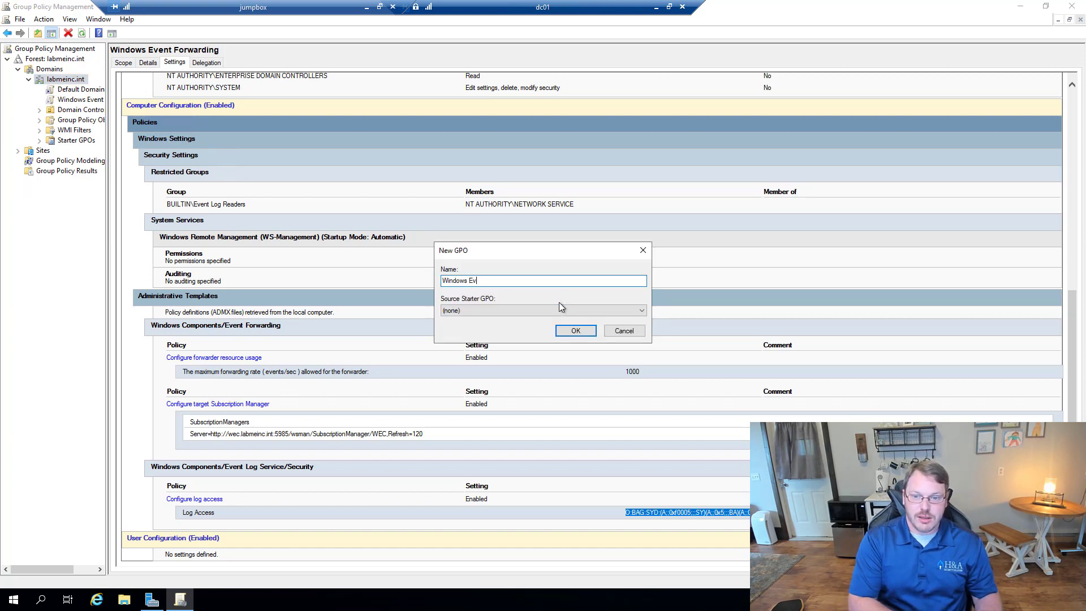
type("ent Forward - WECD")
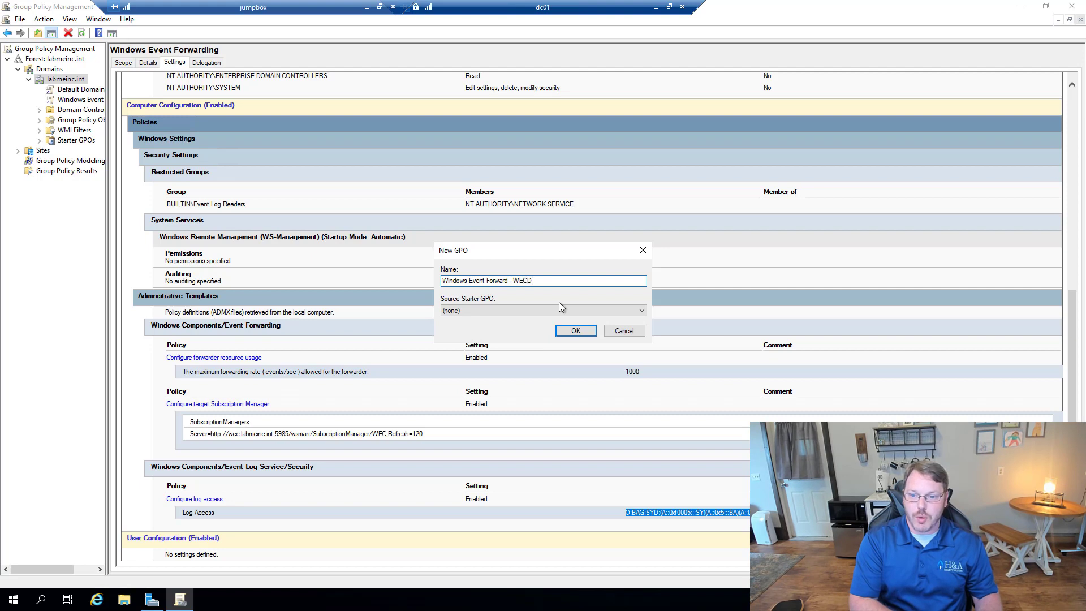
type("EM")
key("BackSpace")
key("Return")
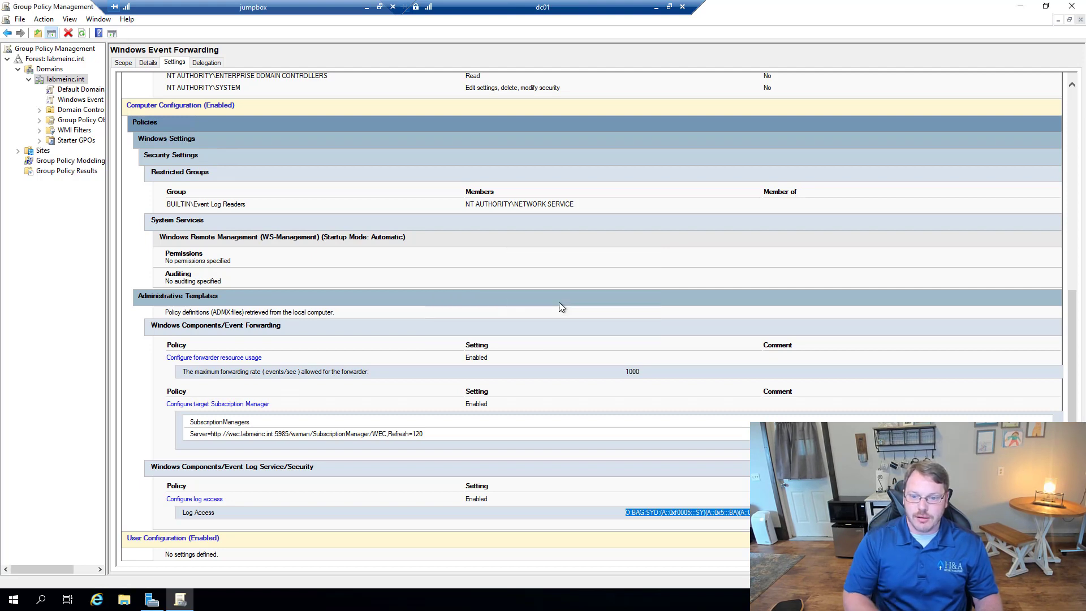
Step: Widen the tree to read full GPO names and bring up the WECDEMO GPO's options for editing
right_click(76, 111)
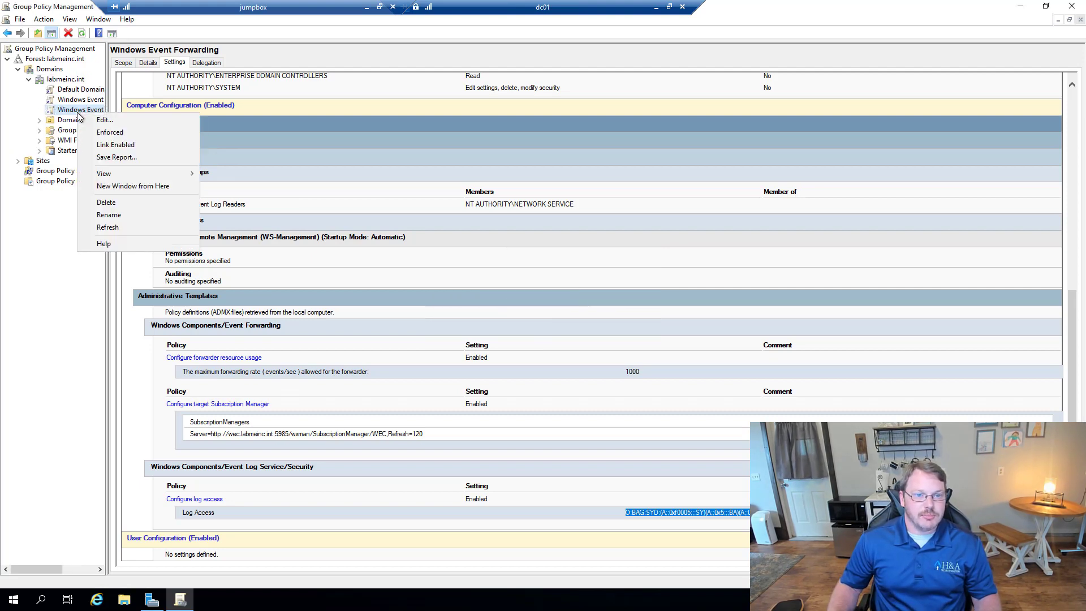
left_click(108, 79)
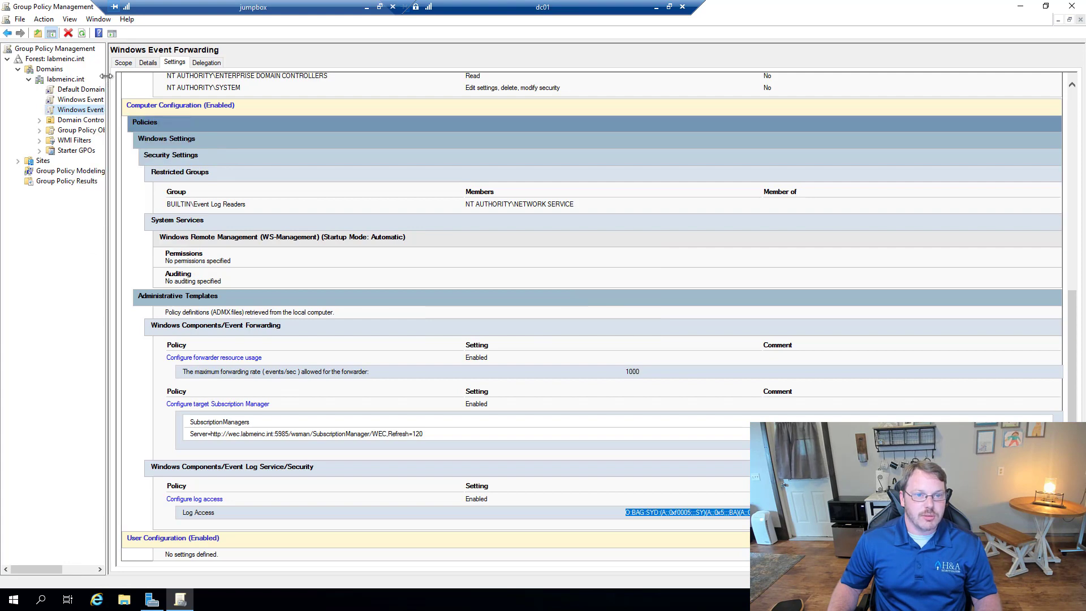
left_click_drag(108, 76, 228, 91)
right_click(152, 99)
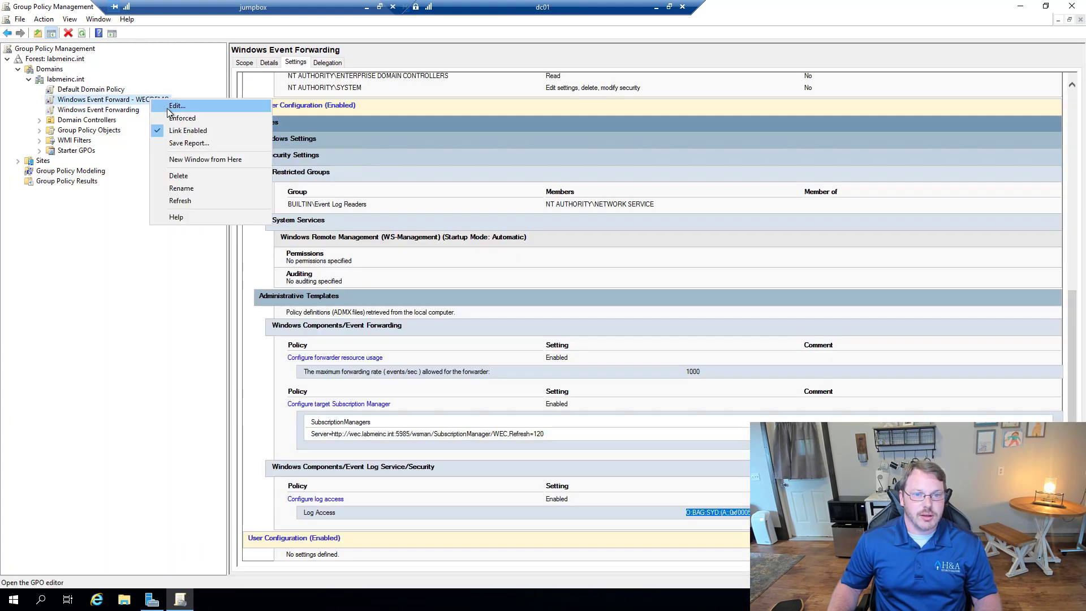
key("Escape")
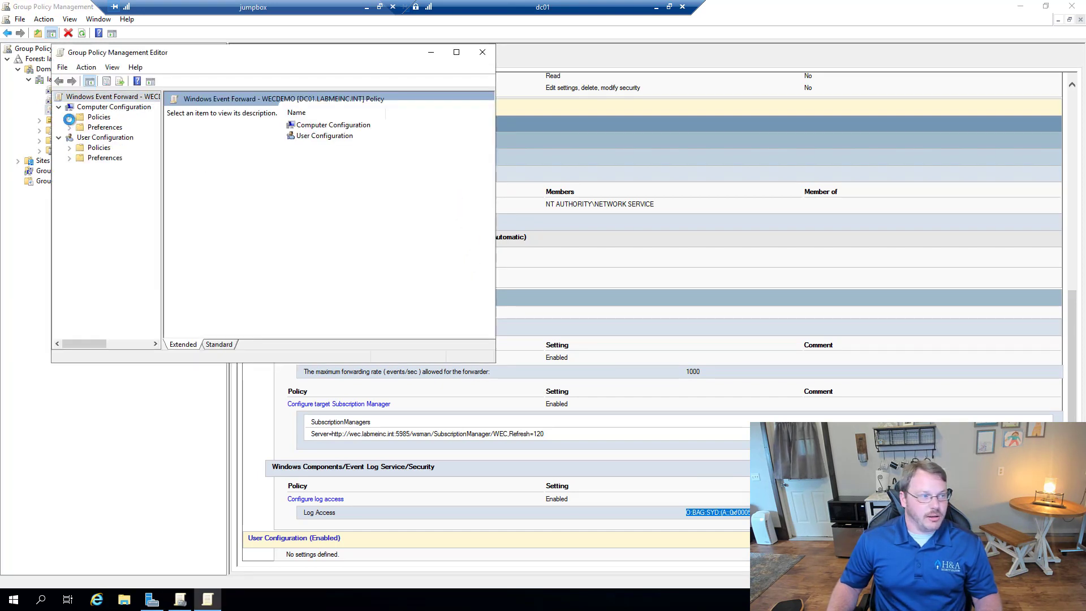
Step: Navigate to Computer Configuration > Policies > Windows Settings > Security Settings > Restricted Groups
left_click(69, 117)
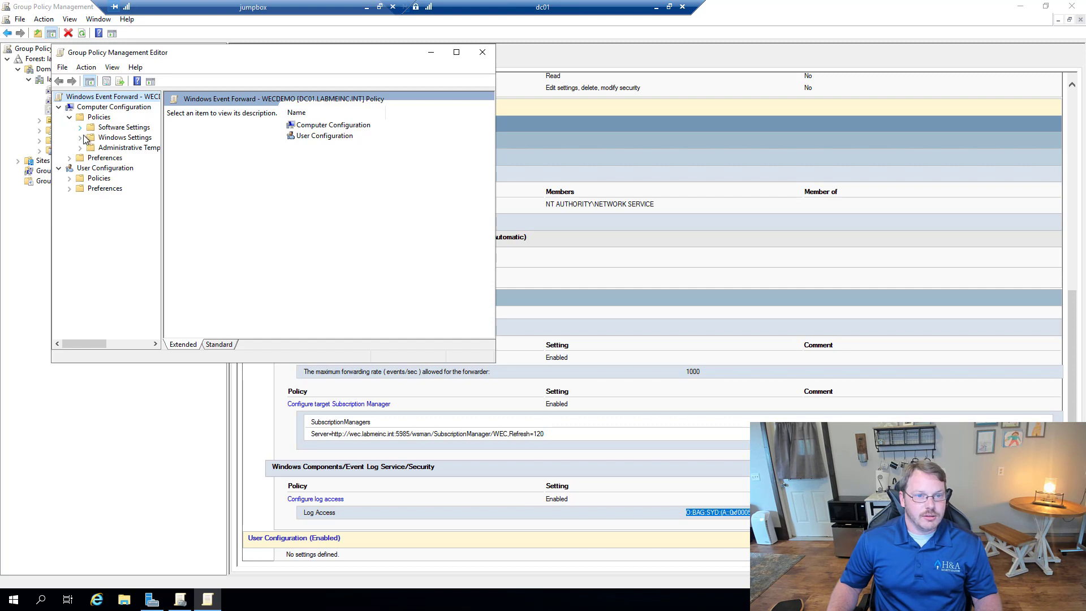
left_click(80, 138)
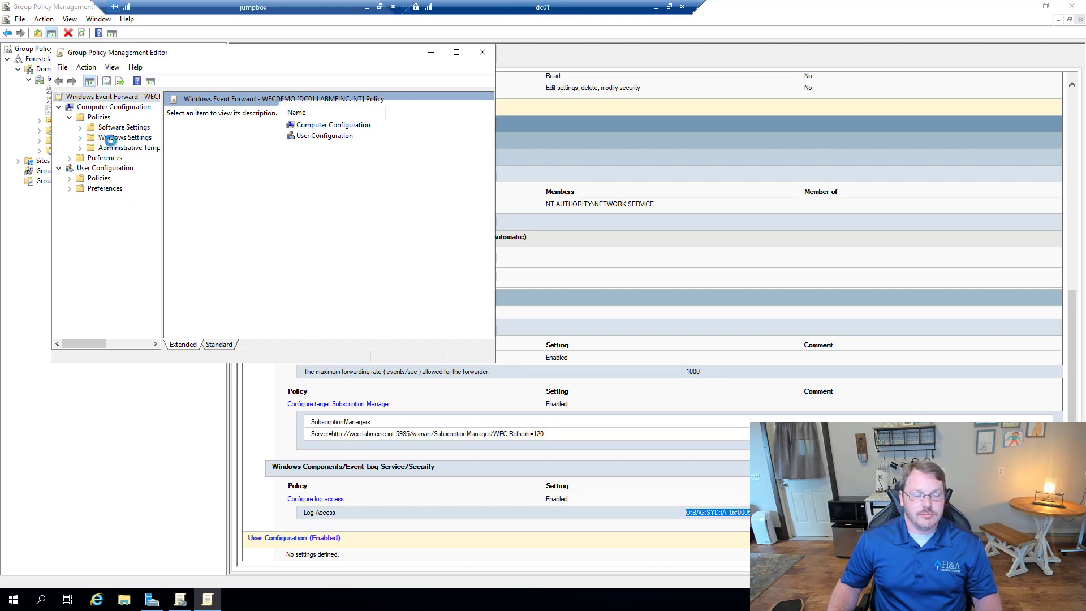
left_click(106, 179)
left_click(91, 178)
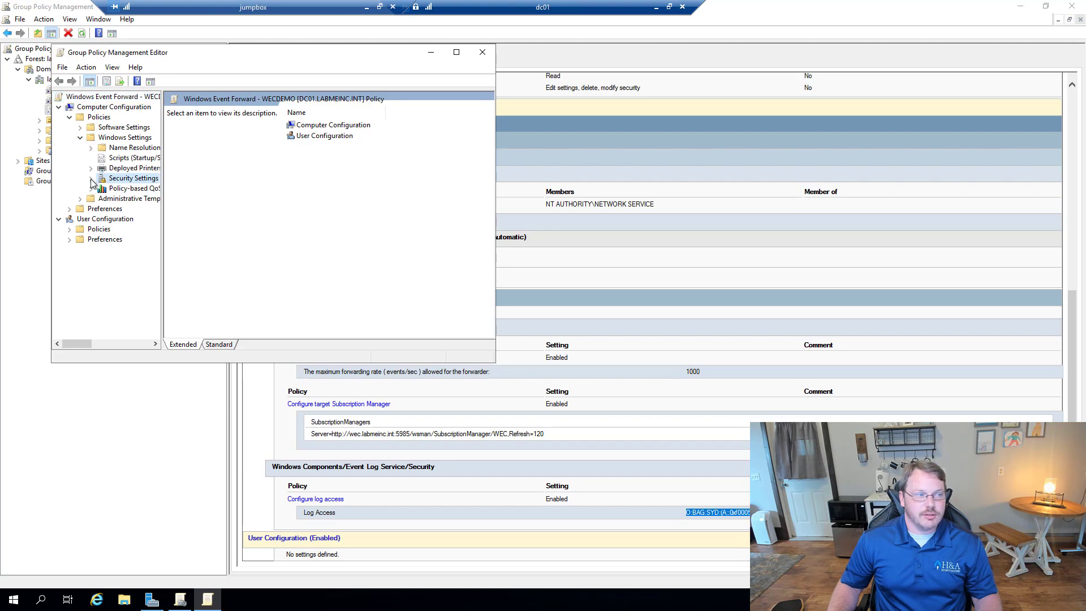
left_click(134, 208)
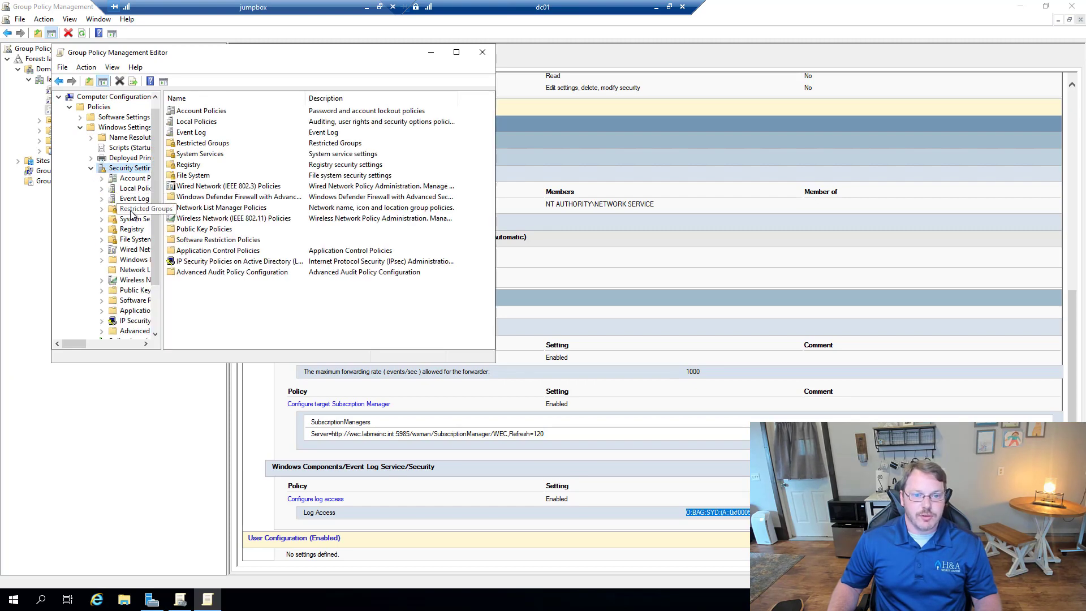
Step: Add Event Log Readers as a restricted group
right_click(249, 137)
left_click(271, 148)
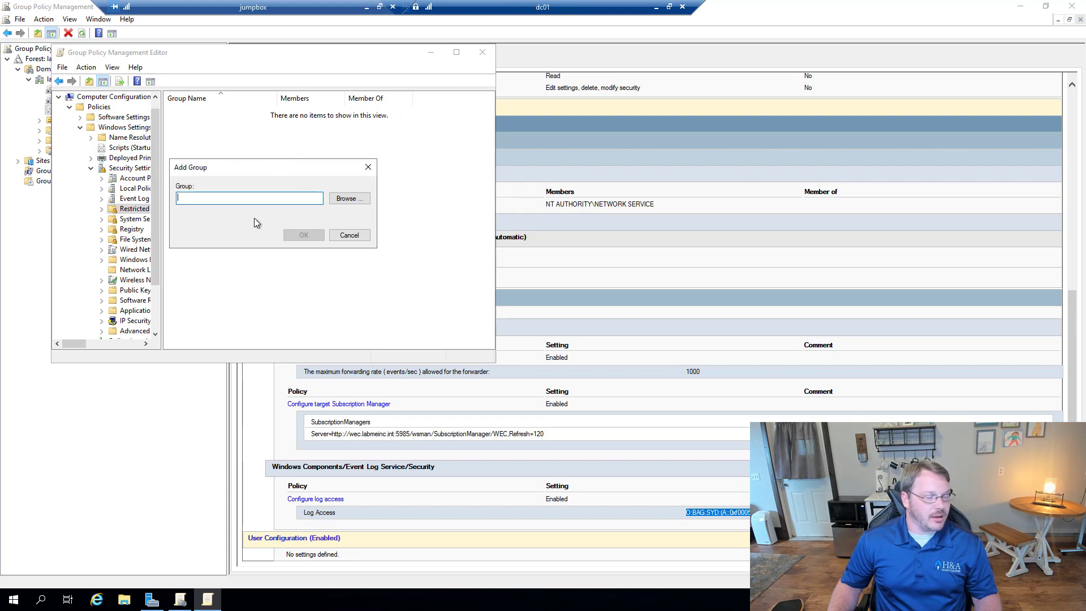
left_click(348, 198)
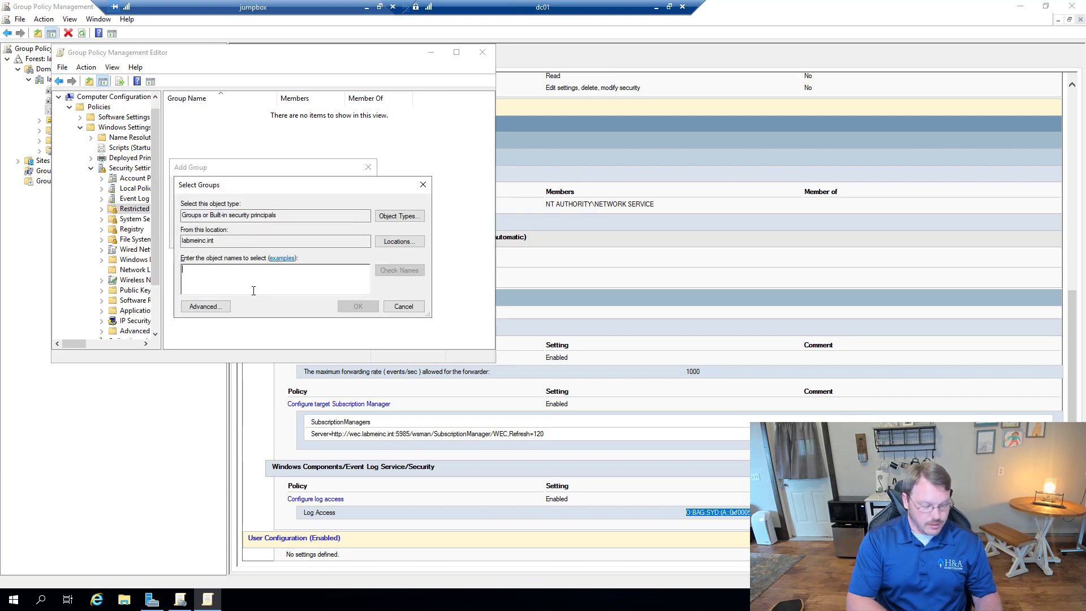
type("Event Log Readers")
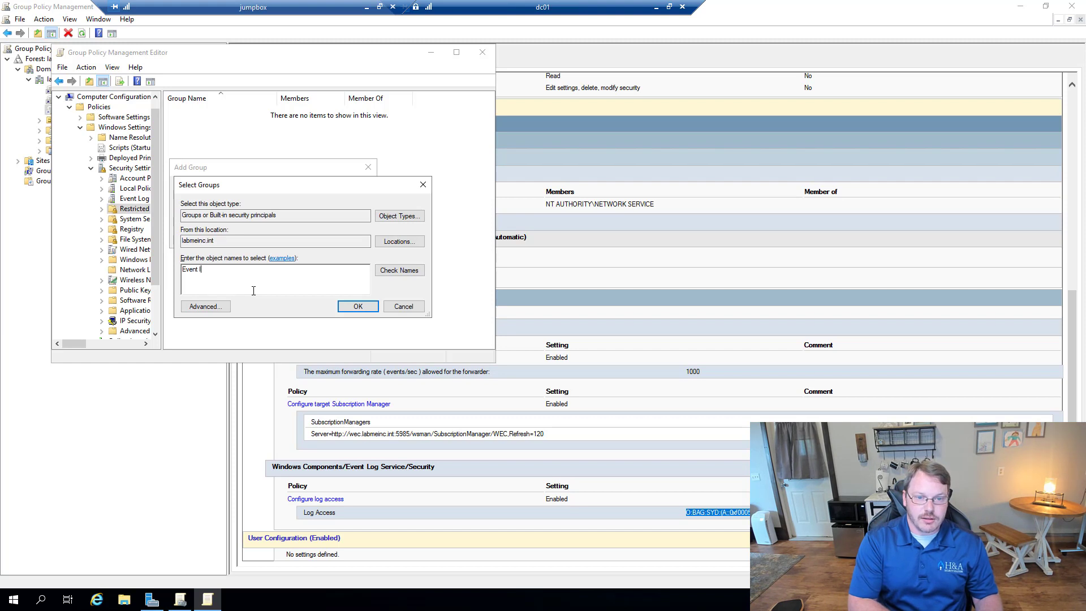
key("Return")
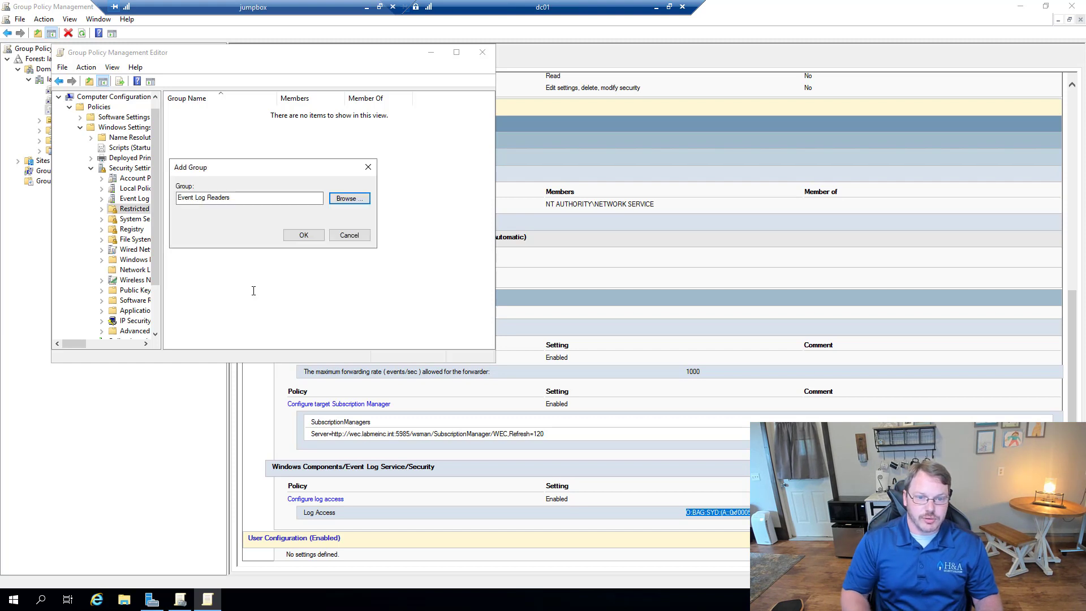
left_click(302, 236)
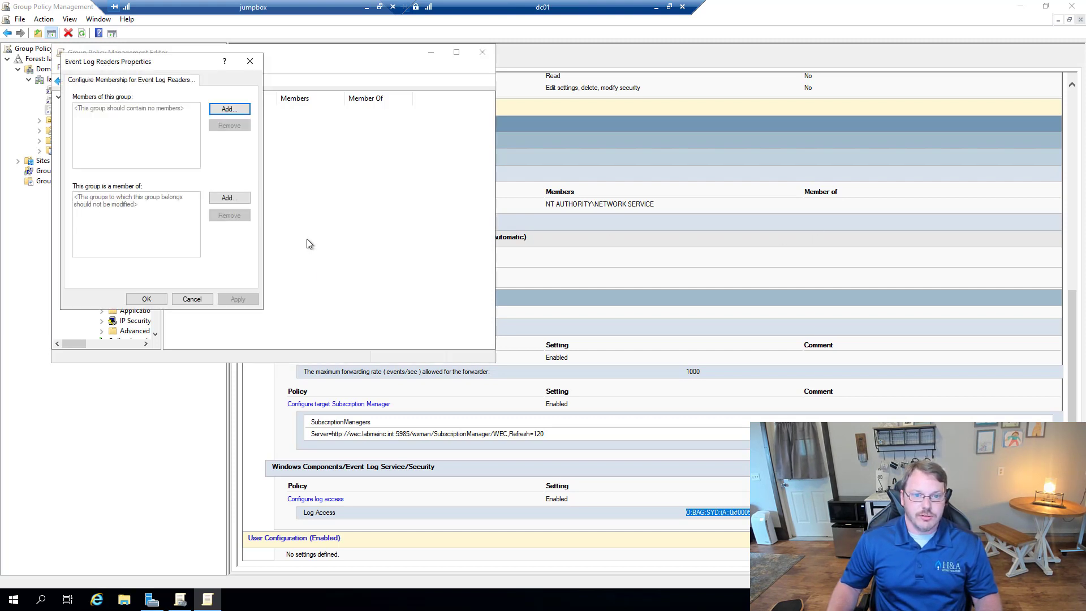
Step: Add NT AUTHORITY\Network Service as a member of Event Log Readers and save
left_click(222, 111)
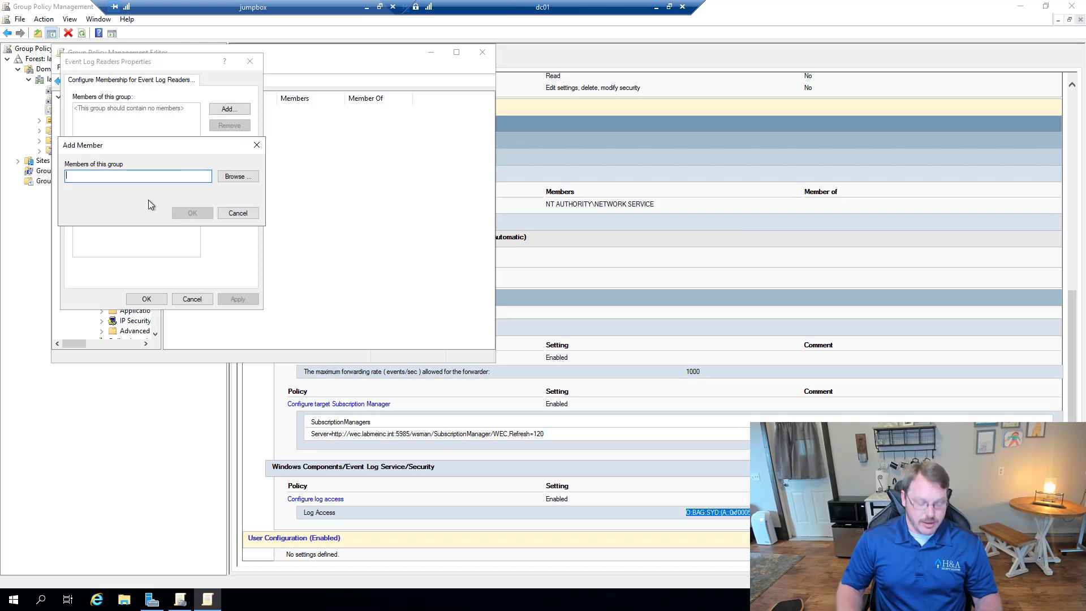
type("NT AUTHORITY\\Network Service")
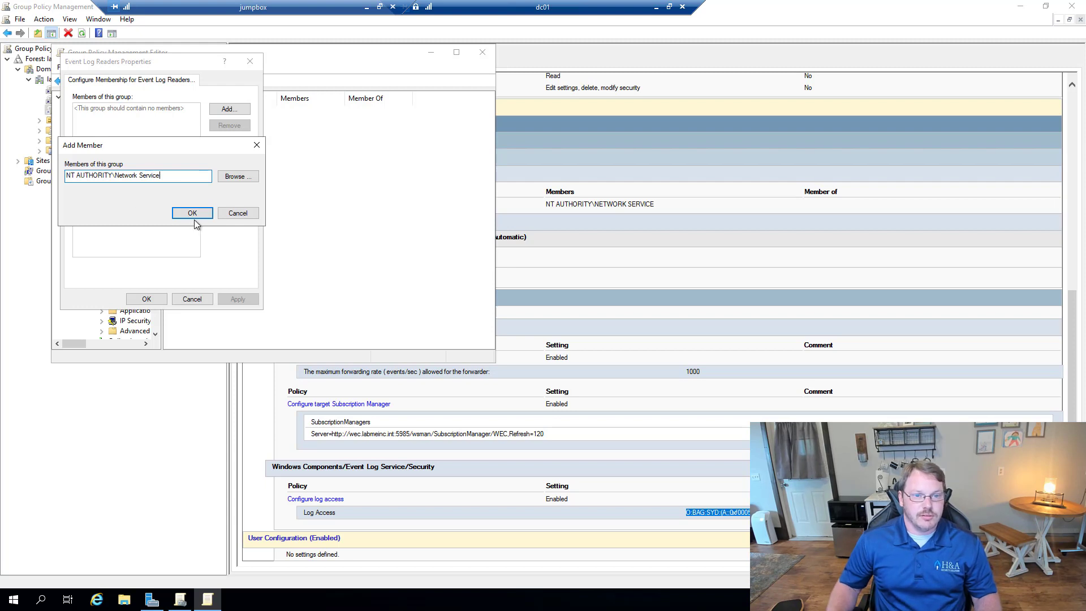
left_click(194, 217)
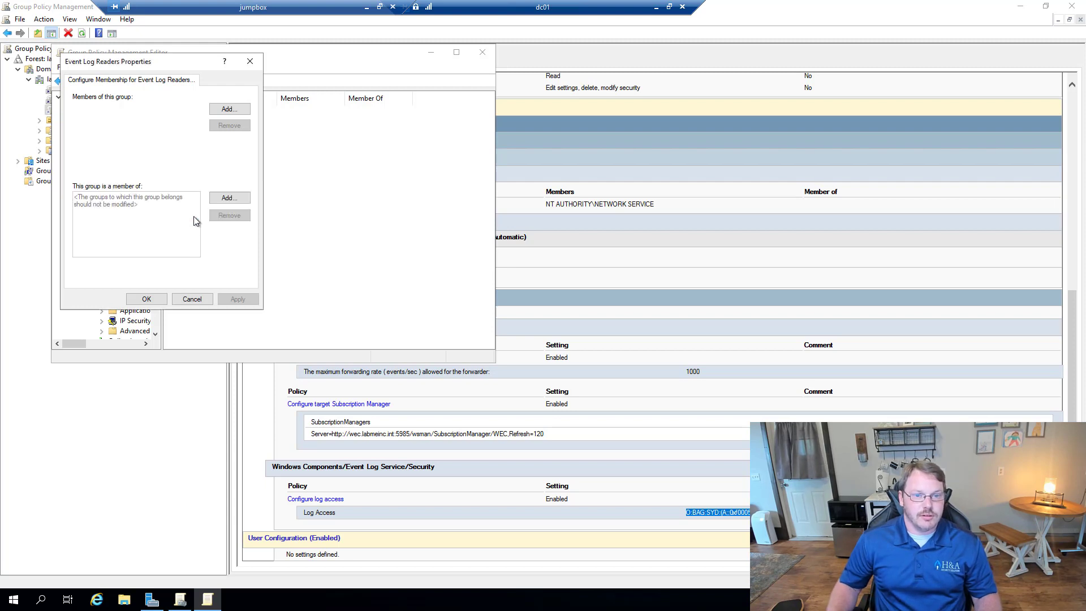
left_click(146, 300)
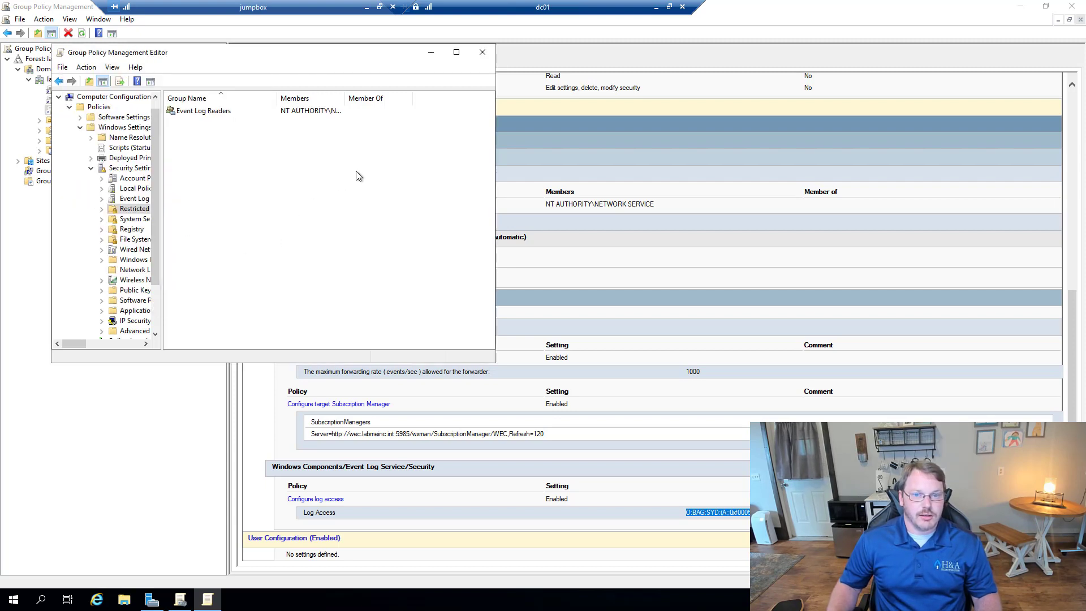
double_click(345, 98)
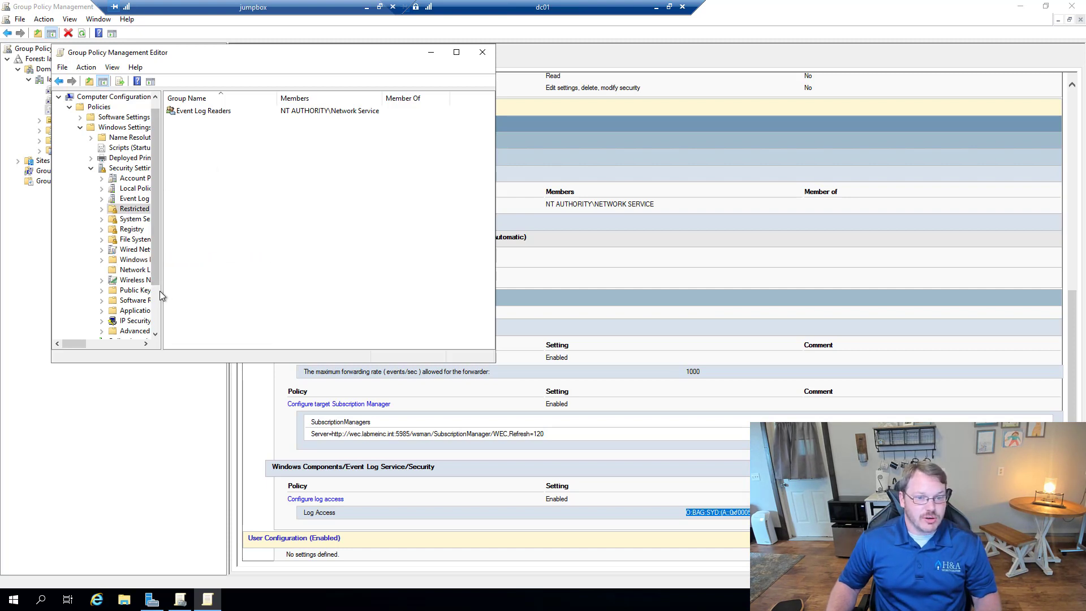
left_click_drag(161, 290, 256, 290)
scroll(187, 275, "down", 2)
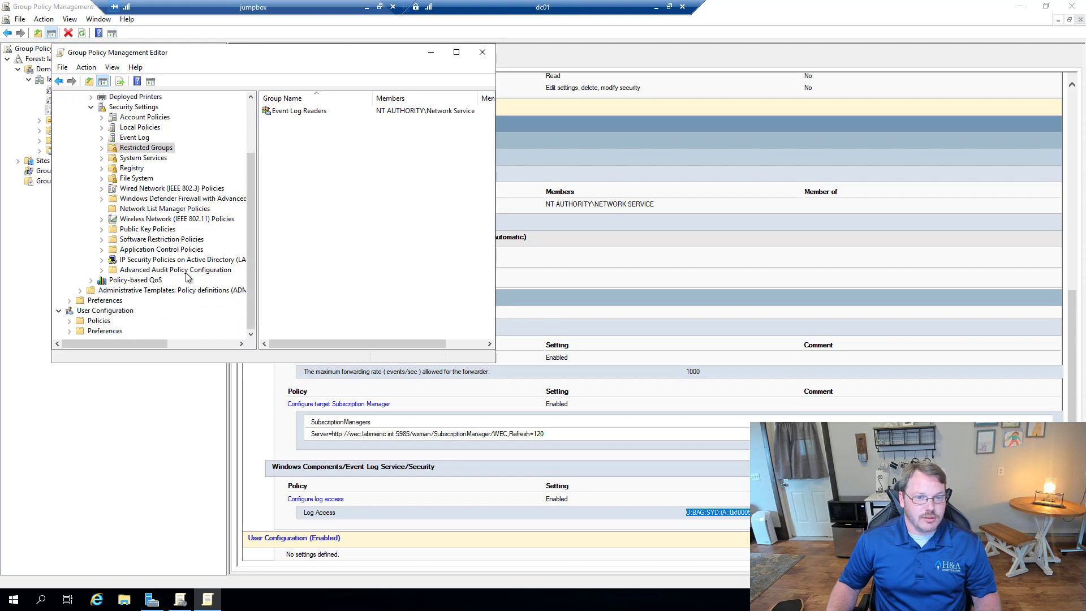
Step: Define the Windows Remote Management service policy under System Services with Automatic startup
left_click(143, 158)
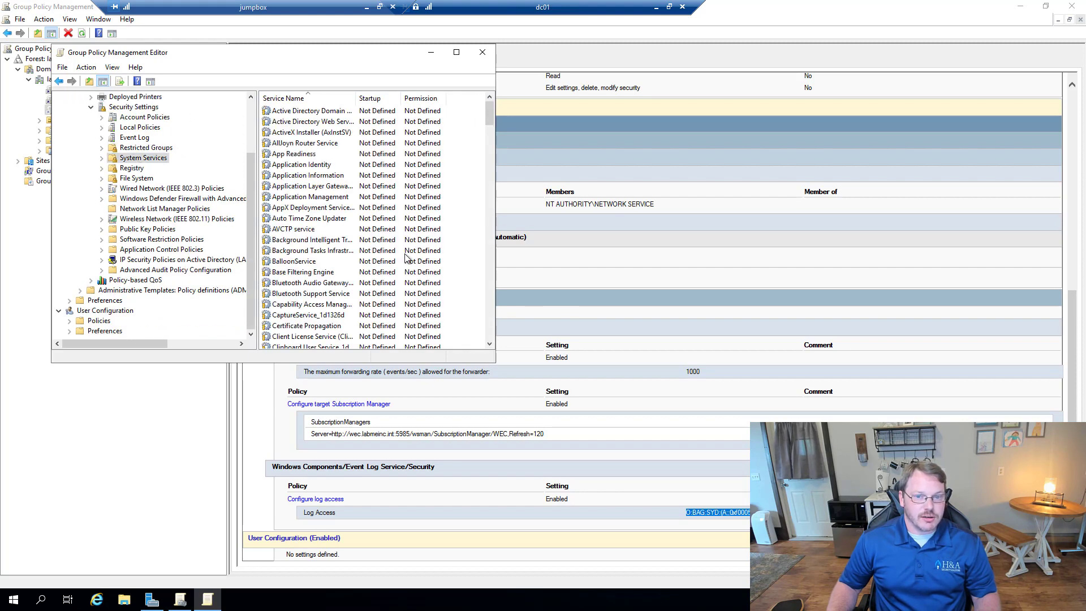
left_click(382, 272)
type("win")
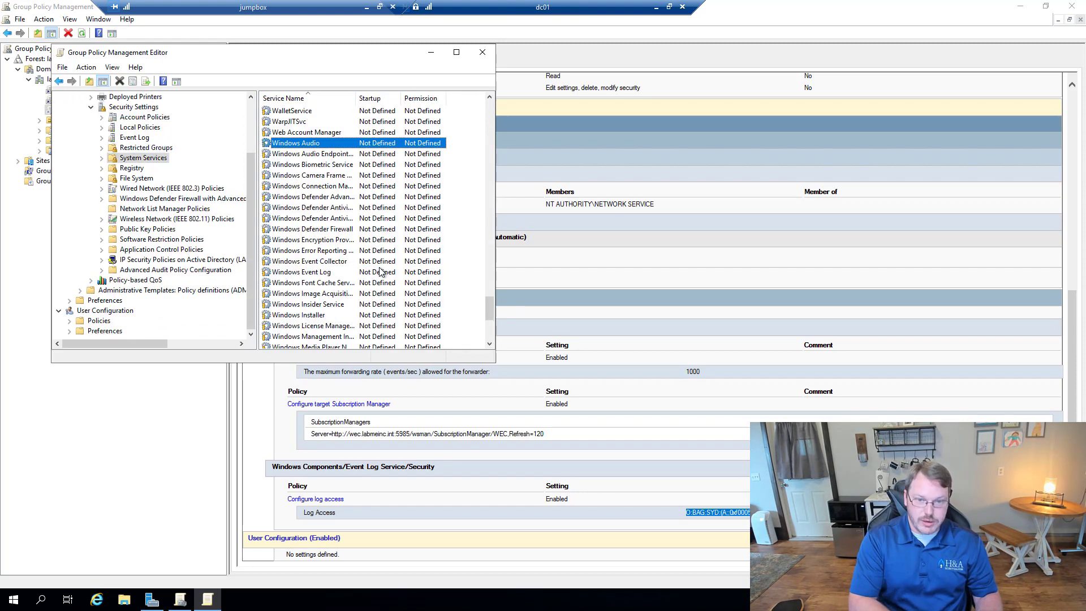
type("dows r")
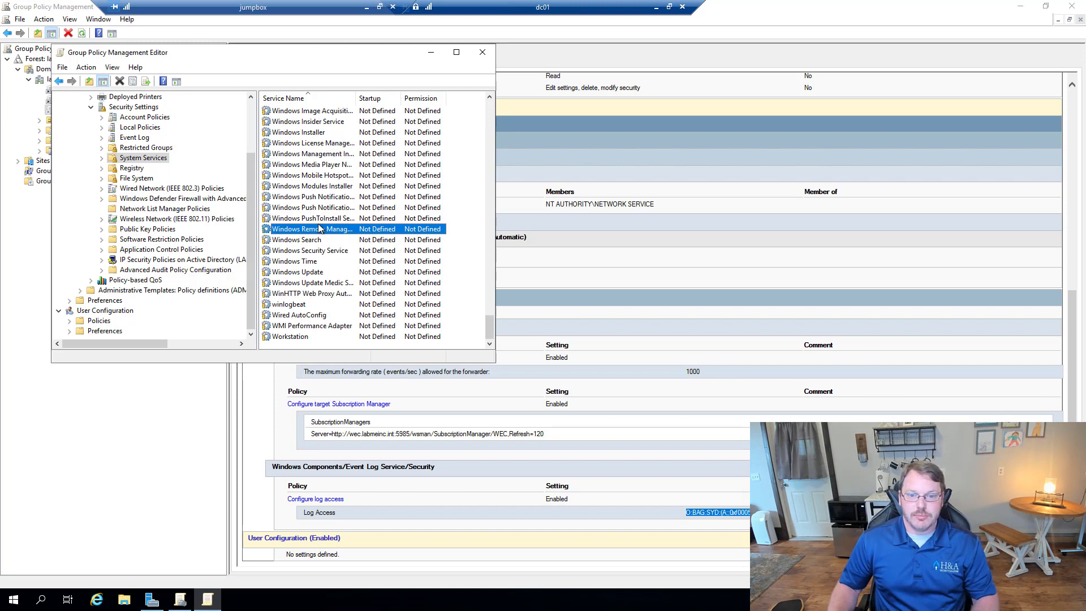
double_click(315, 231)
left_click(204, 171)
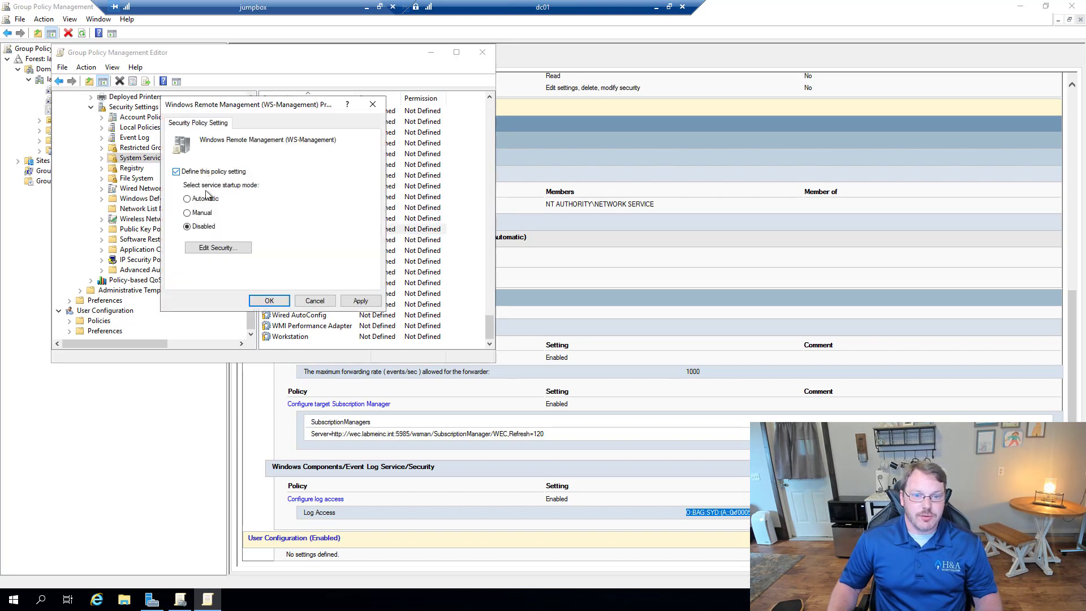
left_click(267, 300)
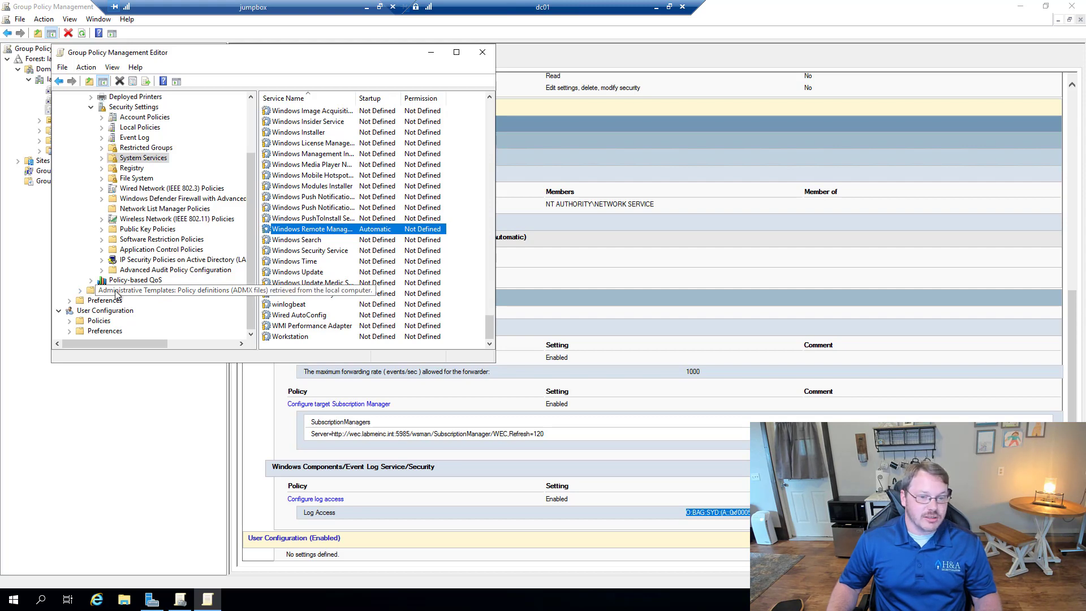
left_click(82, 292)
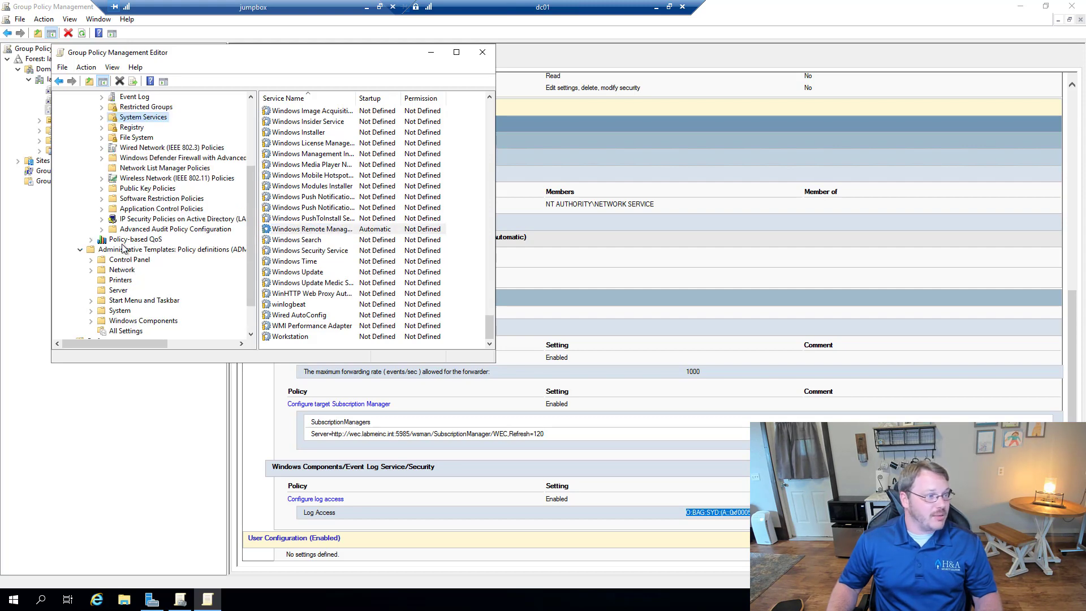
Step: Enable Configure forwarder resource usage under Event Forwarding with a 100 events/sec limit
left_click(91, 321)
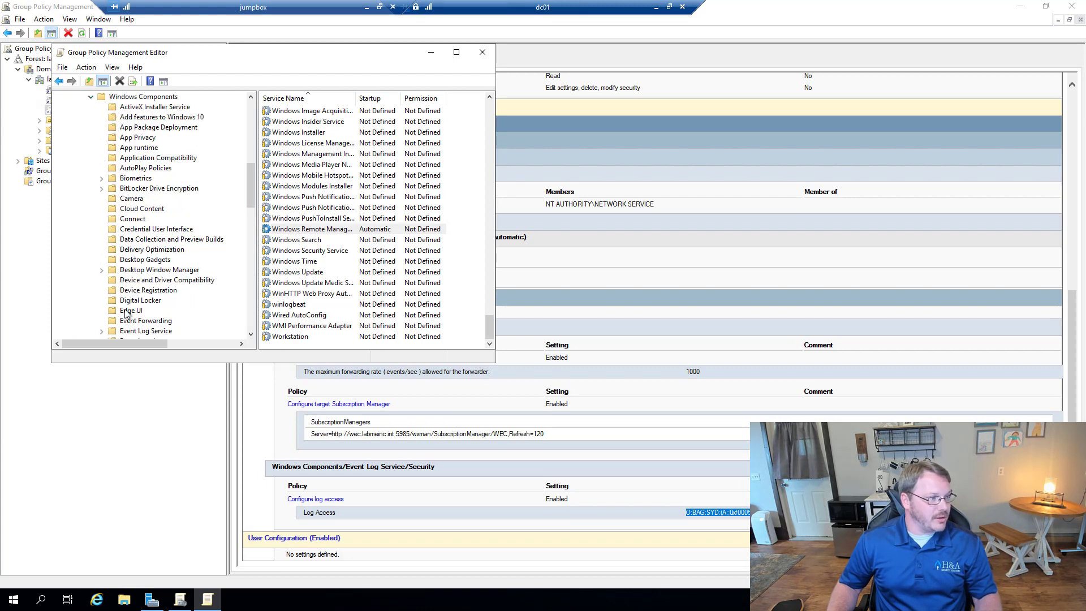
left_click(141, 97)
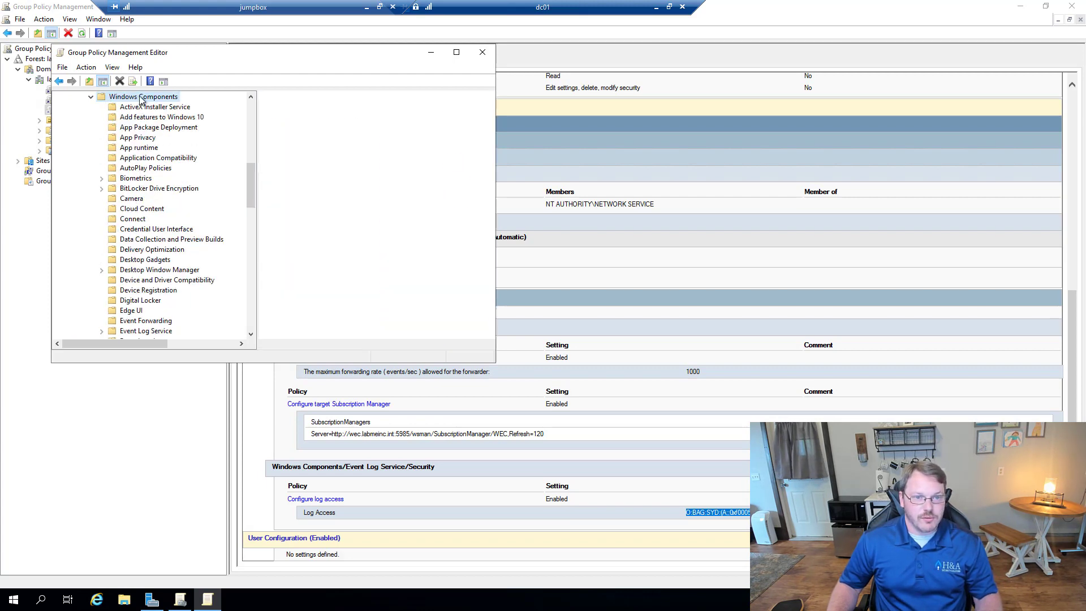
left_click(146, 320)
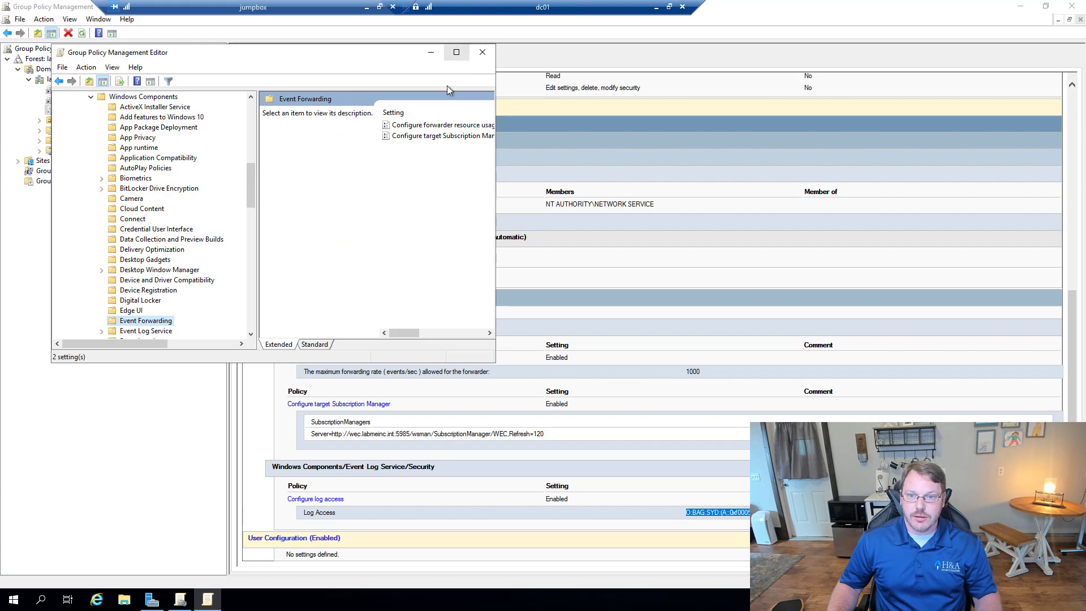
double_click(419, 125)
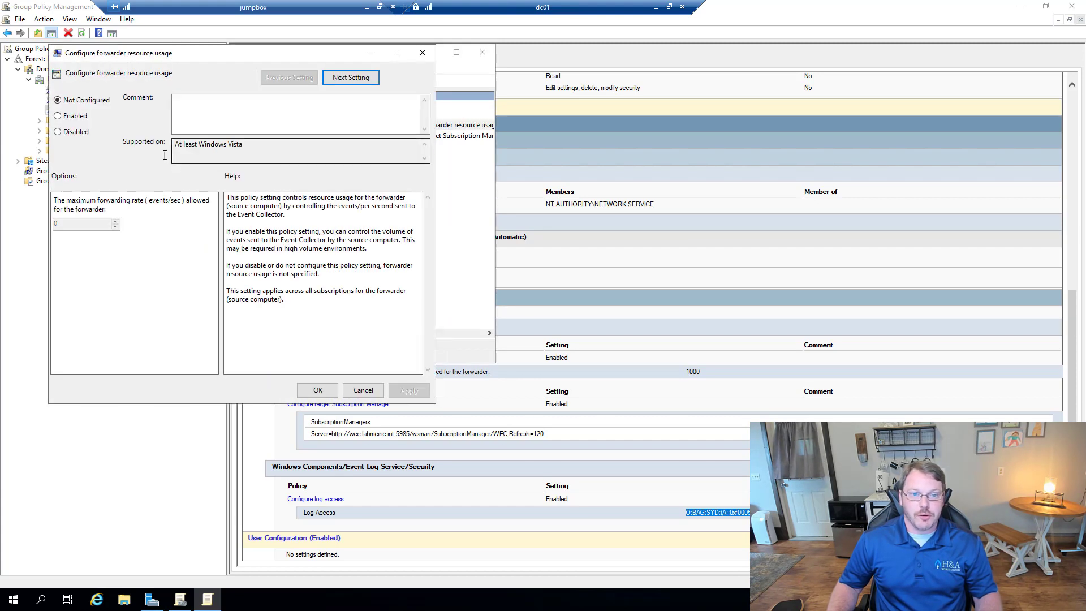
left_click(85, 116)
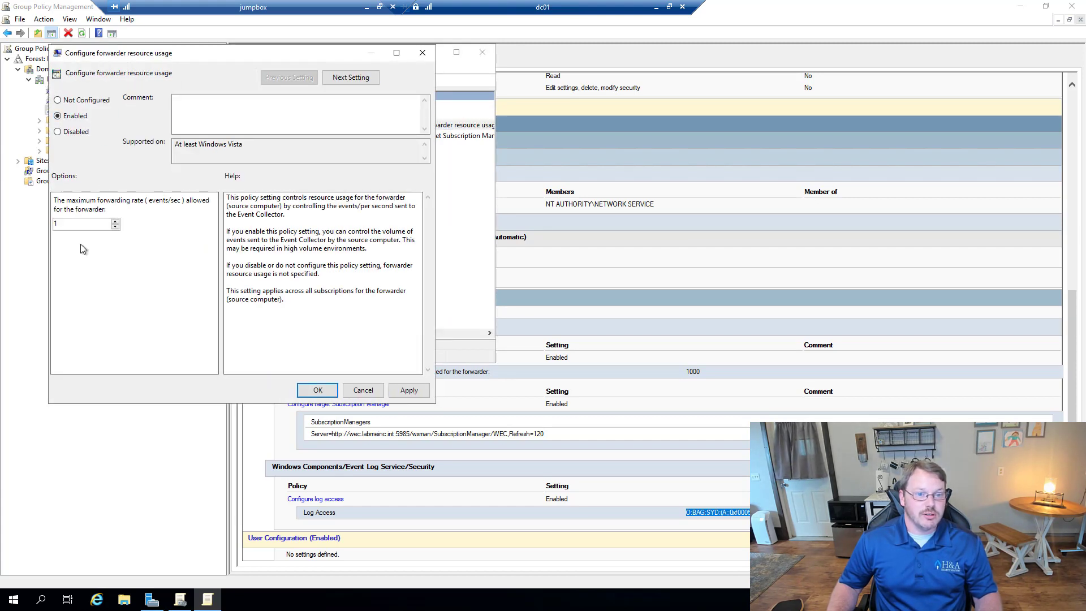
type("00")
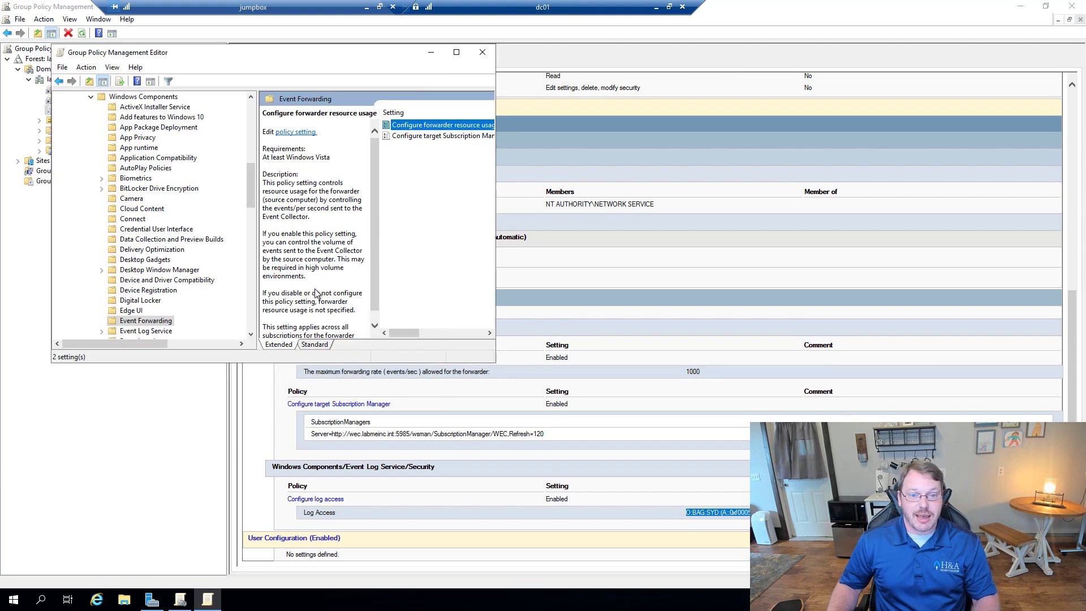
left_click(316, 390)
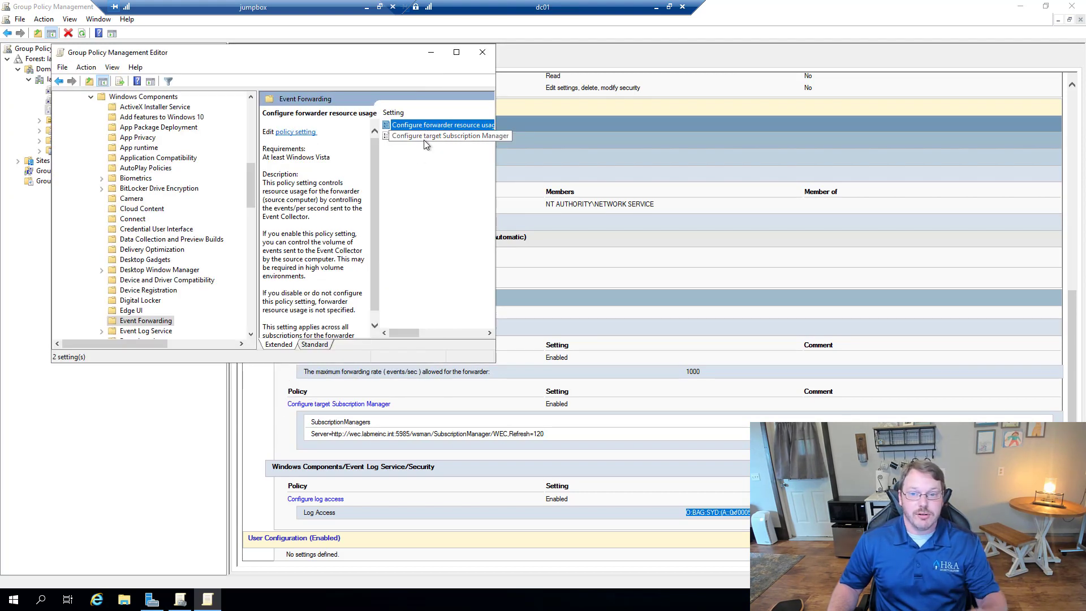
double_click(424, 138)
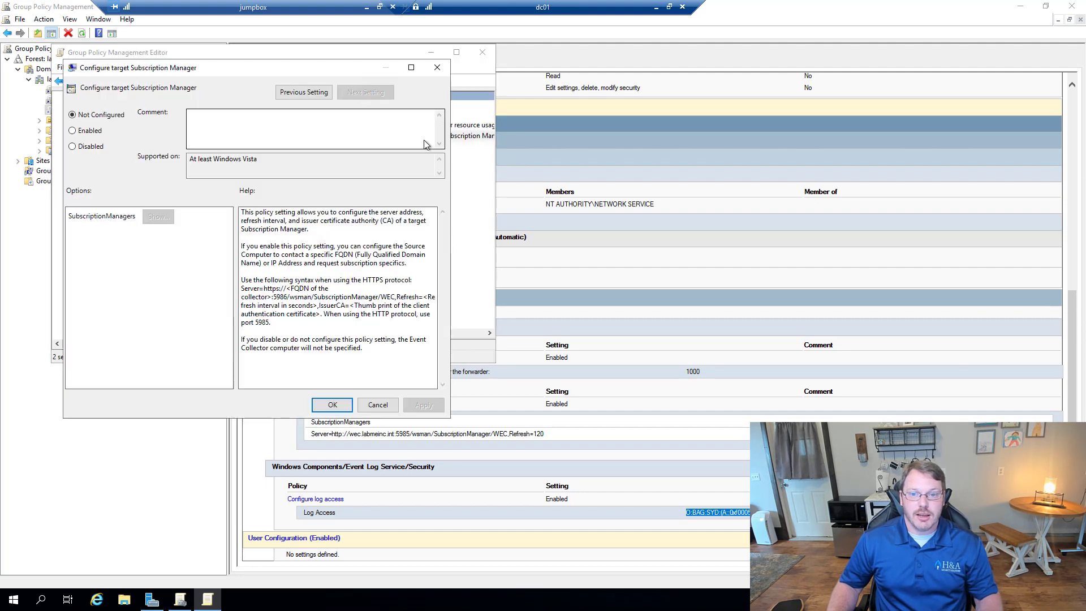
left_click(89, 133)
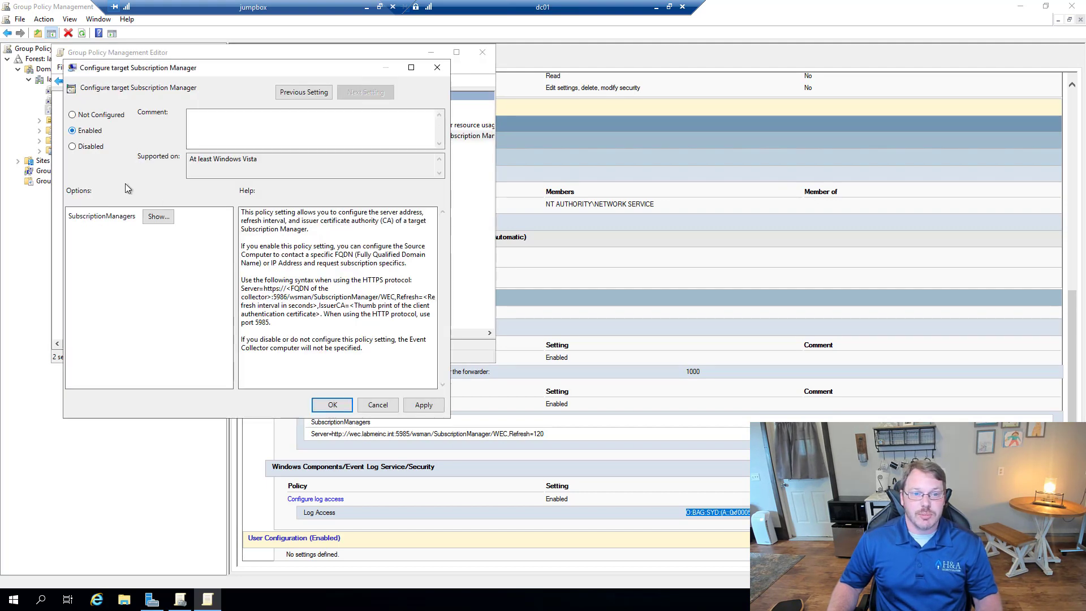
left_click(158, 217)
left_click(128, 140)
left_click(131, 138)
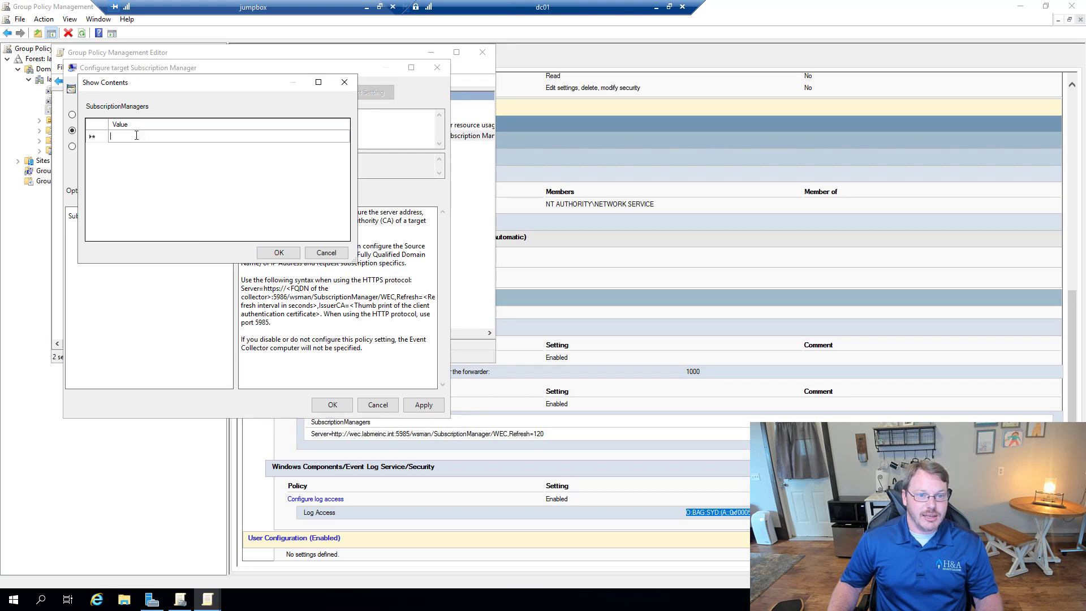
type("Serv")
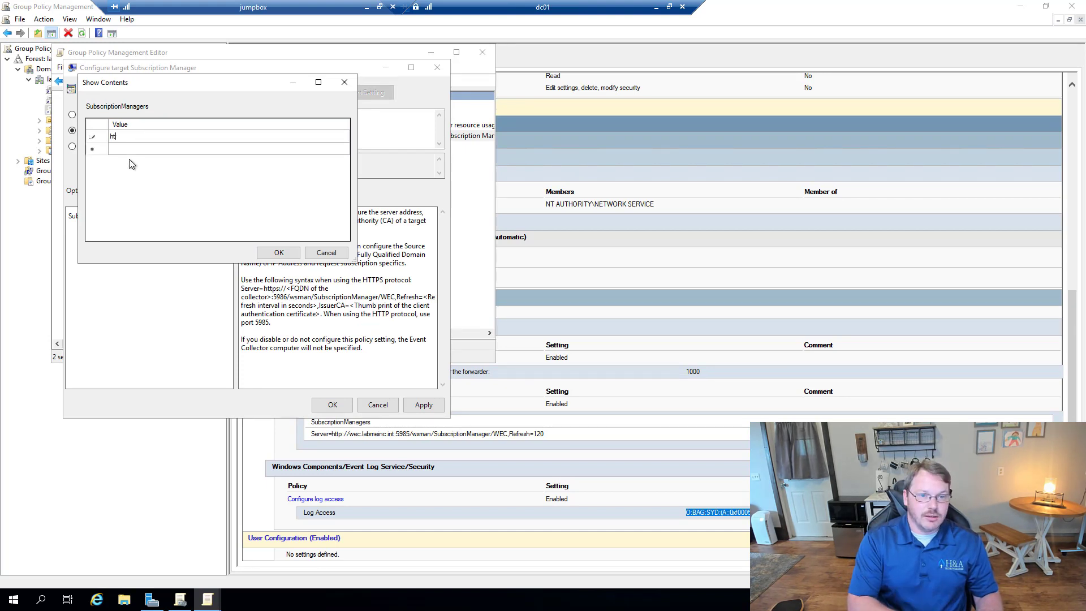
type("er=htt")
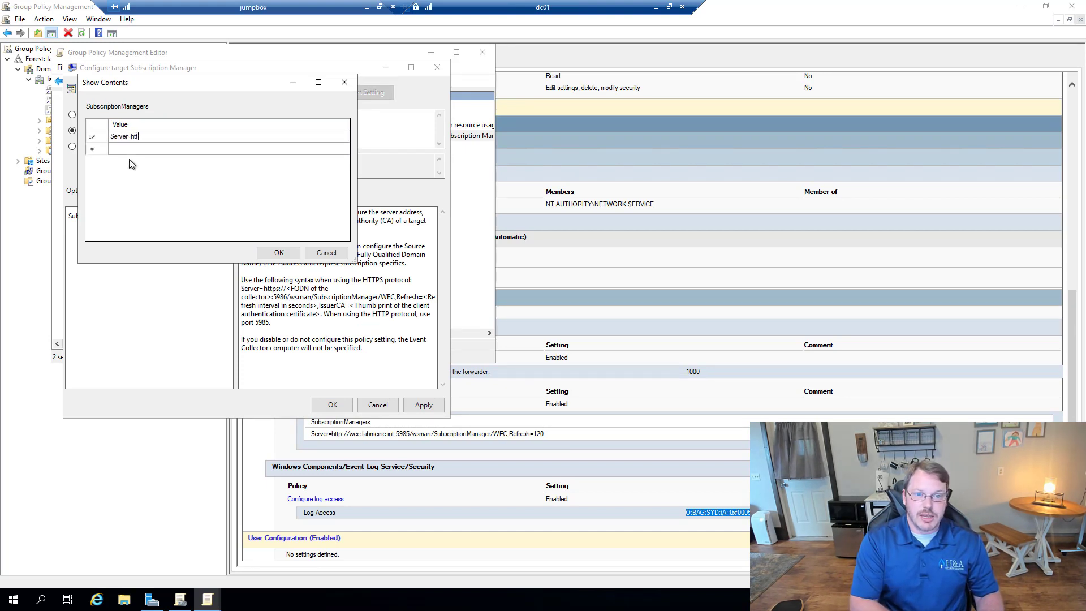
type("p://w")
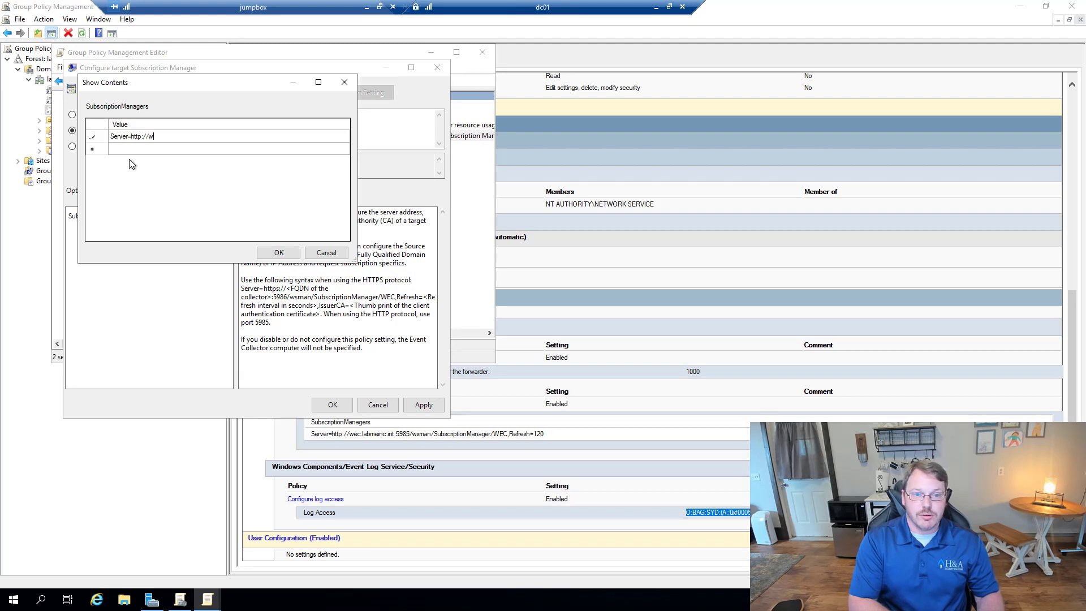
type("ecdemo.lab")
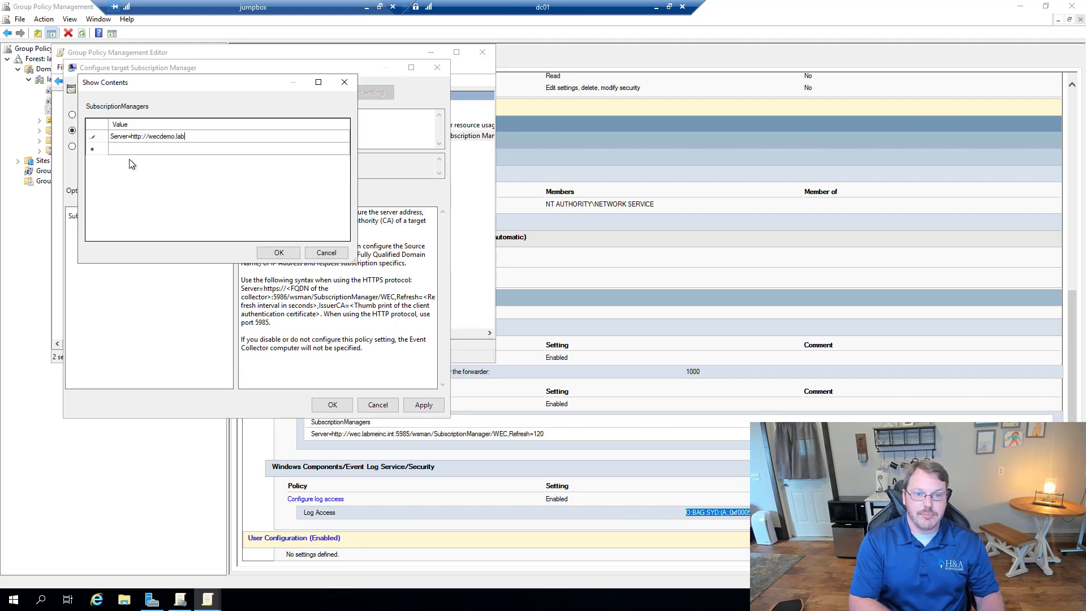
type("meinc.int")
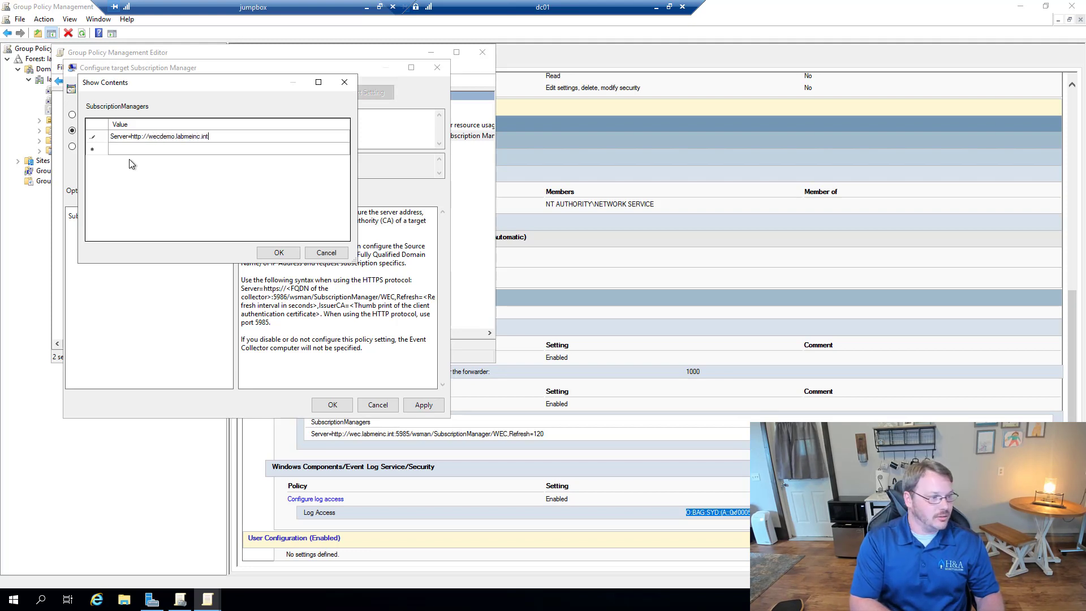
type(":595")
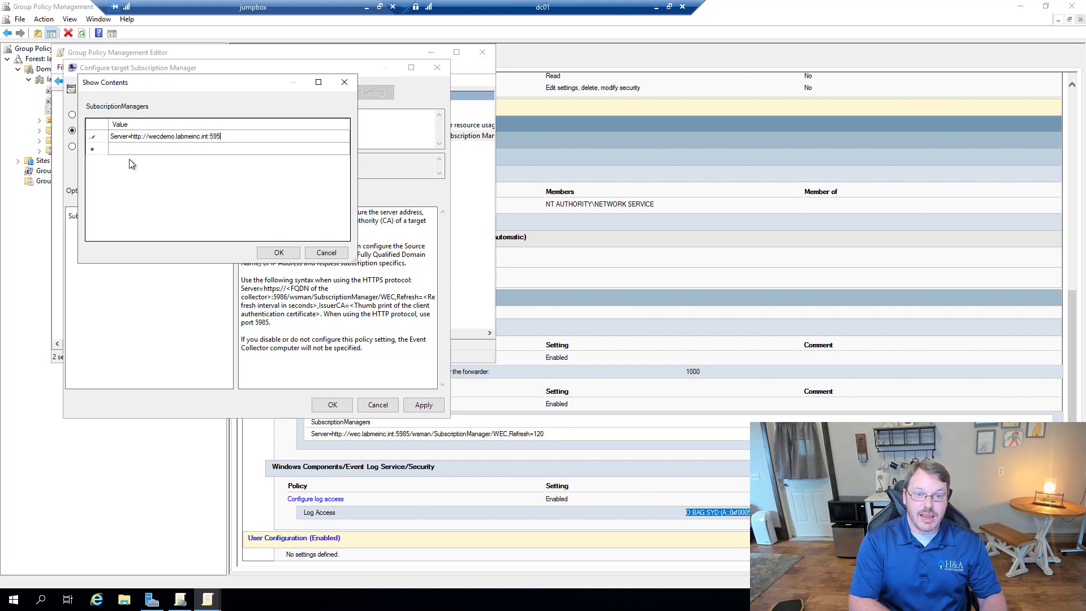
key("BackSpace")
type("85")
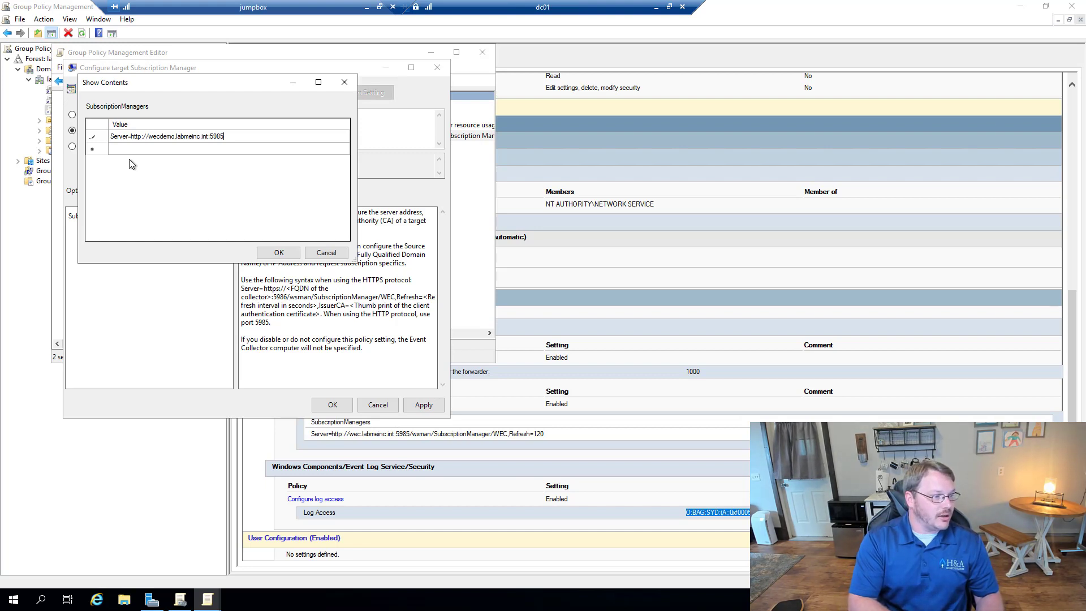
type("/wsman")
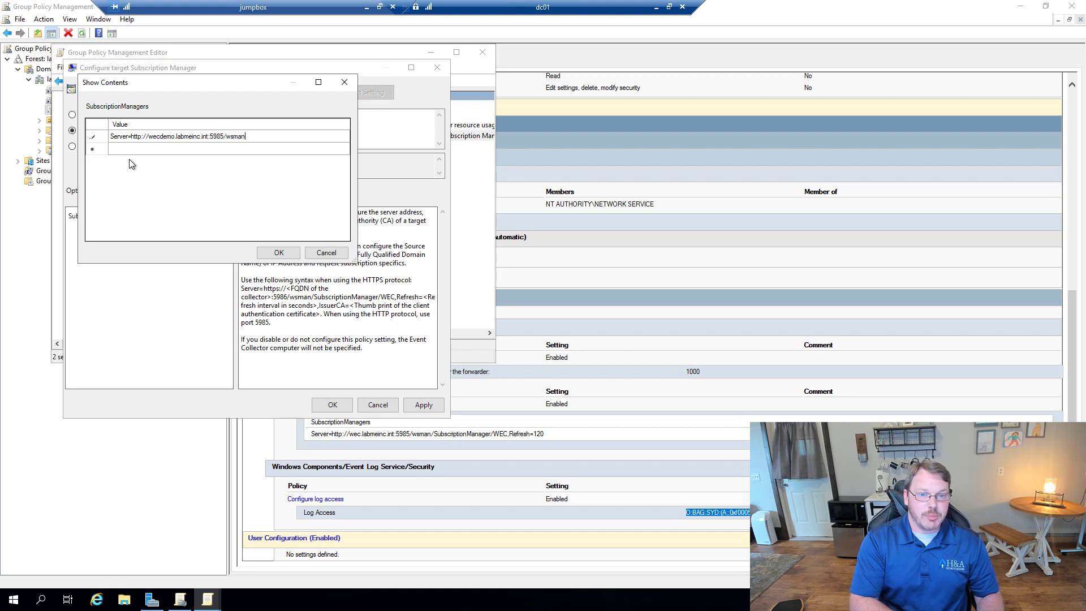
type("/Subsc")
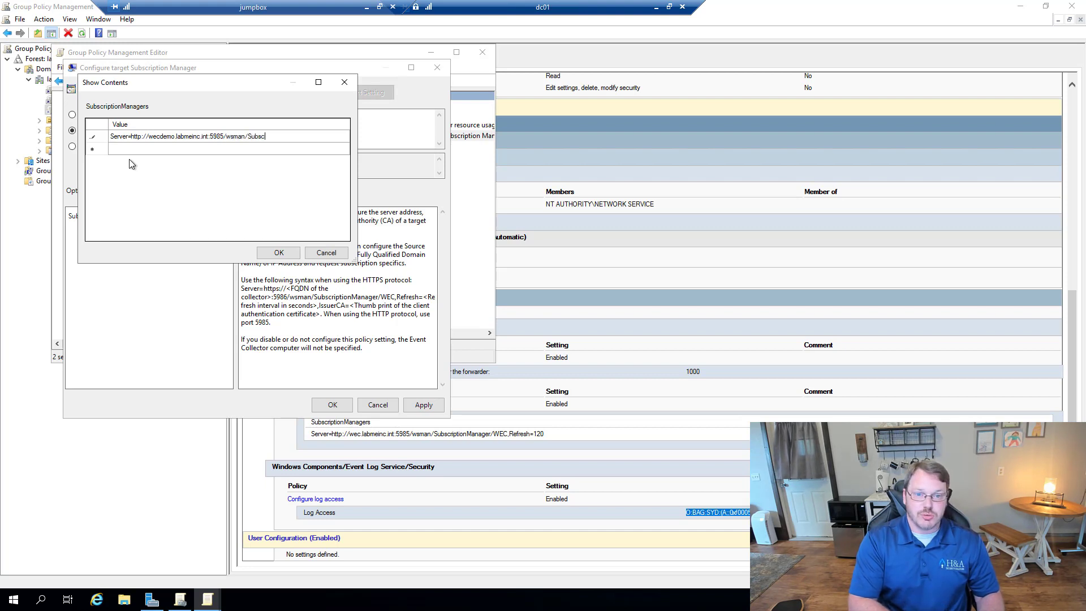
type("riptionManager/WEC,Refresh")
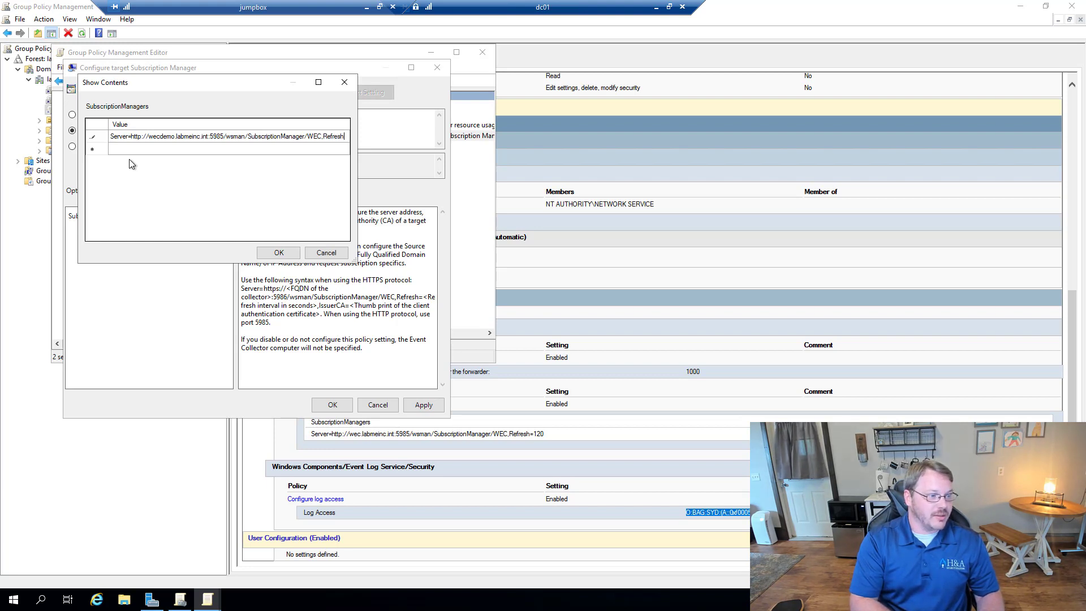
type("120")
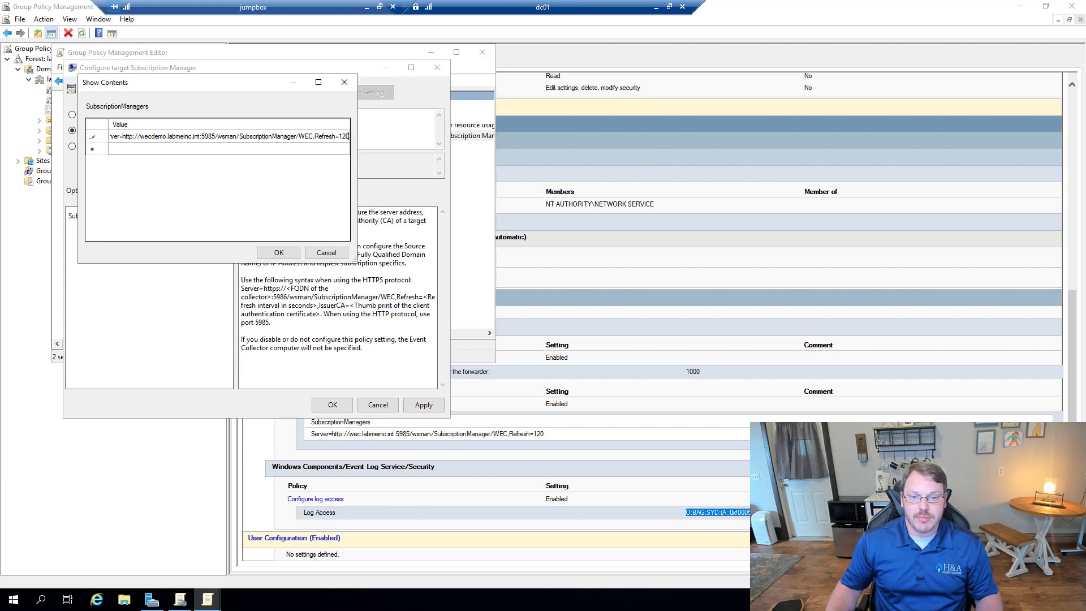
left_click(285, 252)
left_click(331, 405)
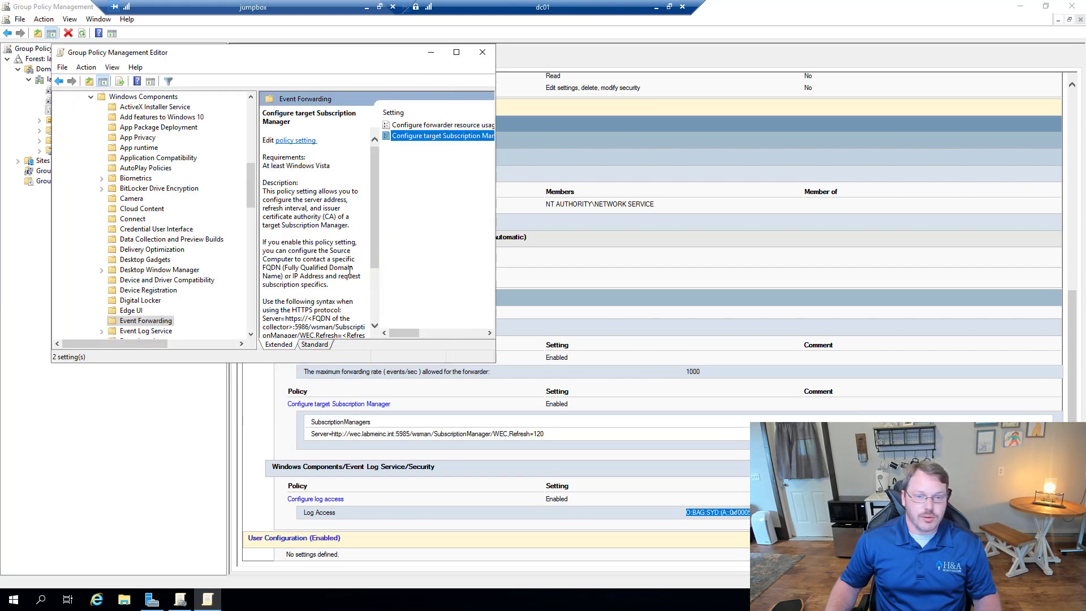
Step: Enable Security log access under Event Log Service with the pasted SDDL, replacing NS with S-1-5-20
left_click(148, 332)
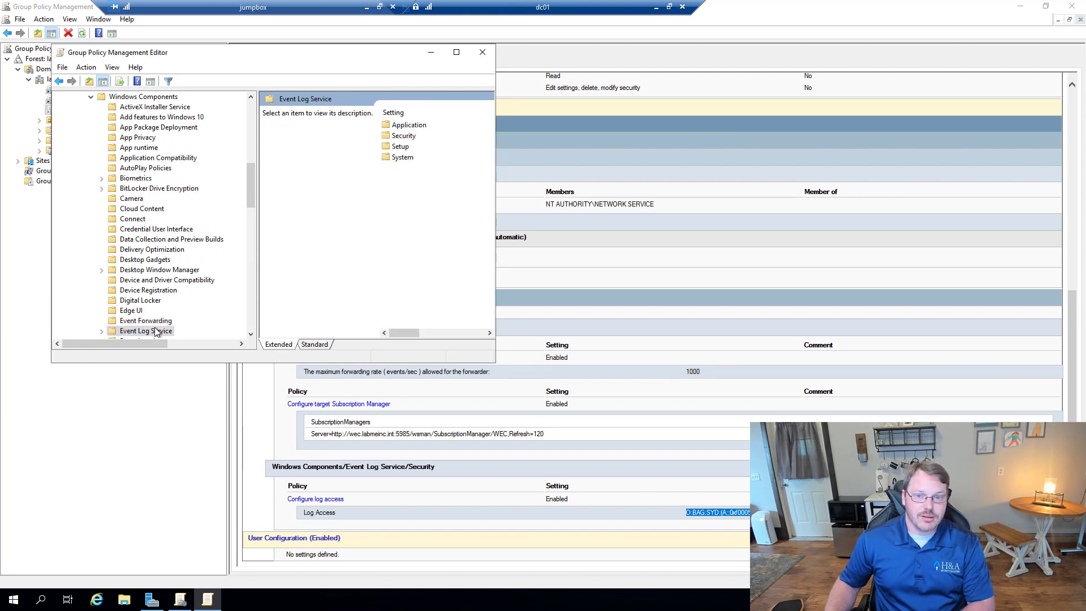
scroll(203, 300, "down", 3)
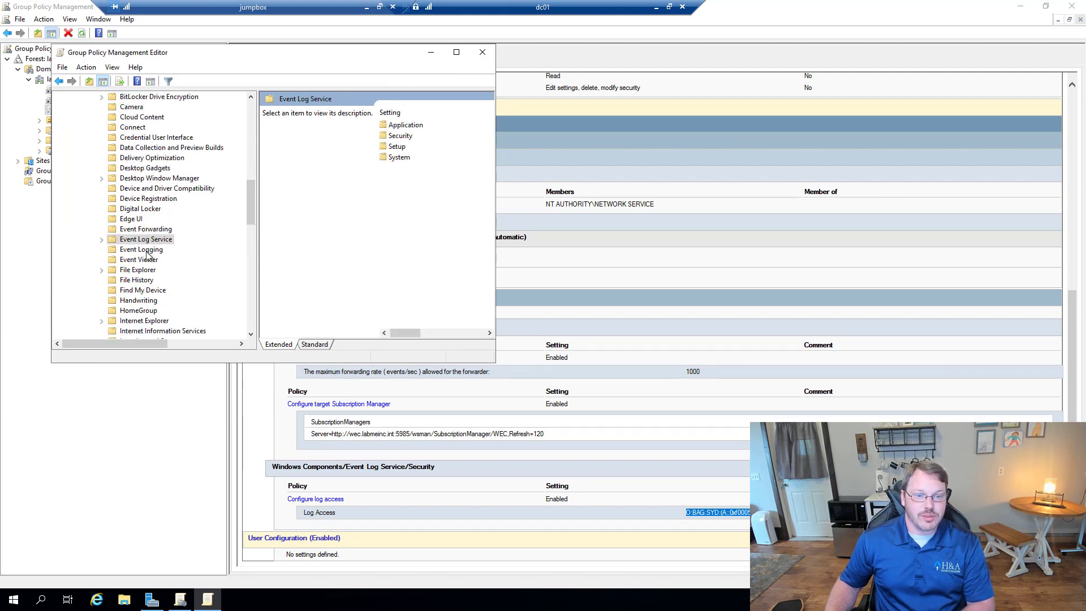
left_click(102, 240)
left_click(142, 259)
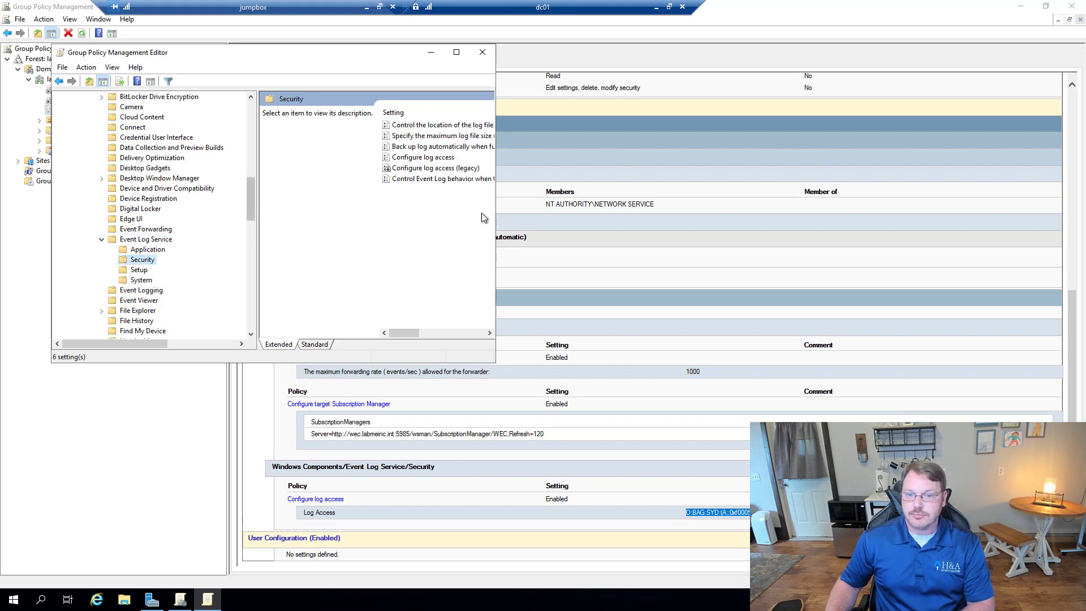
double_click(431, 159)
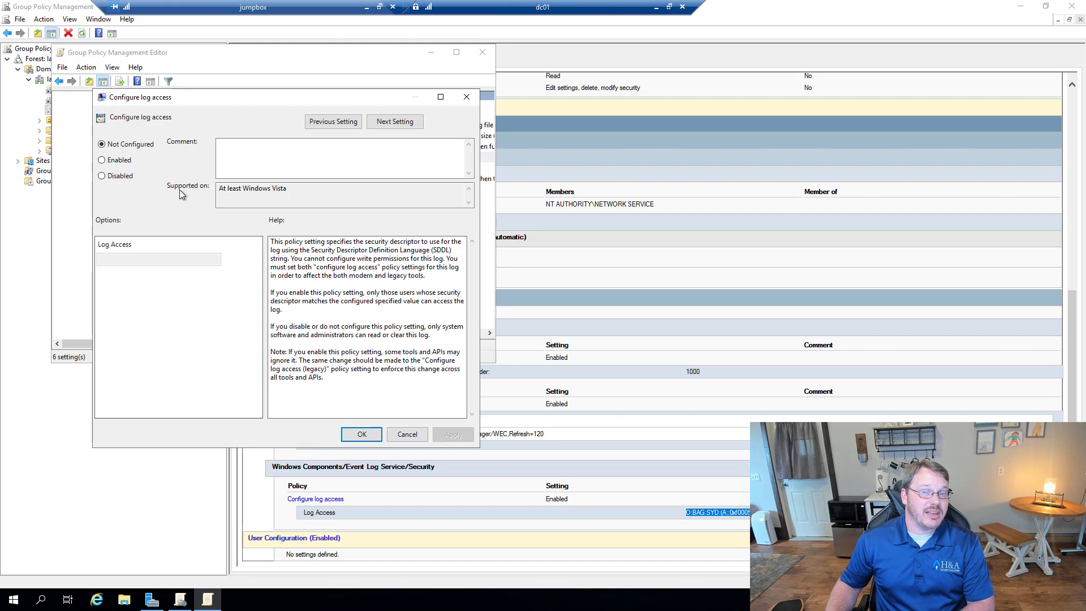
left_click(118, 161)
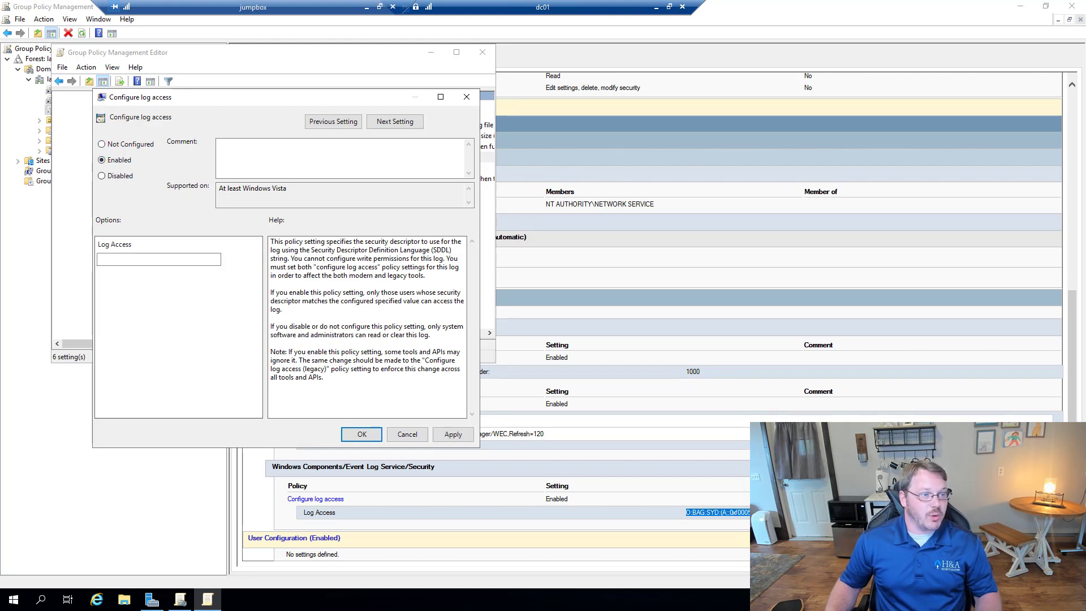
left_click(147, 260)
key("ctrl+v")
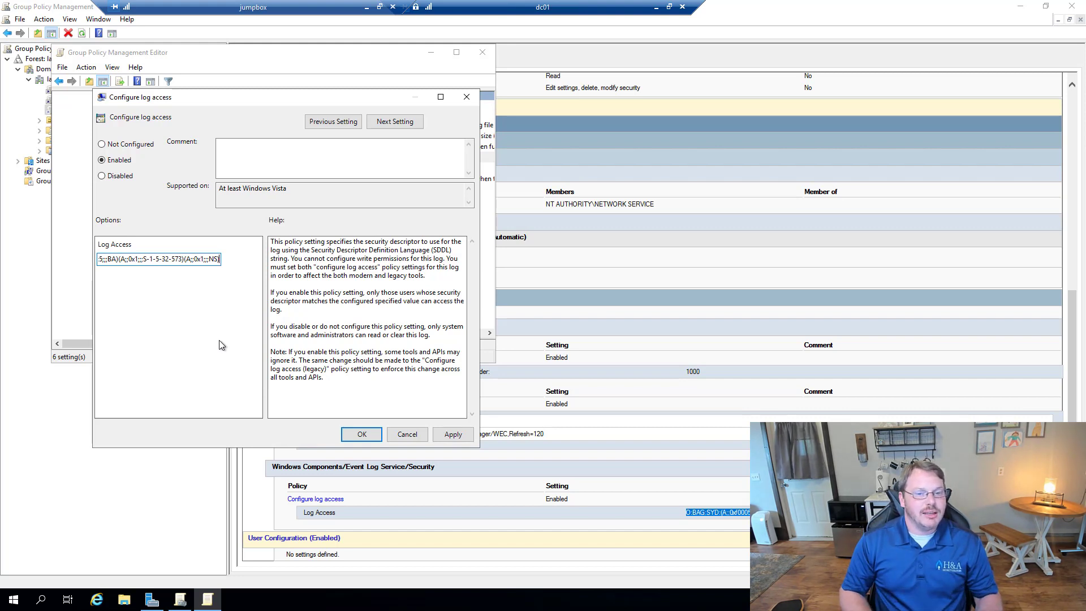
key("shift+Left")
key("shift+Left")
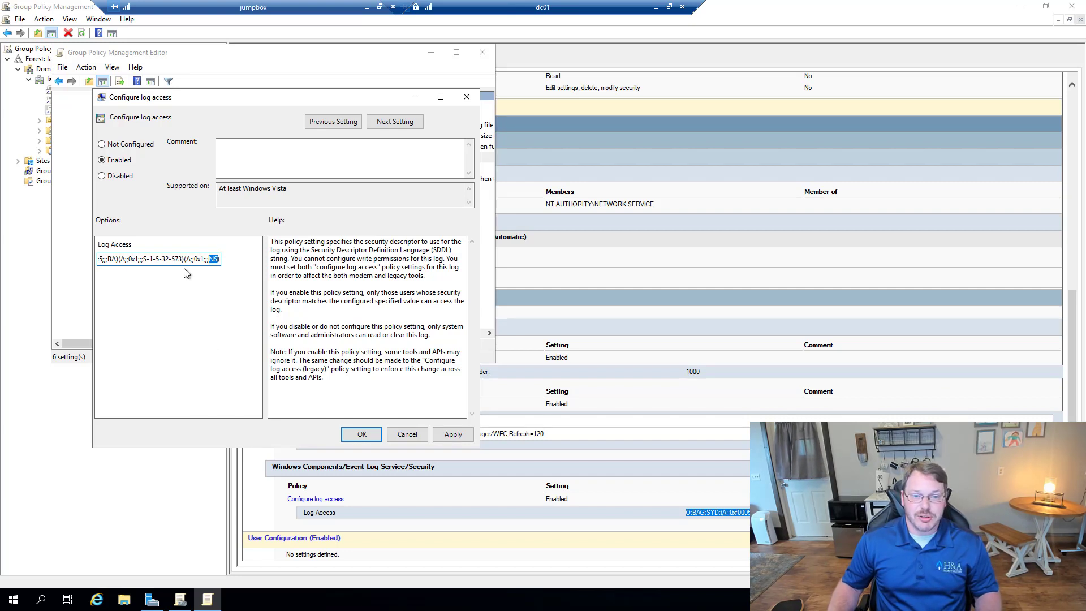
type("S-1-5-20")
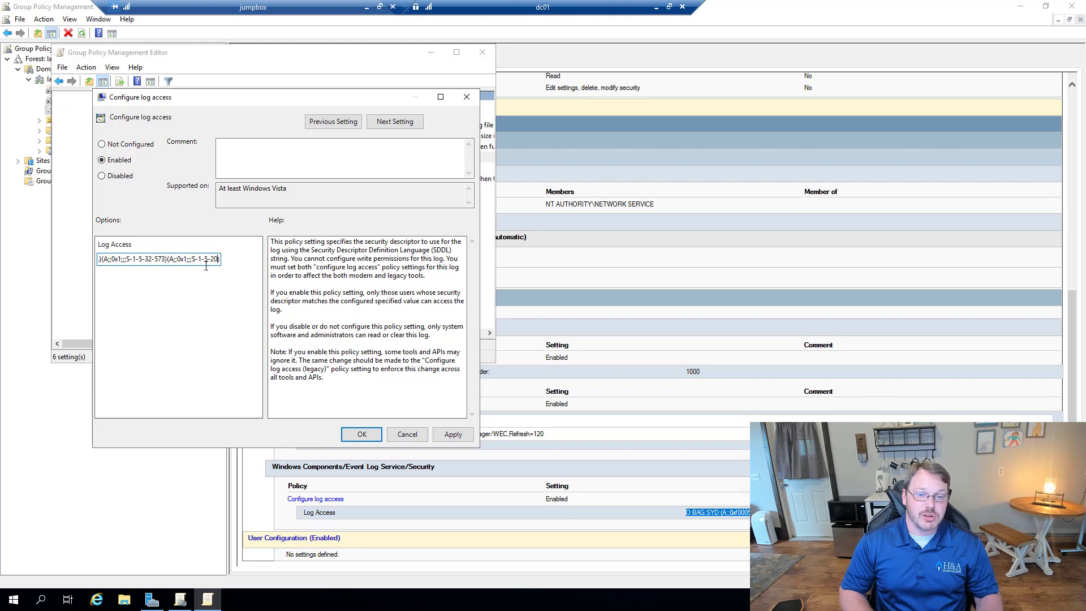
key("shift+Left")
key("shift+Left")
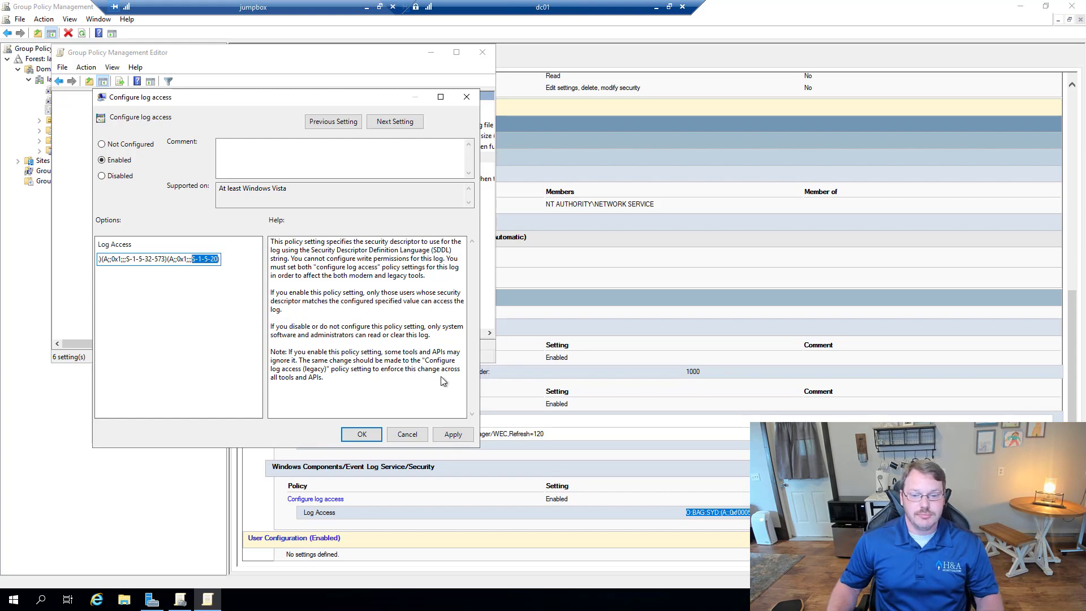
left_click(374, 436)
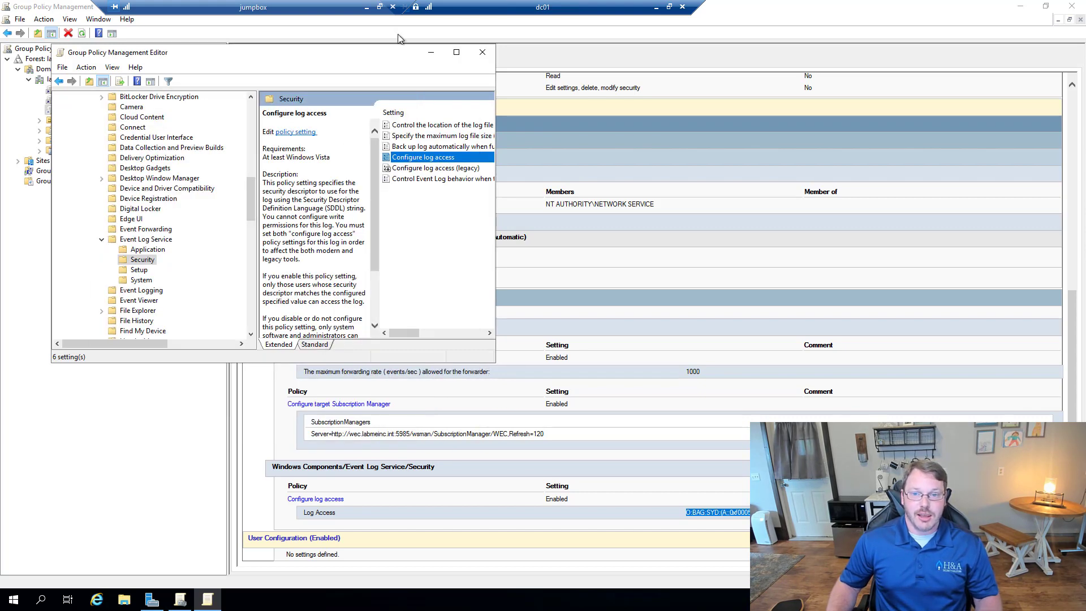
Step: Review the WECDEMO GPO's settings report, checking the subscription manager address and Log Access SDDL
left_click(482, 52)
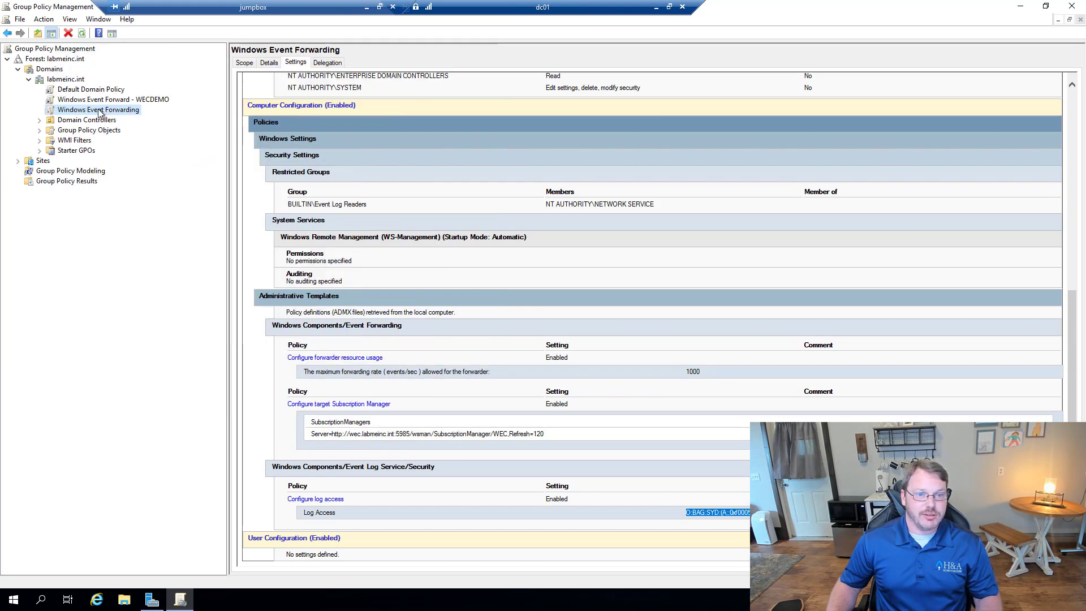
left_click(113, 99)
left_click(626, 221)
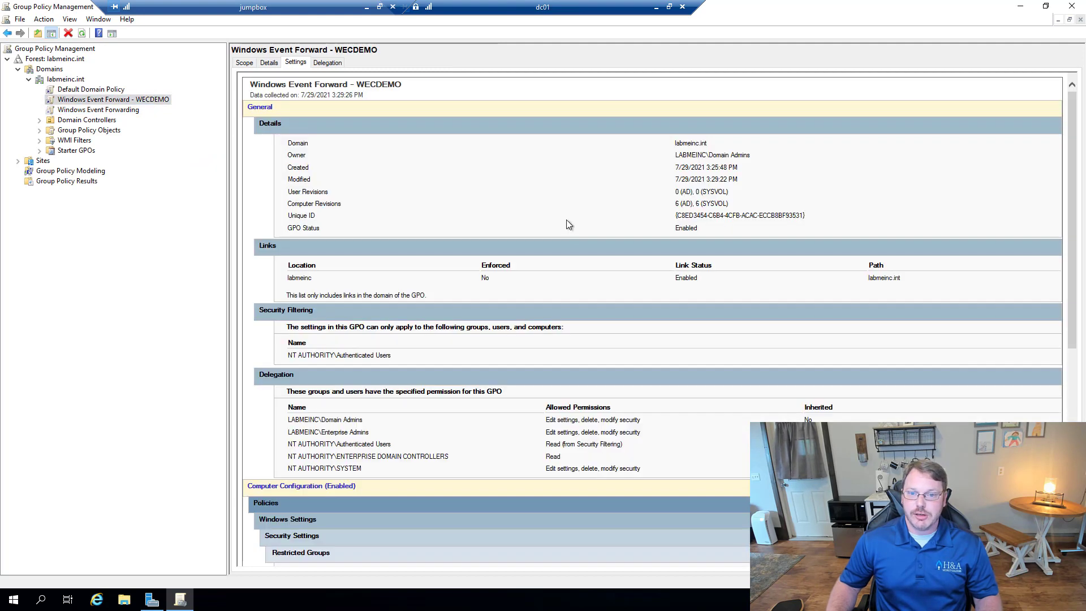
scroll(534, 373, "down", 8)
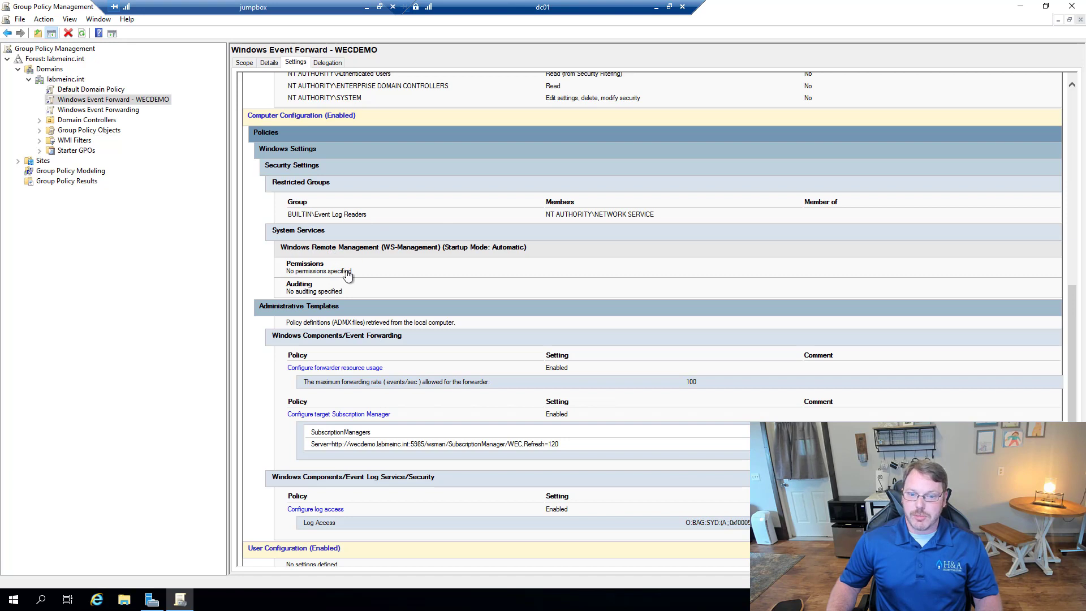
scroll(358, 273, "down", 1)
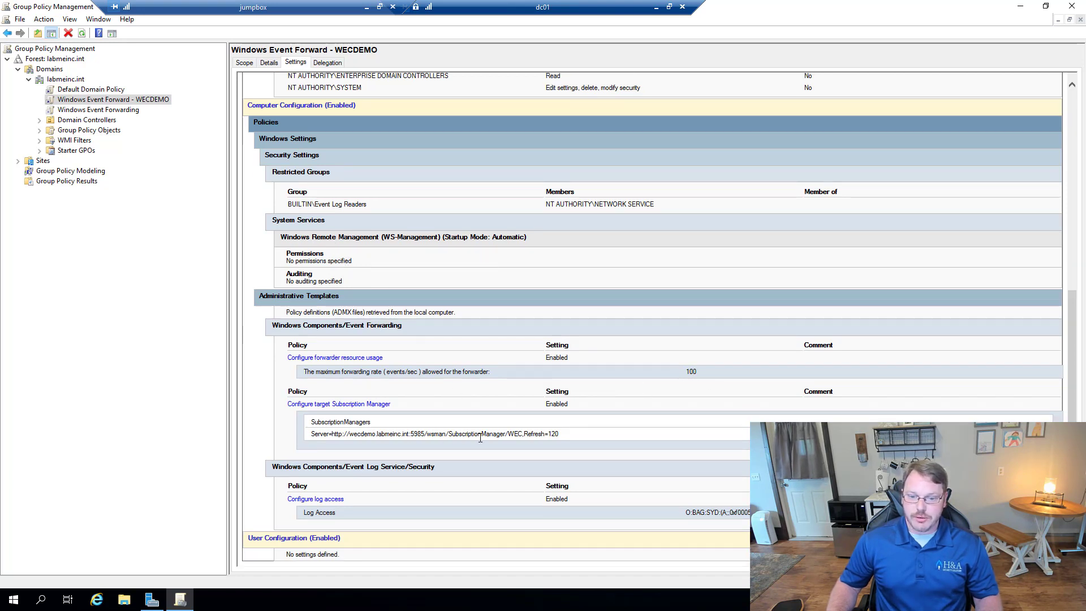
triple_click(386, 435)
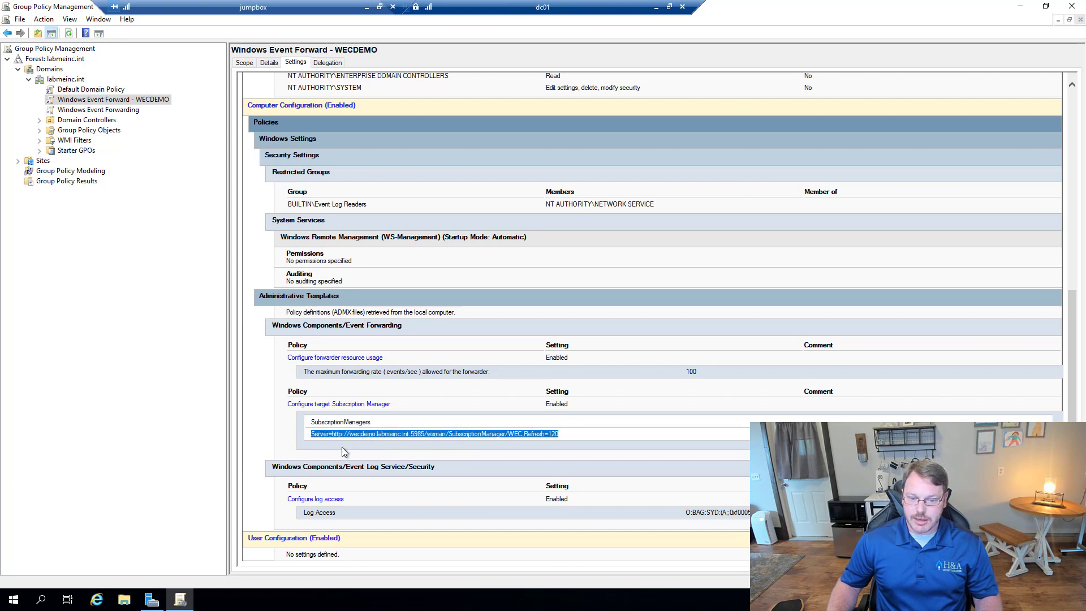
triple_click(739, 514)
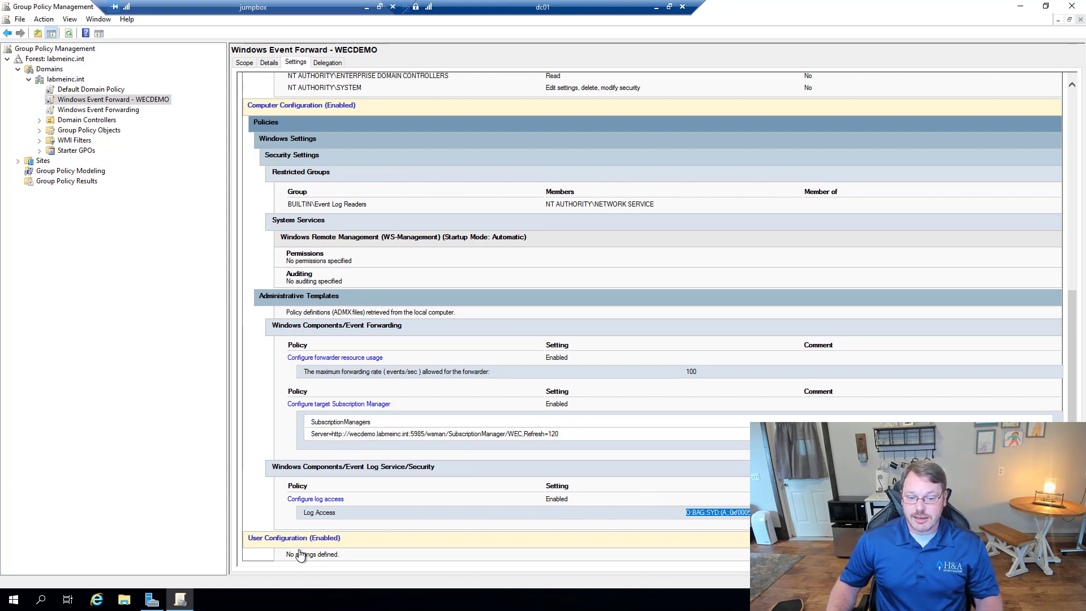
Step: Change the GPO status on the Details tab to User configuration settings disabled
left_click(244, 63)
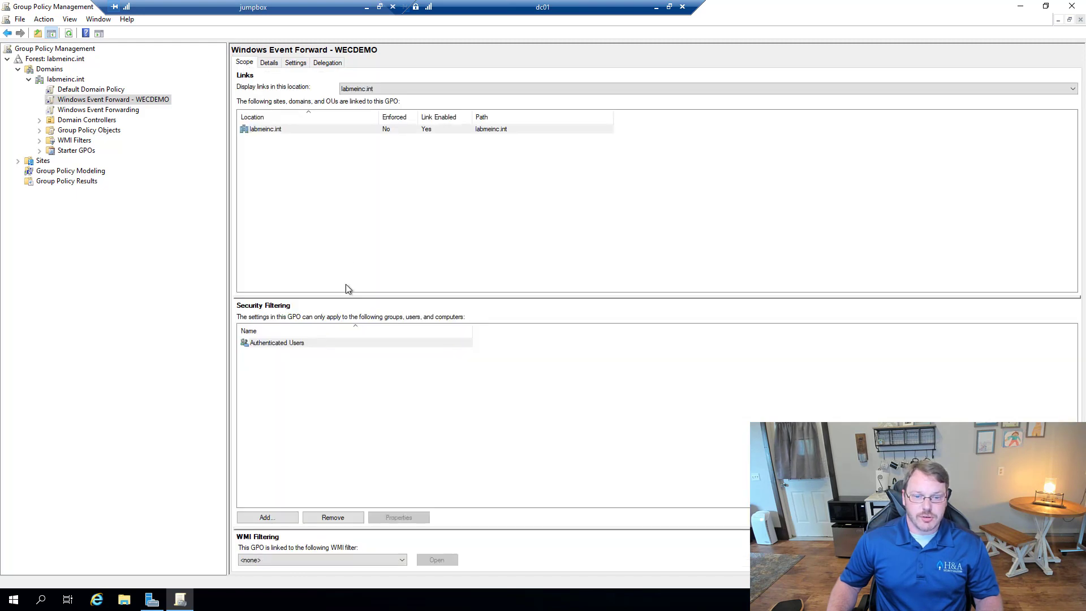
left_click(268, 63)
left_click(341, 196)
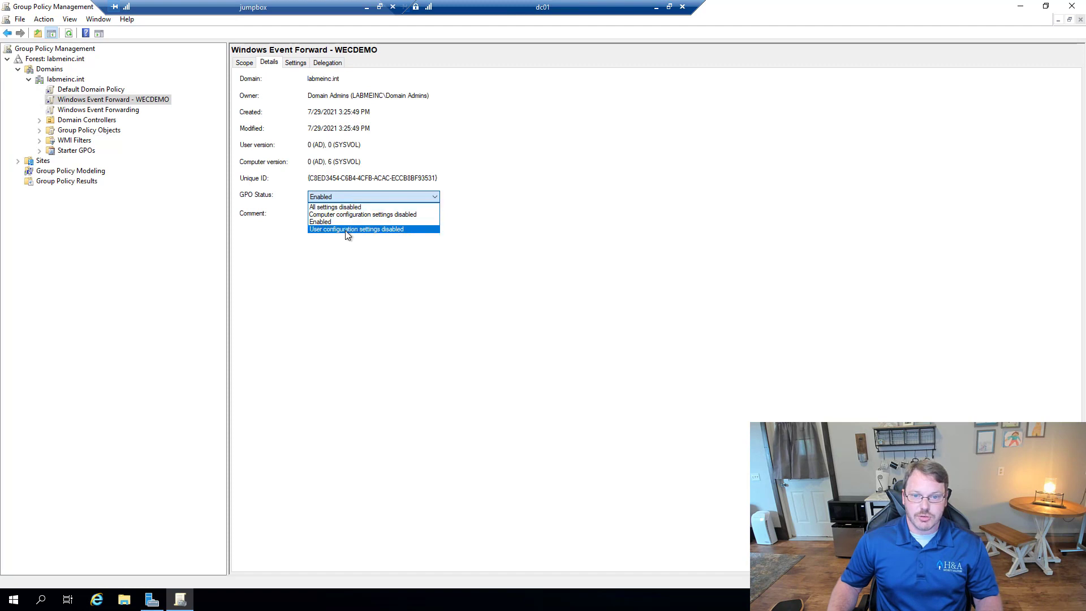
left_click(347, 229)
left_click(576, 324)
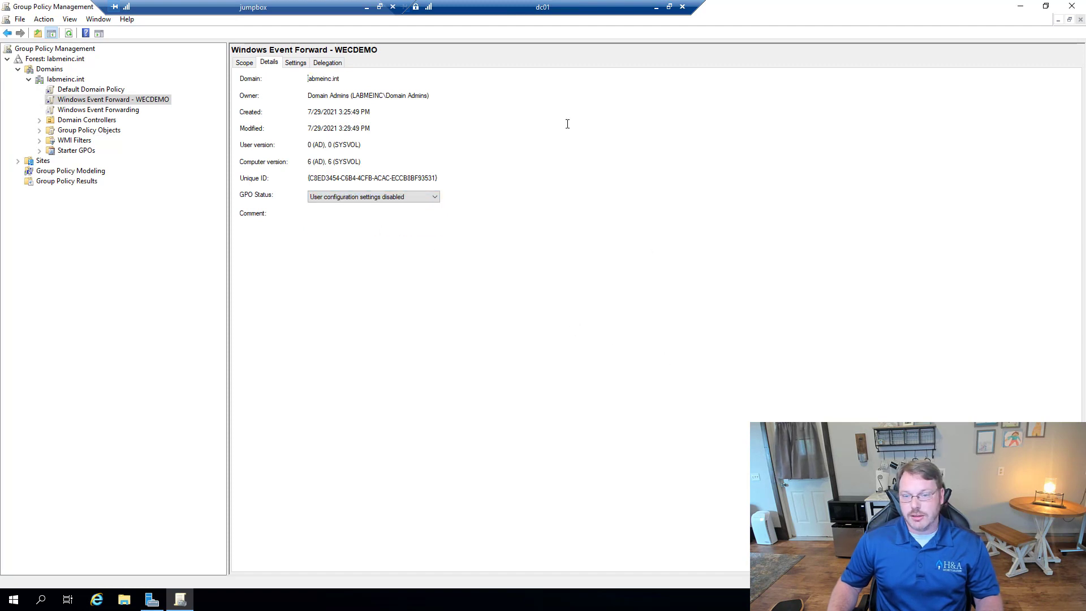
left_click(655, 8)
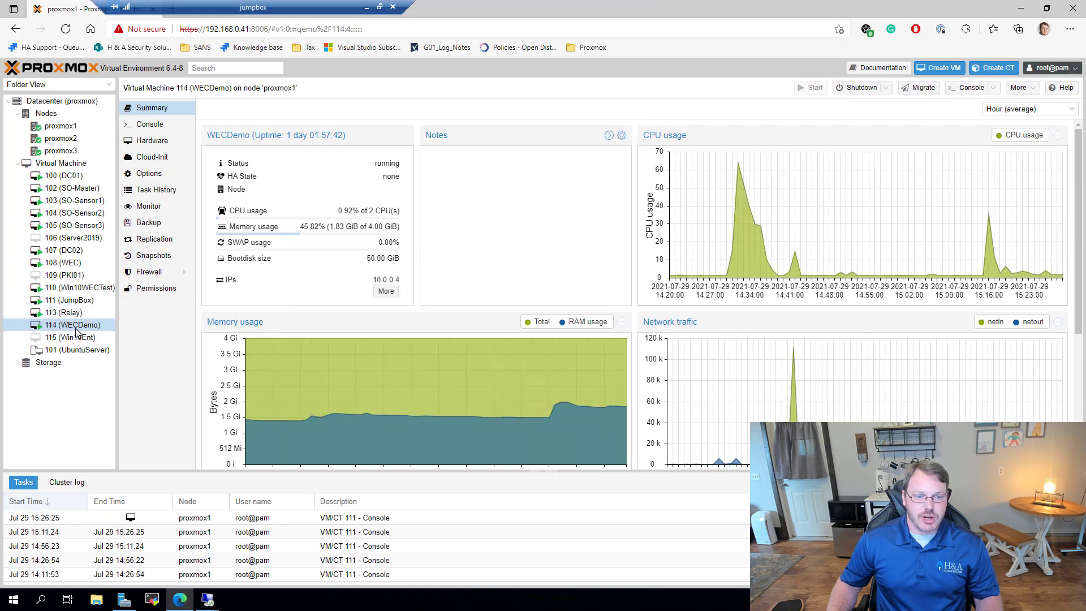
Step: Open the Win10WECTest (110) console and check the Test subscription in wecdemo's Event Viewer
double_click(79, 288)
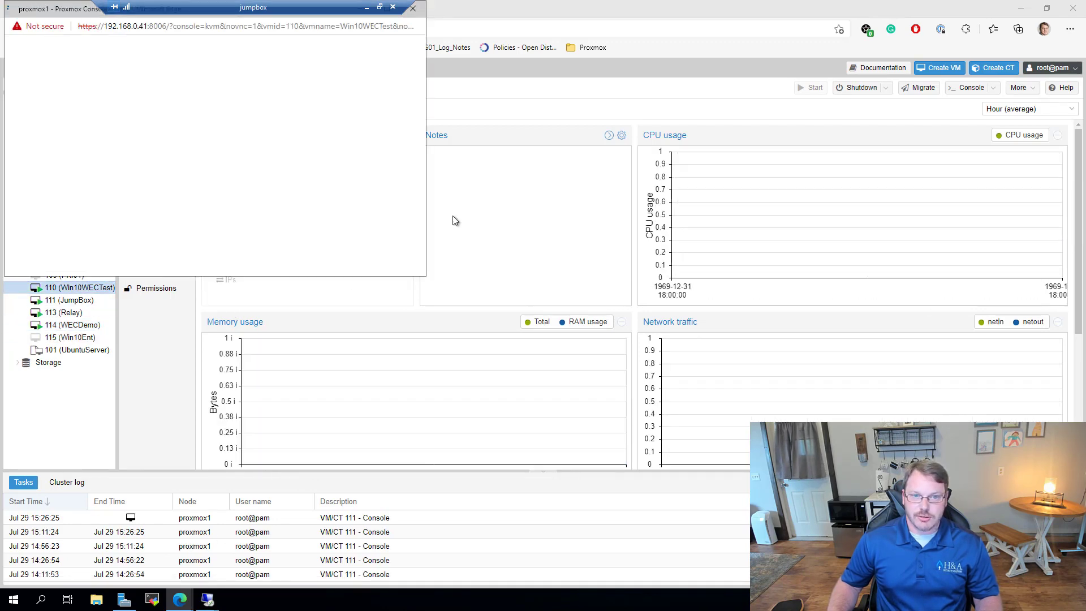
mouse_move(207, 599)
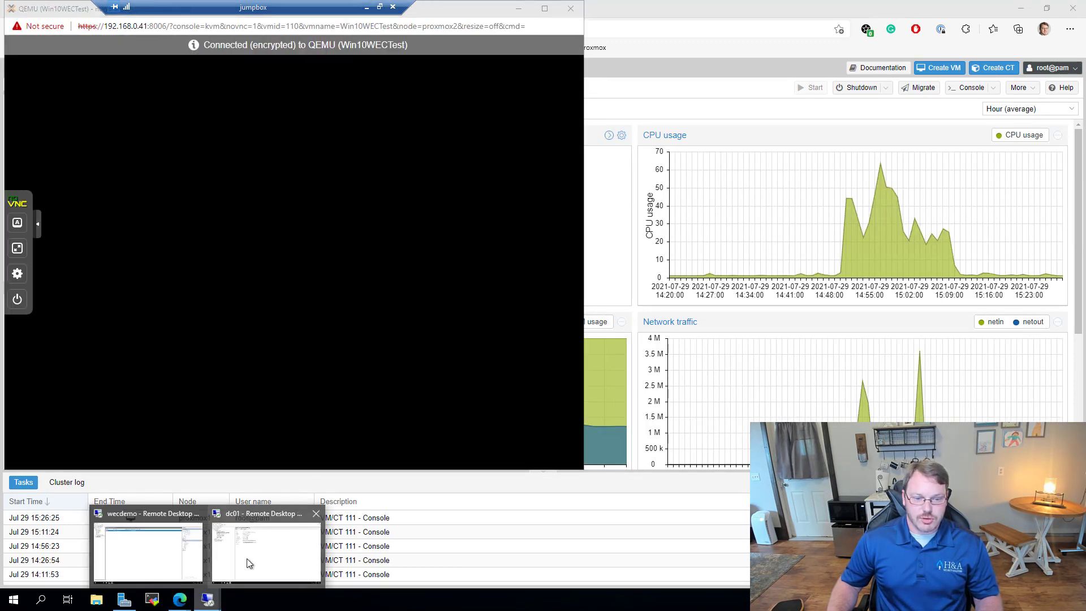
left_click(153, 560)
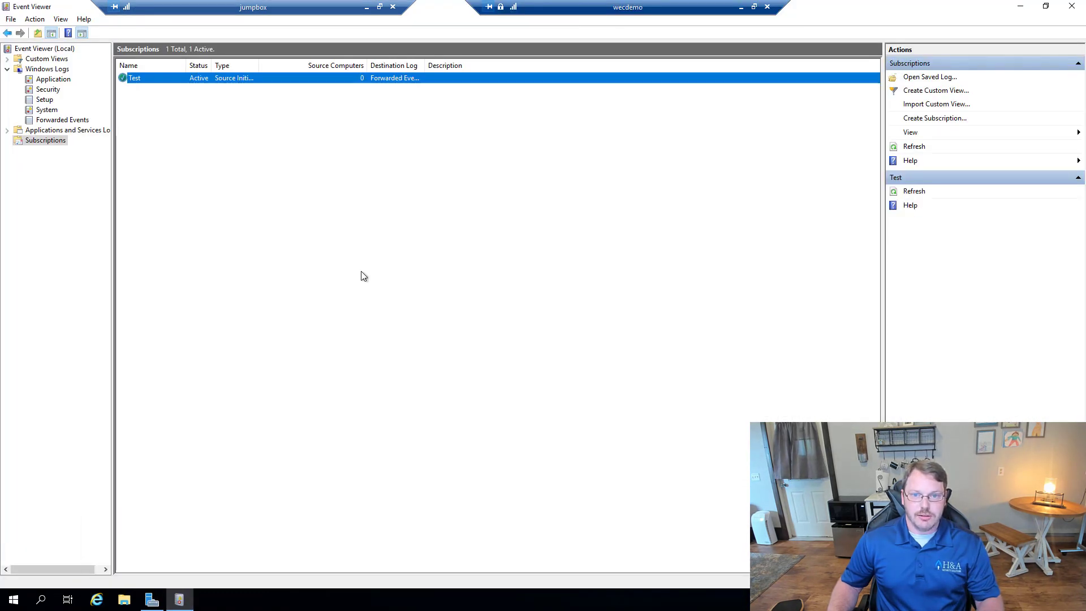
left_click(359, 79)
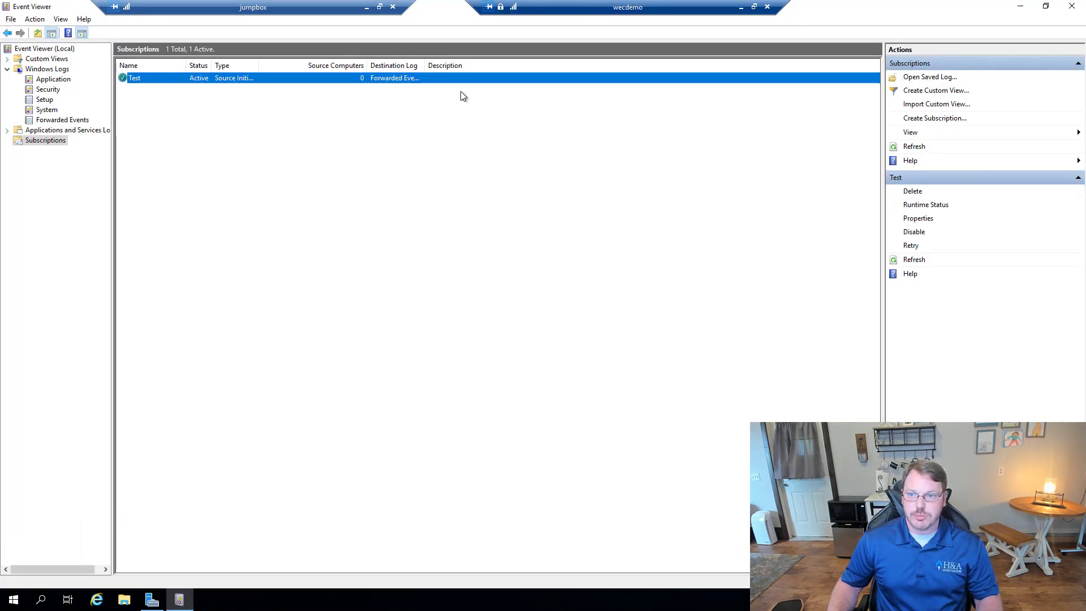
left_click(741, 8)
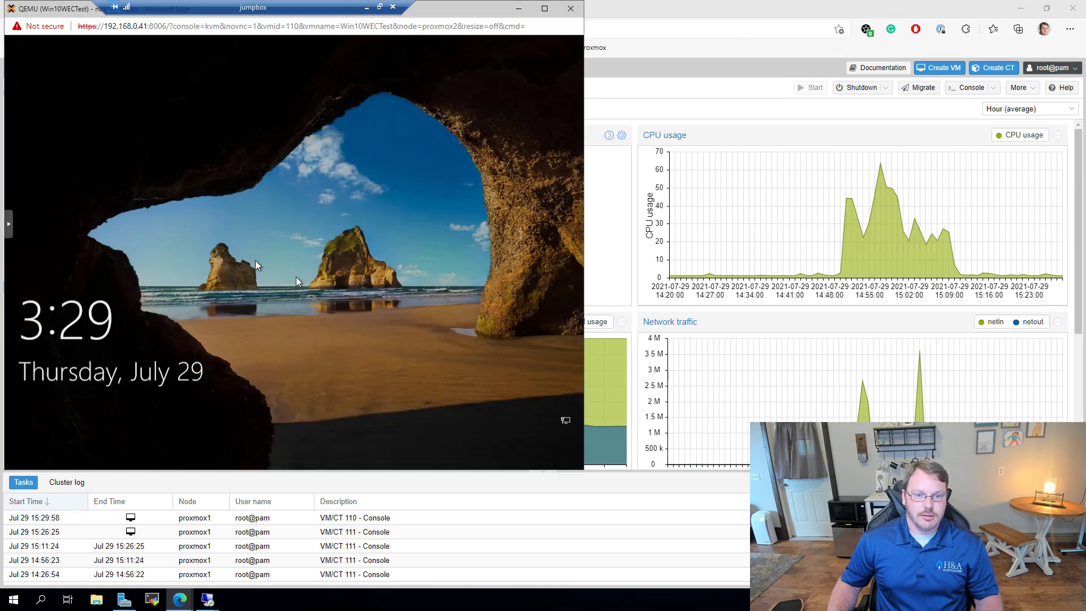
Step: Sign in to the VM as another domain user, re-entering the password after a failed attempt
left_click(256, 260)
type("••••••")
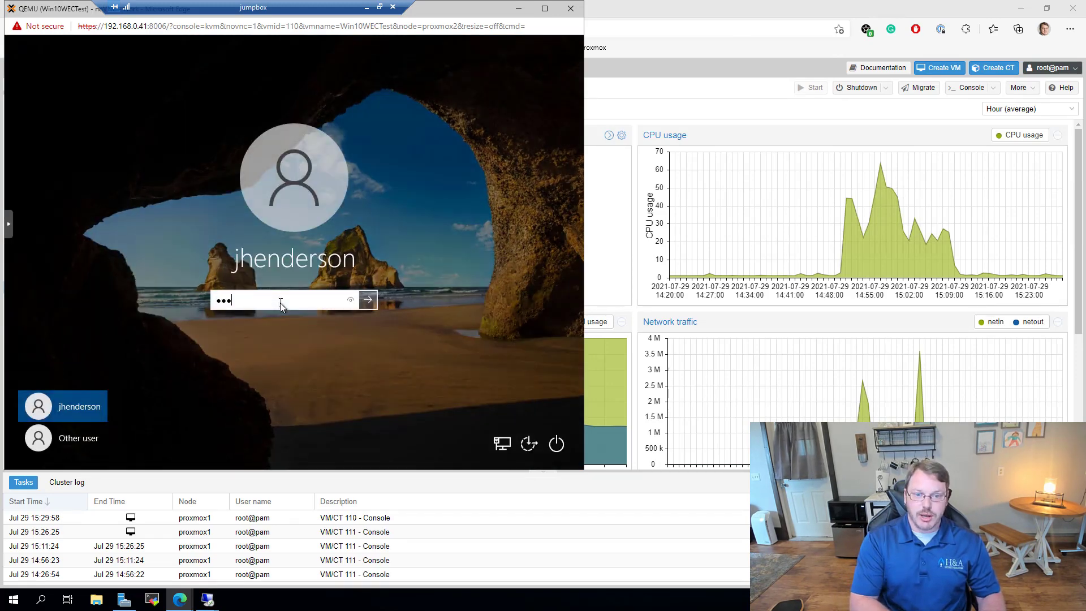
type("•••••")
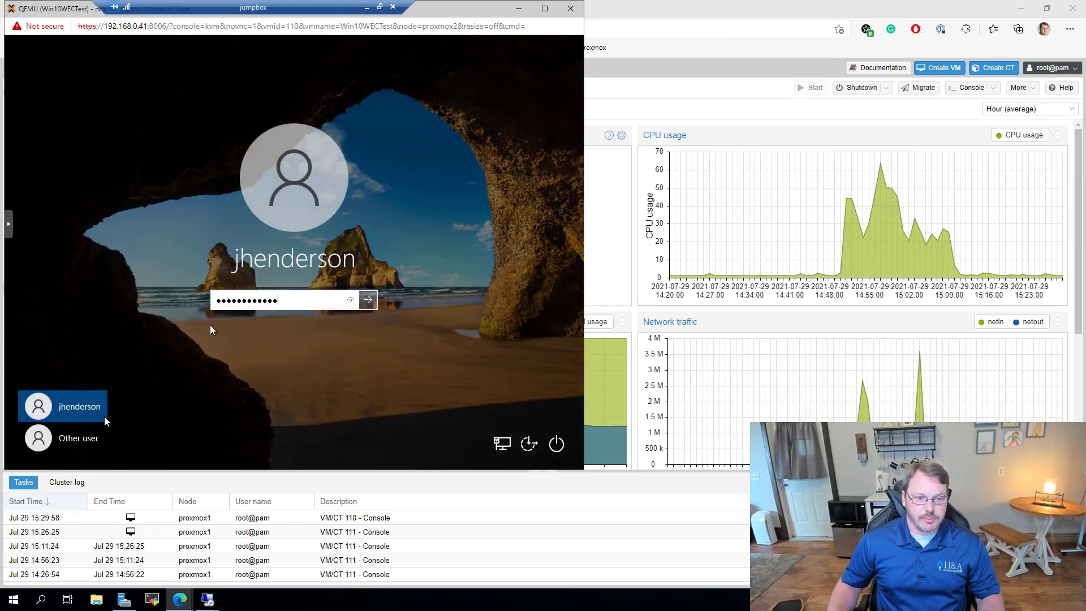
left_click(75, 429)
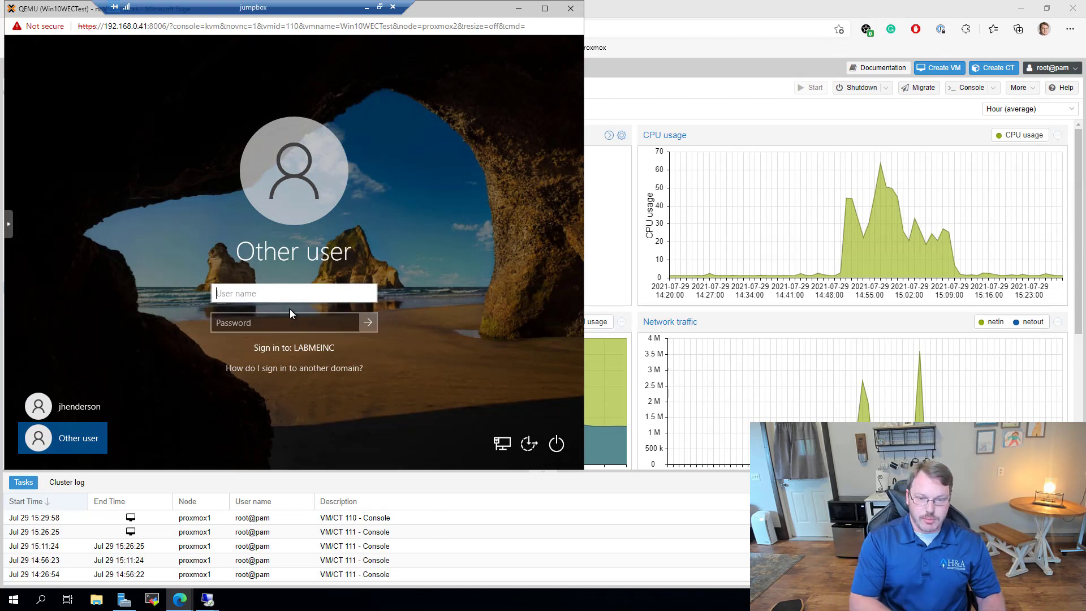
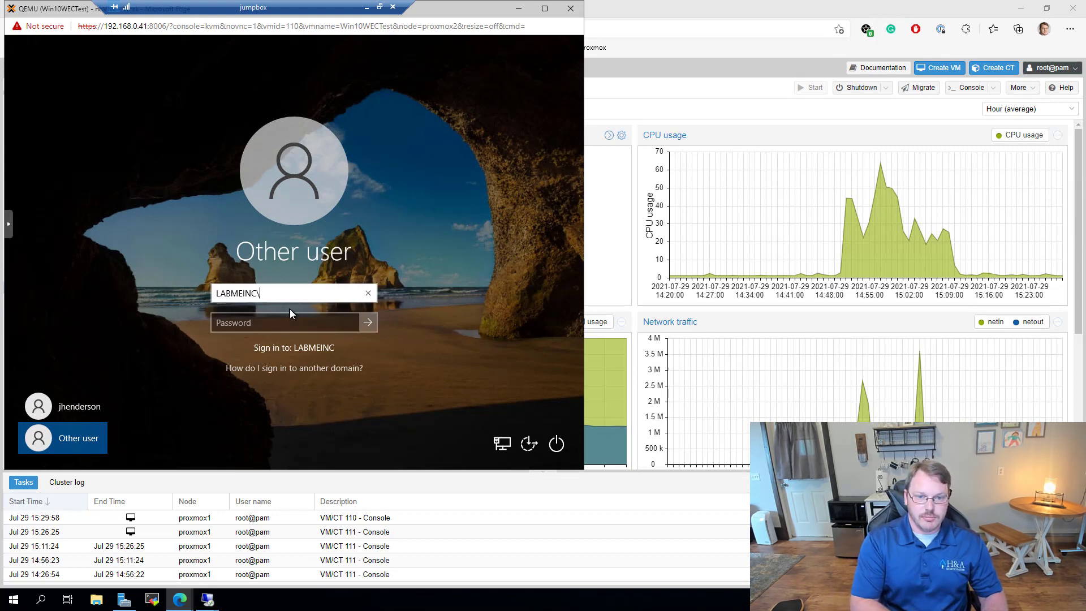
key("Tab")
type("••••")
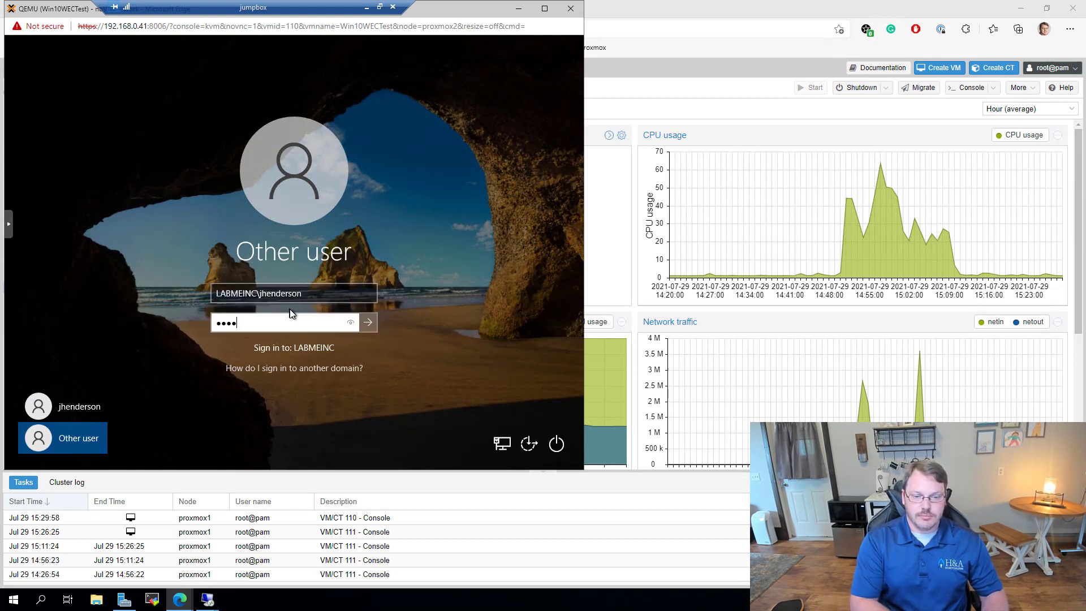
key("Return")
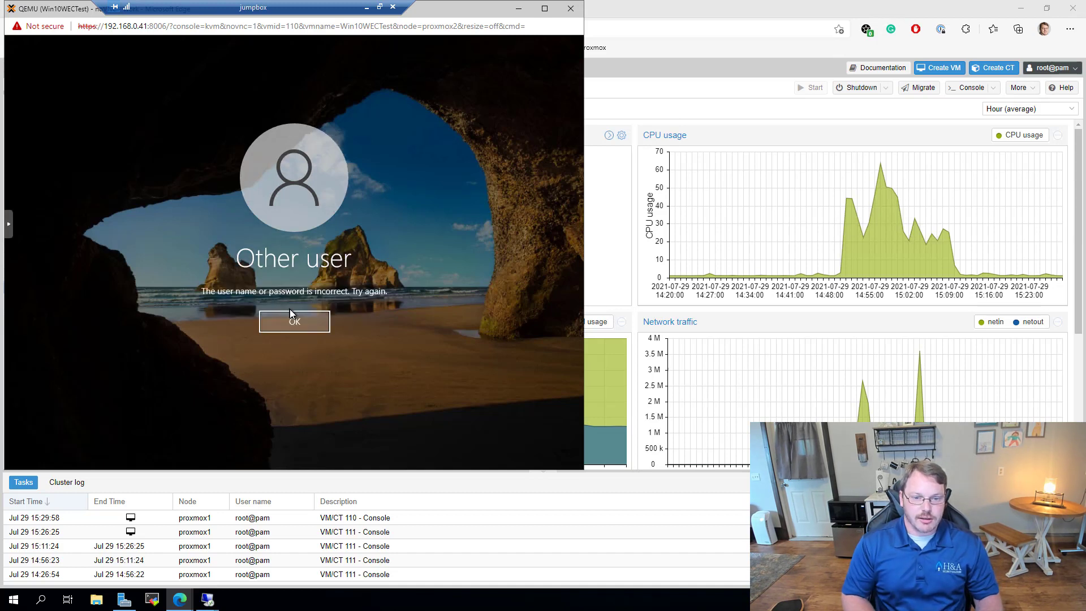
left_click(290, 309)
type("•••••")
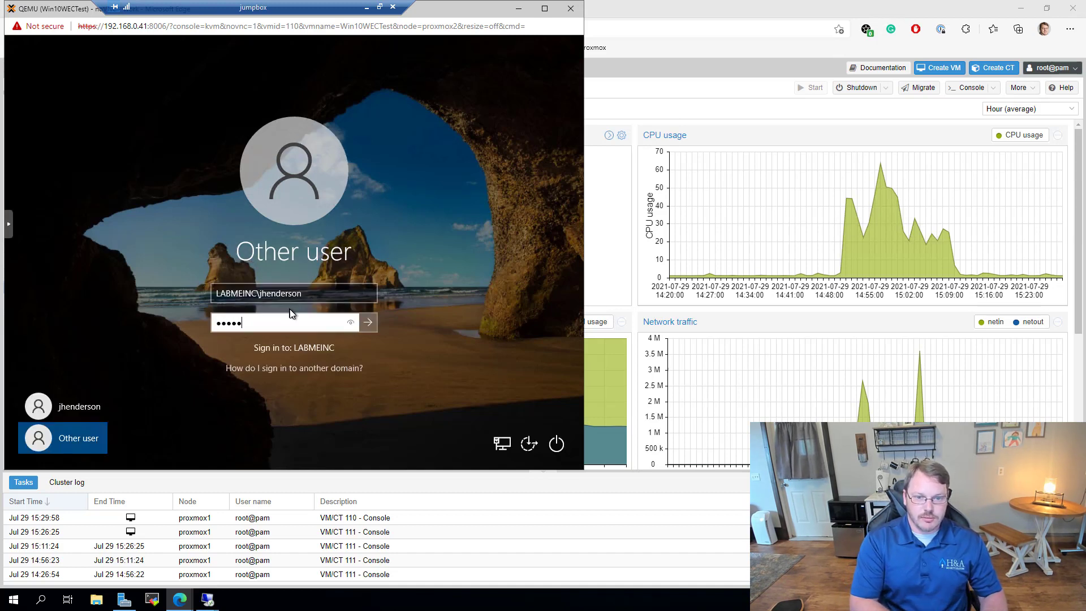
type("•••••••")
key("Return")
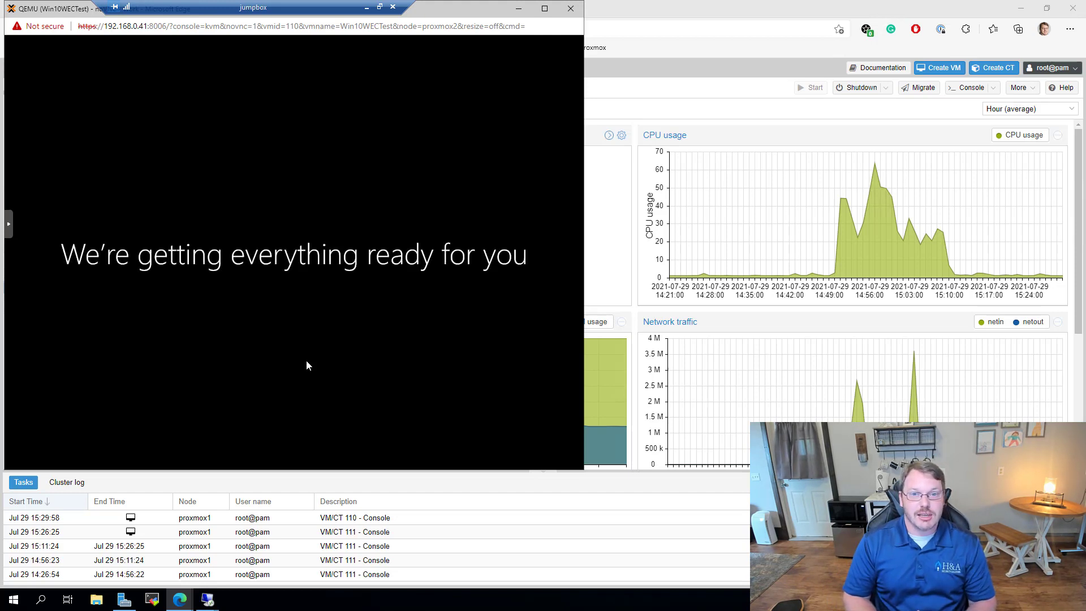
mouse_move(207, 599)
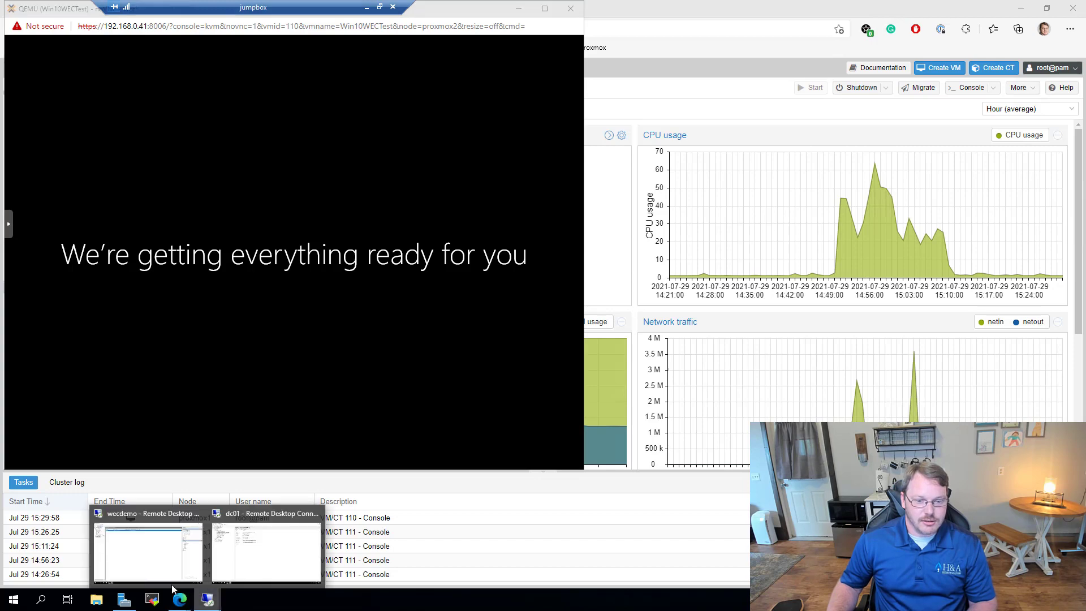
left_click(147, 537)
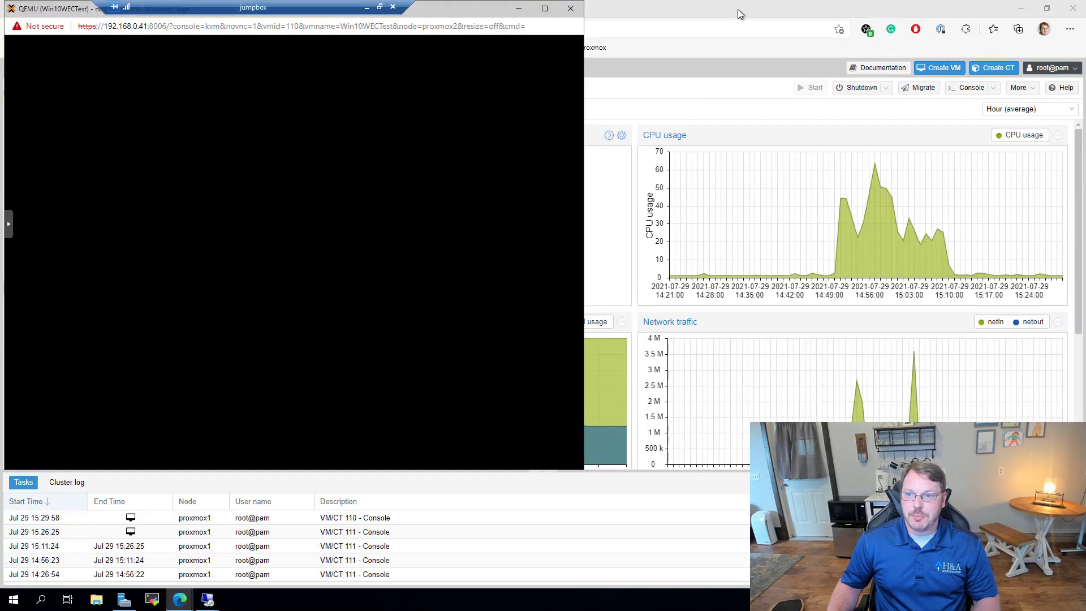
left_click(740, 7)
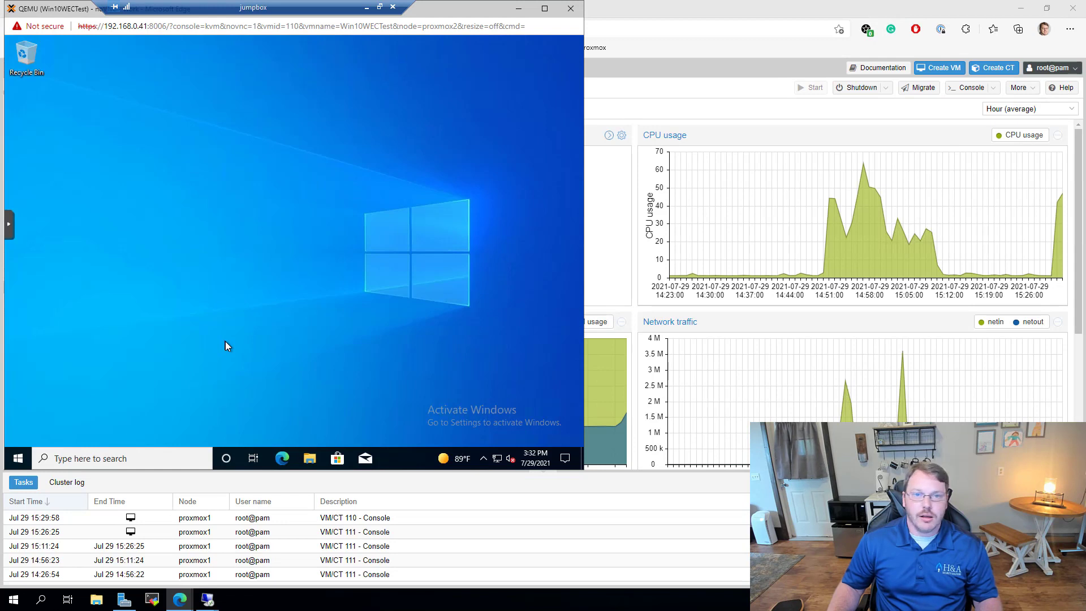
Step: Run gpupdate /force in an elevated Command Prompt on the test VM
left_click(18, 458)
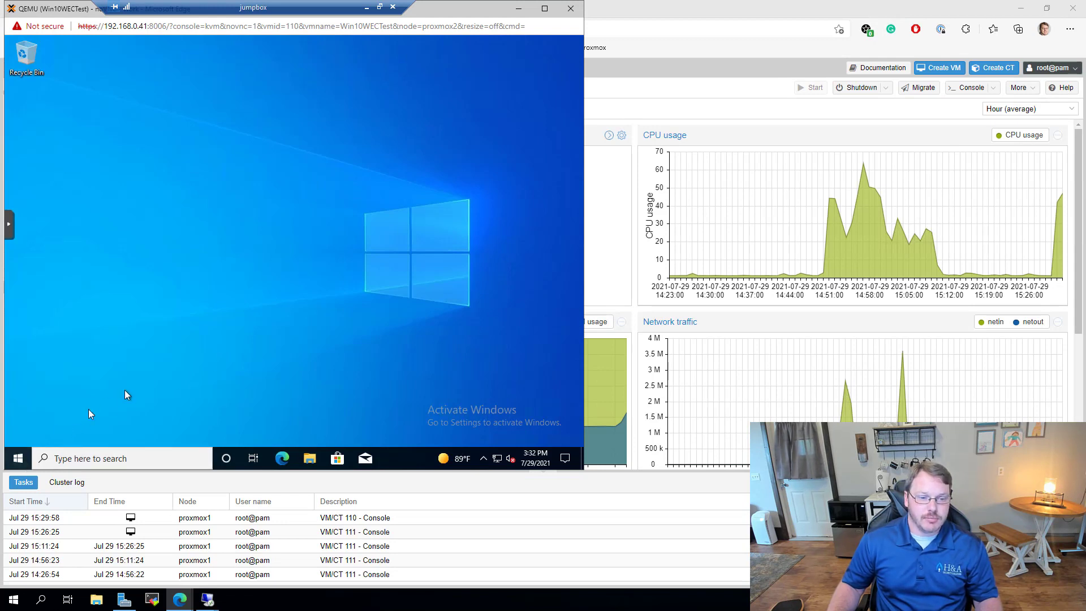
type("cmd")
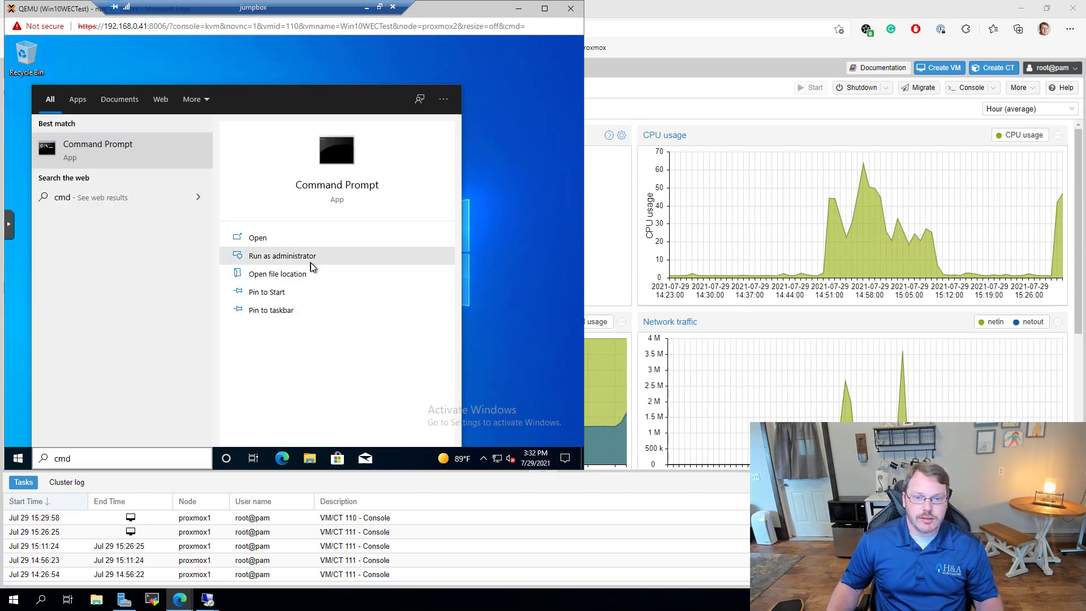
left_click(310, 258)
left_click(253, 321)
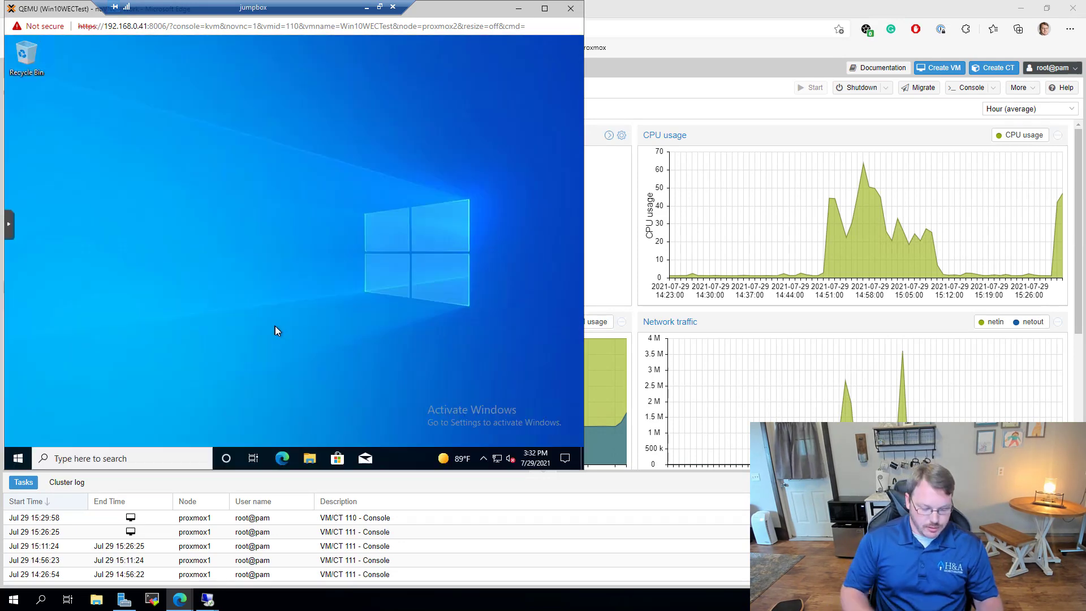
type("gpupdate")
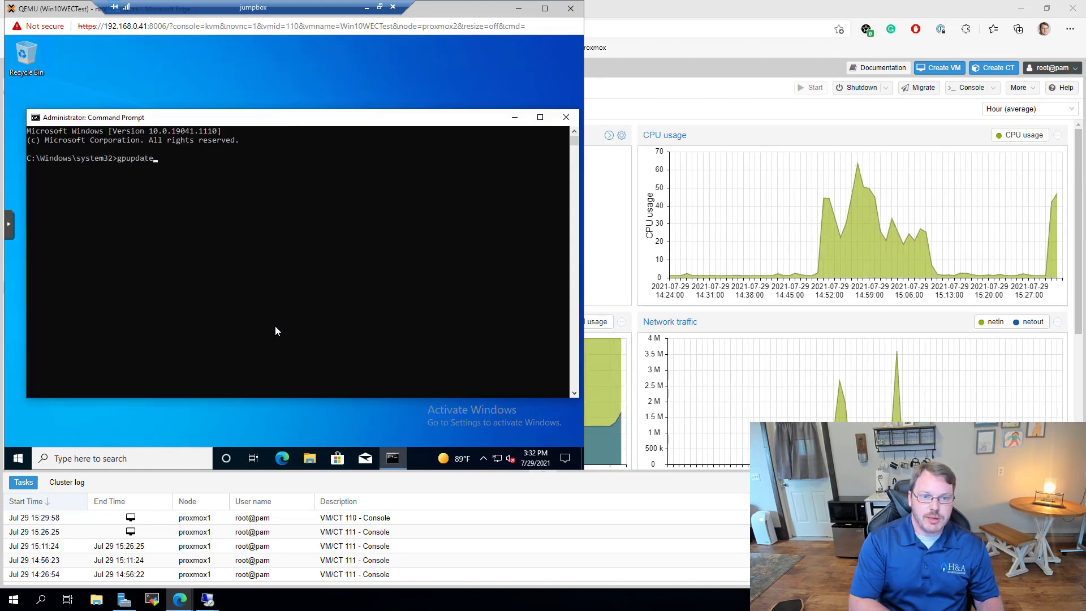
type(" /force")
key("Return")
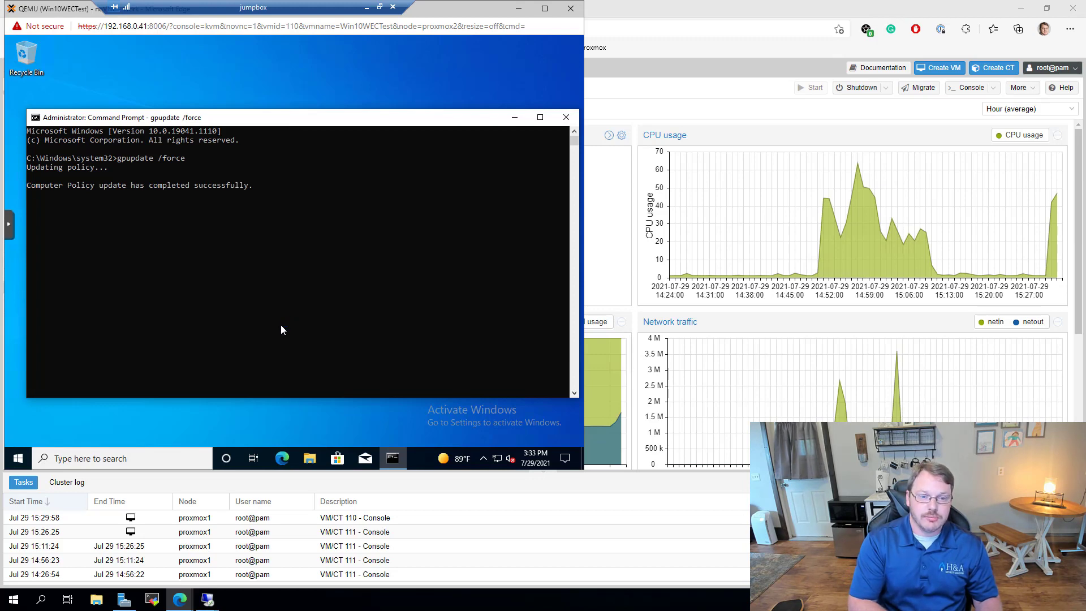
Step: Run gpresult /r and highlight Windows Event Forward - WECDEMO under Applied Group Policy Objects
type("result")
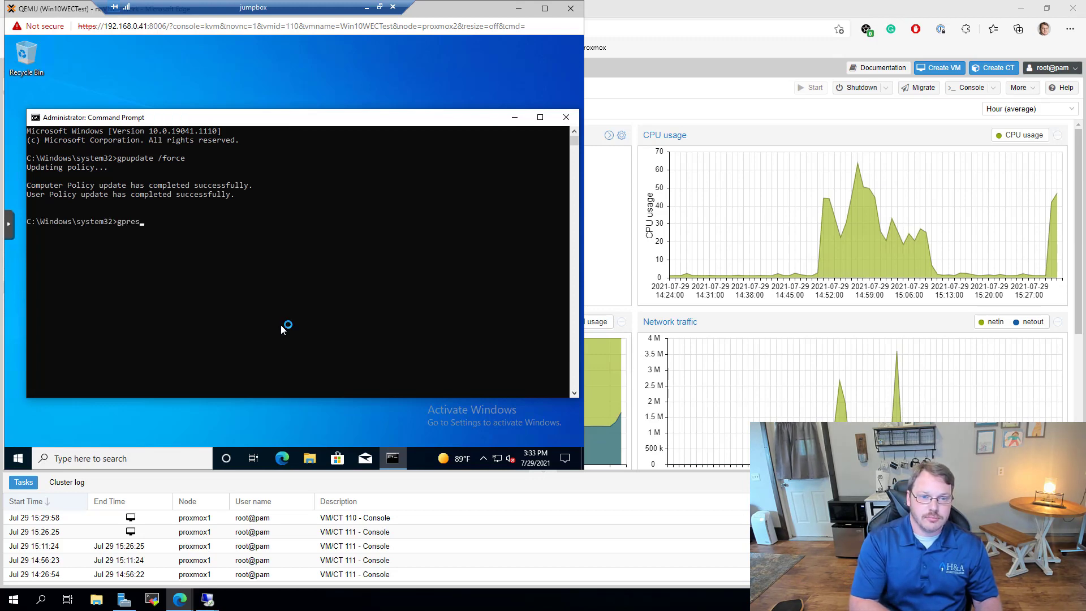
key("Return")
key("Up")
type("/")
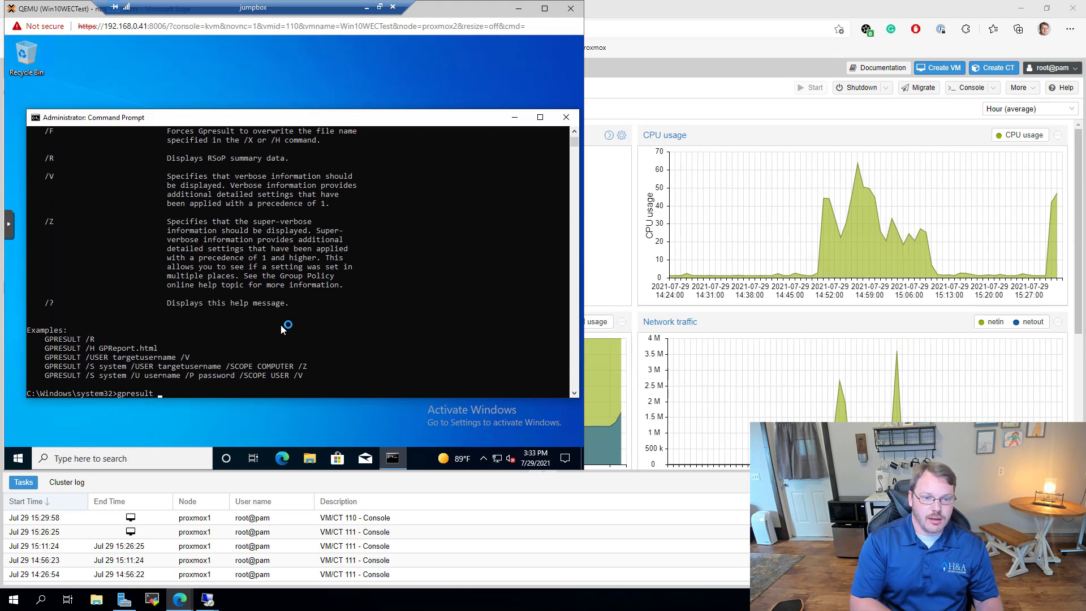
type("r")
key("Return")
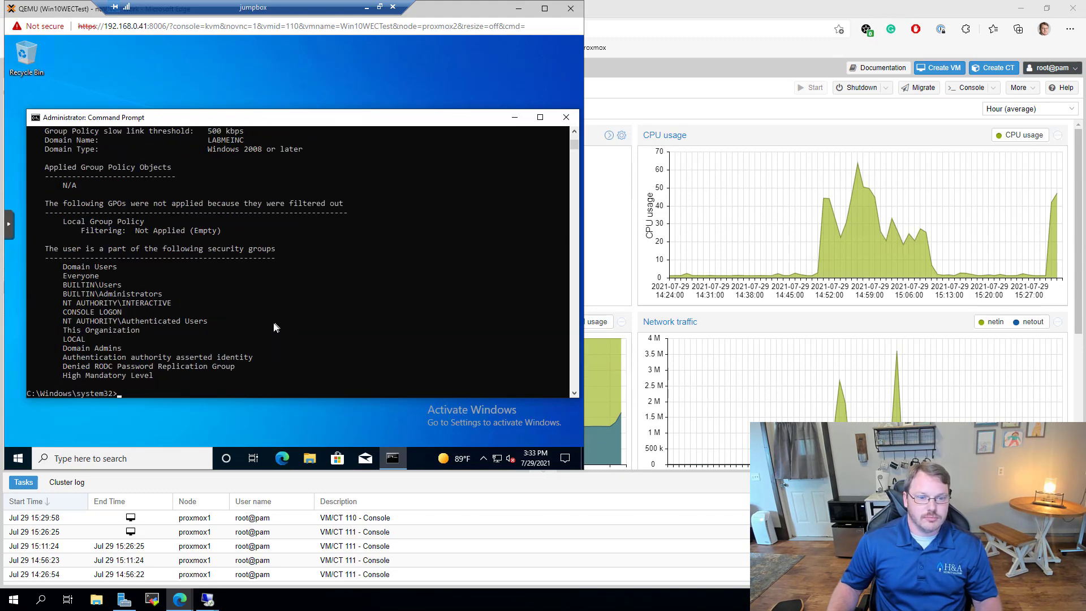
scroll(272, 324, "up", 10)
scroll(270, 324, "up", 5)
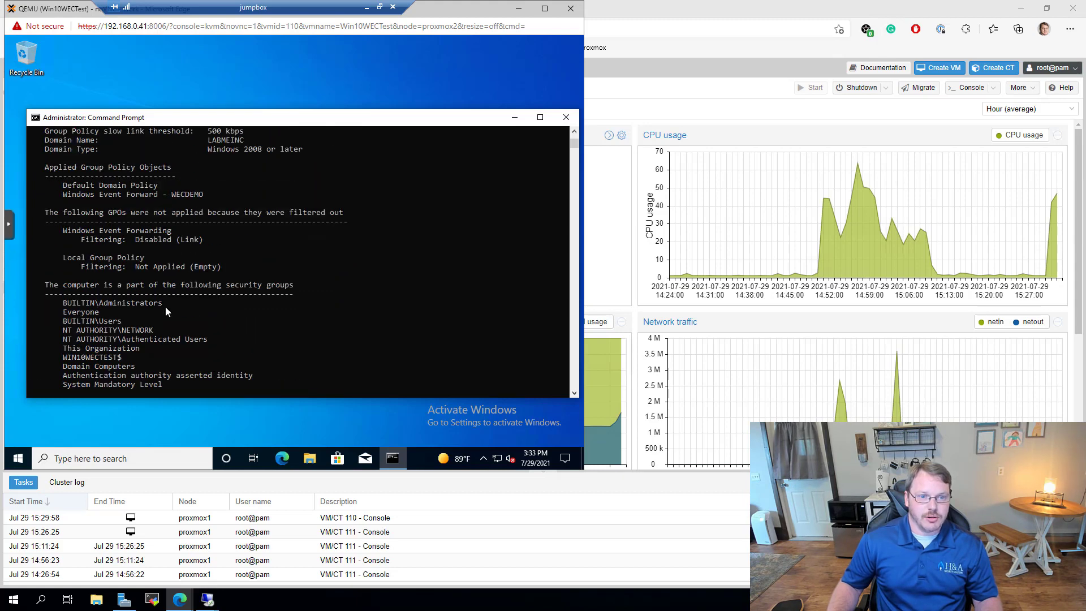
left_click_drag(66, 247, 205, 250)
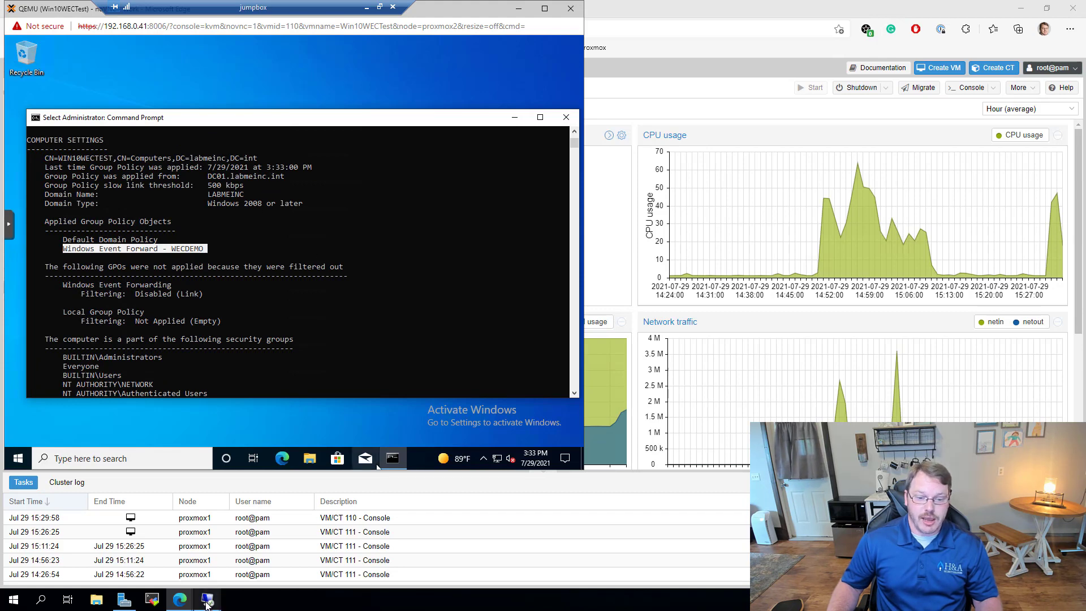
Step: Check the Test subscription's runtime status, confirming Win10WECTest as the active source computer
mouse_move(207, 600)
left_click(139, 546)
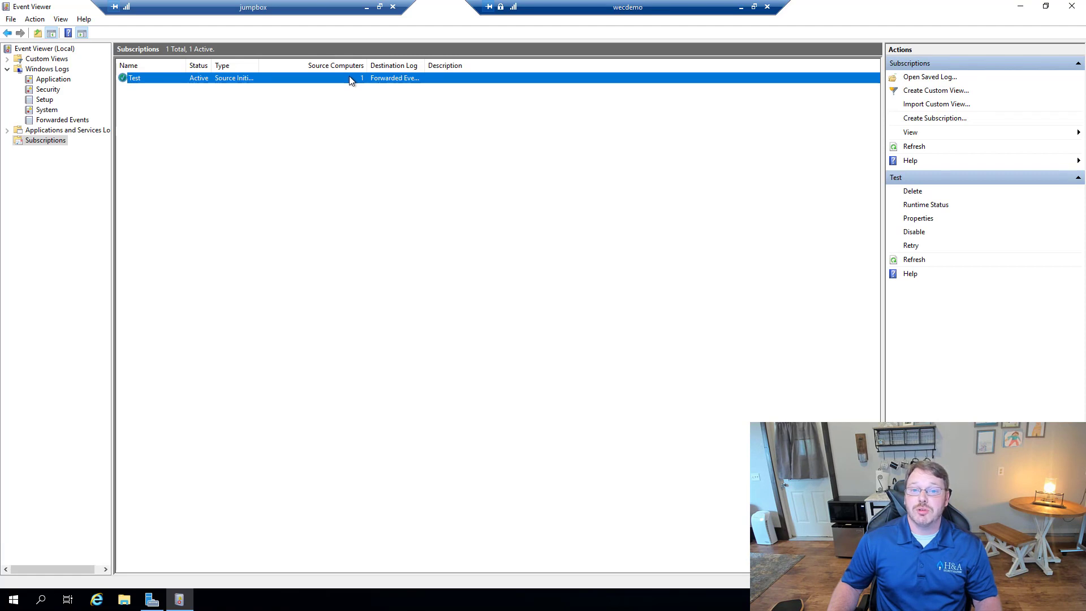
left_click(925, 206)
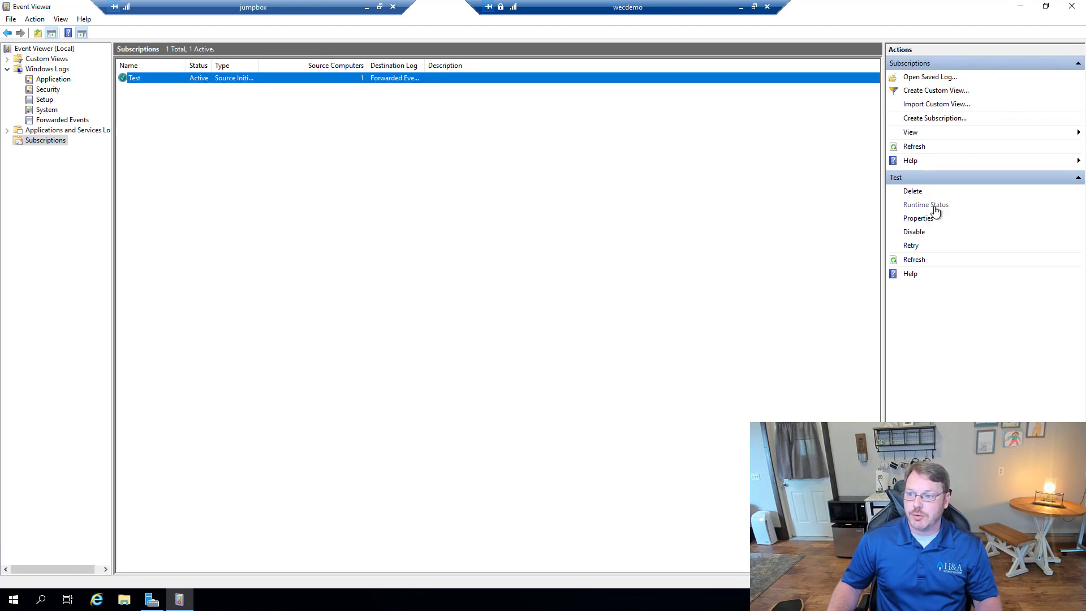
left_click(208, 201)
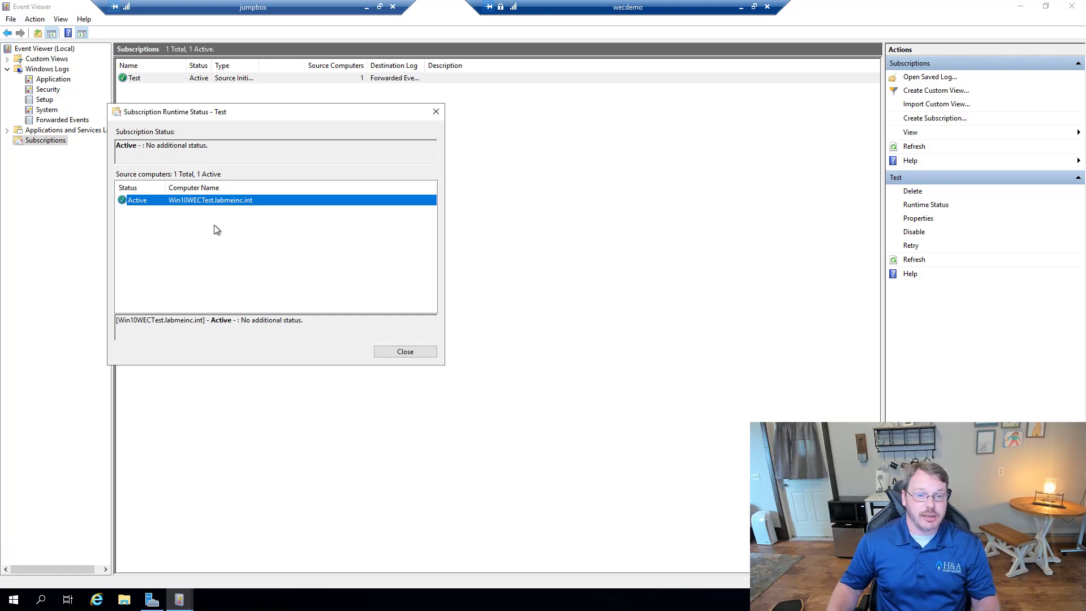
left_click(411, 352)
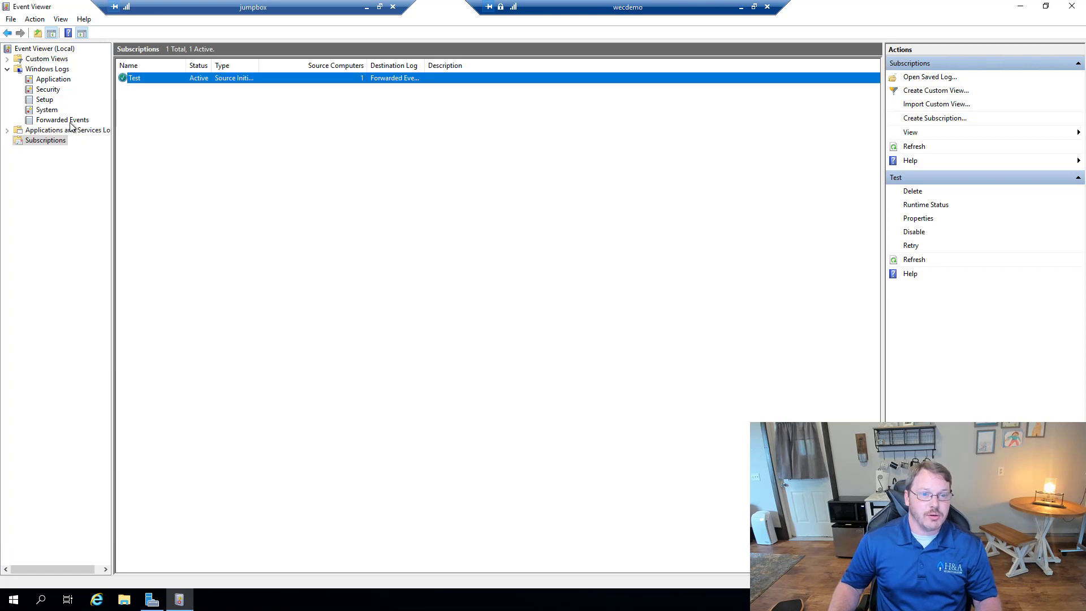
Step: View the 6,728 Forwarded Events with the Computer column widened to show full names
left_click(62, 120)
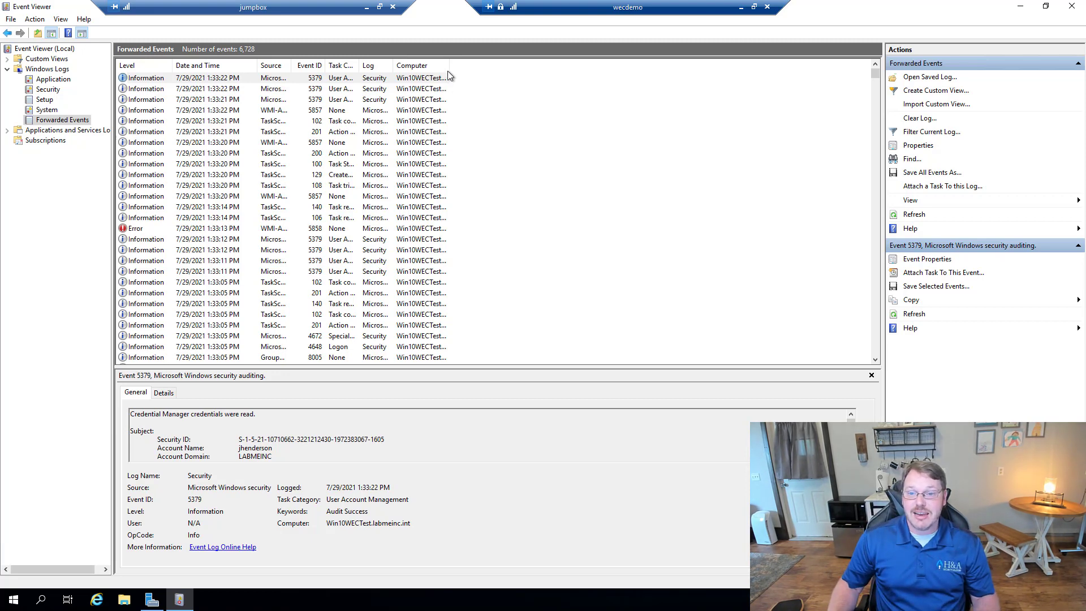
left_click_drag(449, 66, 514, 66)
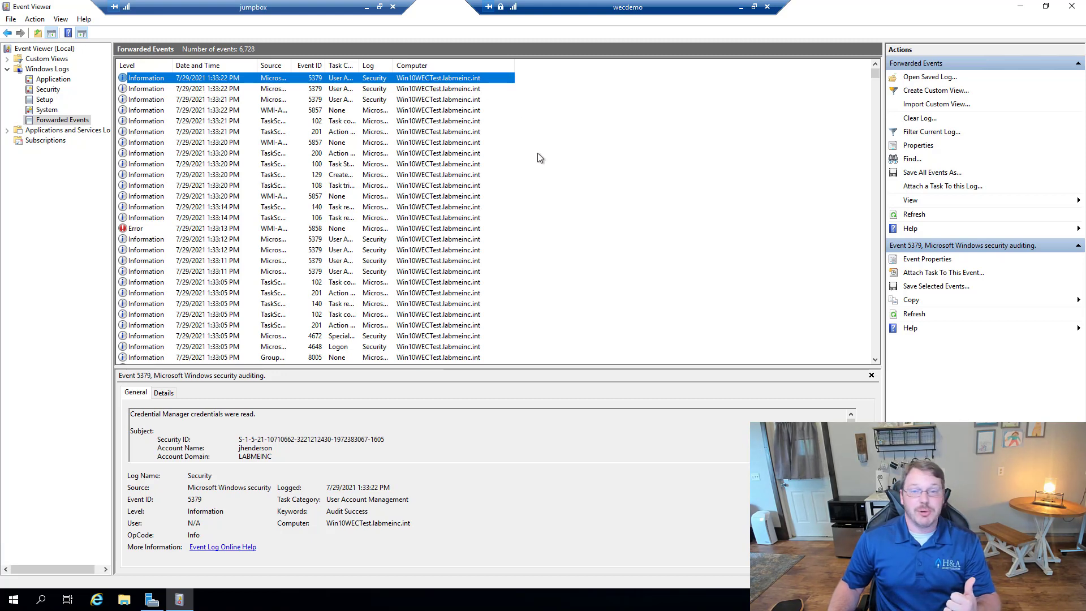
left_click(741, 7)
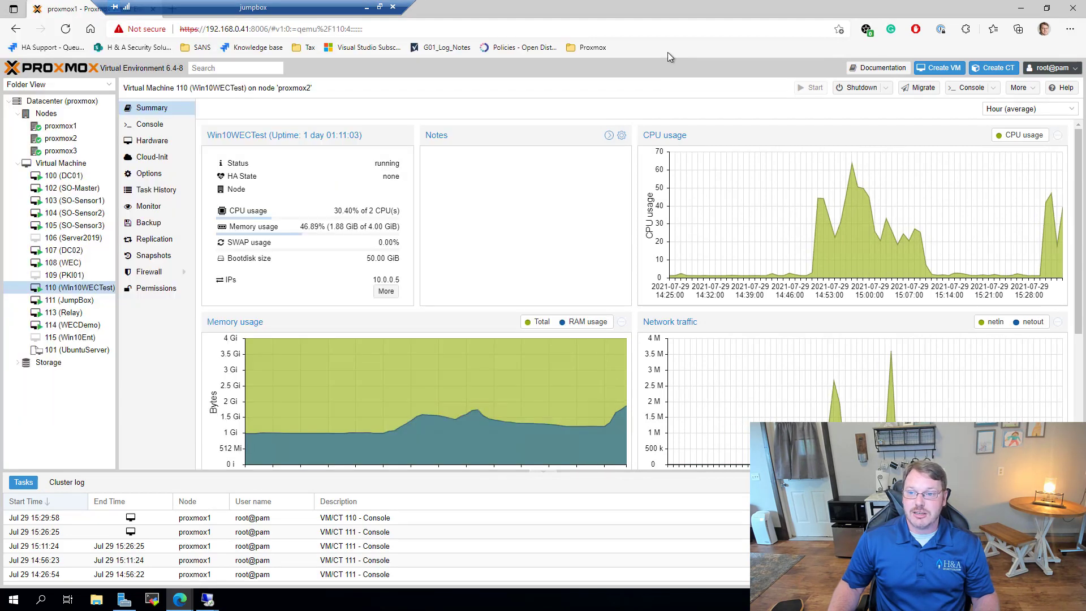
Step: Look at VM 110's Proxmox summary, then return to wecdemo's Event Viewer subscriptions list
left_click(669, 54)
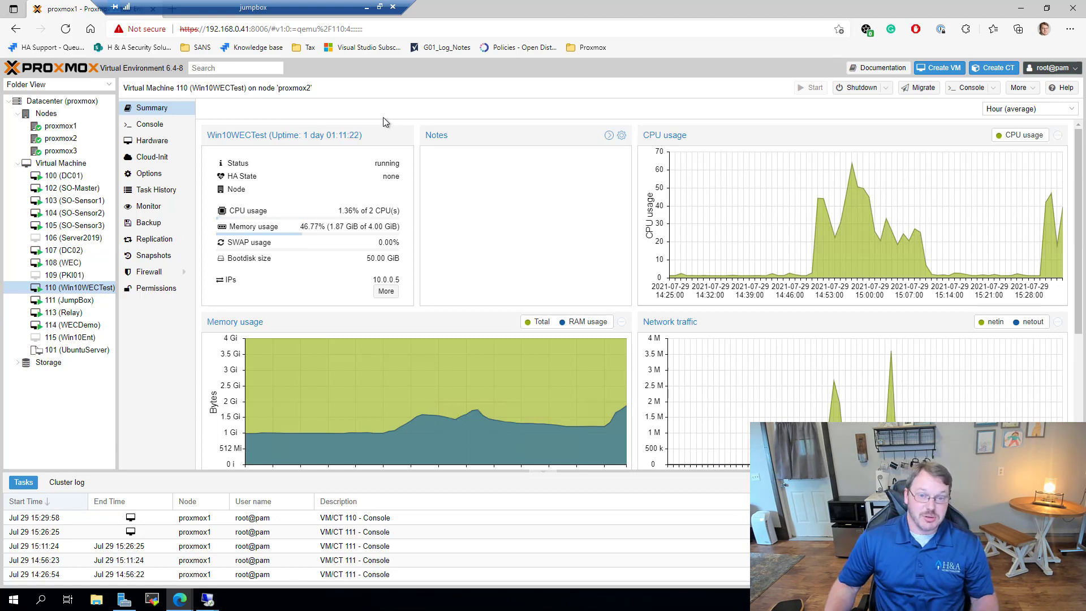
mouse_move(208, 600)
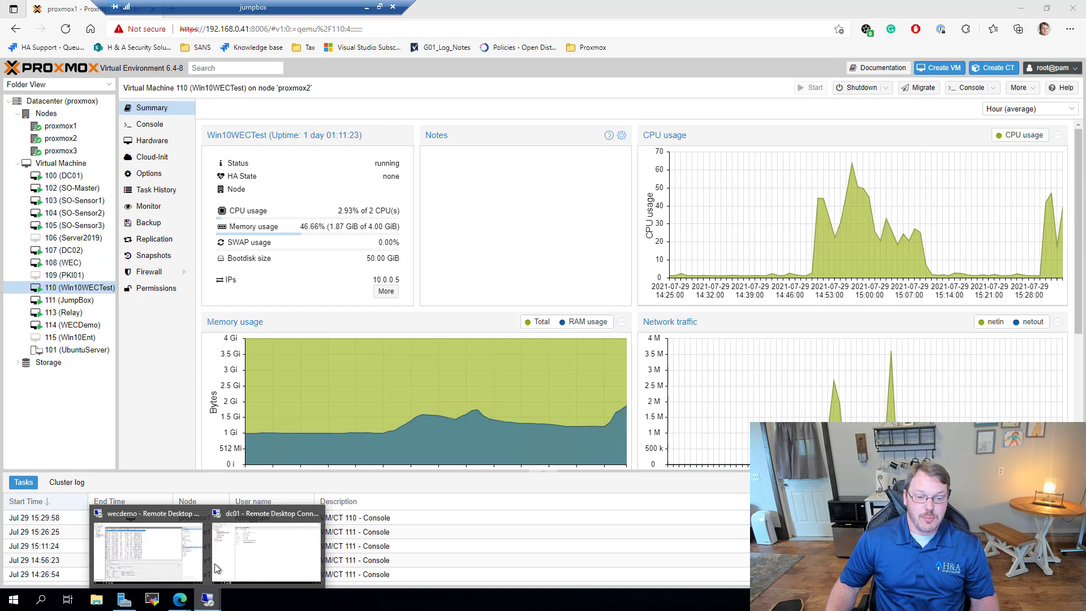
left_click(140, 551)
left_click(46, 140)
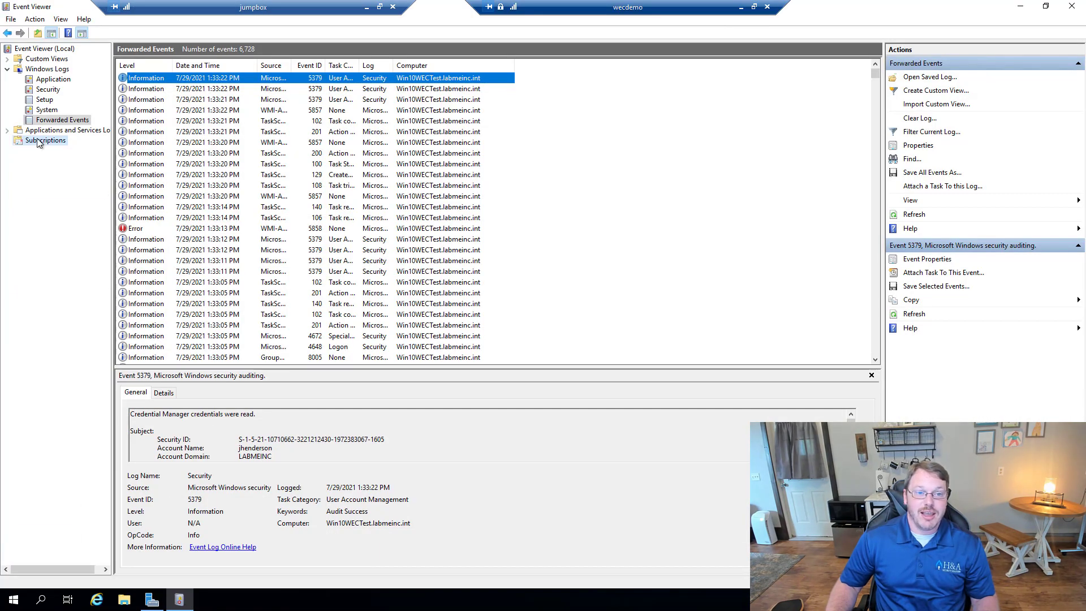
Step: Inspect the Test subscription's XML event query in Properties, then cancel both dialogs unchanged
right_click(178, 77)
left_click(211, 108)
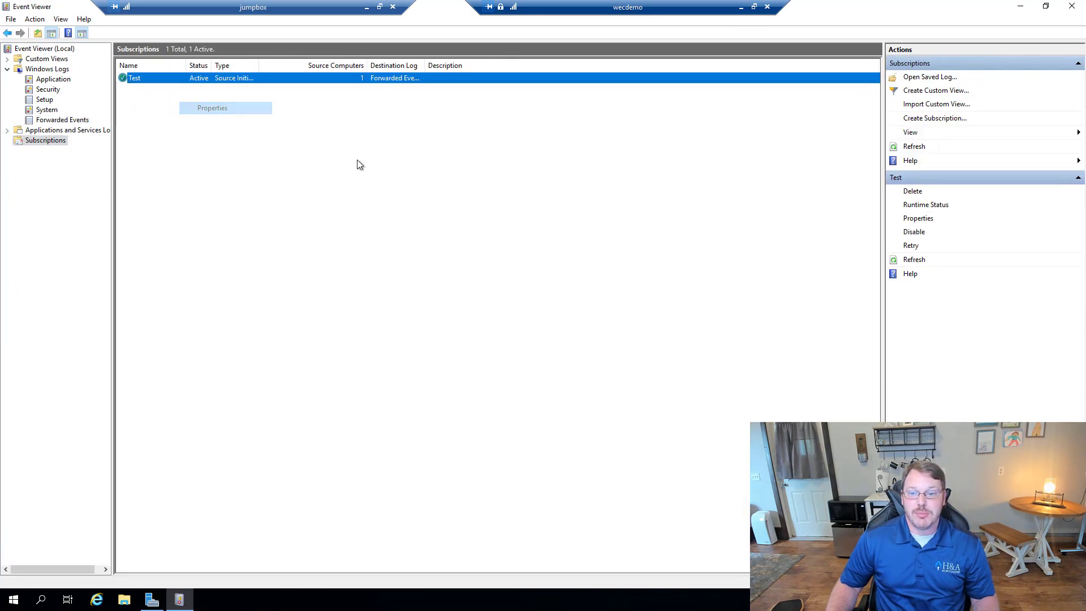
left_click(435, 321)
left_click(413, 334)
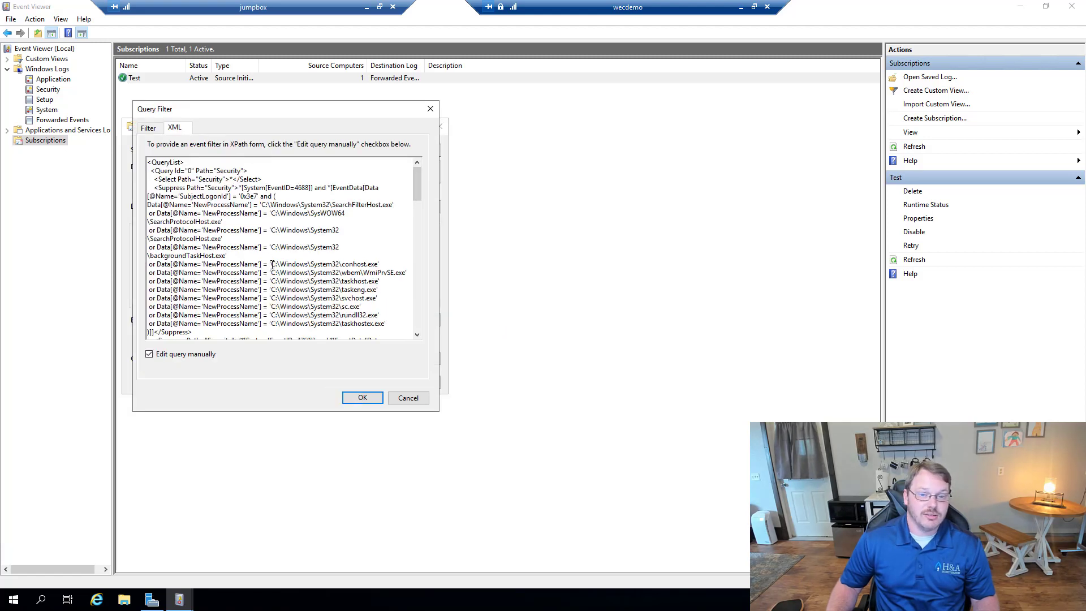
left_click_drag(193, 332, 149, 162)
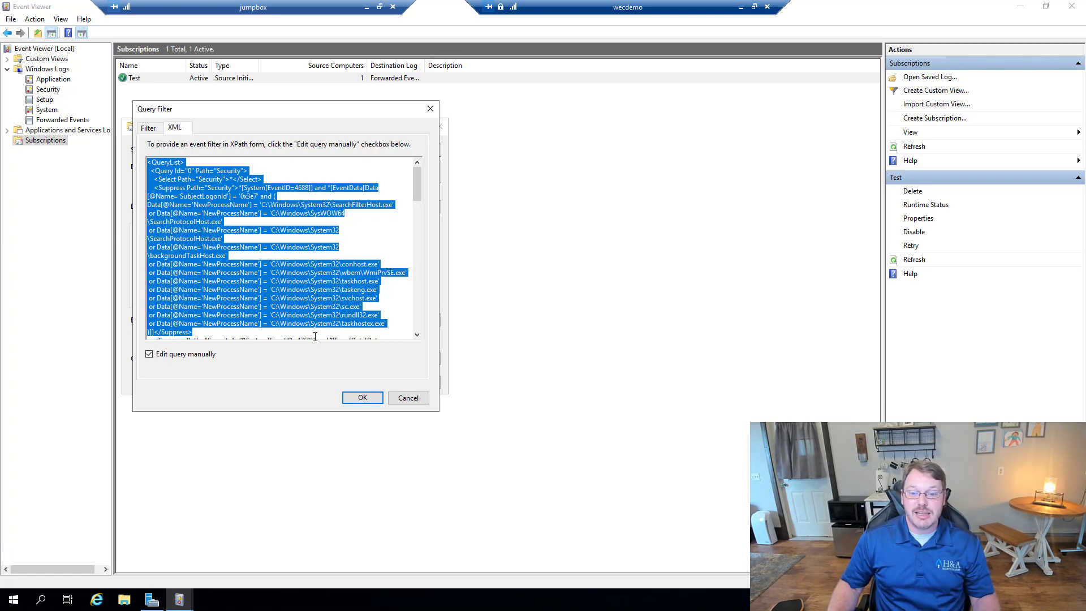
left_click(408, 397)
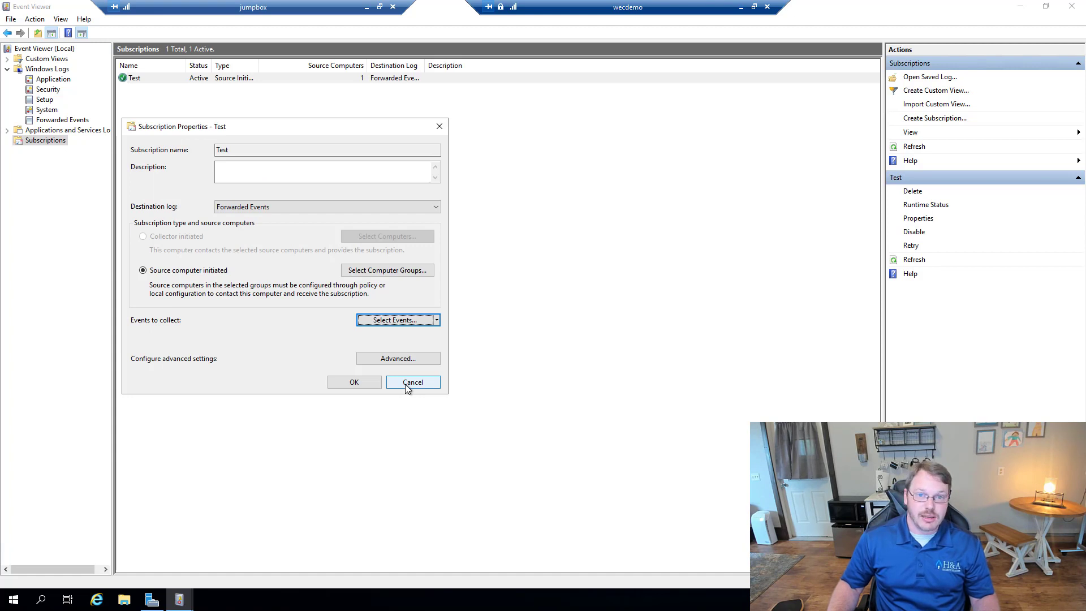
left_click(406, 383)
left_click(344, 304)
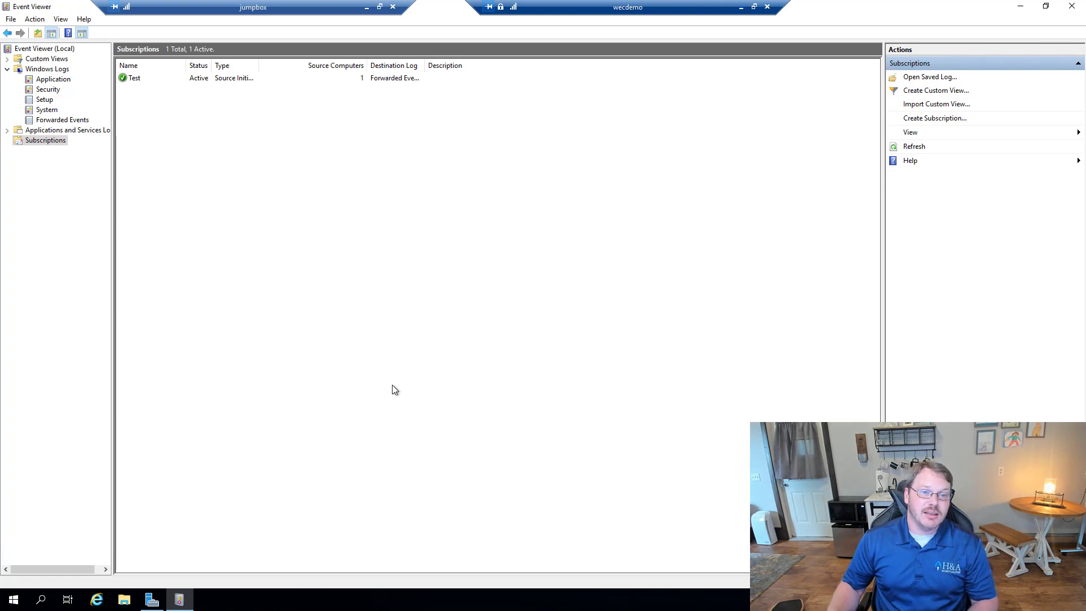
Step: Show Forwarded Events, now 6,759 events with the newest from Win10WECTest
left_click(50, 118)
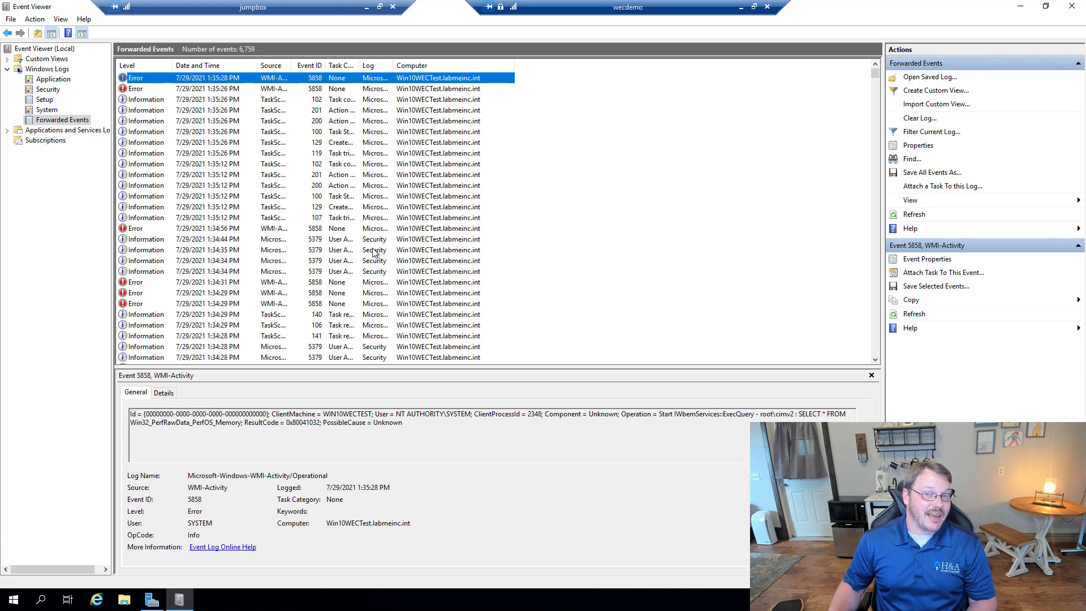
left_click(581, 302)
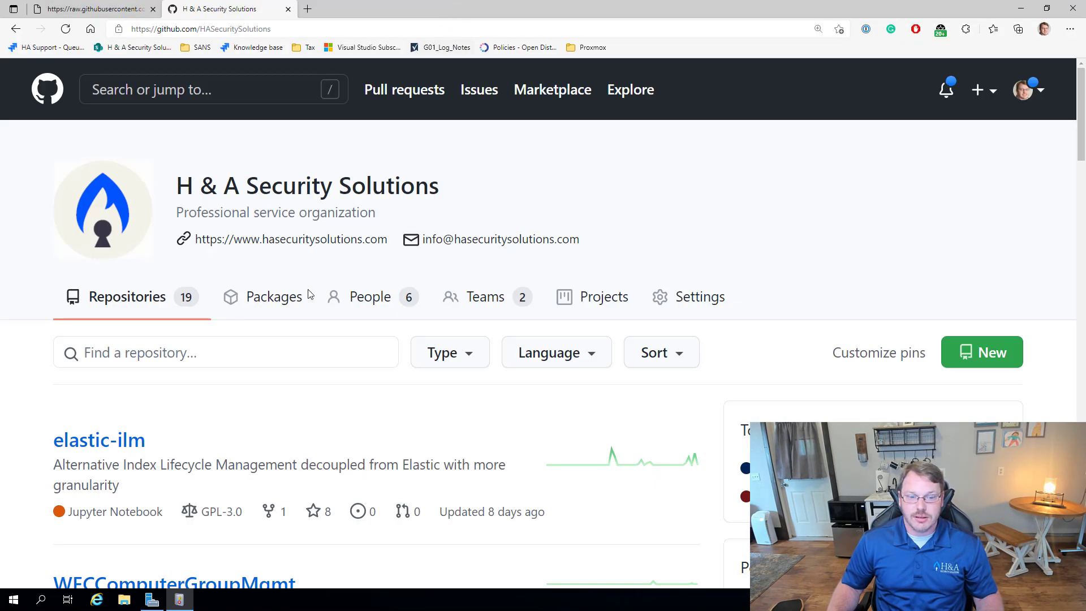
Step: Filter the organization's repositories by 'wec' and open the WECComputerGroupMgmt result
left_click(189, 356)
scroll(189, 356, "down", 3)
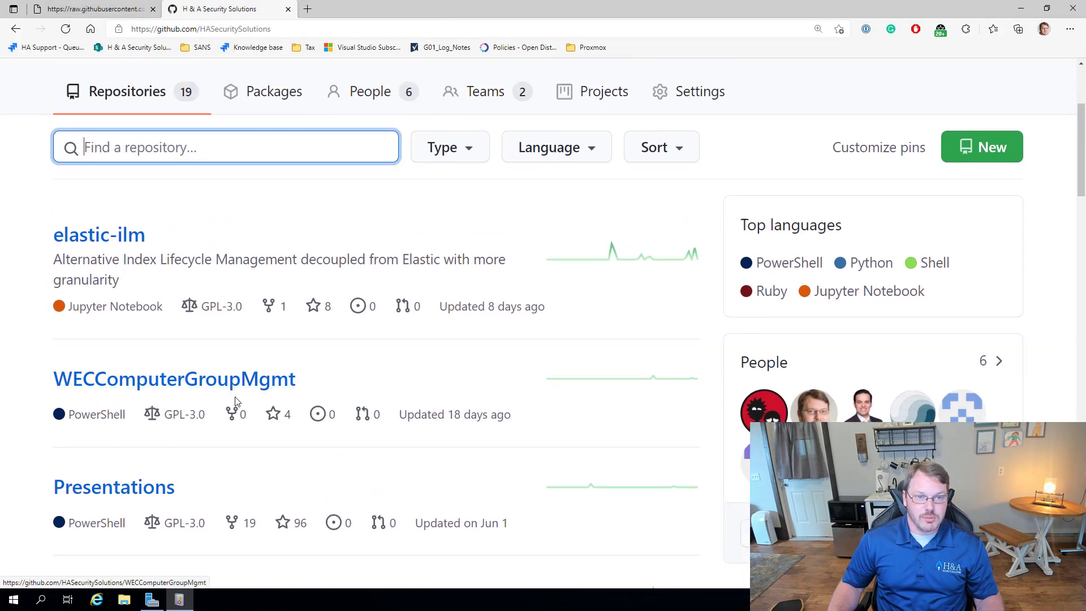
scroll(227, 90, "up", 3)
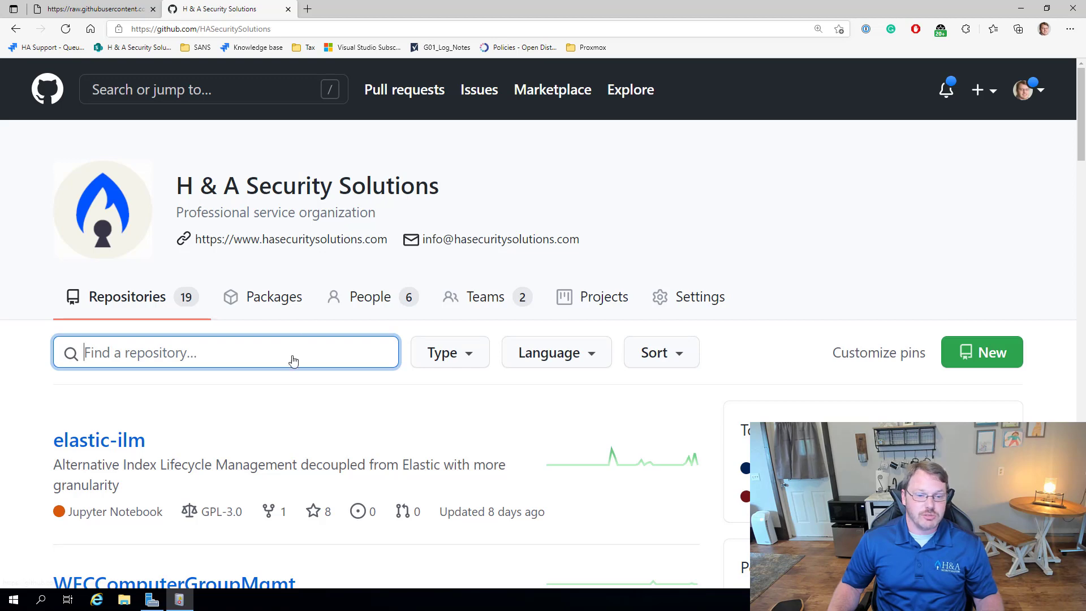
scroll(226, 395, "down", 3)
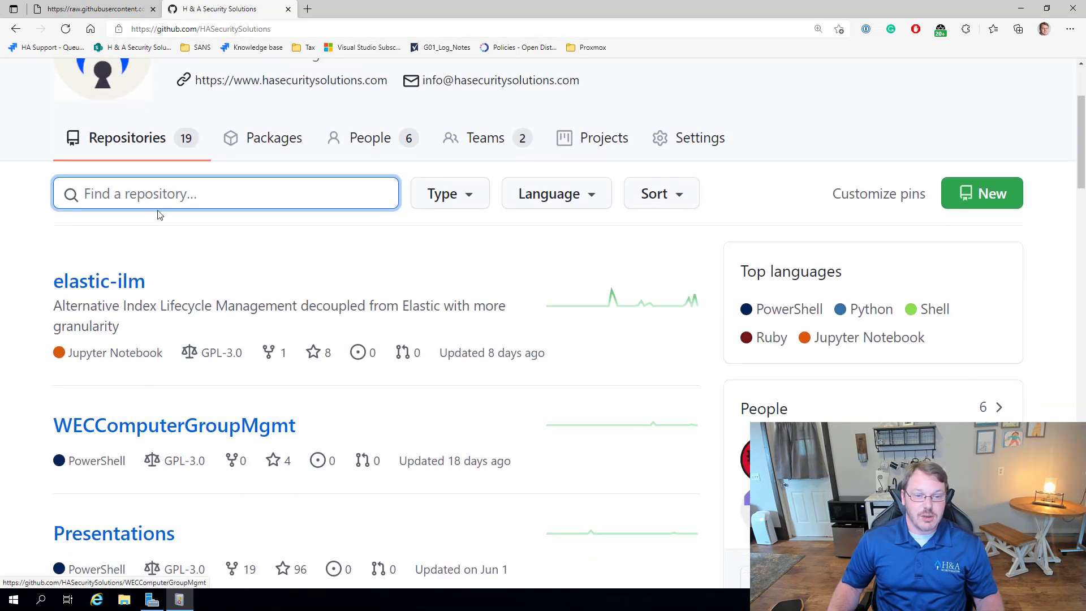
type("wec")
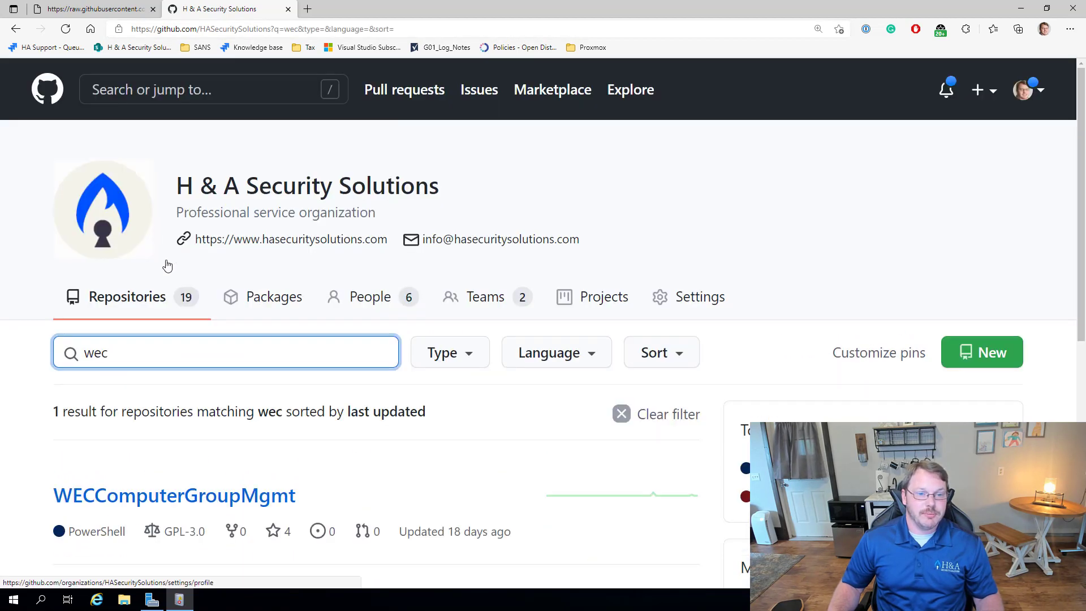
left_click(181, 493)
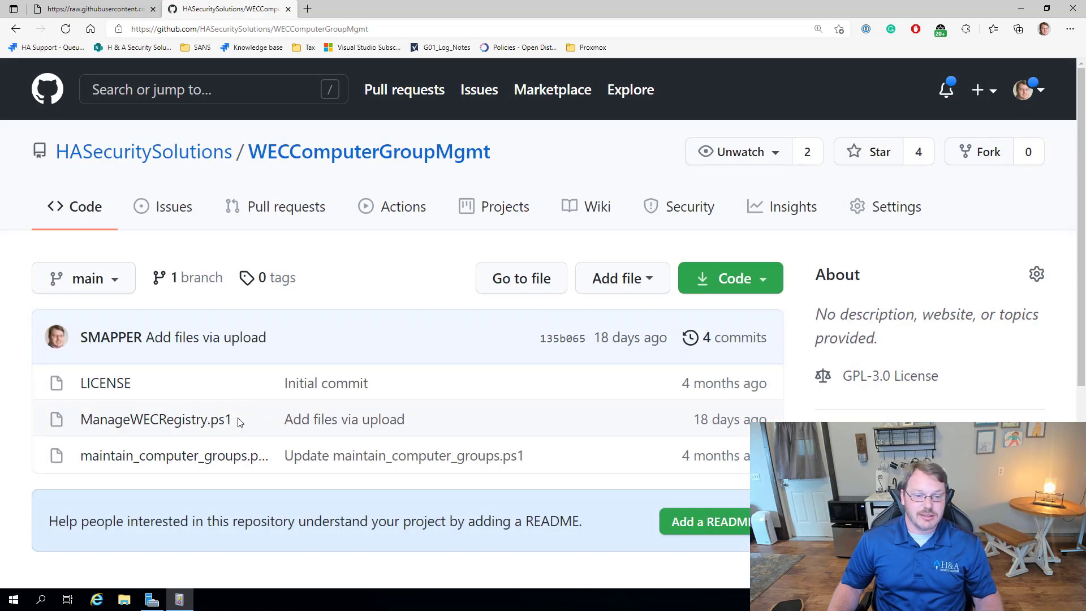
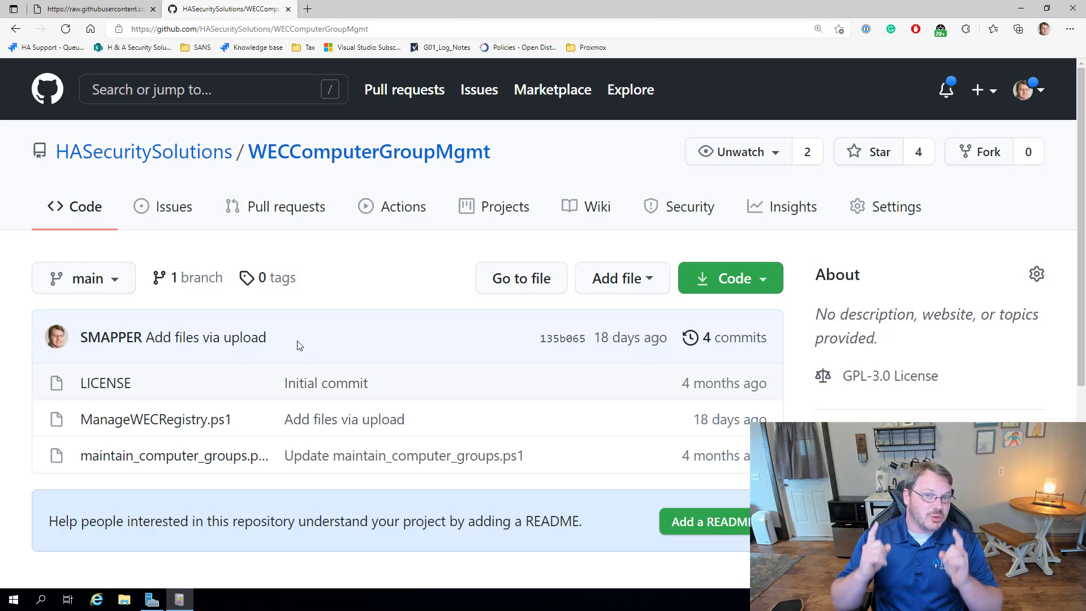
Step: Open ManageWECRegistry.ps1 and select the EventCollector Subscriptions registry path on line 14
left_click(159, 425)
scroll(288, 347, "down", 7)
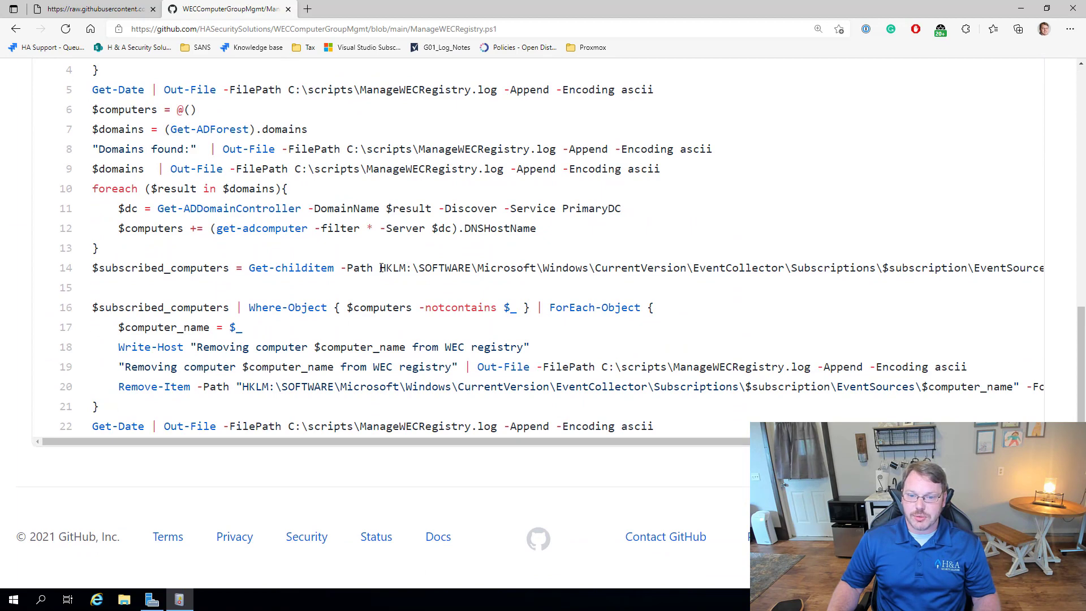
left_click_drag(380, 267, 876, 272)
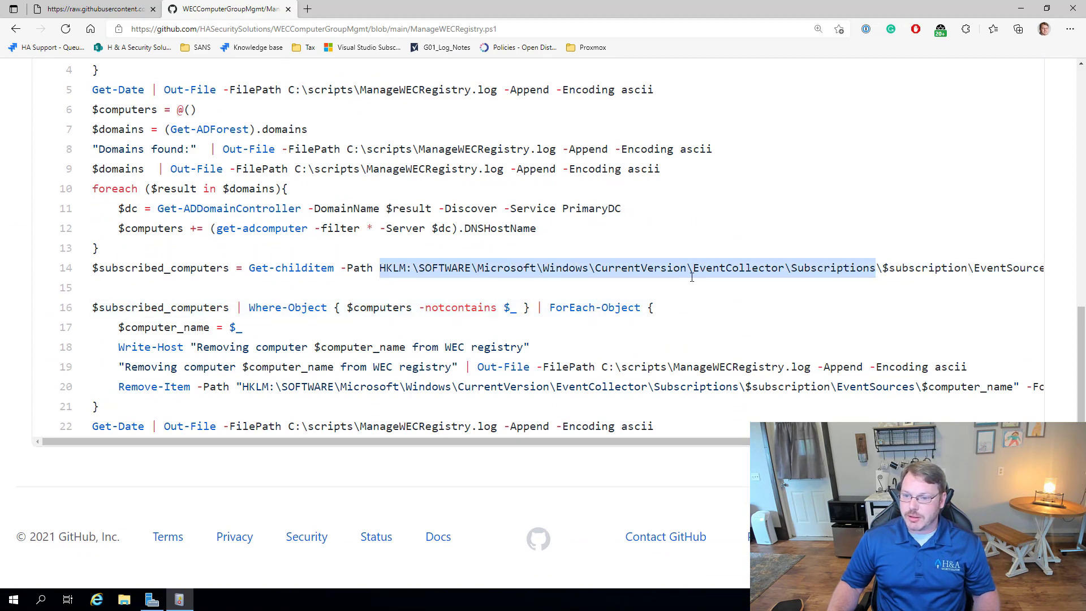
left_click(153, 601)
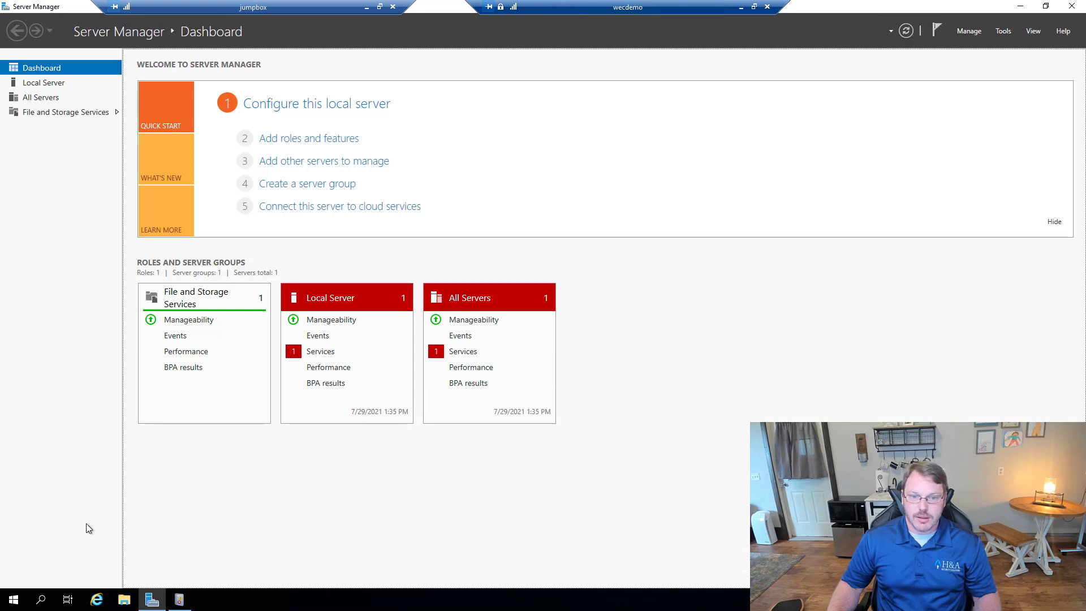
Step: Launch Registry Editor with regedit and approve it to run elevated
key("super+r")
type("regedit")
key("Return")
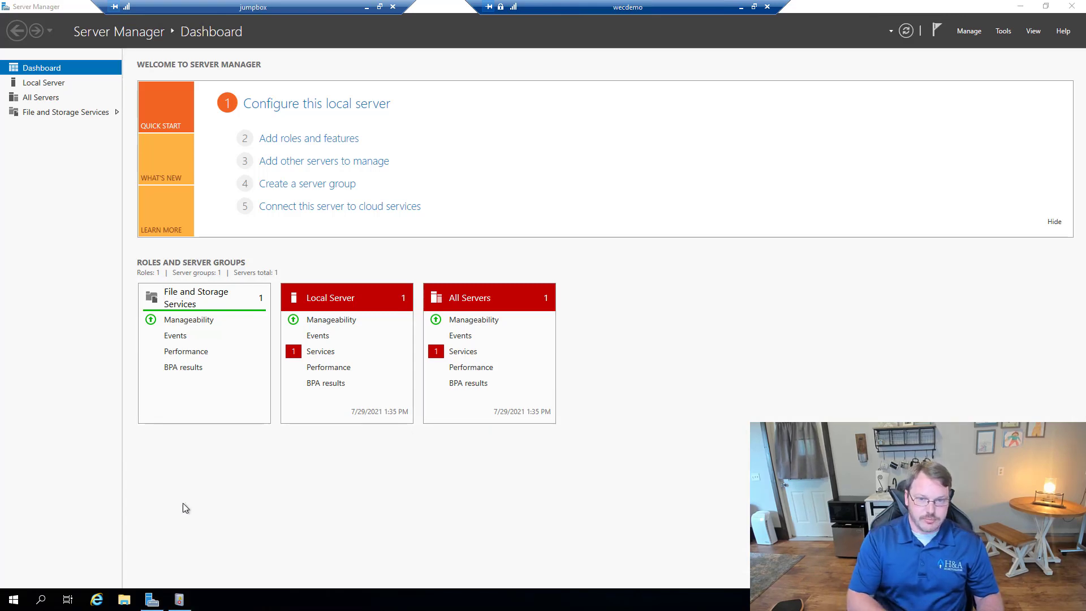
left_click(483, 372)
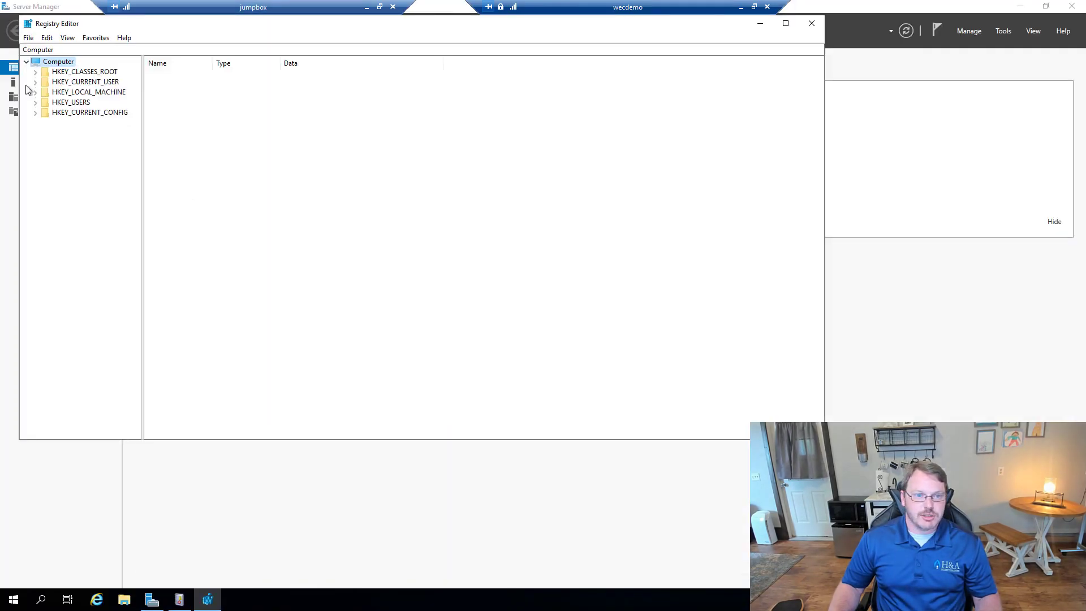
Step: Expand HKLM down through SOFTWARE\Microsoft\Windows\CurrentVersion to the EventCollector key
double_click(73, 93)
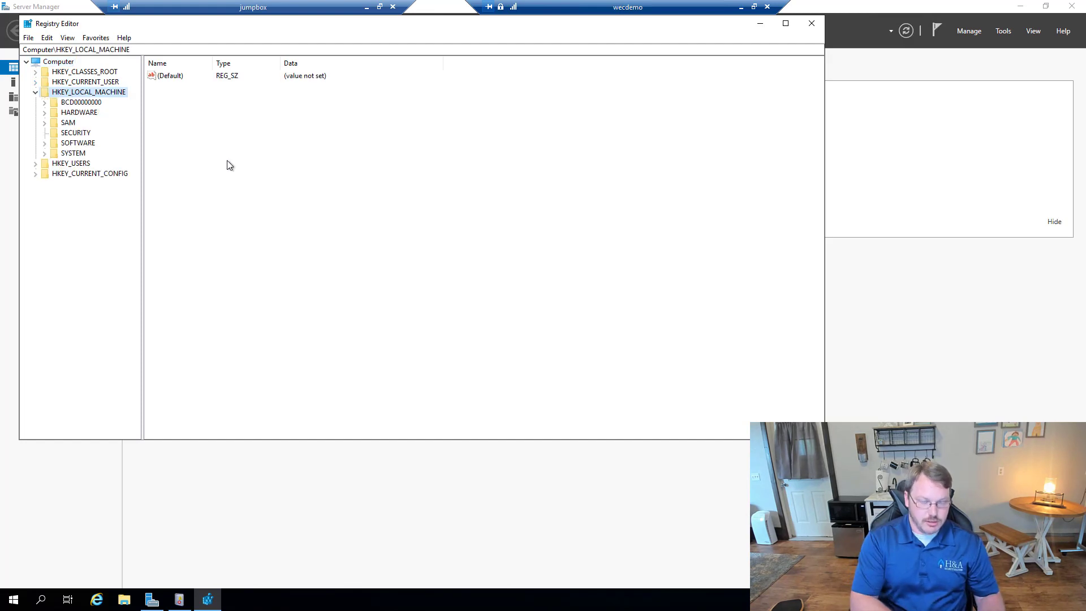
type("so")
key("Right")
key("m")
key("Right")
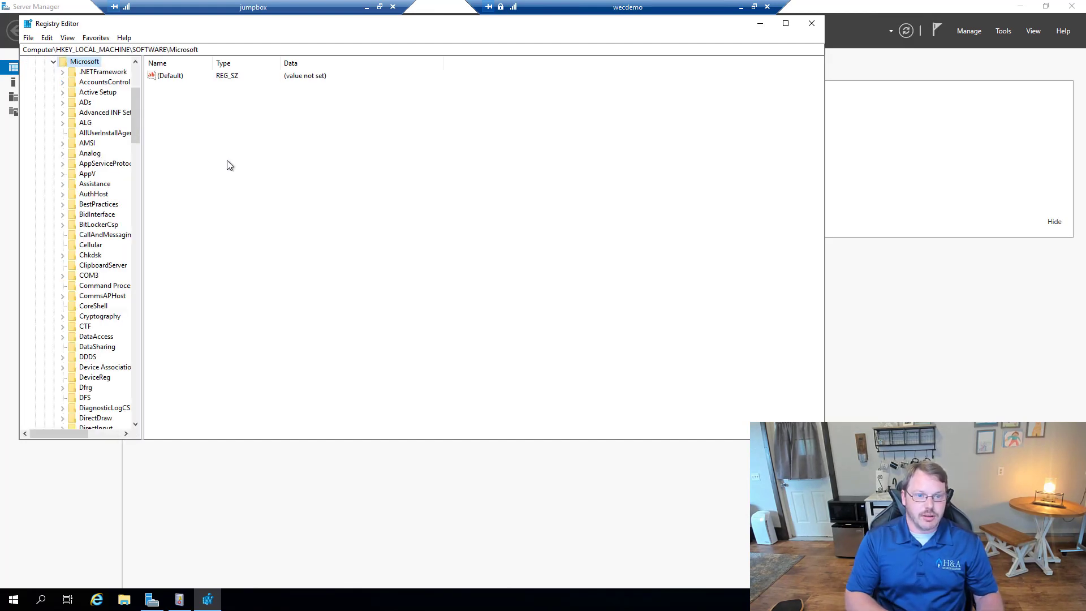
type("windows")
key("Right")
key("Right")
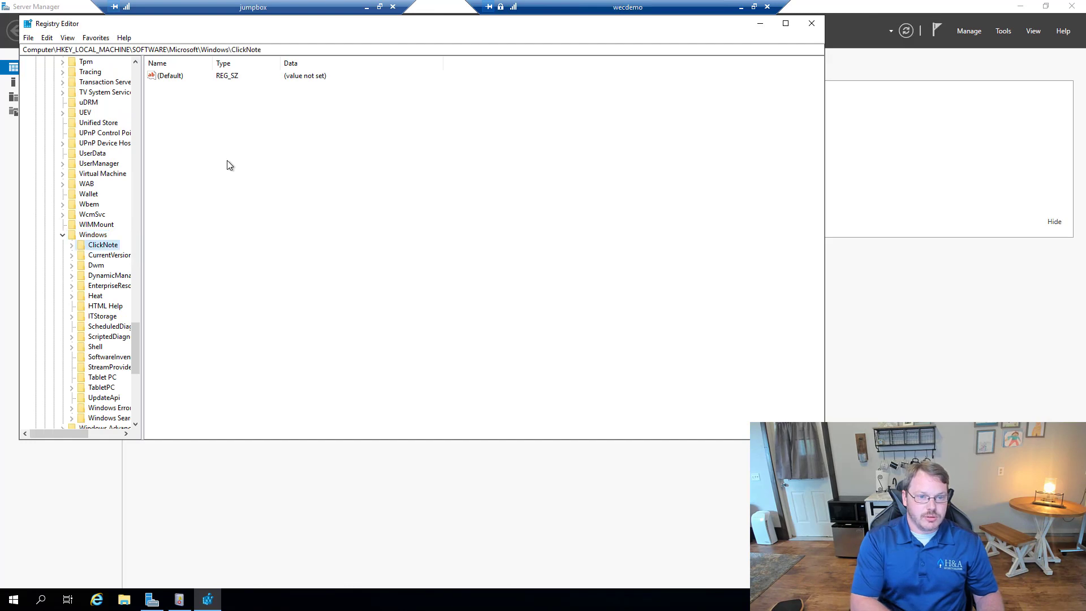
key("Down")
key("Right")
key("e")
key("Right")
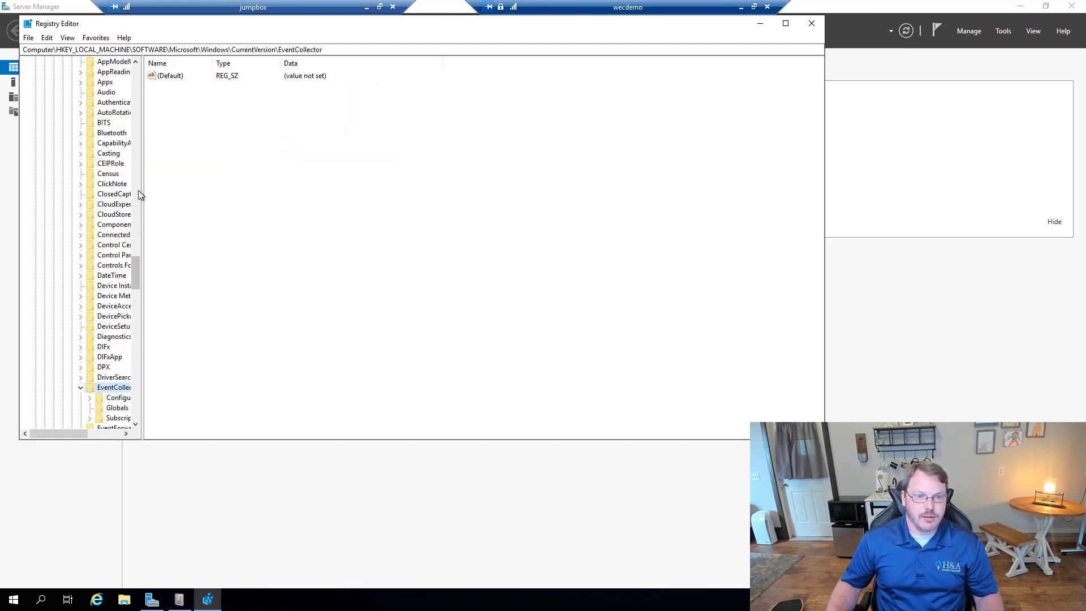
Step: Widen the key tree and expand EventCollector's Subscriptions key
left_click_drag(140, 190, 201, 188)
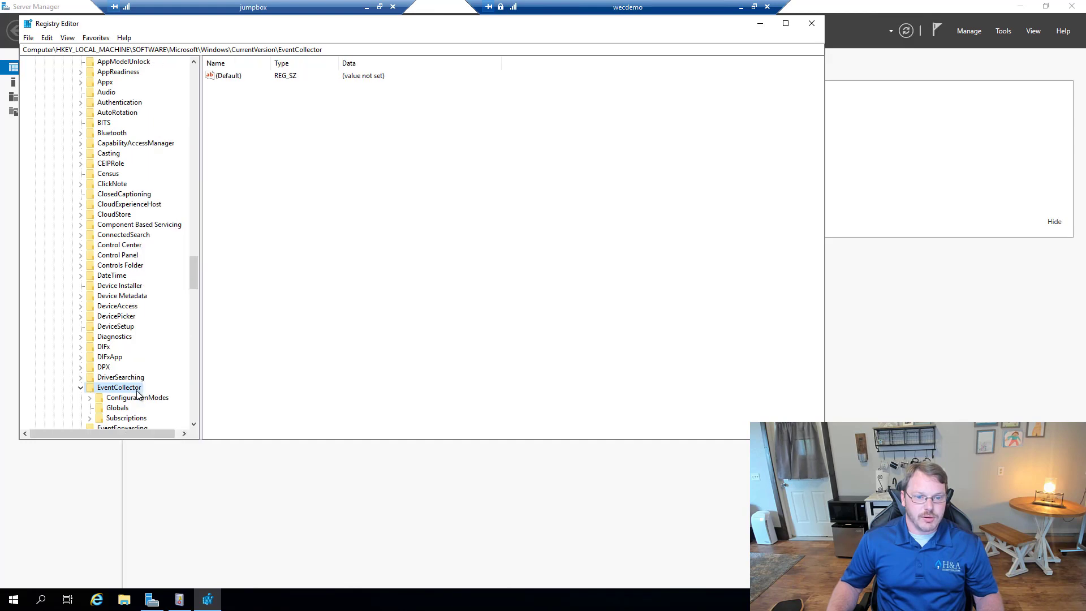
left_click(126, 422)
key("Right")
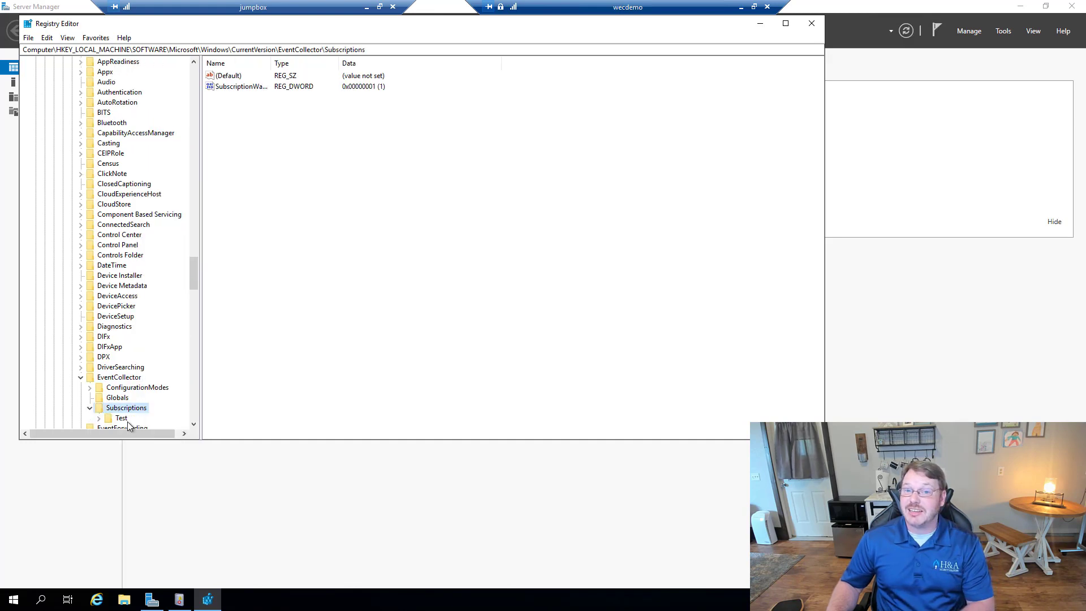
Step: Expand the Test subscription and widen the Name column to read settings like ReadExistingEvents
left_click(121, 418)
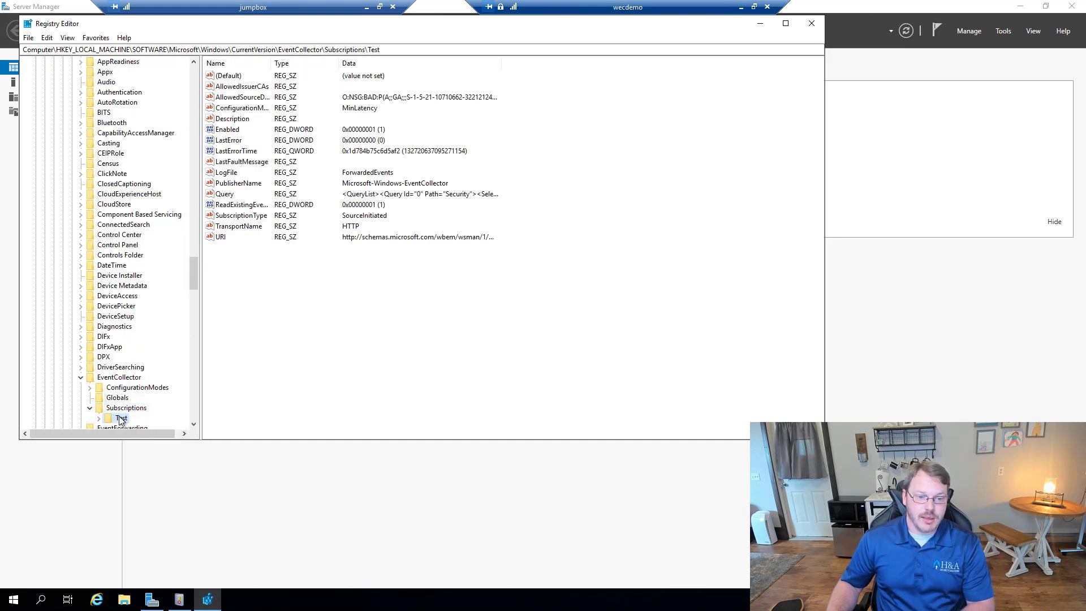
key("Right")
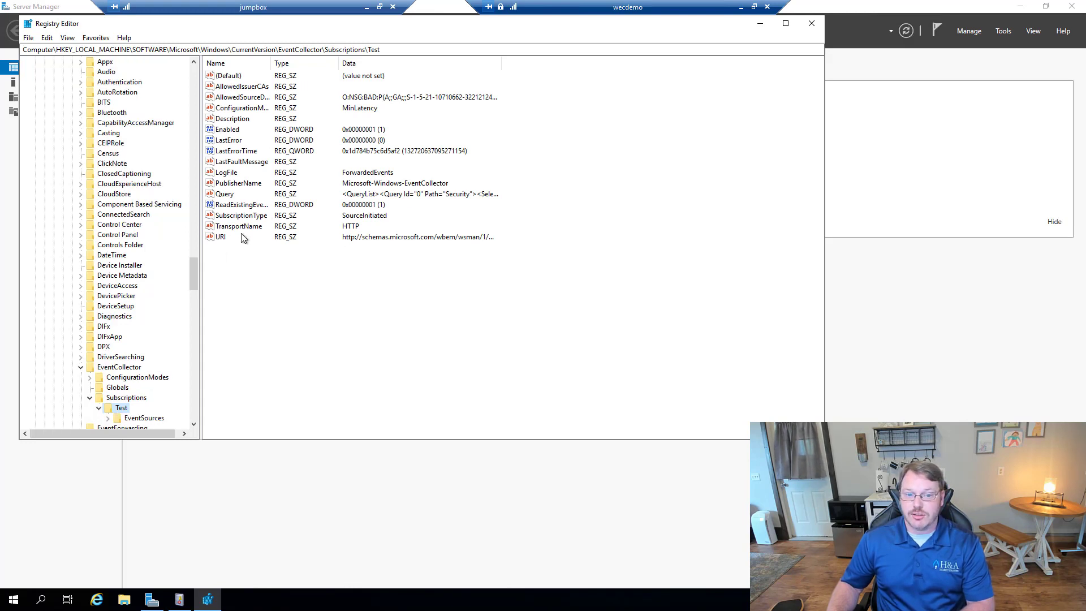
left_click(244, 206)
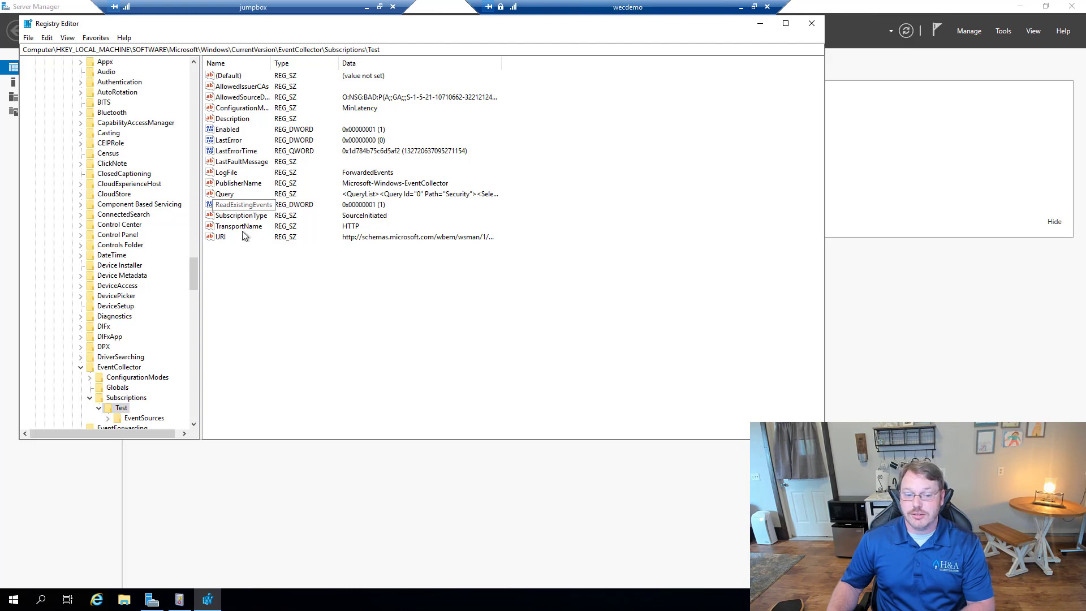
double_click(272, 63)
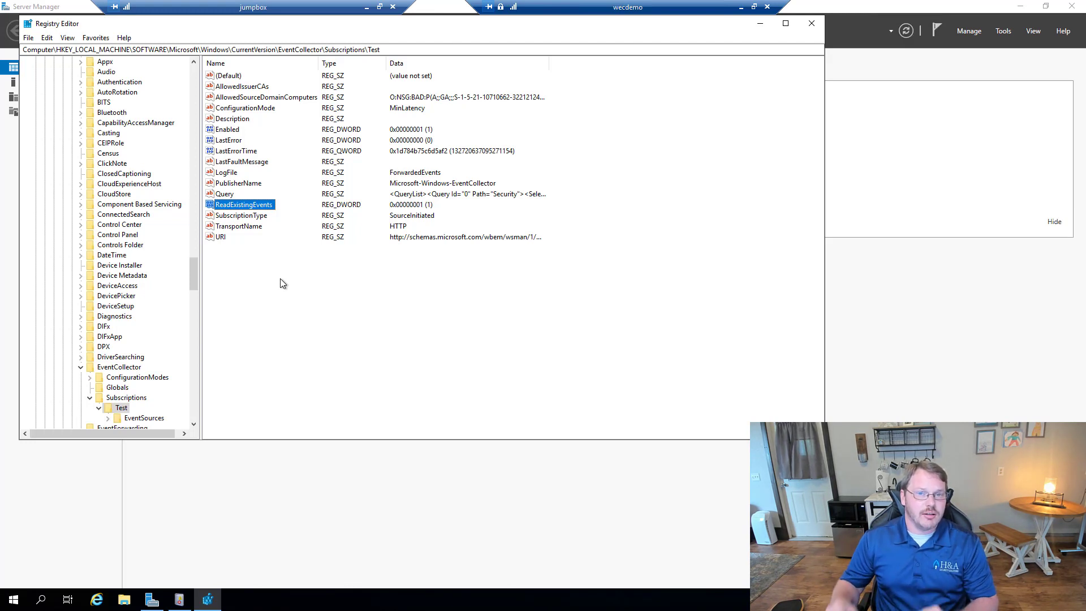
Step: Expand EventSources and select the Win10WECTest.labmeinc.int source entry
left_click(146, 422)
double_click(146, 422)
left_click(148, 419)
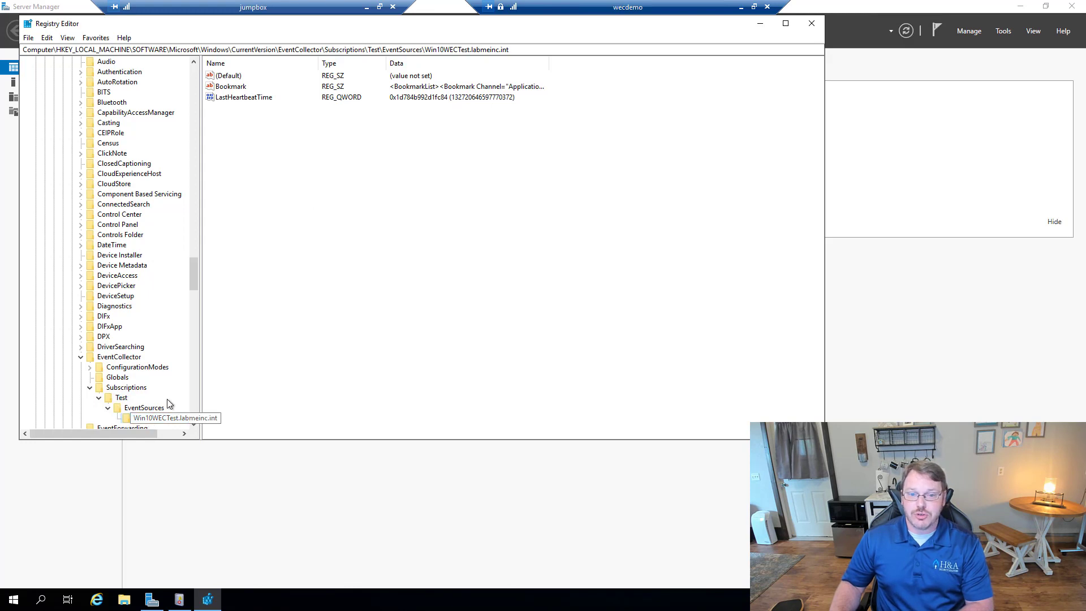
Step: Open the Bookmark value and inspect the Security channel bookmark's record id
left_click(237, 89)
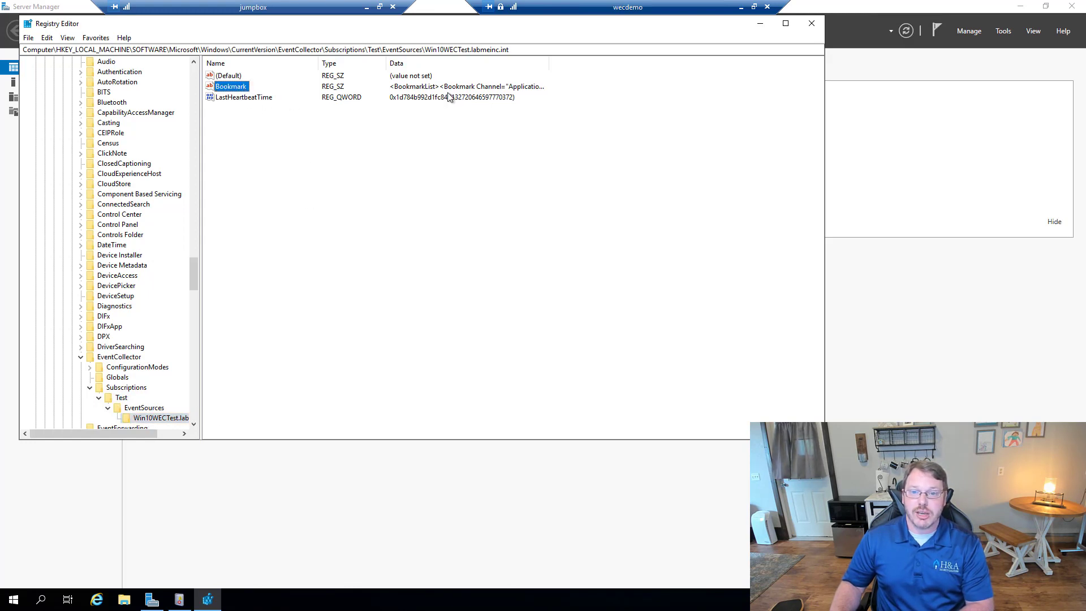
double_click(237, 89)
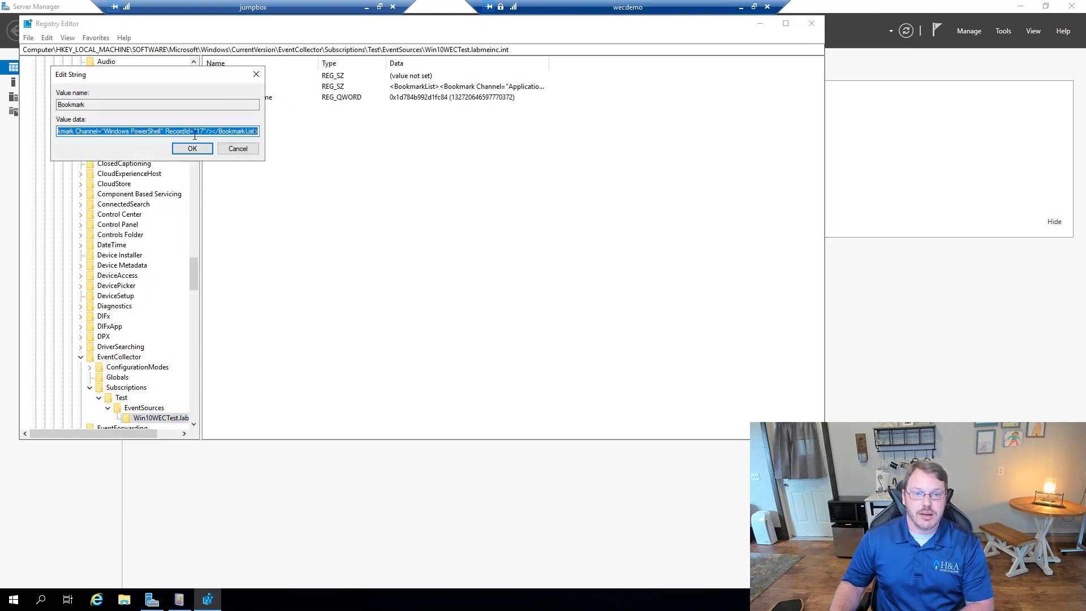
left_click(194, 131)
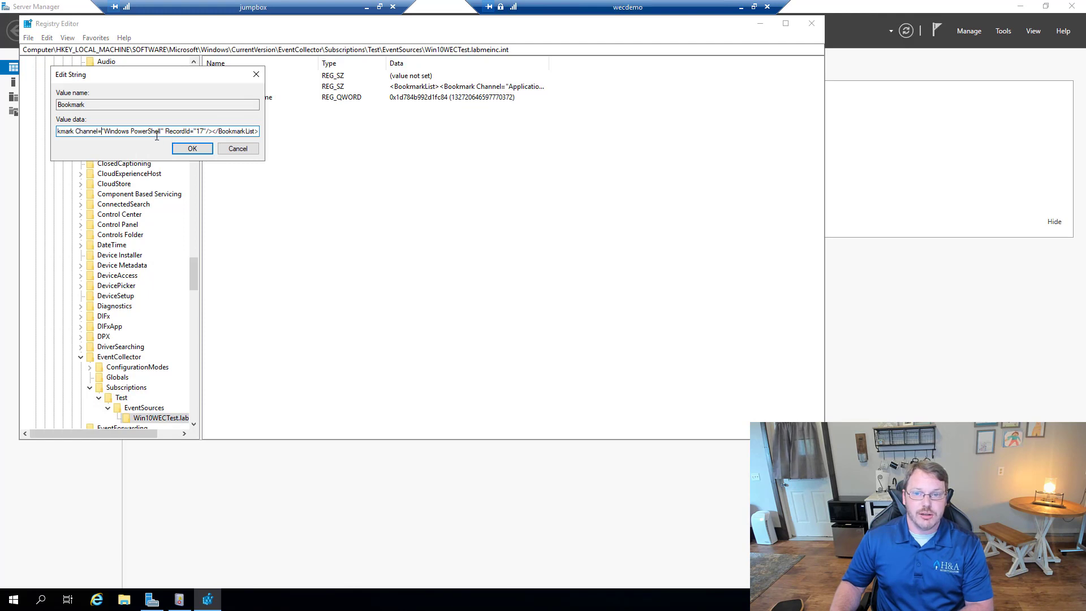
key("Left")
key("Left")
key("Left")
key("Left")
key("Left")
key("Left")
key("Left")
key("Left")
key("Left")
key("Left")
key("Left")
key("Left")
key("Left")
key("Left")
key("Left")
key("Left")
key("Left")
key("Left")
key("Left")
key("Left")
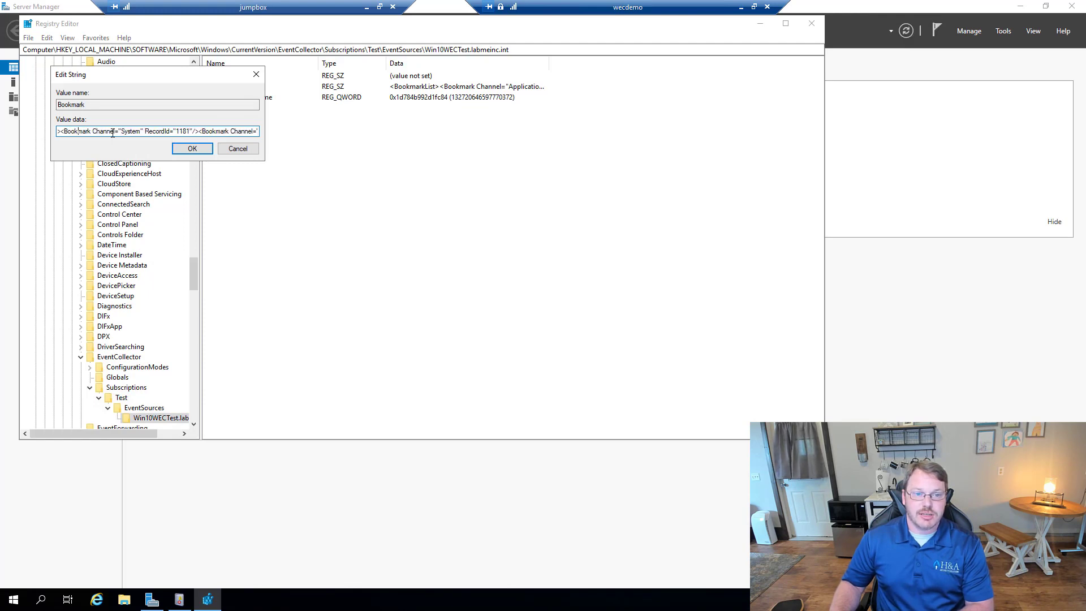
key("Left")
key("Left")
key("Left")
key("Left")
key("Left")
key("Left")
key("Left")
key("Left")
key("Left")
key("Left")
key("Left")
key("Left")
key("Left")
key("Left")
key("Left")
key("Left")
key("Left")
key("Left")
key("Left")
key("Left")
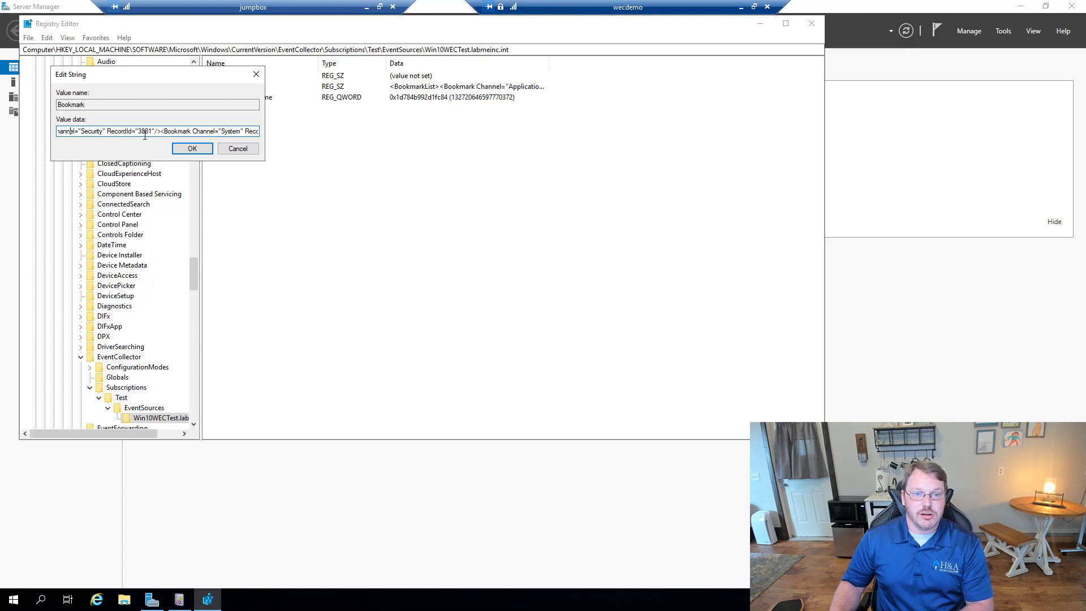
double_click(145, 133)
left_click(145, 133)
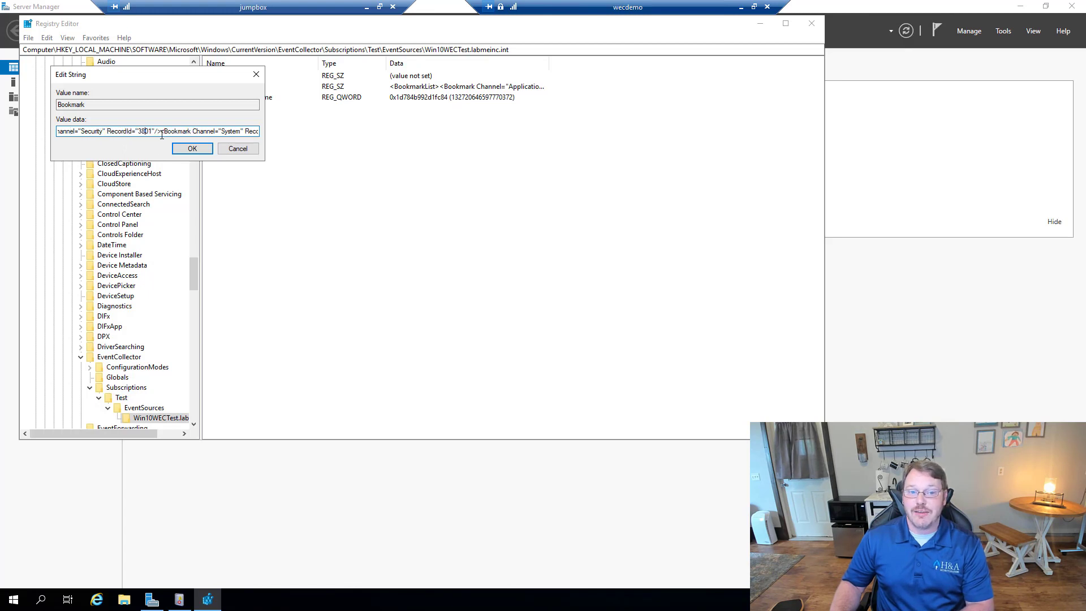
Step: Cancel the Bookmark dialog unchanged, select LastHeartbeatTime, and minimize the remote session
left_click(238, 148)
left_click(230, 101)
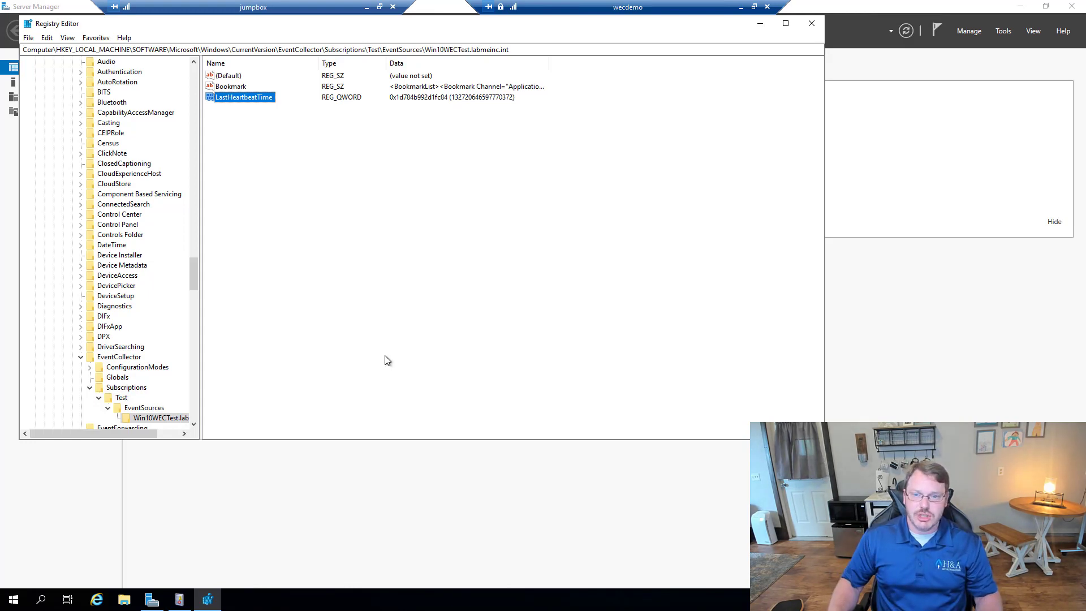
left_click(740, 7)
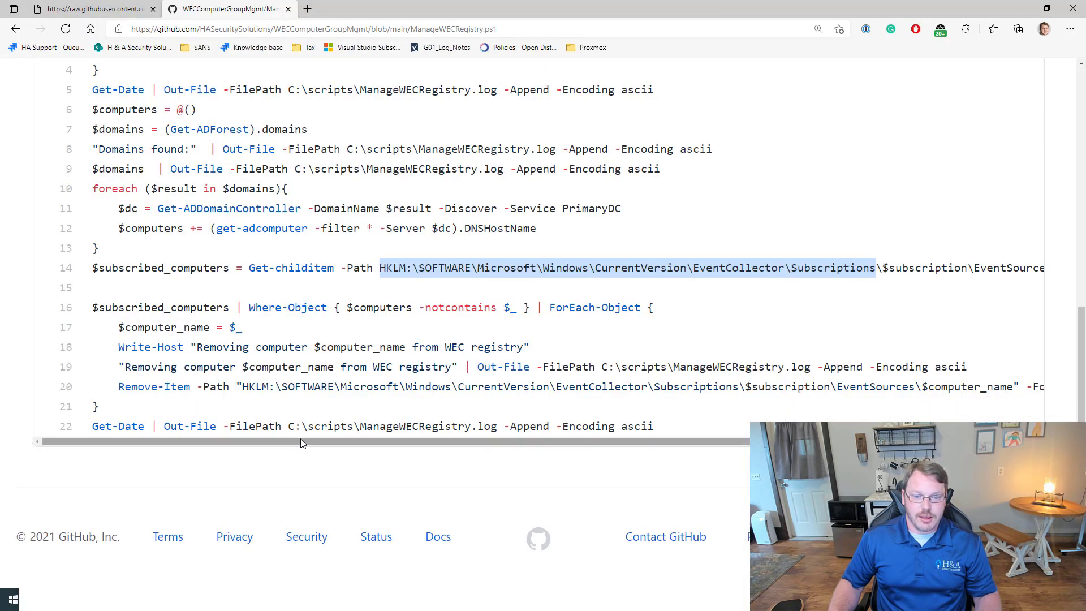
Step: Highlight the forest domains, domain controller lookup, registry removal and computers lines in ManageWECRegistry.ps1
scroll(251, 400, "up", 8)
scroll(251, 400, "down", 2)
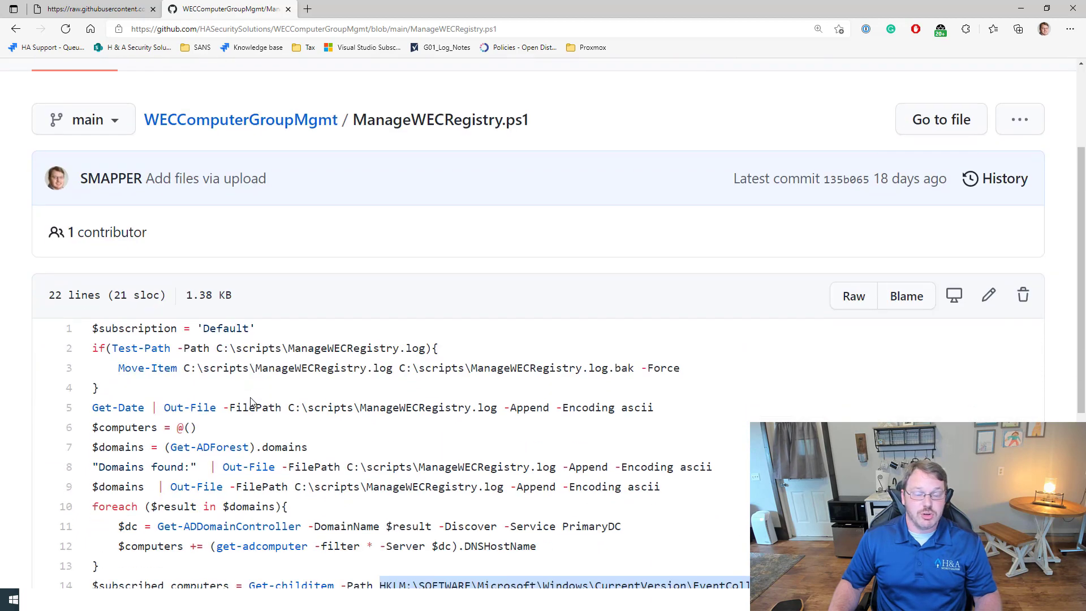
left_click_drag(353, 119, 528, 120)
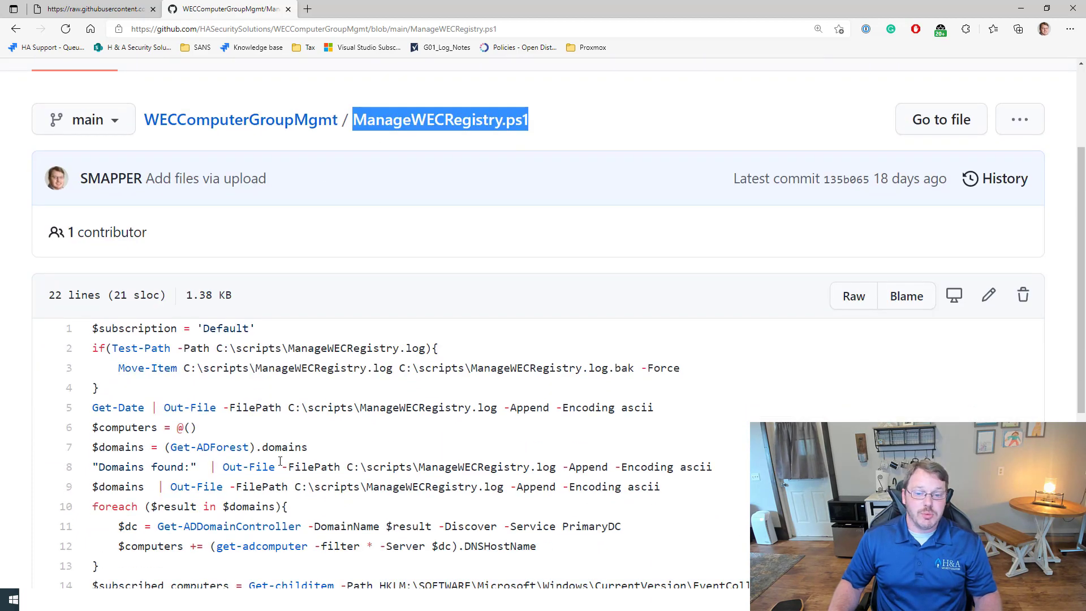
scroll(280, 461, "down", 3)
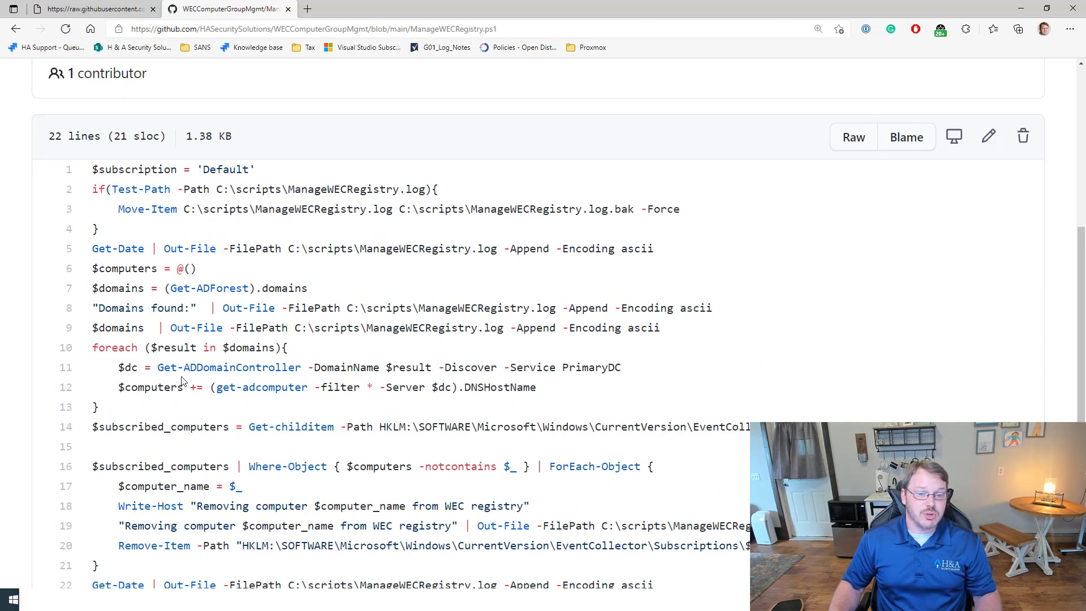
left_click_drag(156, 367, 626, 376)
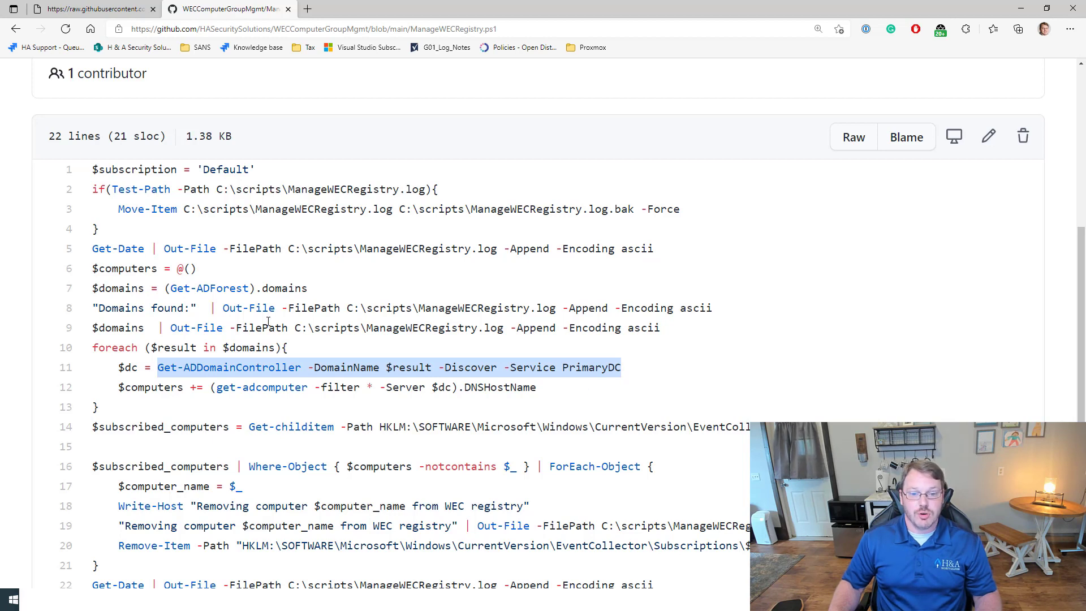
left_click_drag(308, 290, 87, 297)
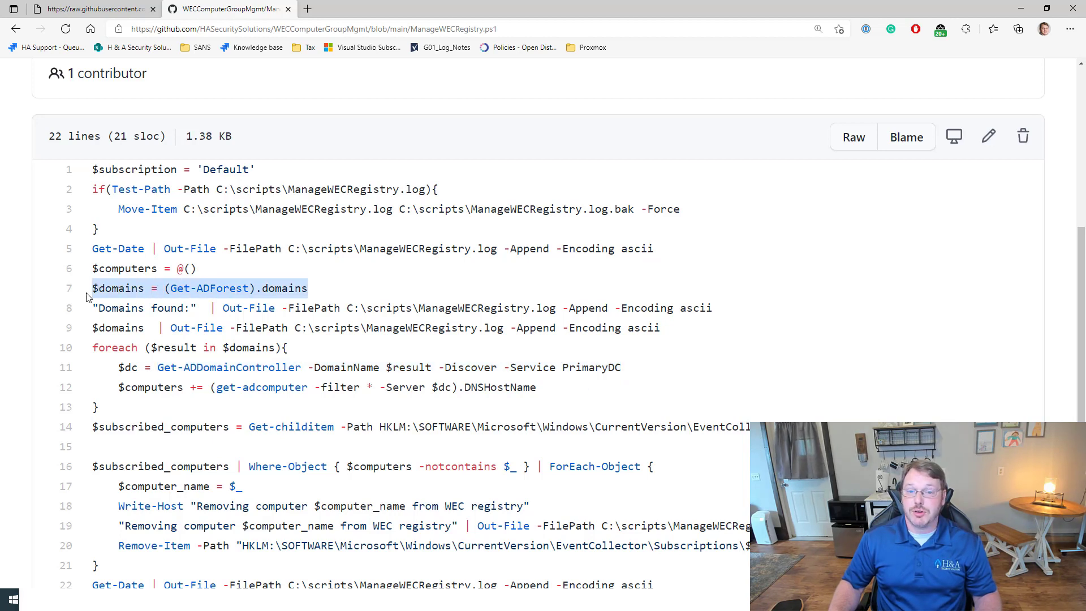
left_click_drag(156, 366, 646, 367)
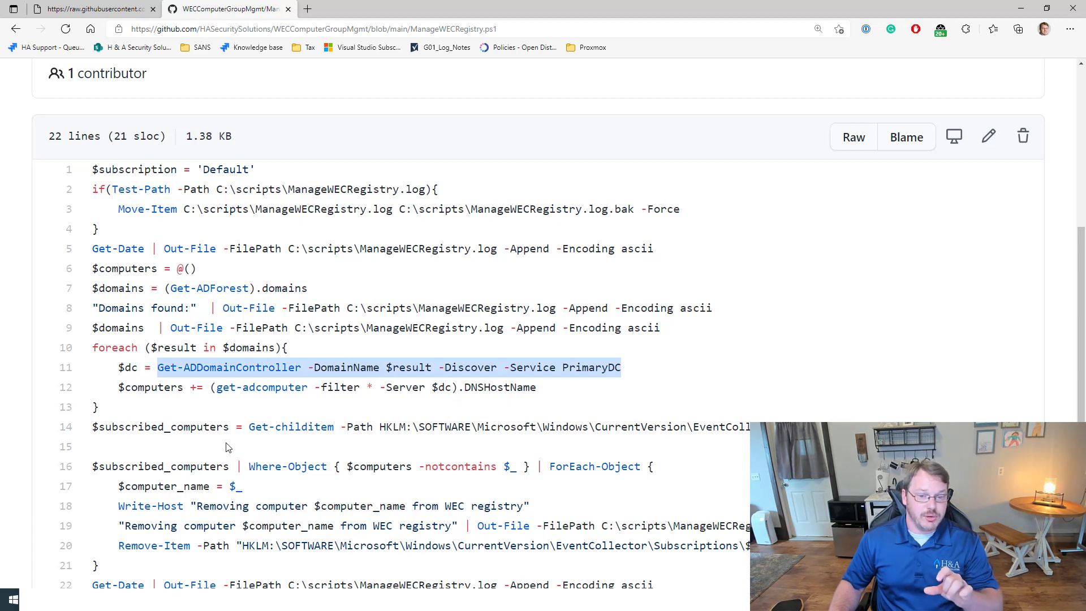
scroll(391, 331, "down", 3)
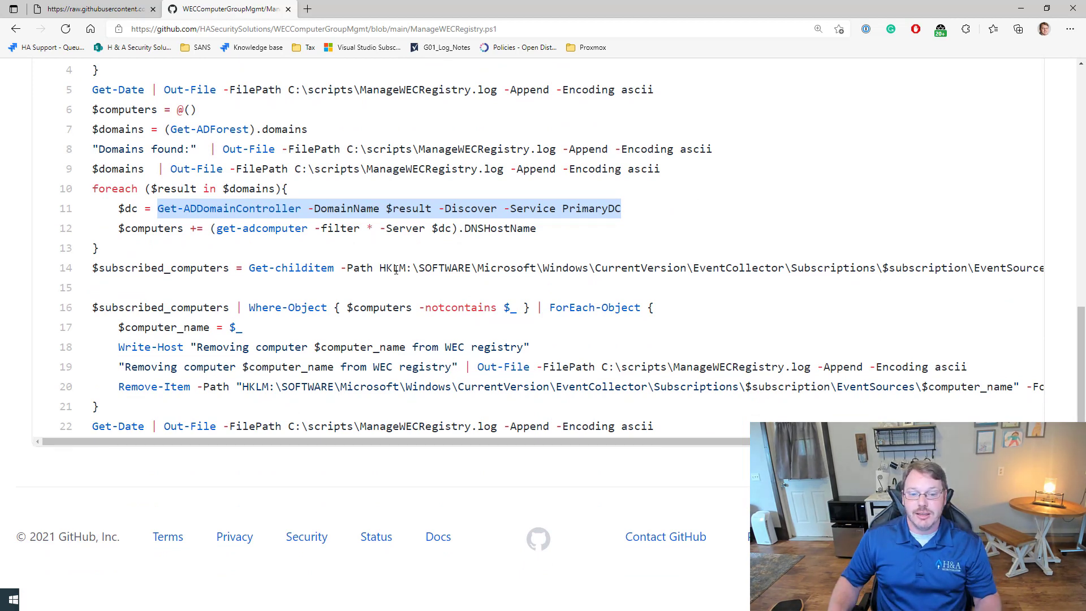
left_click_drag(121, 388, 628, 388)
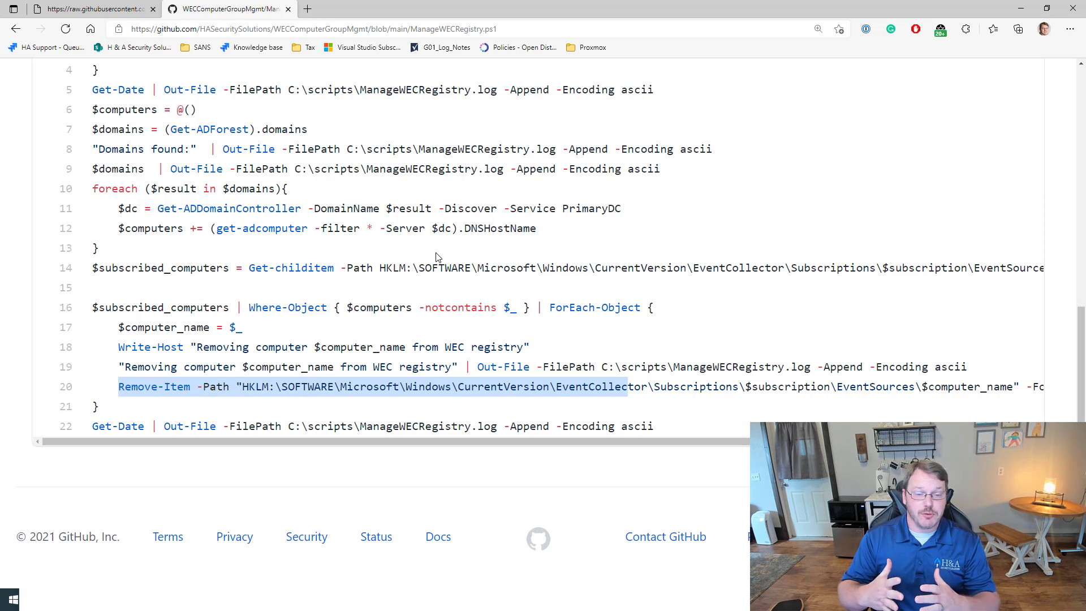
double_click(141, 228)
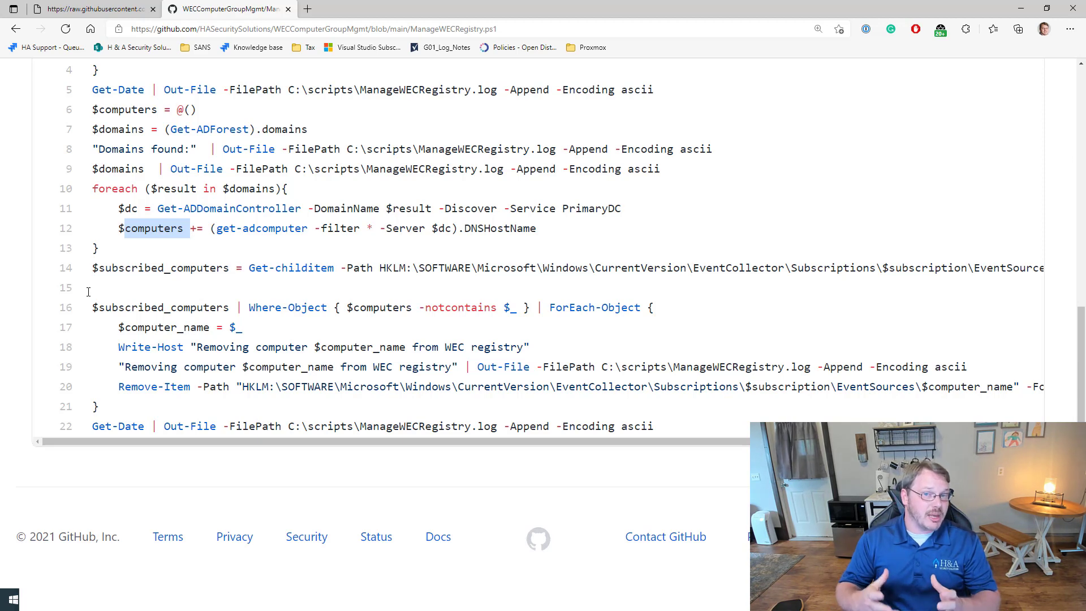
Step: Highlight 'WECRegistry' within the ManageWECRegistry file name
scroll(439, 280, "up", 8)
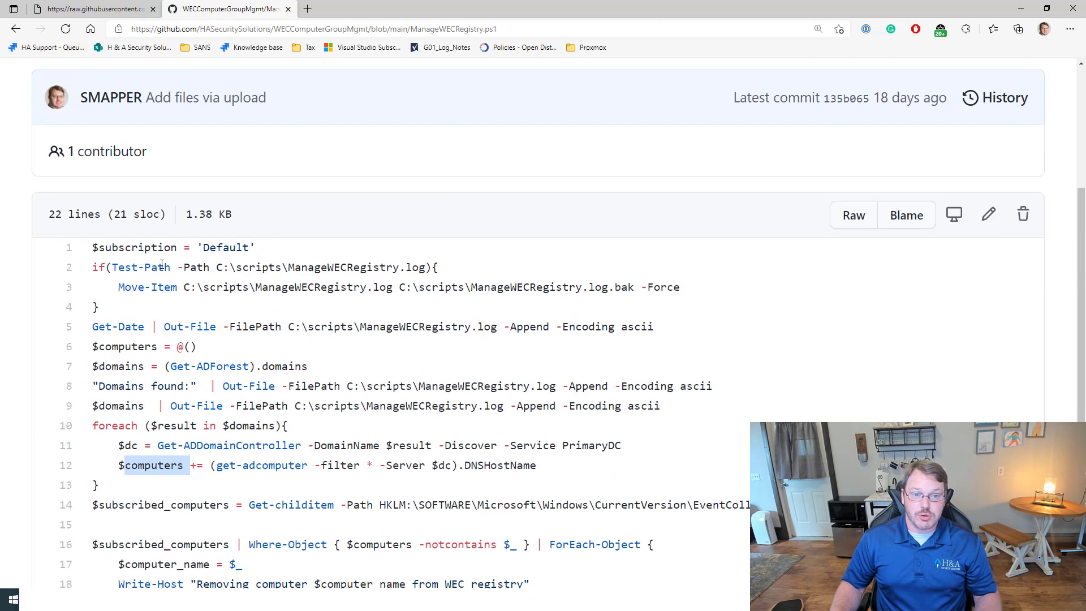
double_click(439, 280)
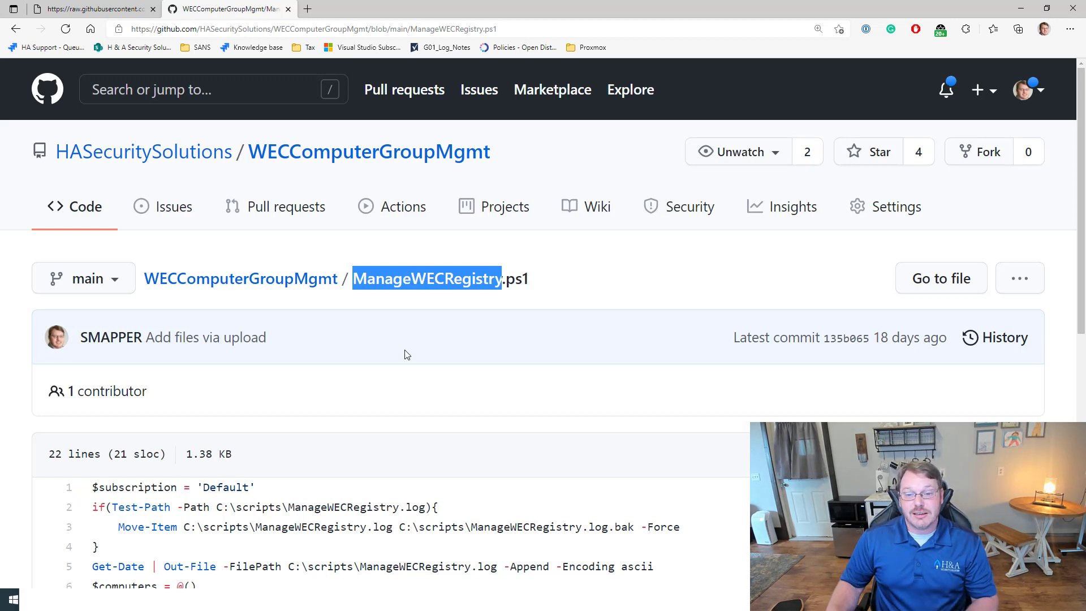
left_click(405, 340)
left_click_drag(416, 278, 502, 279)
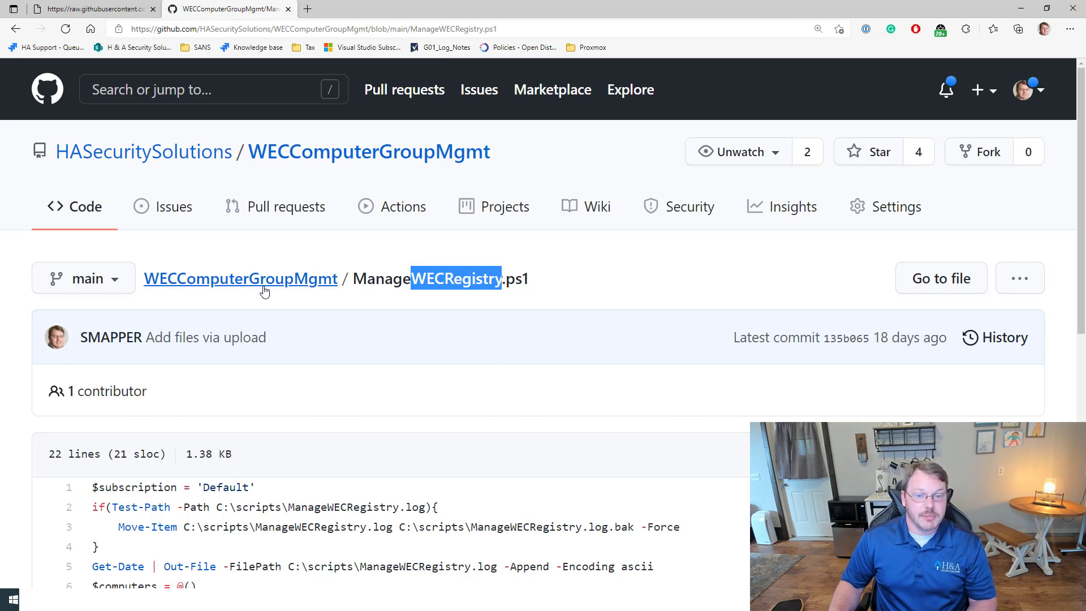
Step: Go back to the WECComputerGroupMgmt repository and open maintain_computer_groups.ps1
left_click(194, 287)
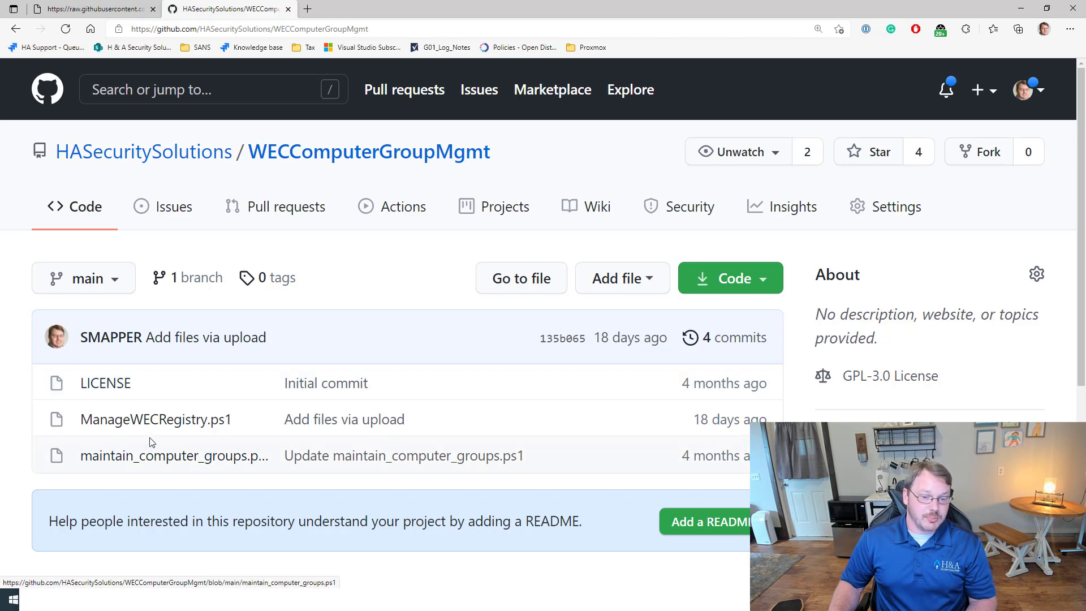
left_click(169, 455)
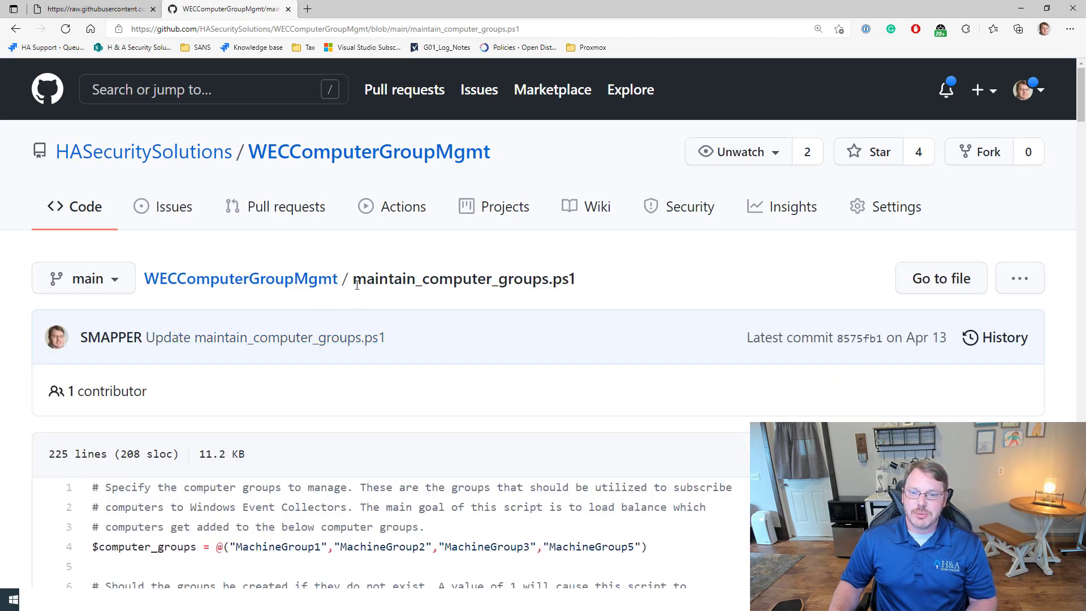
left_click_drag(353, 281, 591, 288)
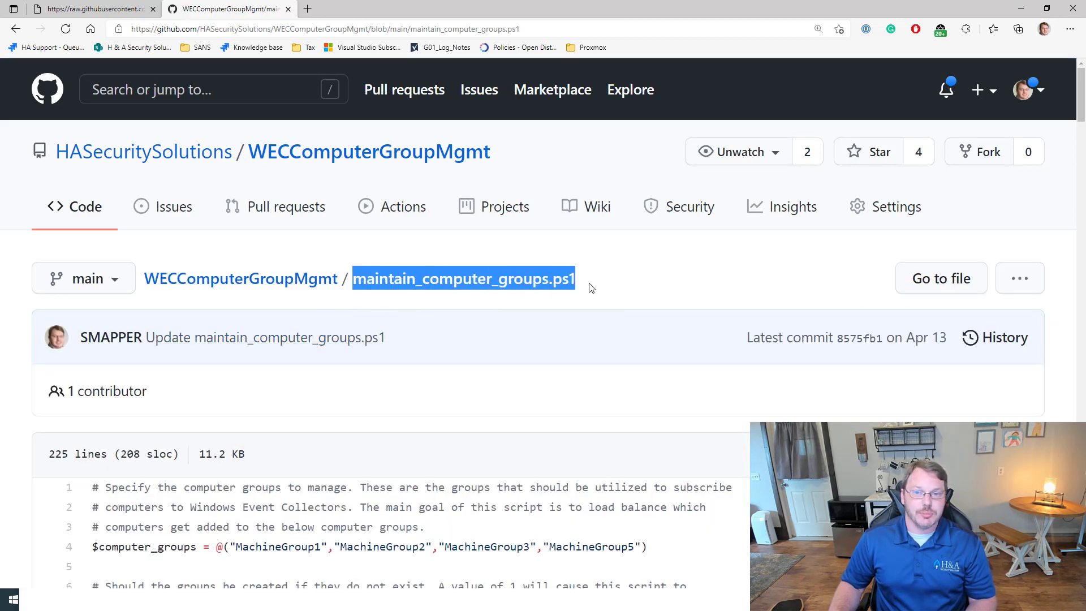
left_click(574, 333)
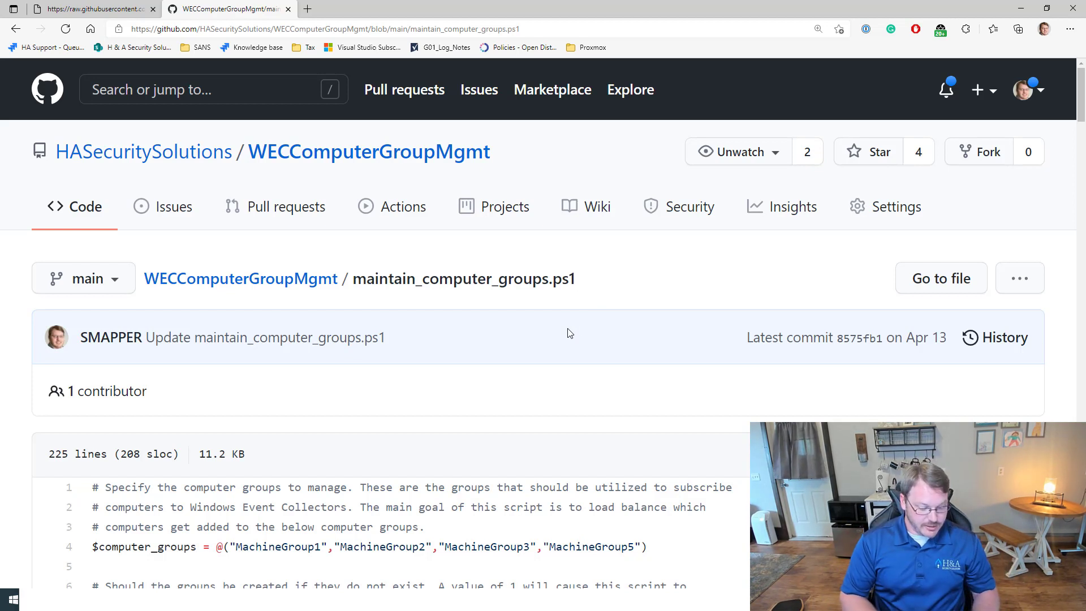
Step: Compute 50,000 ÷ 3,000 (≈16.67) in Calculator, then close it
key("super+r")
type("cmd")
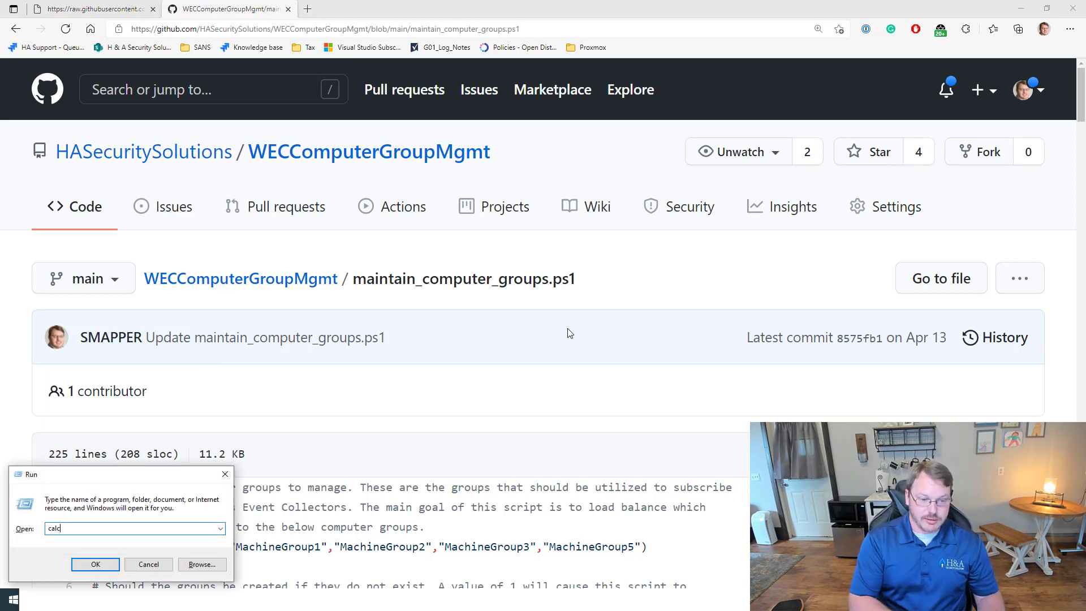
key("Return")
type("5")
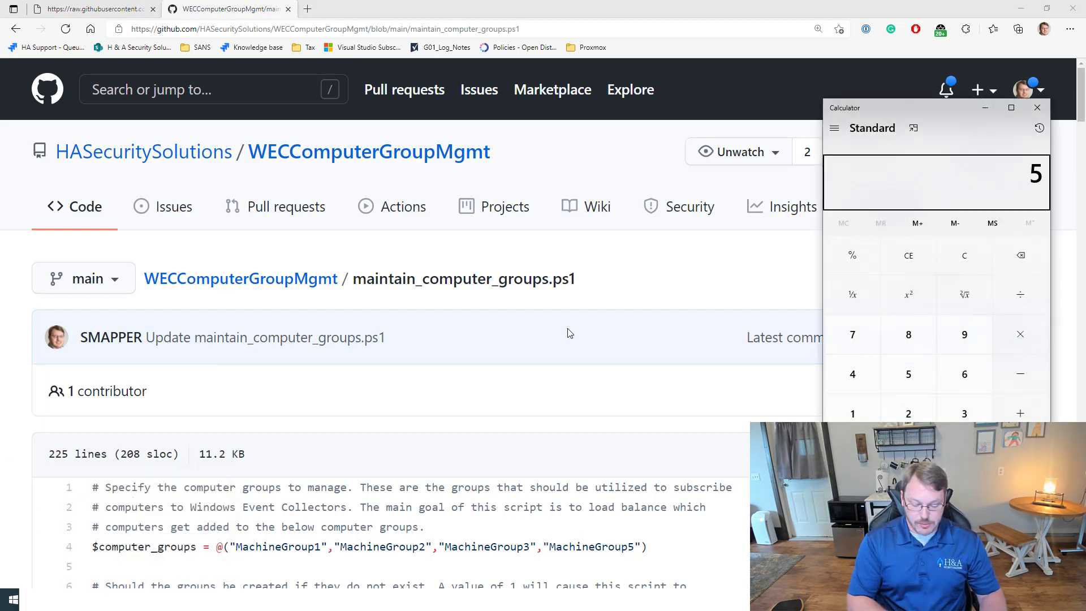
type("0,000")
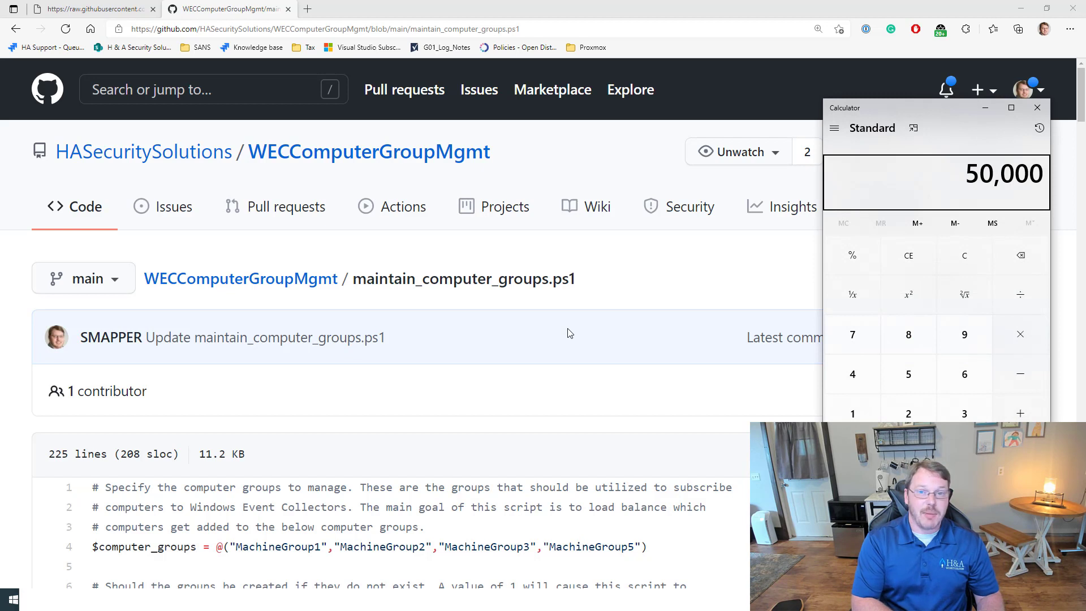
key("slash")
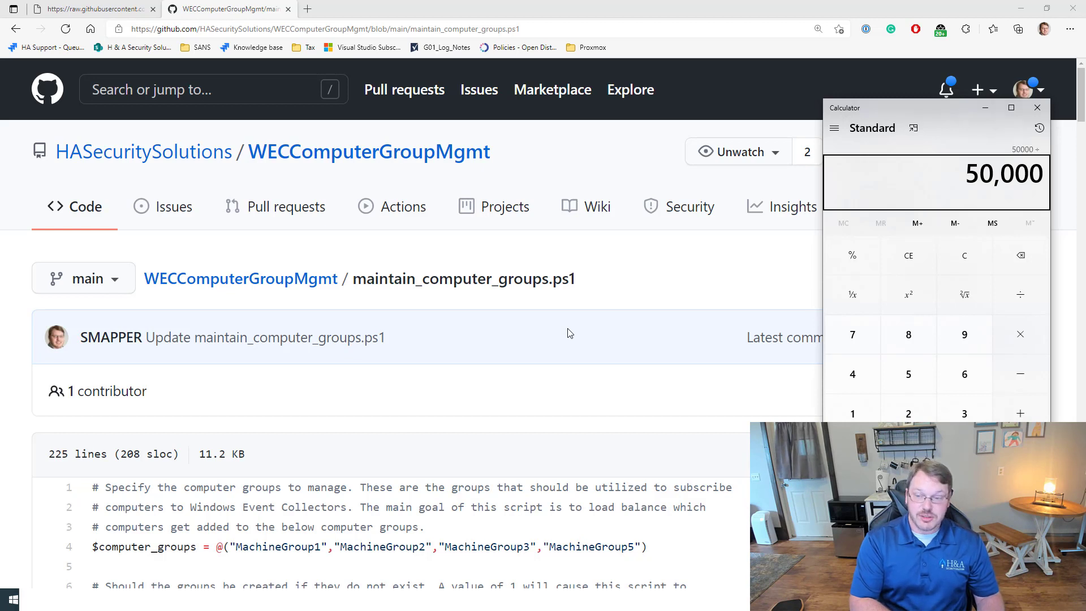
type("3000")
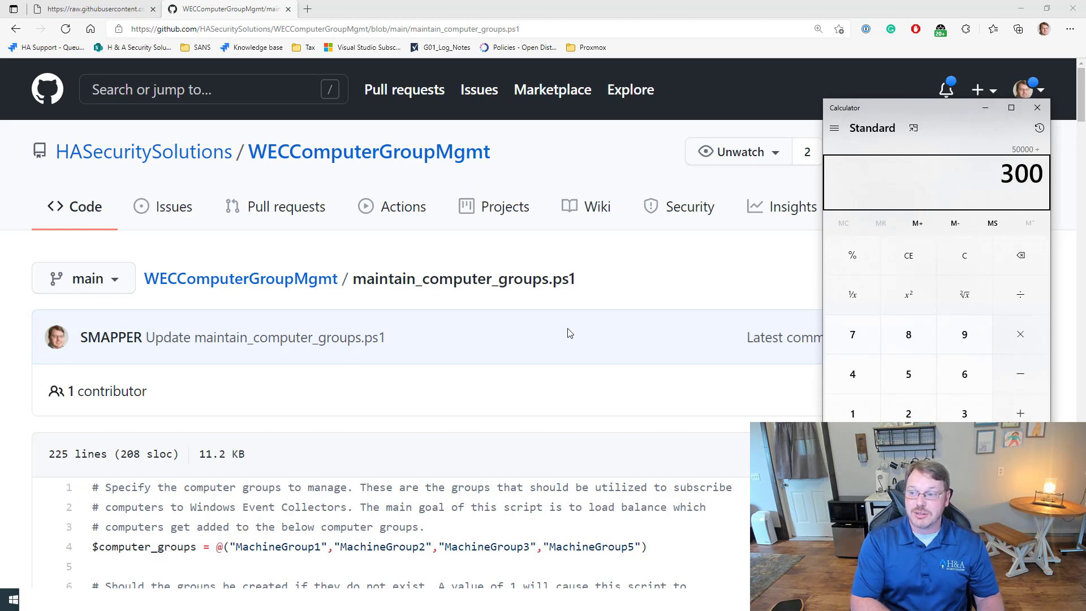
key("Return")
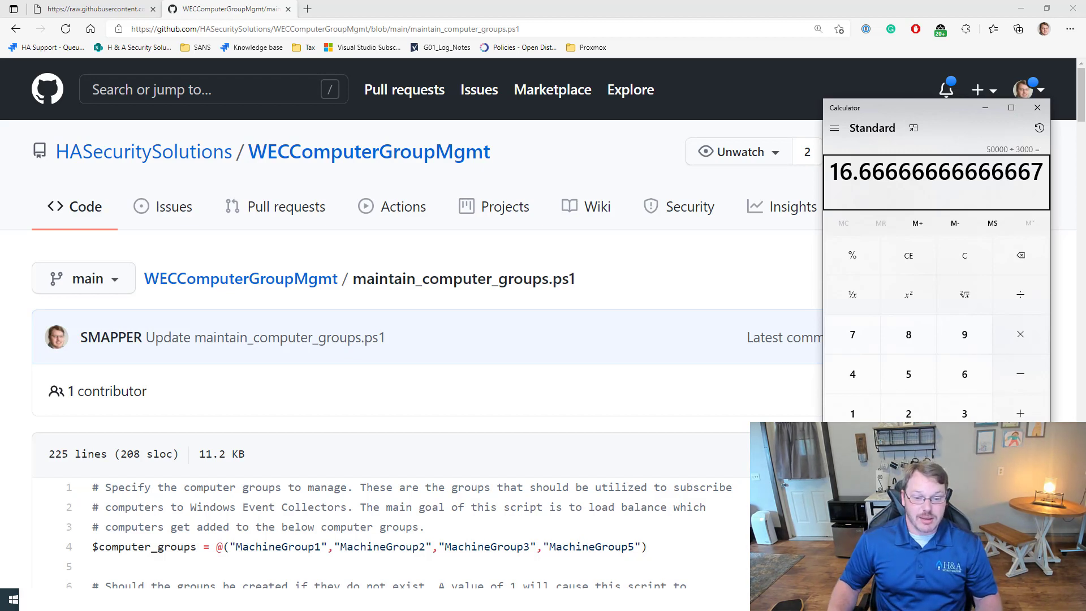
left_click(1037, 108)
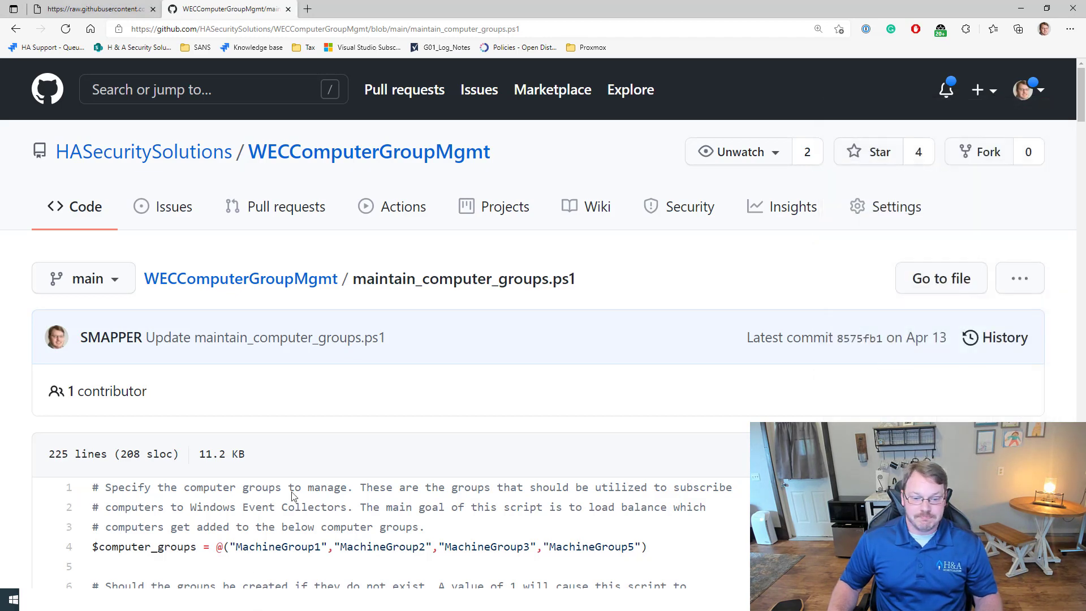
Step: Switch to the dc01 remote session and expand Domain Controllers in Group Policy Management
key("alt+Tab")
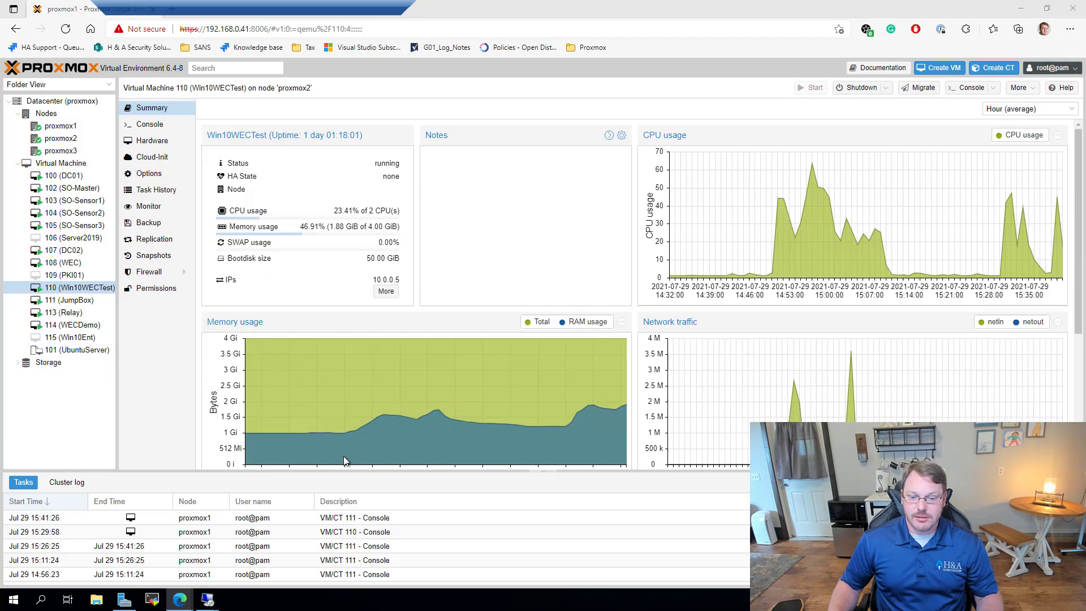
mouse_move(210, 602)
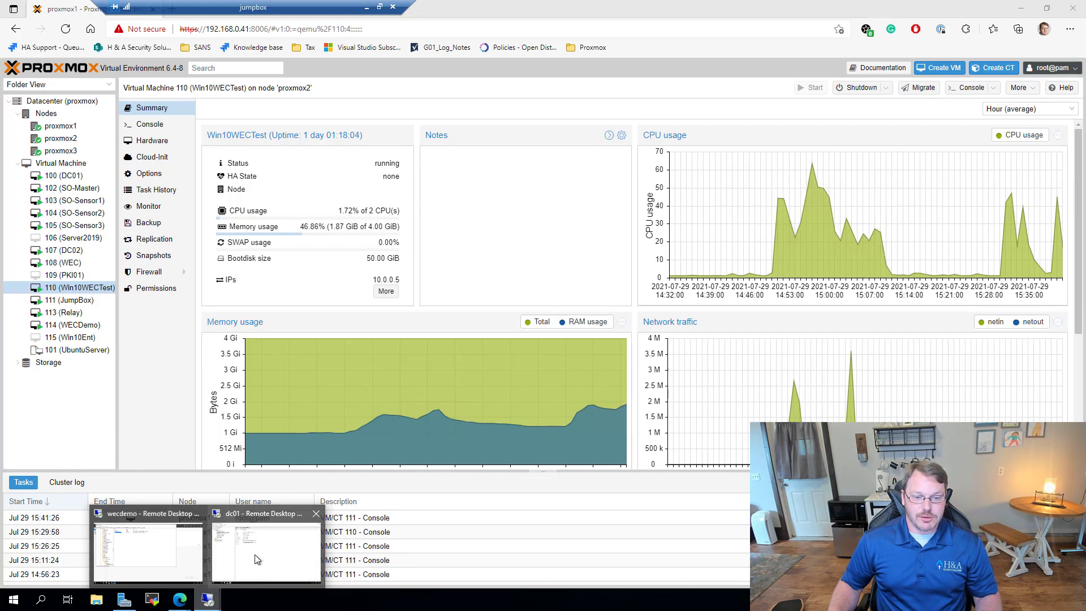
left_click(273, 561)
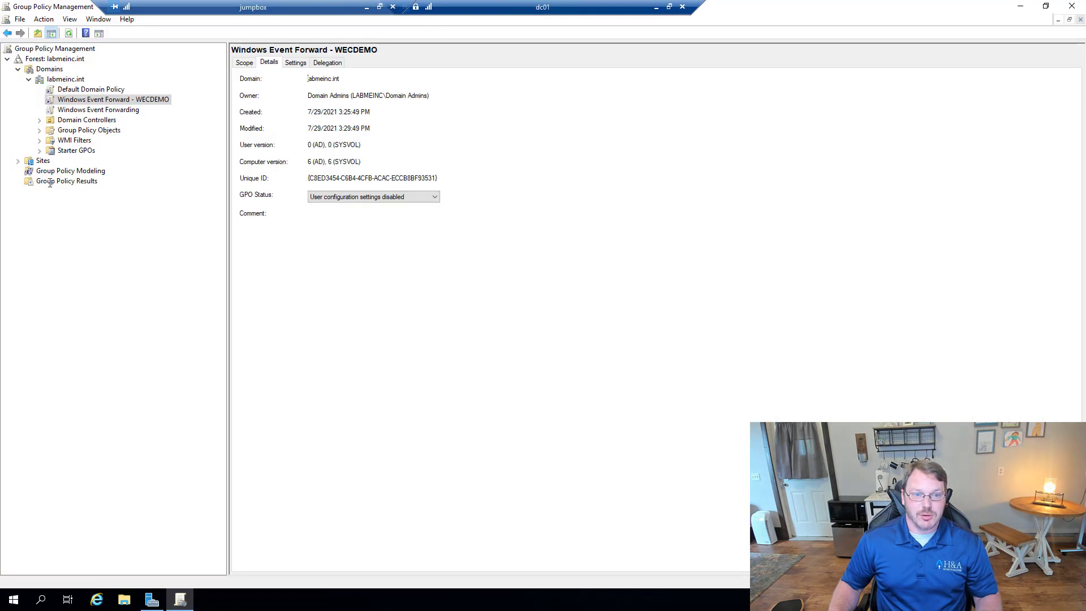
left_click(39, 119)
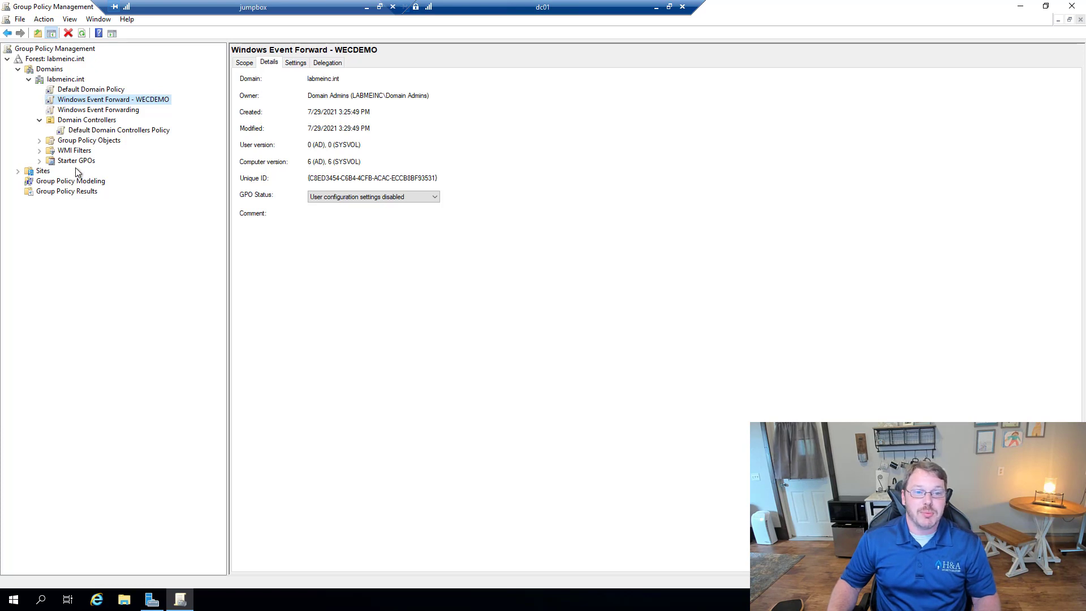
Step: Search the Start menu for 'active' and launch Active Directory Users and Computers
left_click(13, 601)
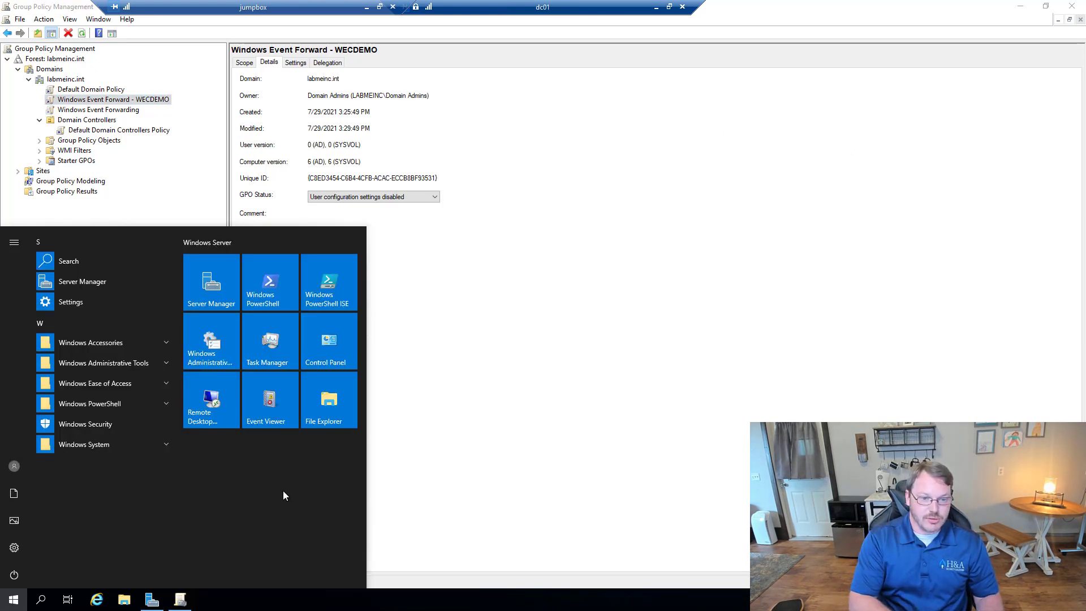
type("active")
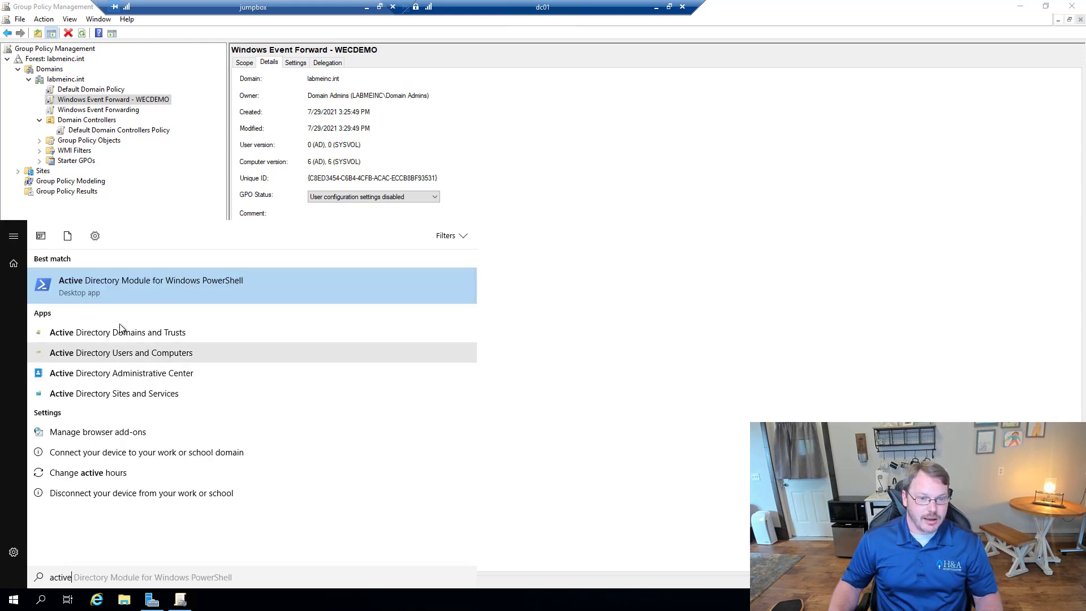
left_click(141, 353)
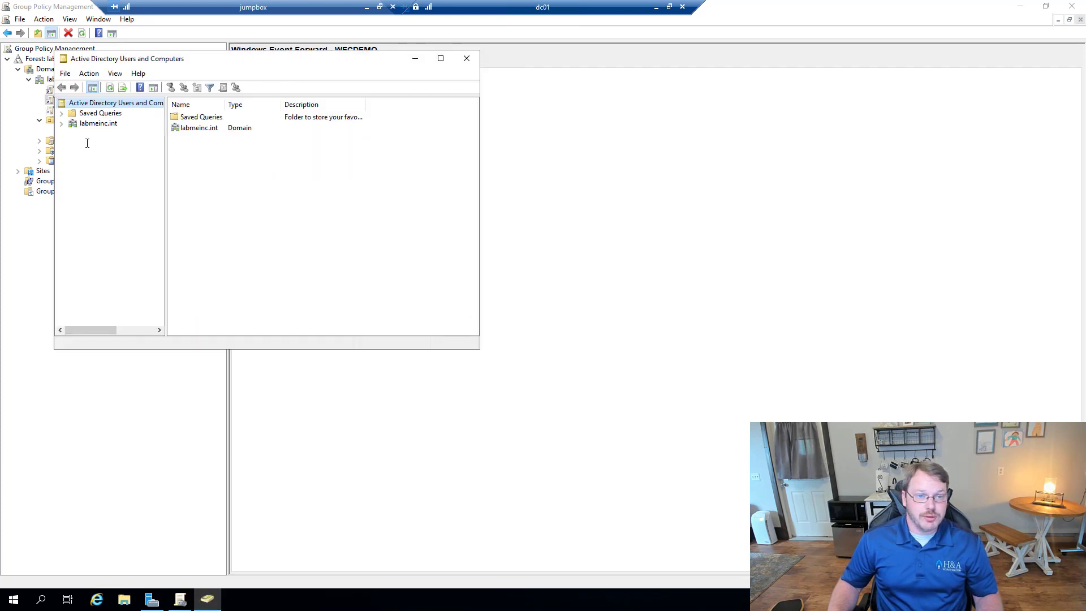
Step: Expand labmeinc.int and create the WEC1 group in the Users container
left_click(61, 123)
left_click(98, 185)
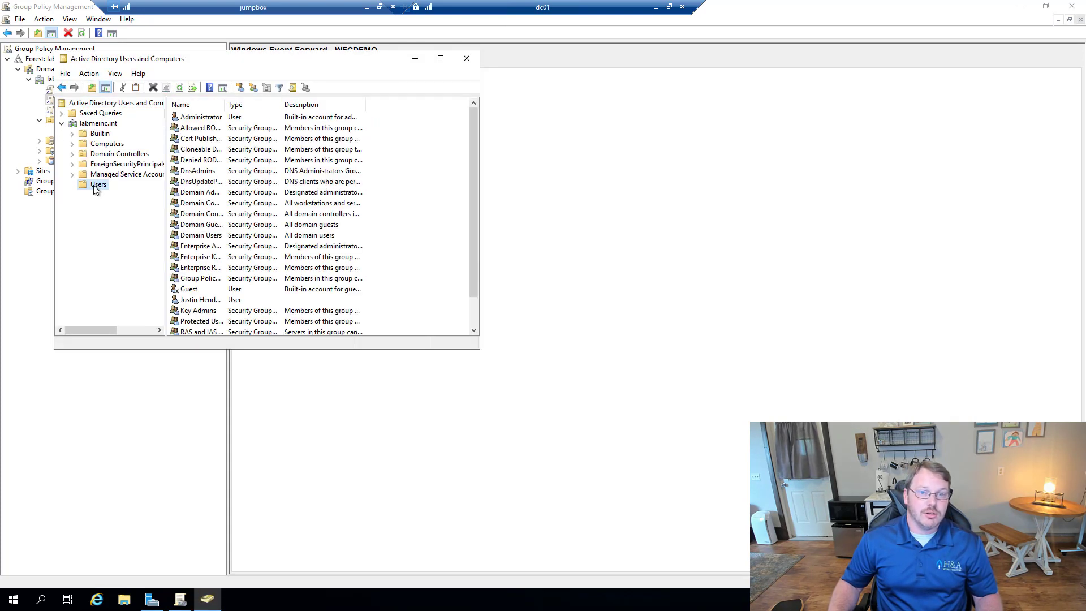
right_click(96, 189)
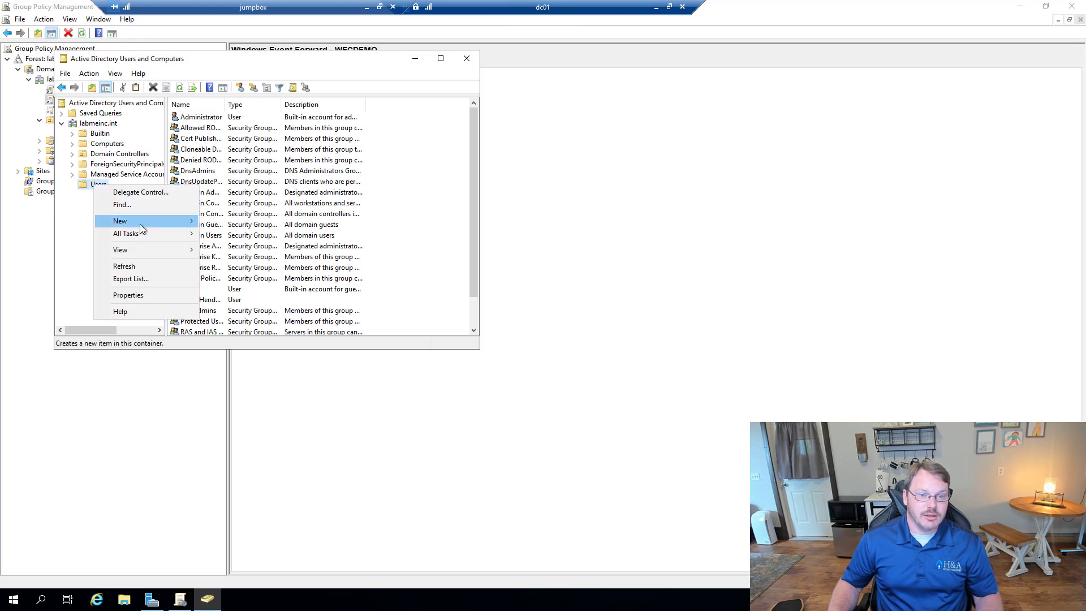
mouse_move(182, 221)
left_click(235, 248)
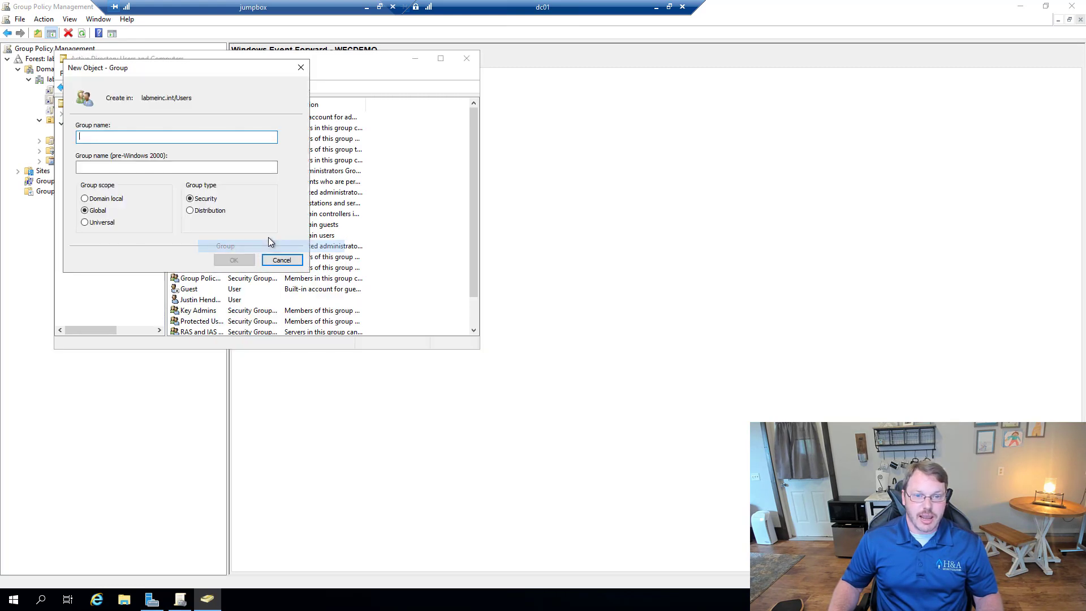
type("WEC1")
key("Return")
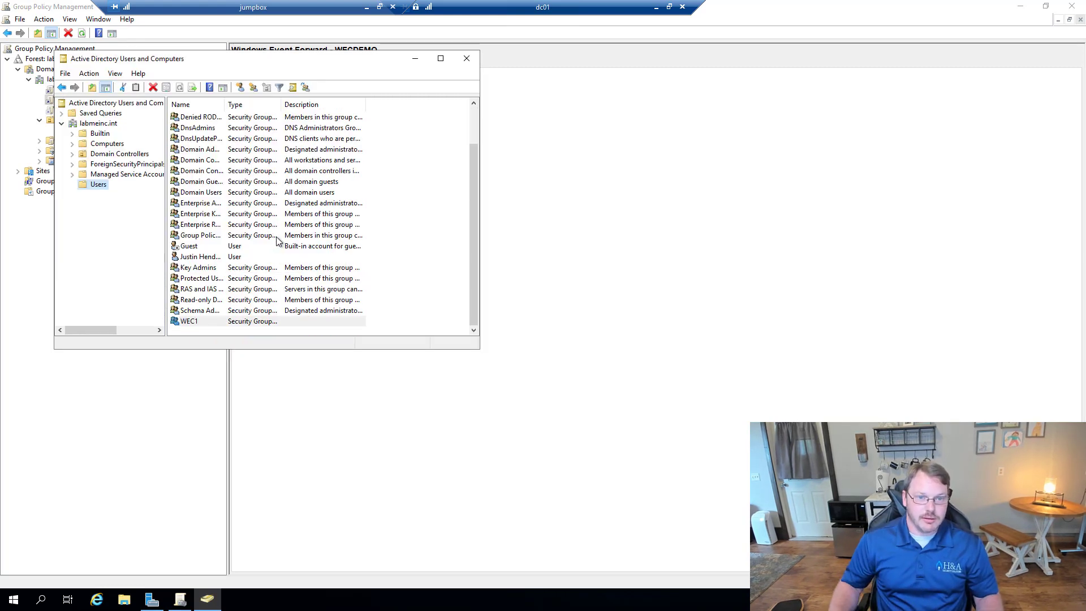
Step: Cancel an accidental InetOrgPerson dialog and create the WEC2 group in Users
right_click(100, 185)
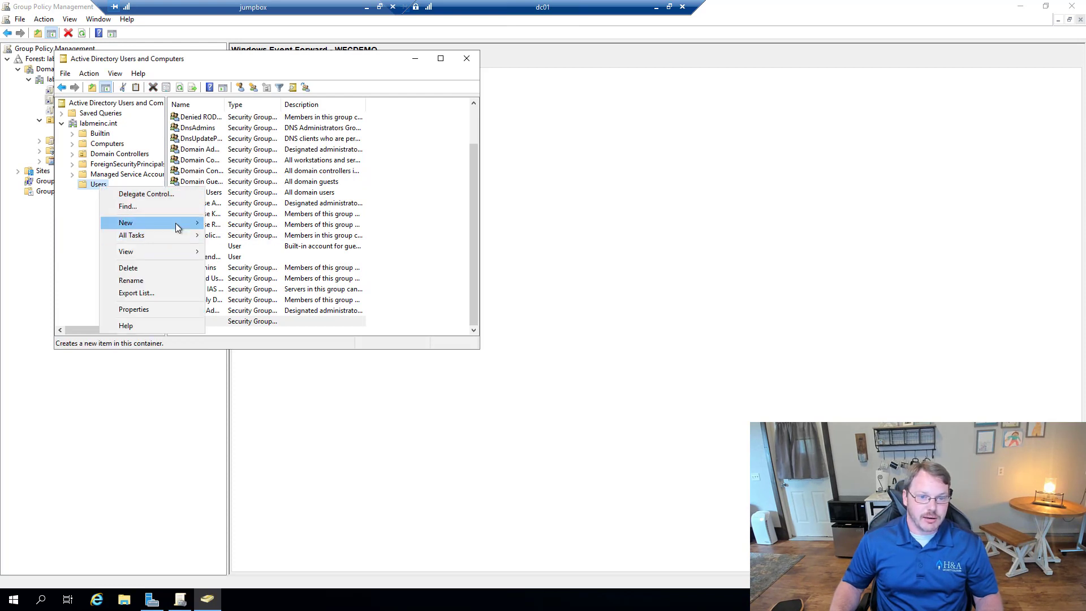
mouse_move(175, 223)
left_click(237, 258)
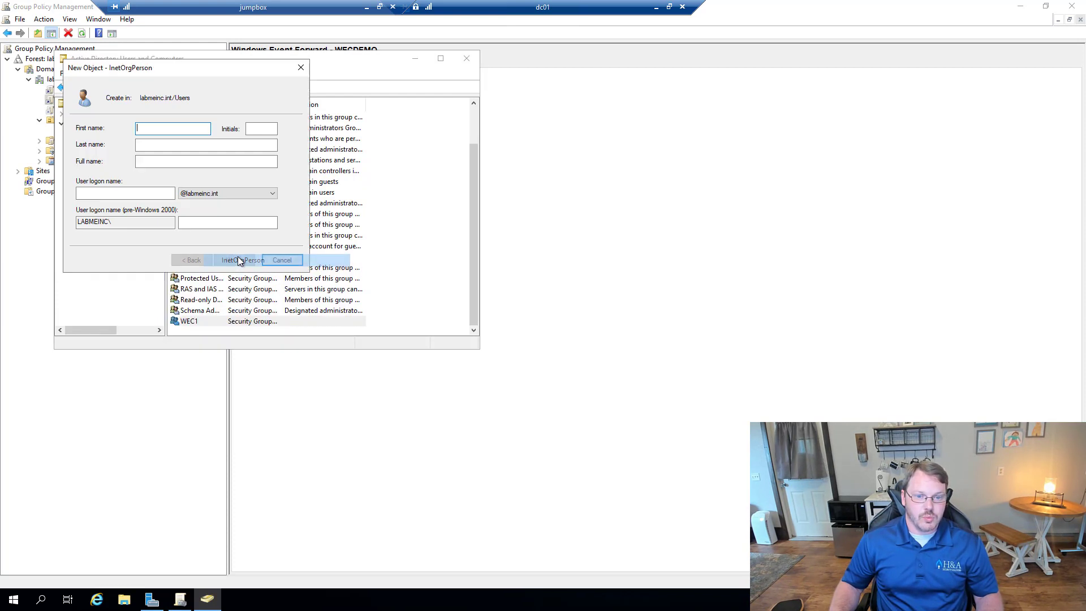
left_click(281, 258)
right_click(97, 185)
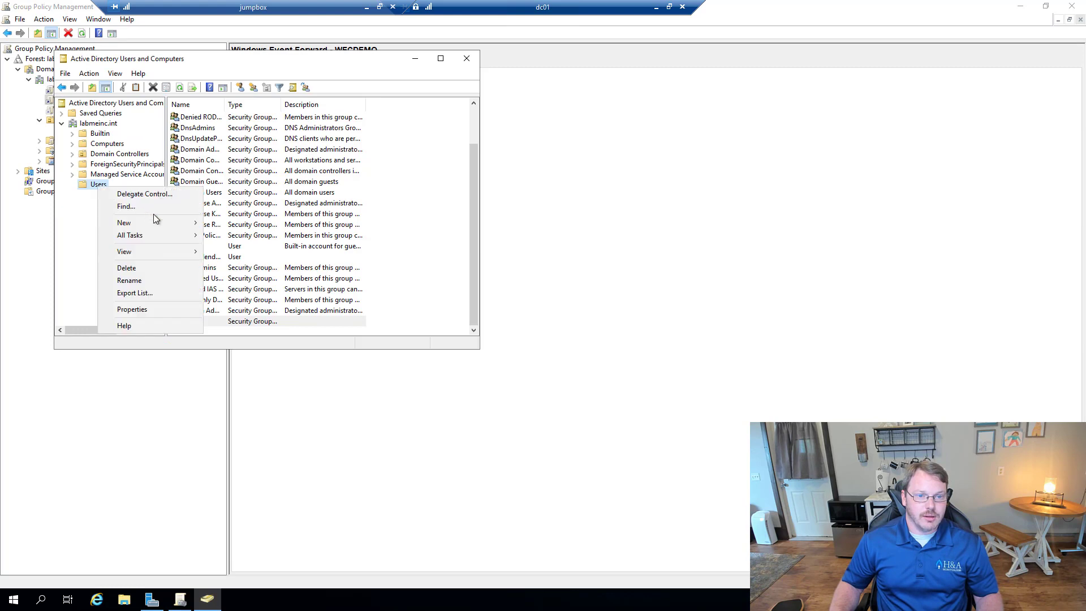
mouse_move(178, 222)
left_click(229, 247)
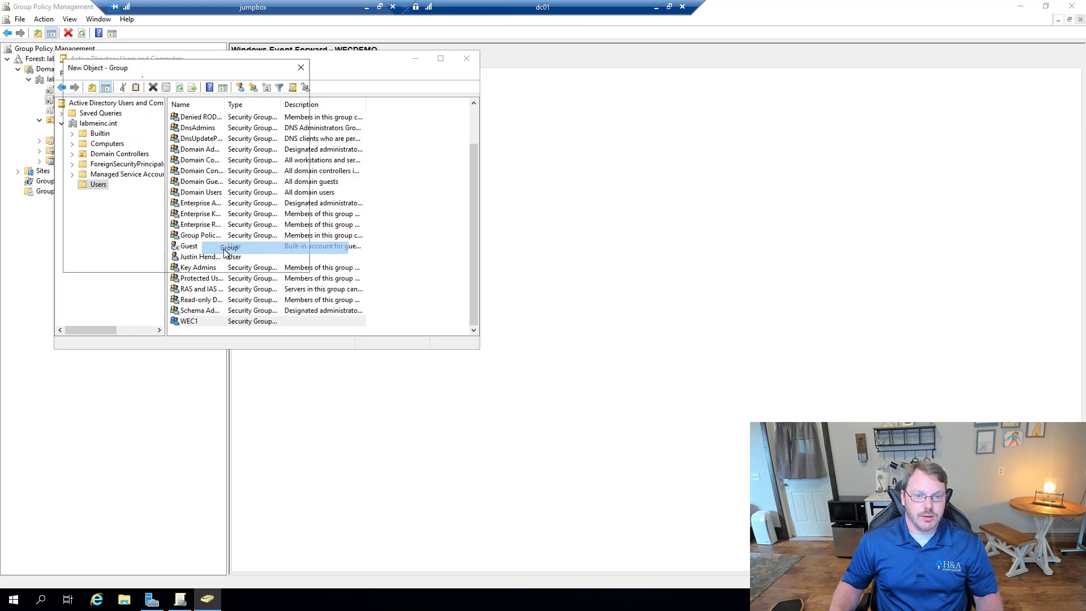
type("WEC2")
left_click(231, 260)
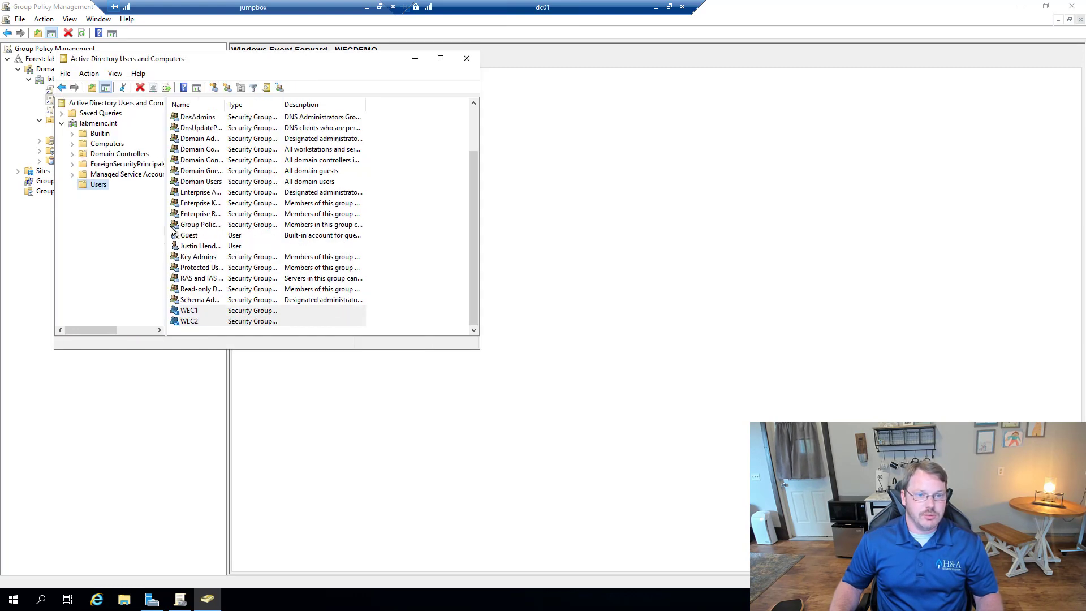
Step: Create the WEC3 group in Users and select the new WEC groups
right_click(91, 183)
mouse_move(160, 224)
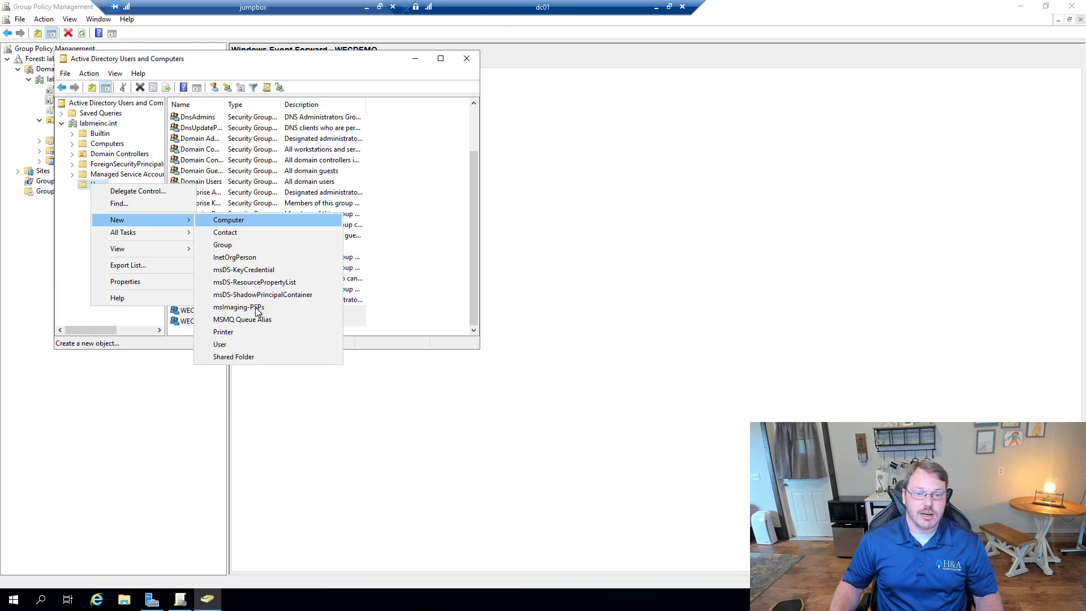
left_click(233, 246)
type("WEC3")
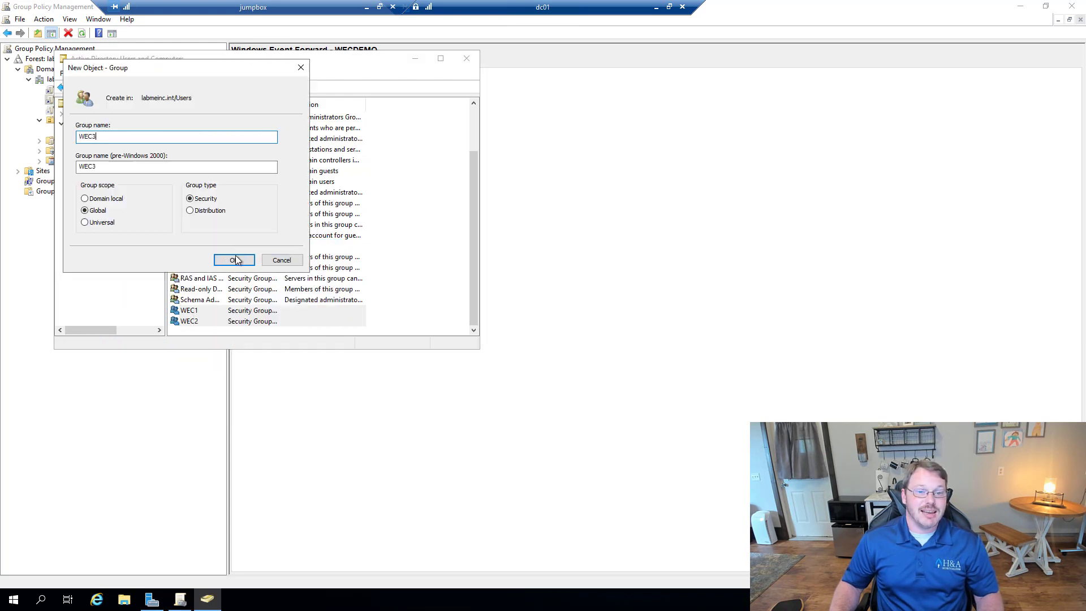
left_click(234, 259)
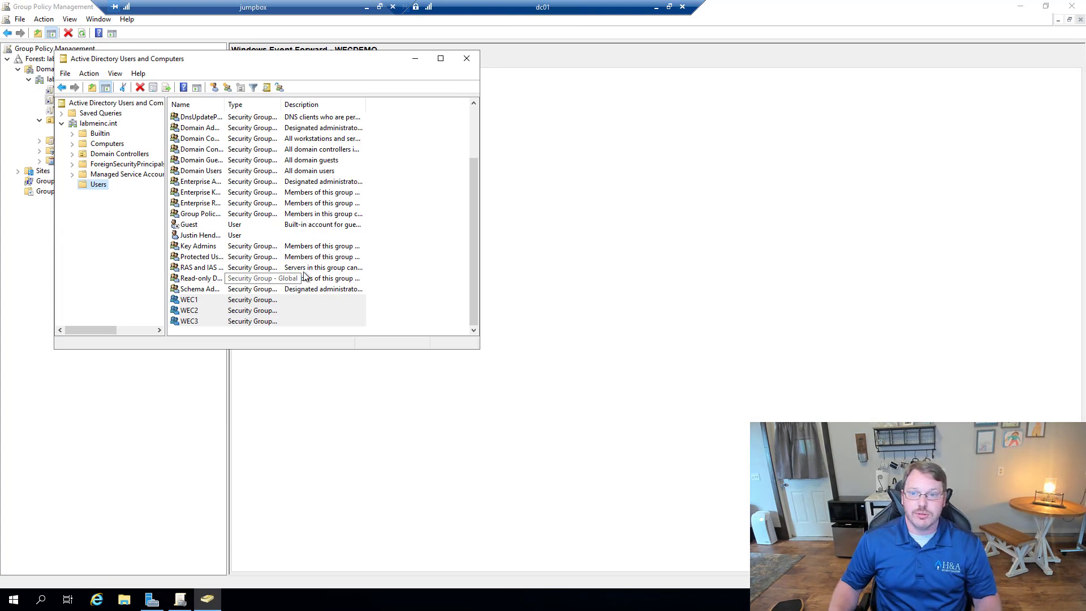
left_click(219, 300)
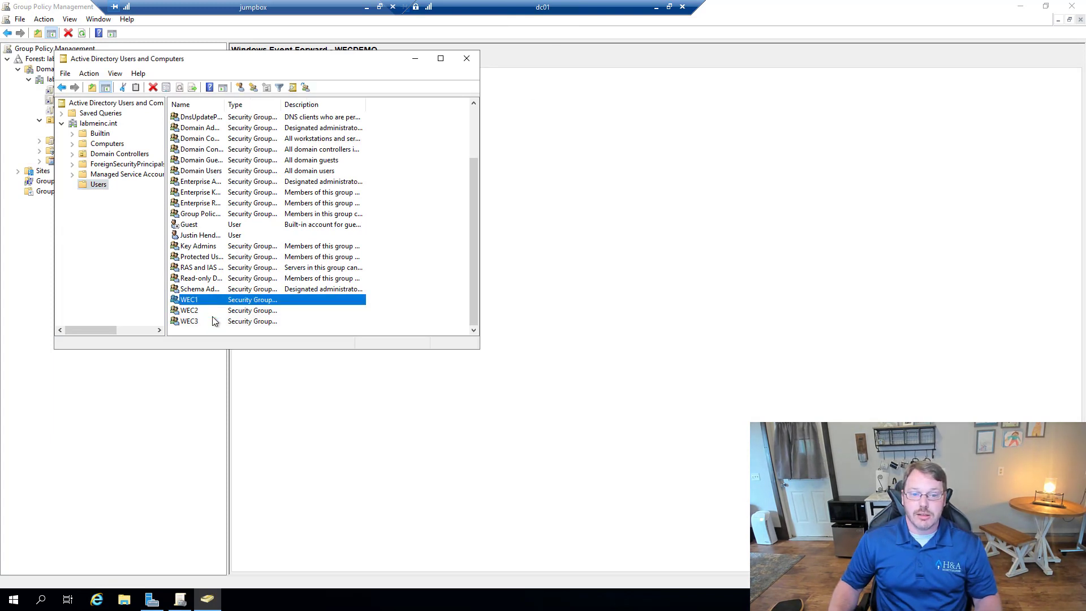
left_click(216, 321)
Step: Minimize the dc01 and jumpbox sessions and highlight the computer_groups variable in the script
left_click(655, 8)
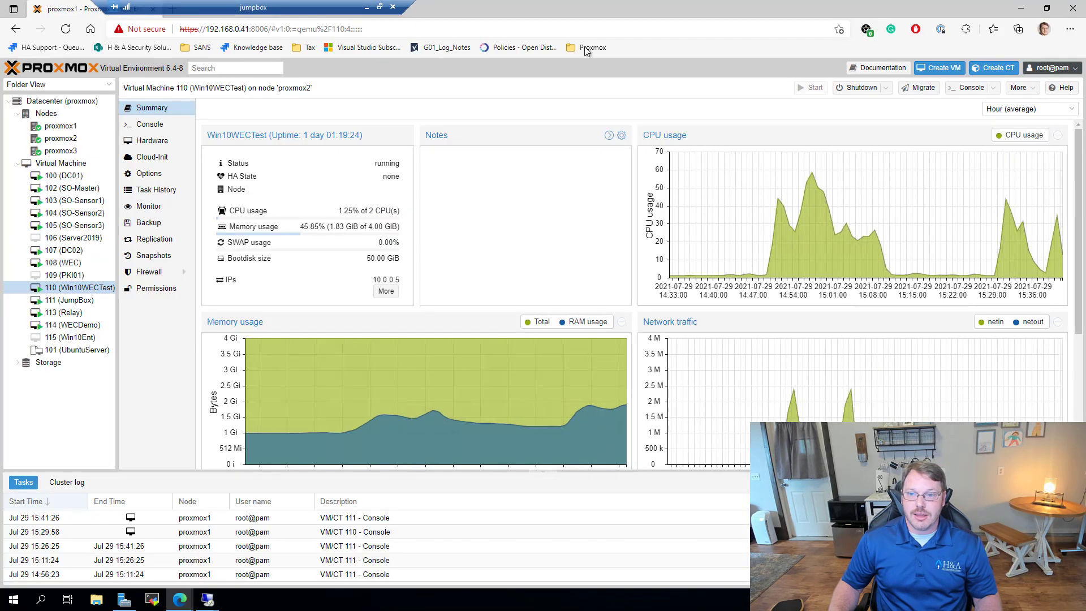
left_click(367, 7)
scroll(339, 453, "down", 3)
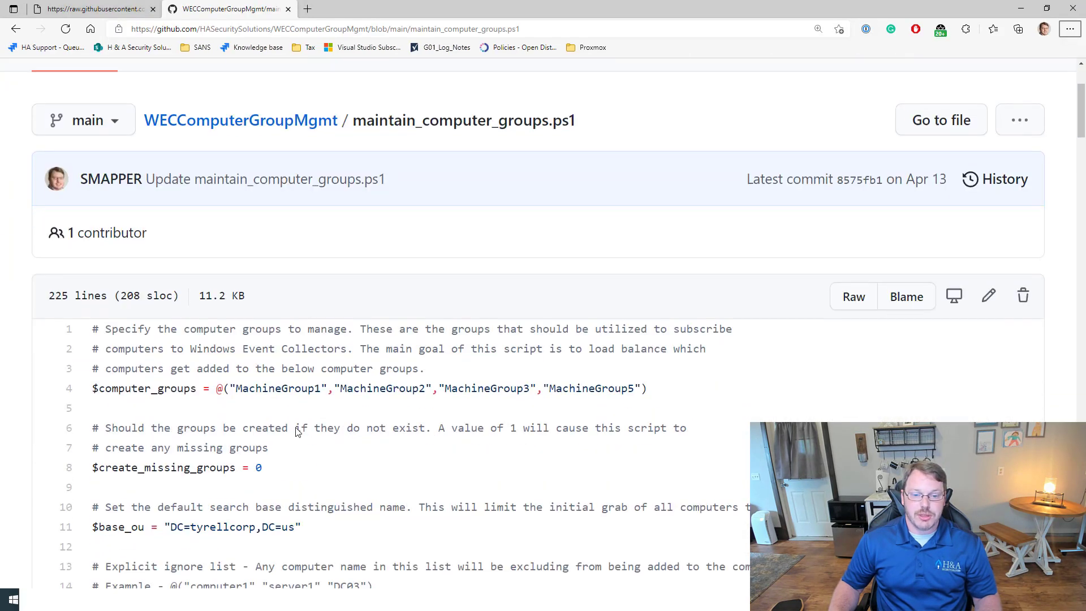
left_click_drag(235, 388, 645, 386)
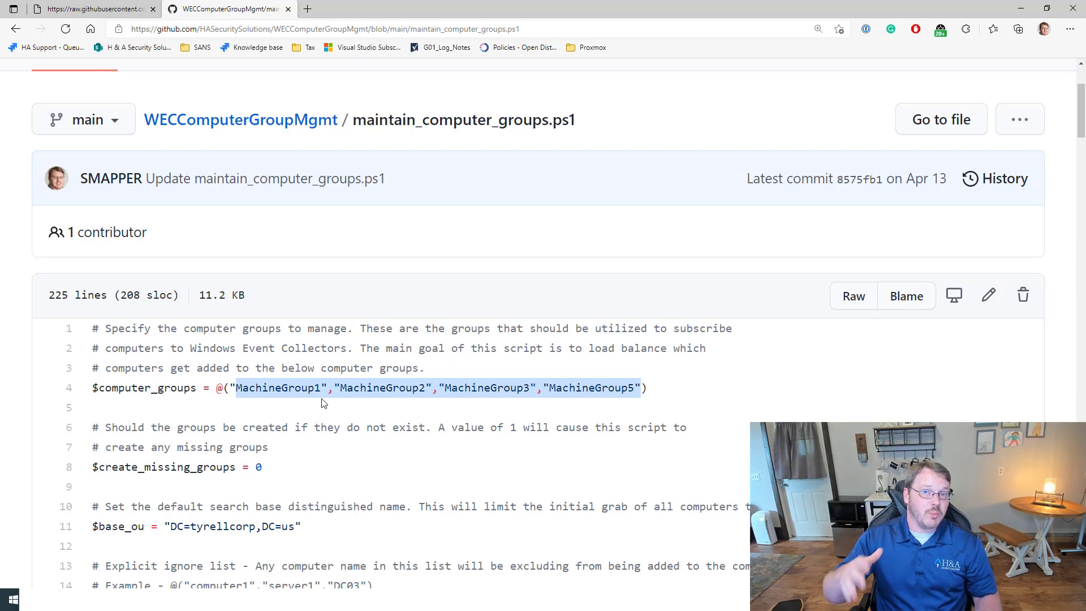
double_click(133, 385)
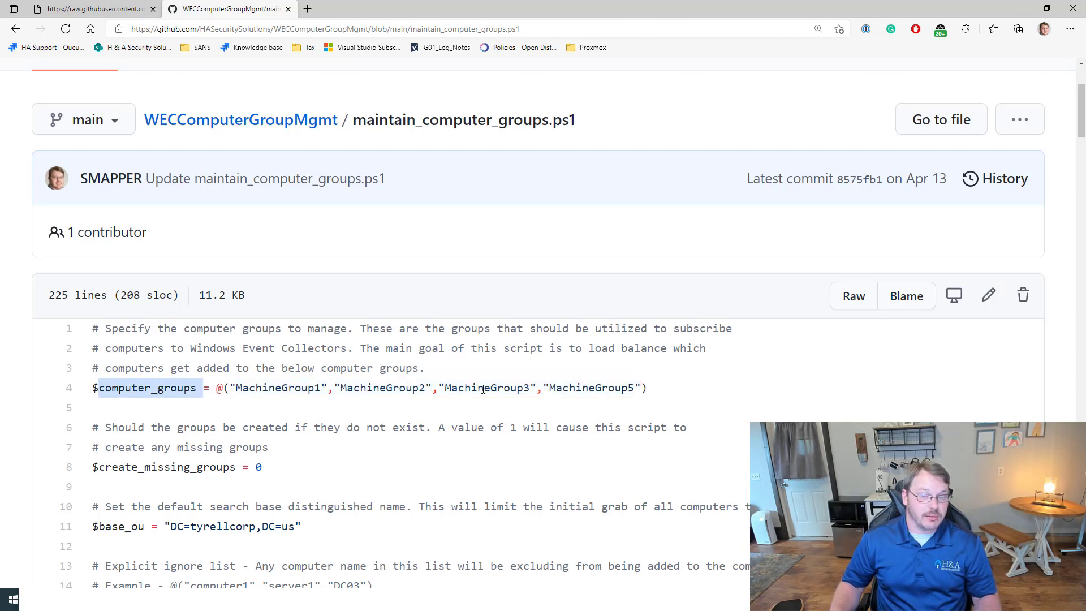
Step: Highlight the search base's domain part and review the exclusion and OU settings
scroll(325, 470, "down", 1)
left_click_drag(273, 390, 84, 384)
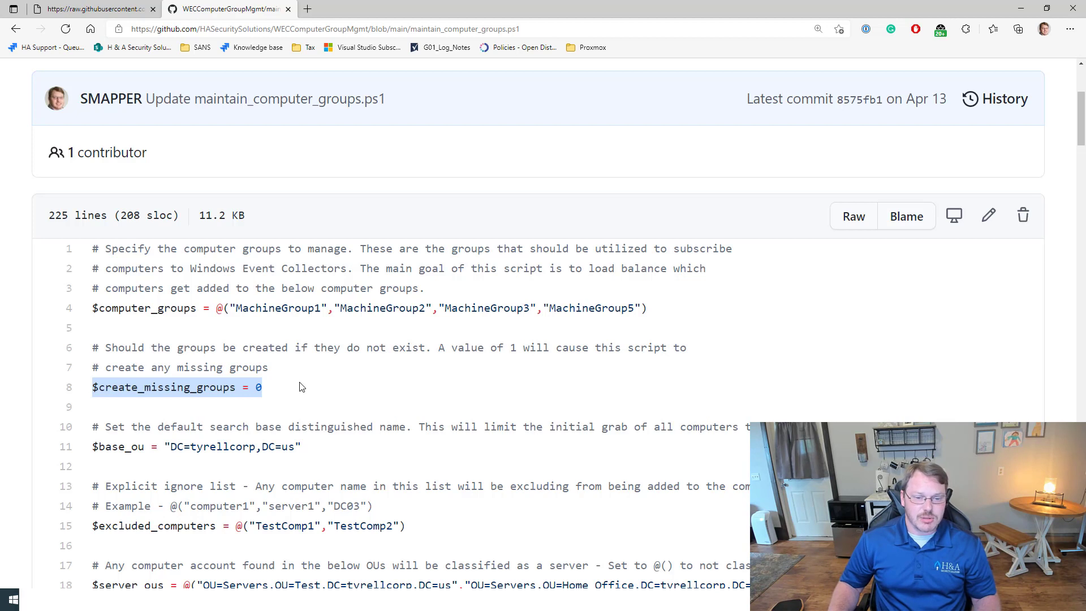
left_click_drag(185, 446, 296, 449)
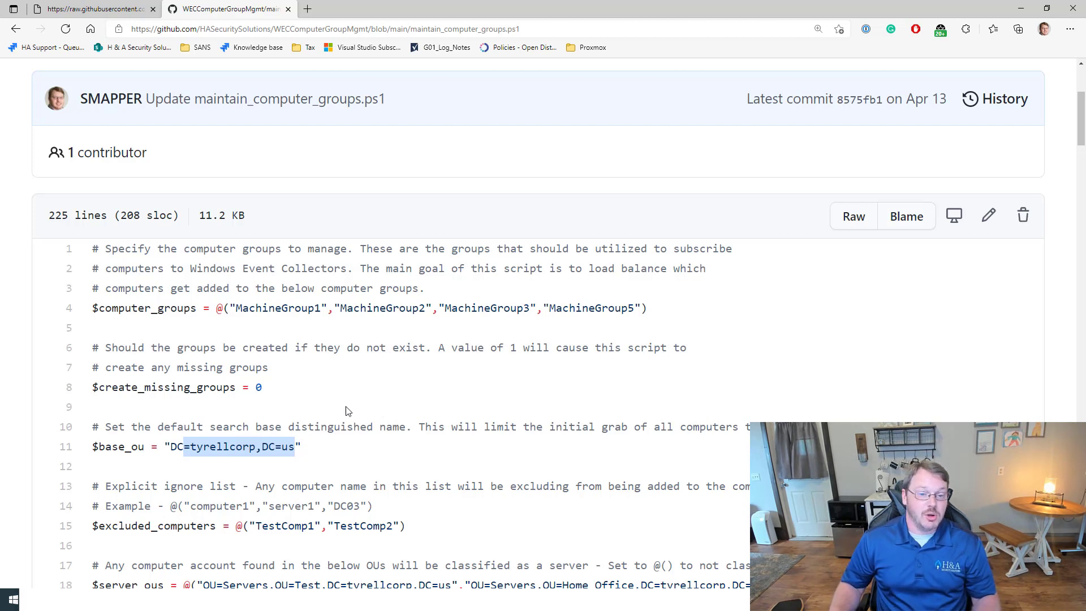
left_click(250, 334)
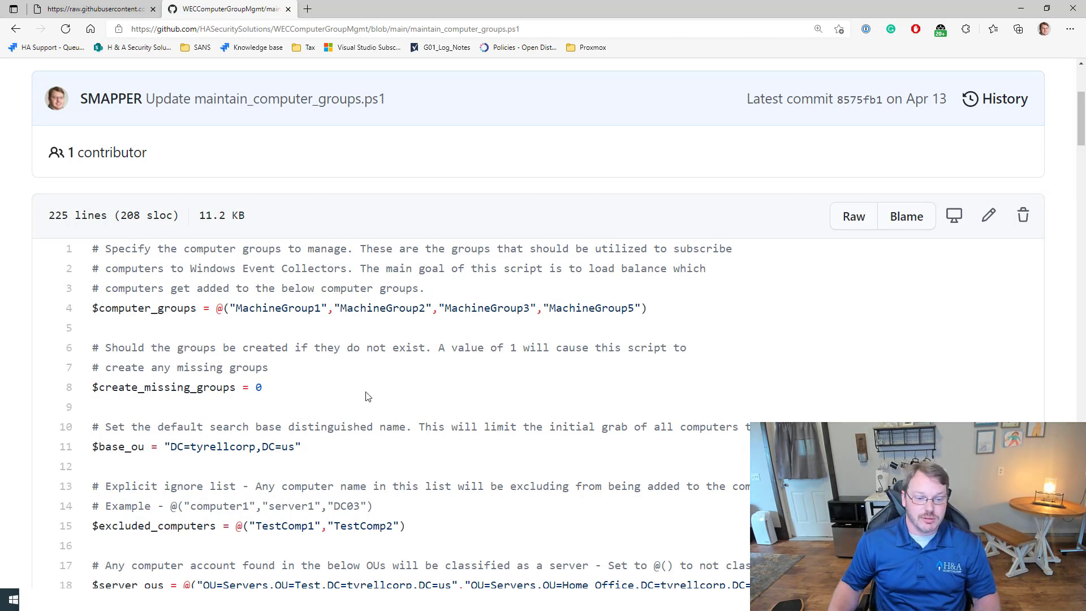
scroll(365, 397, "down", 2)
scroll(365, 397, "down", 2)
left_click_drag(93, 287, 252, 489)
scroll(244, 524, "down", 4)
scroll(252, 490, "up", 4)
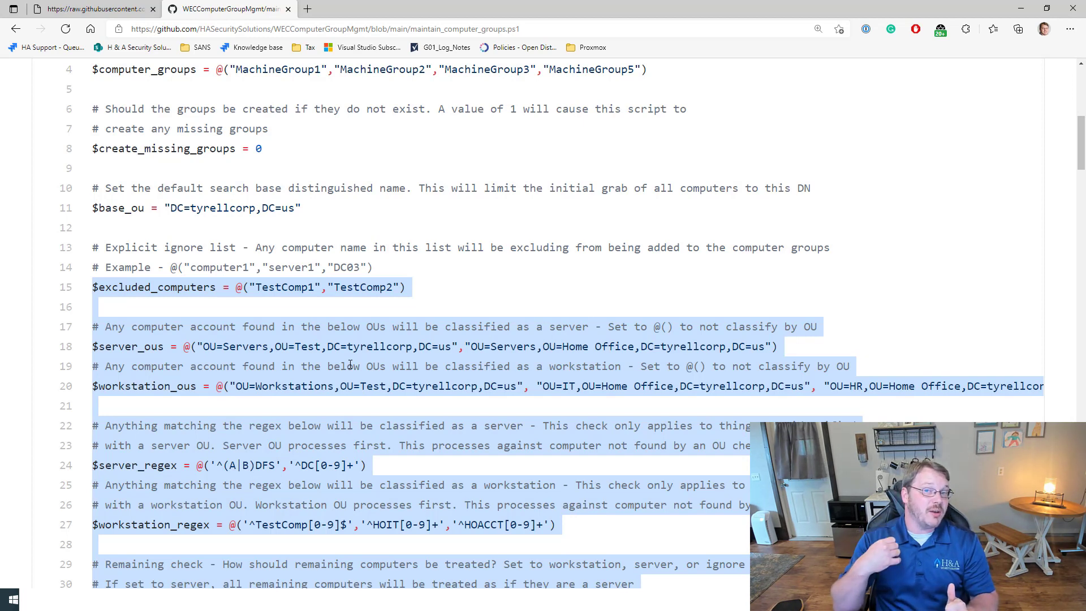
scroll(350, 364, "down", 5)
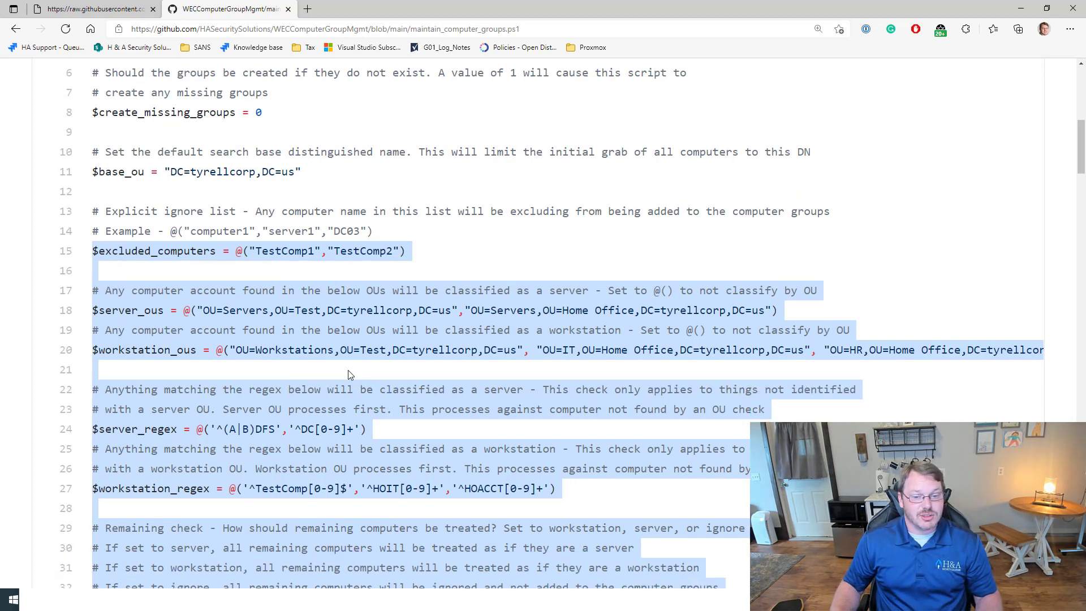
left_click(182, 440)
left_click_drag(217, 386, 87, 390)
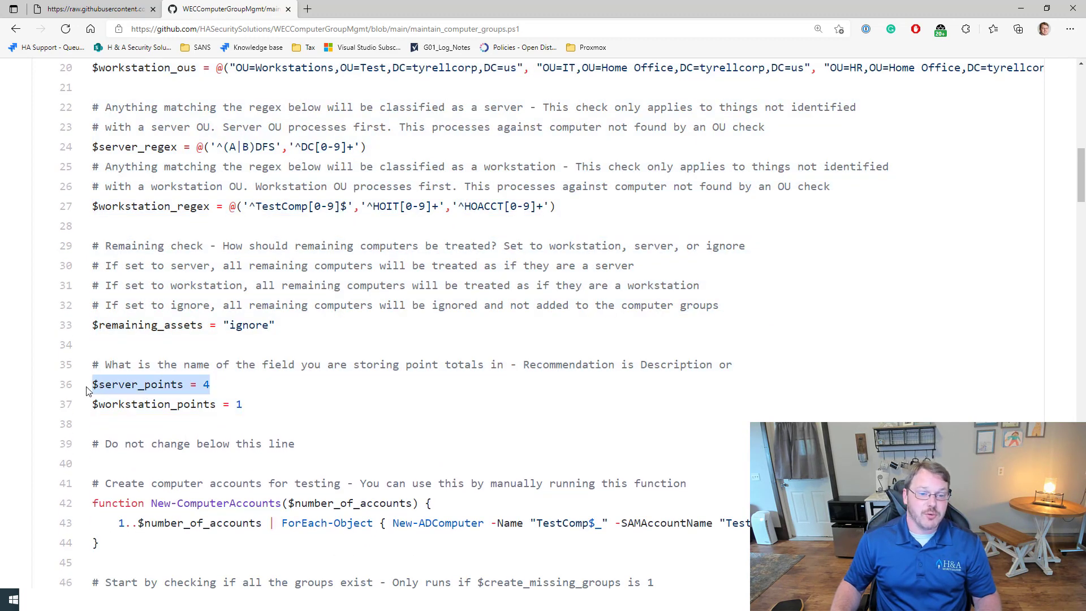
left_click(213, 406)
double_click(213, 406)
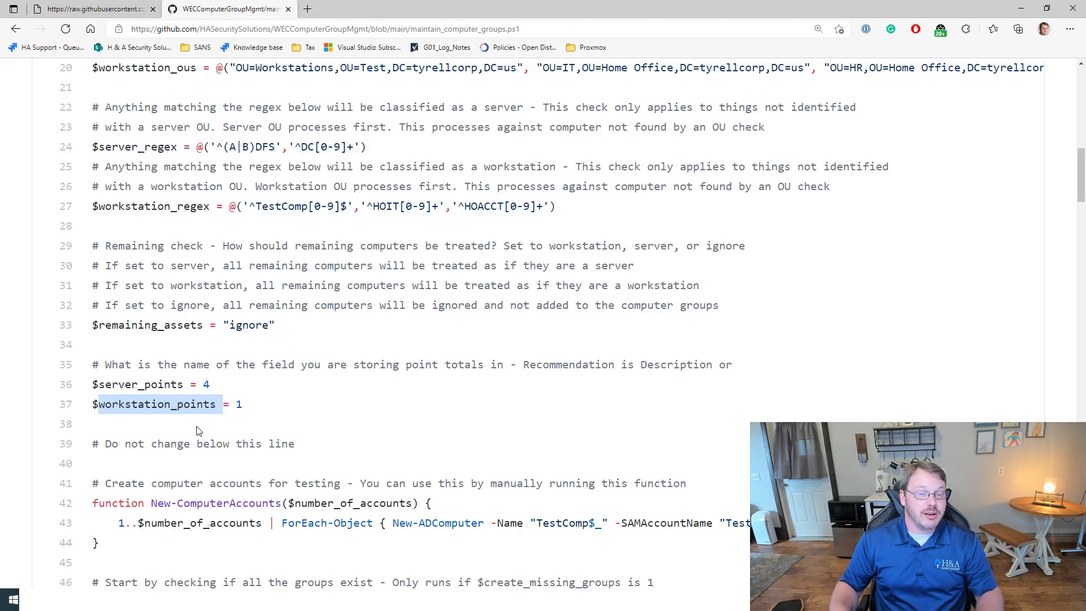
left_click_drag(271, 408, 231, 405)
scroll(266, 421, "up", 3)
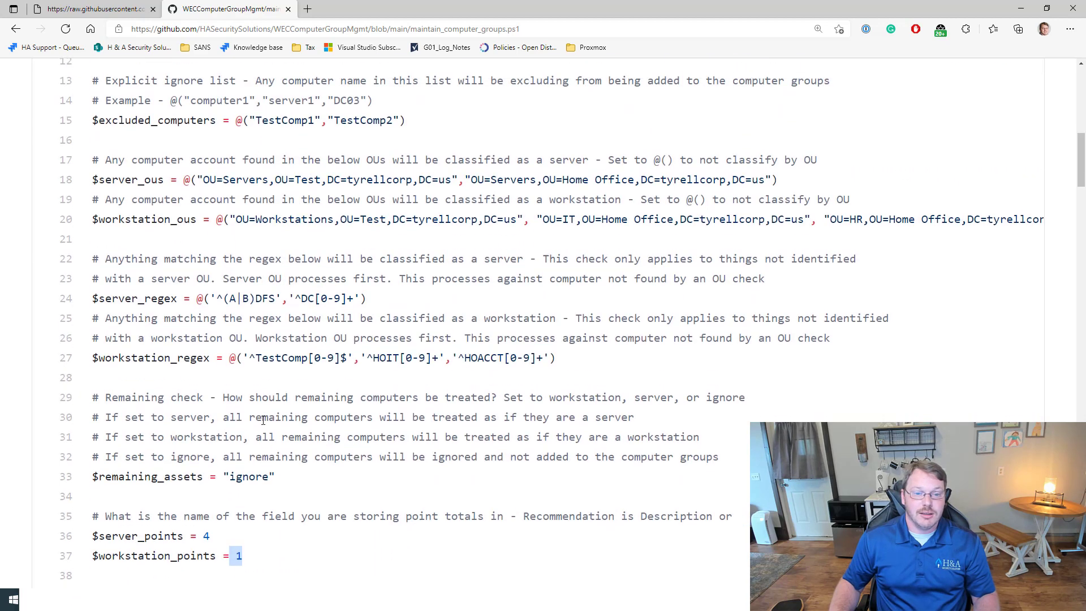
double_click(151, 309)
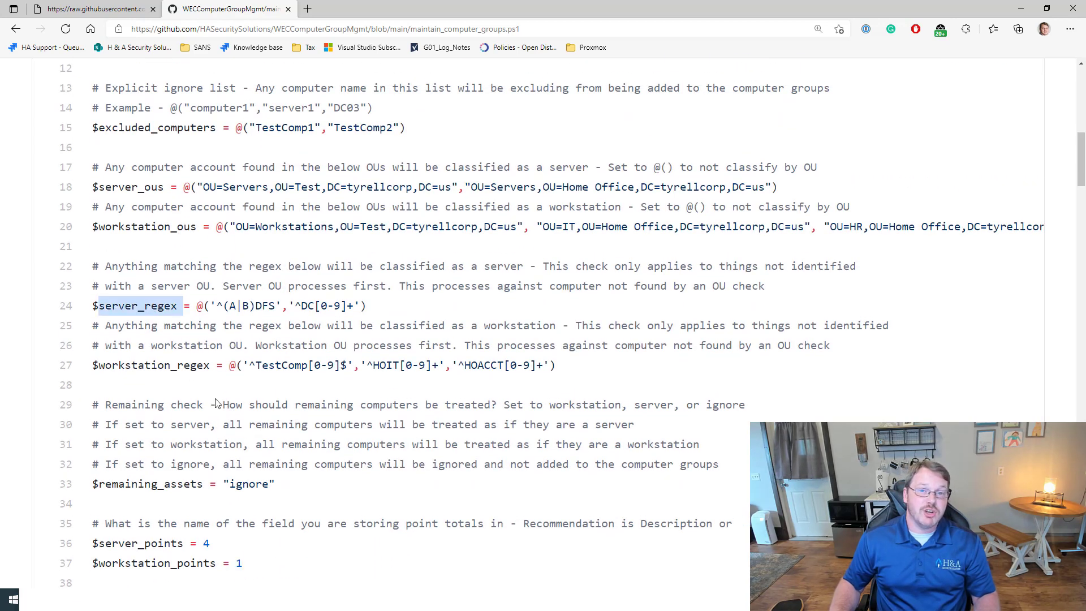
scroll(167, 378, "up", 3)
double_click(168, 384)
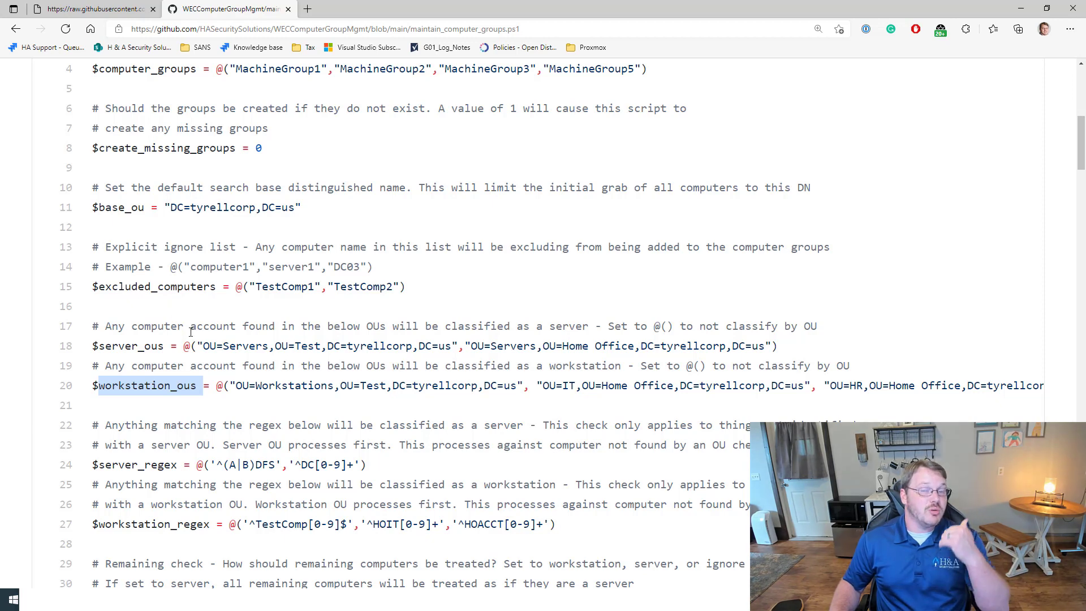
triple_click(141, 288)
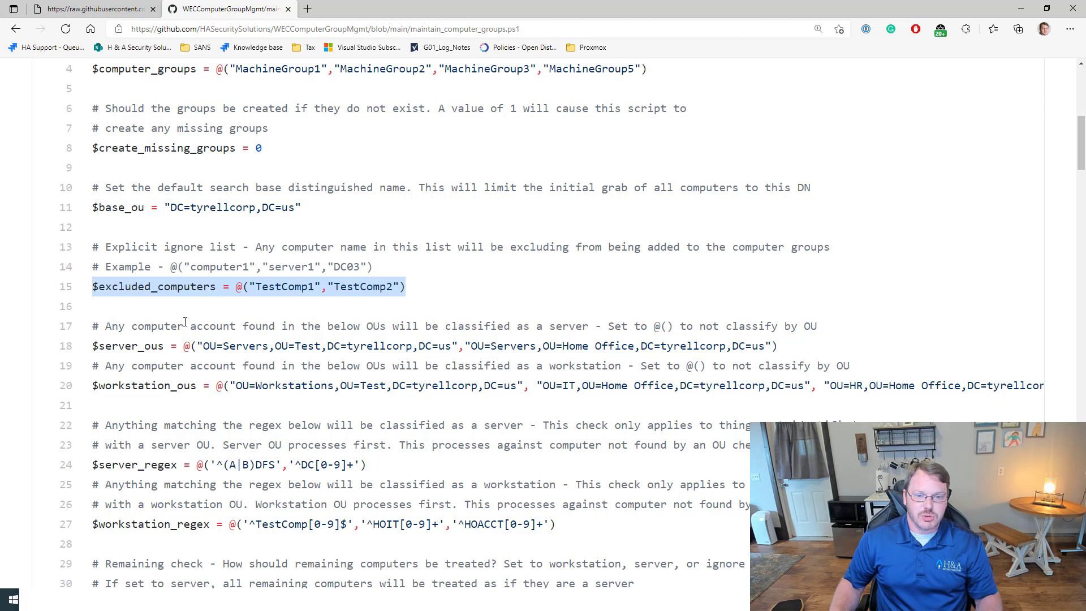
left_click(206, 320)
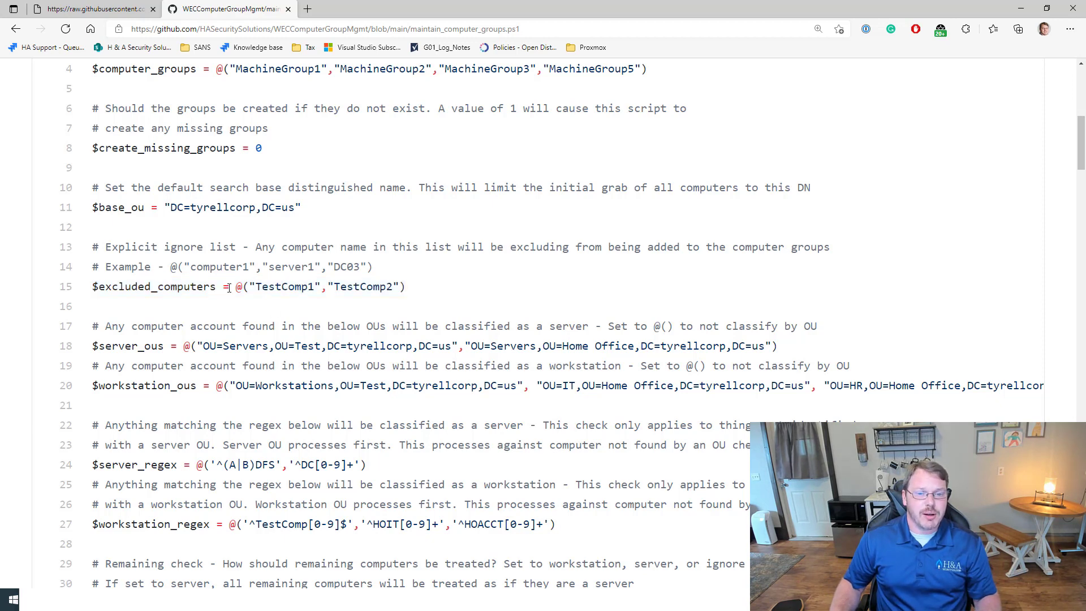
left_click_drag(250, 289, 399, 290)
left_click(193, 346)
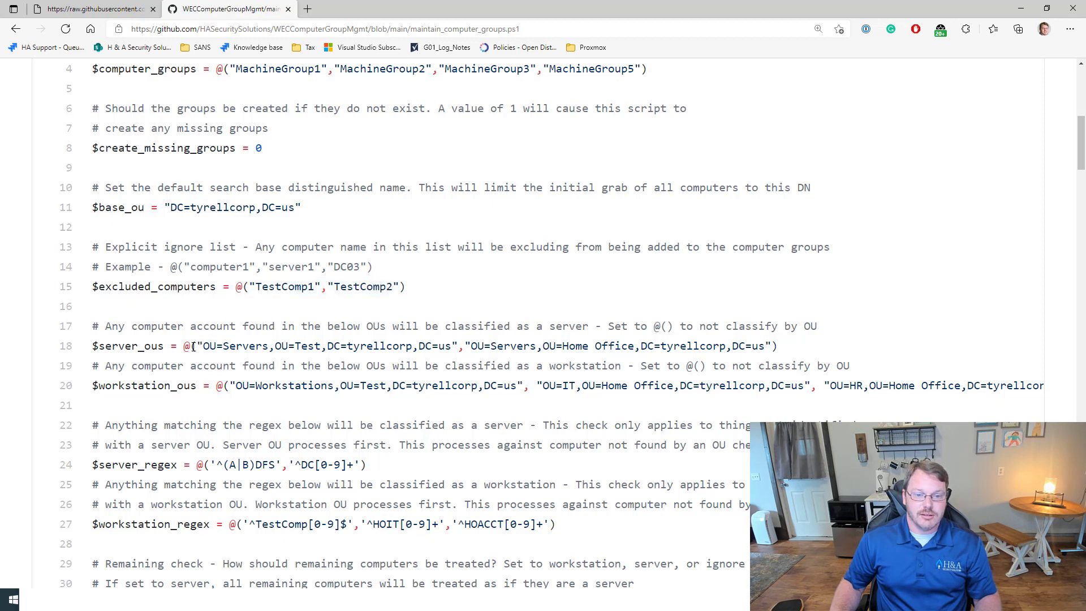
left_click_drag(198, 347, 772, 346)
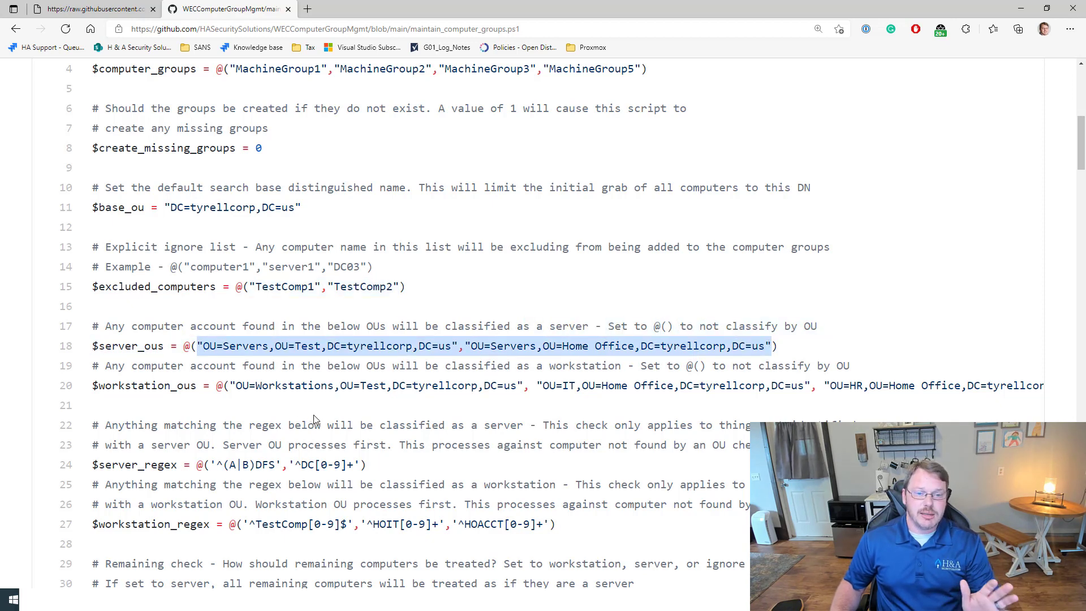
scroll(314, 418, "down", 4)
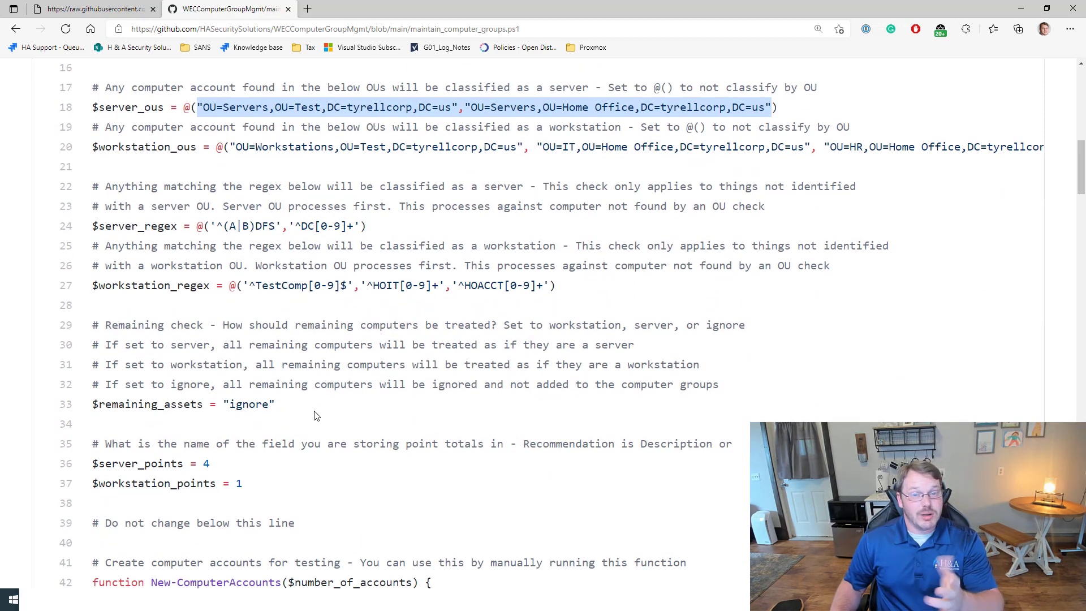
Step: Scroll through the rest of the script's logic and switch to the Proxmox VM 110 summary
scroll(272, 432, "down", 6)
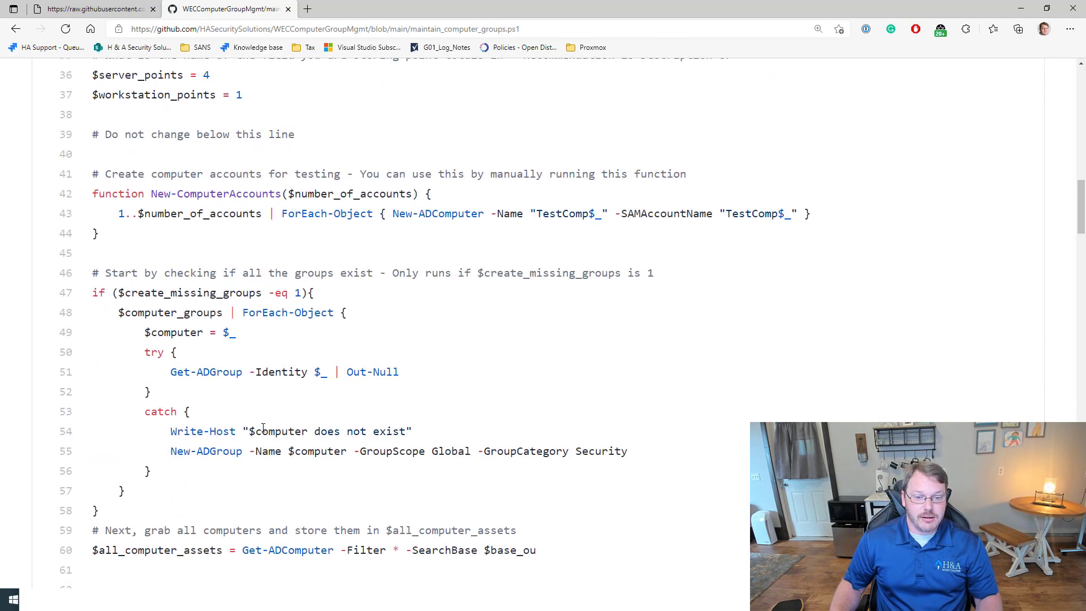
scroll(263, 430, "down", 20)
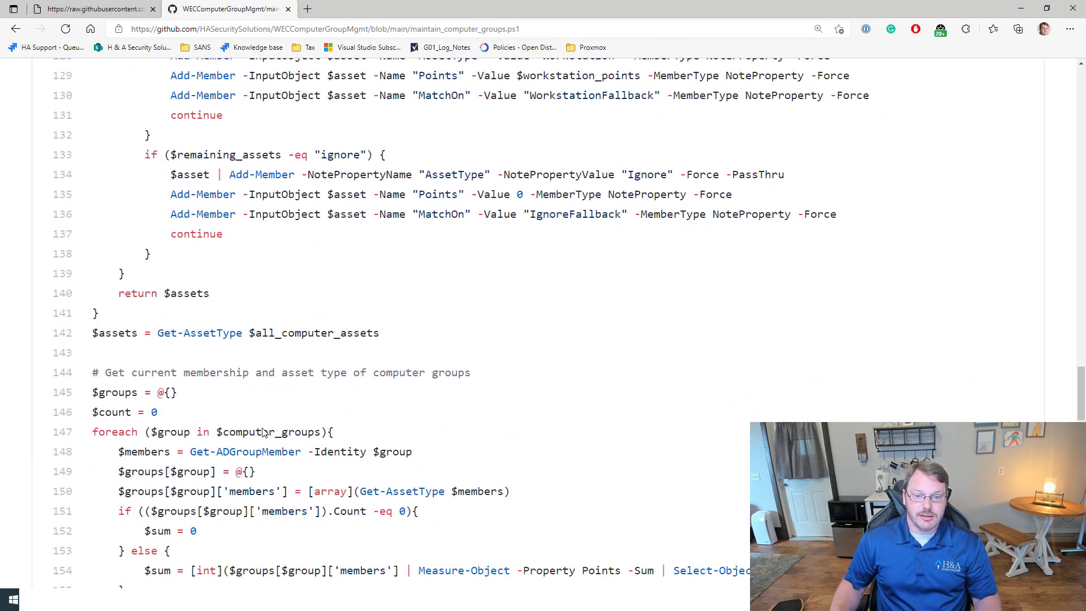
scroll(263, 433, "down", 7)
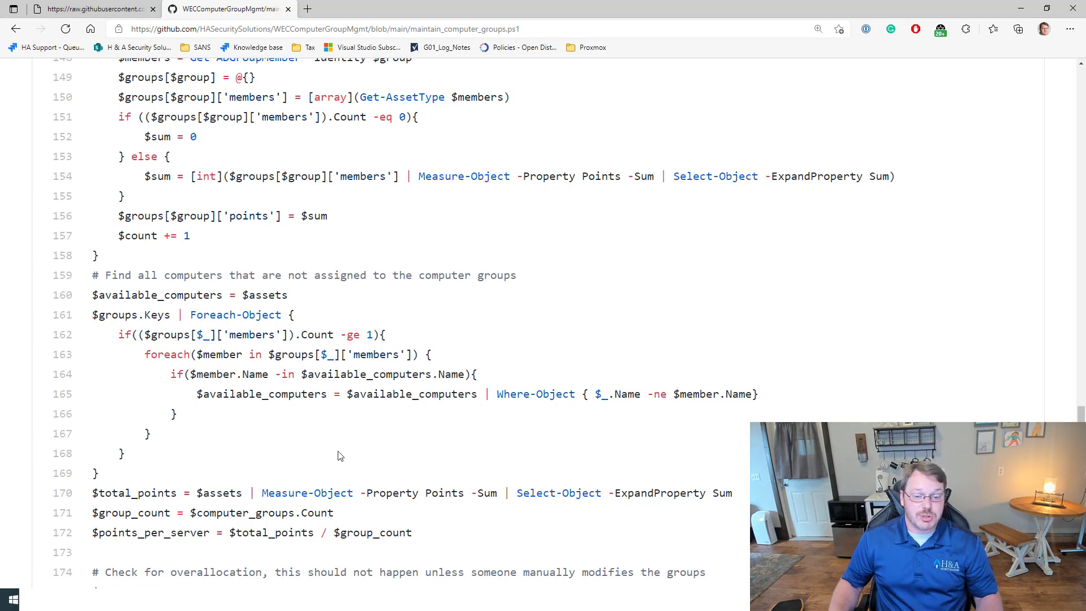
key("alt+Tab")
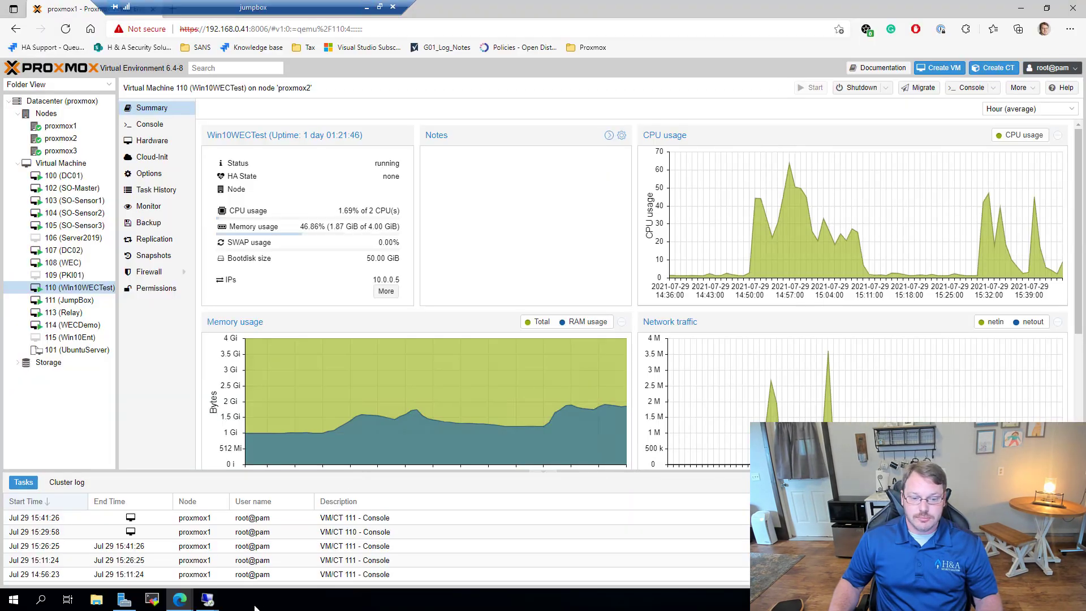
Step: In the Remote Desktop session, close Registry Editor and open the Test subscription's properties in Event Viewer
mouse_move(207, 598)
left_click(149, 554)
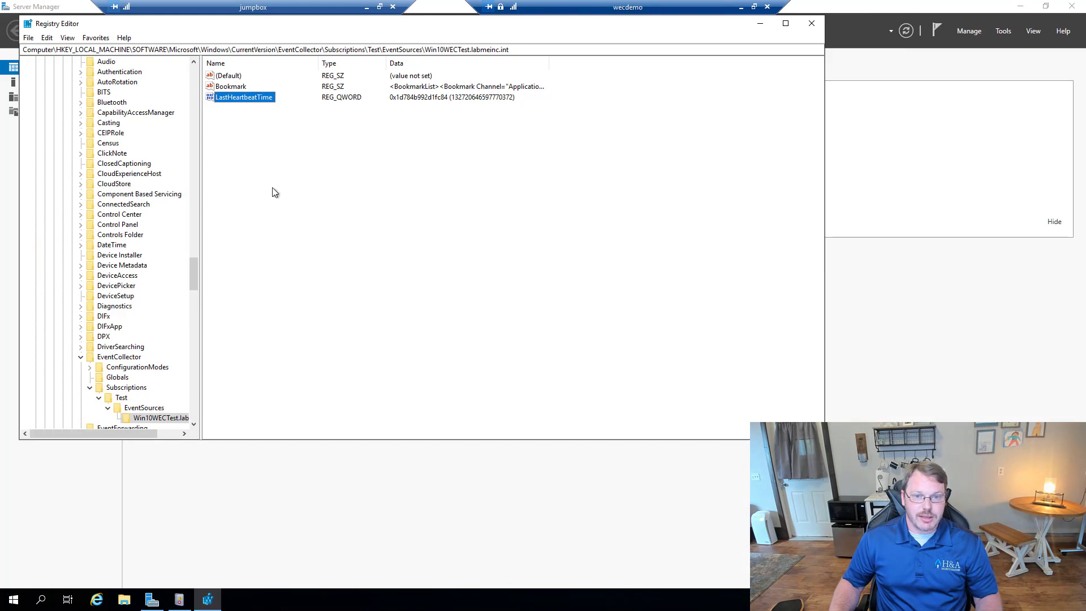
left_click(809, 23)
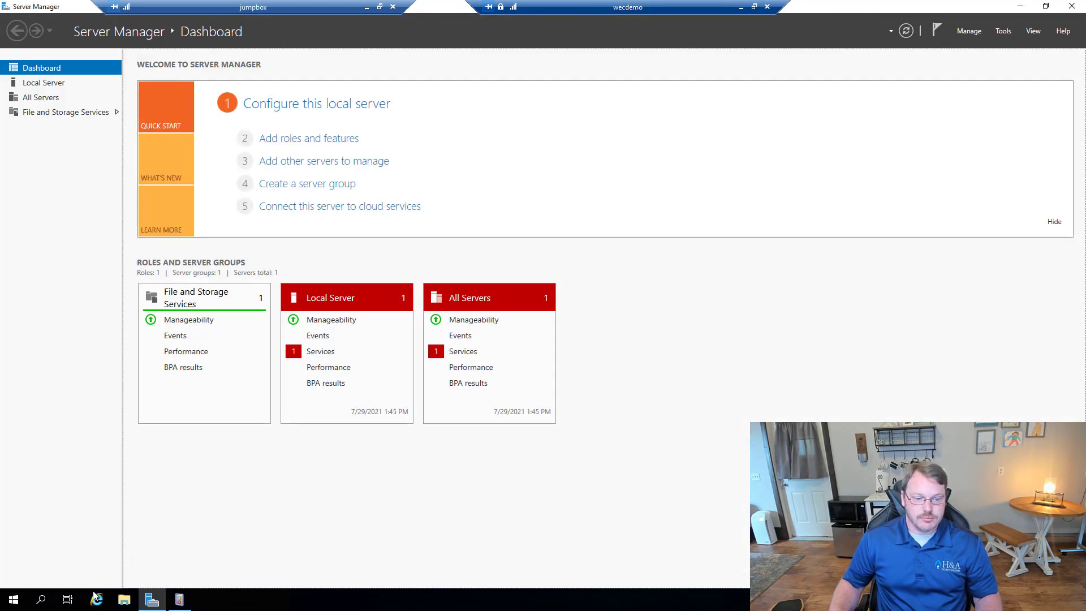
left_click(179, 599)
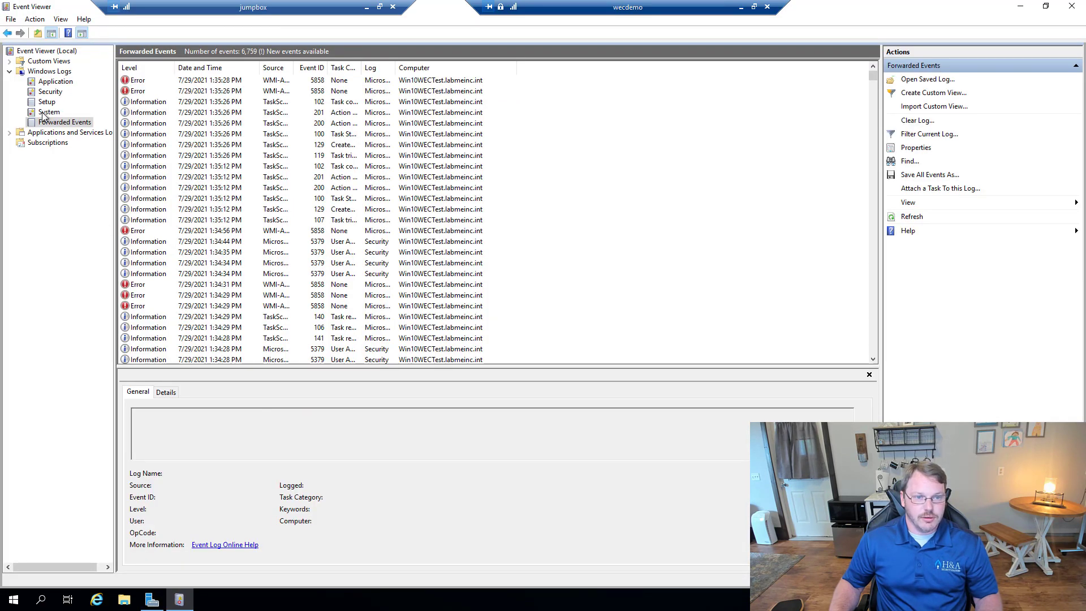
left_click(47, 142)
double_click(178, 80)
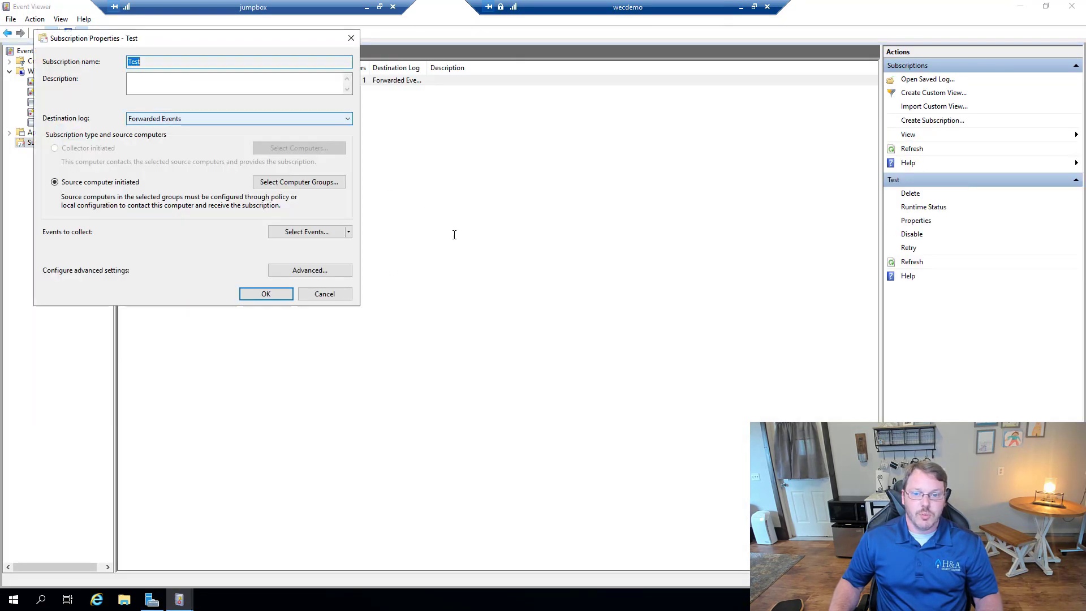
Step: Try adding the wec1 domain group to the Test subscription's source computers, then cancel both dialogs unsaved
left_click(298, 182)
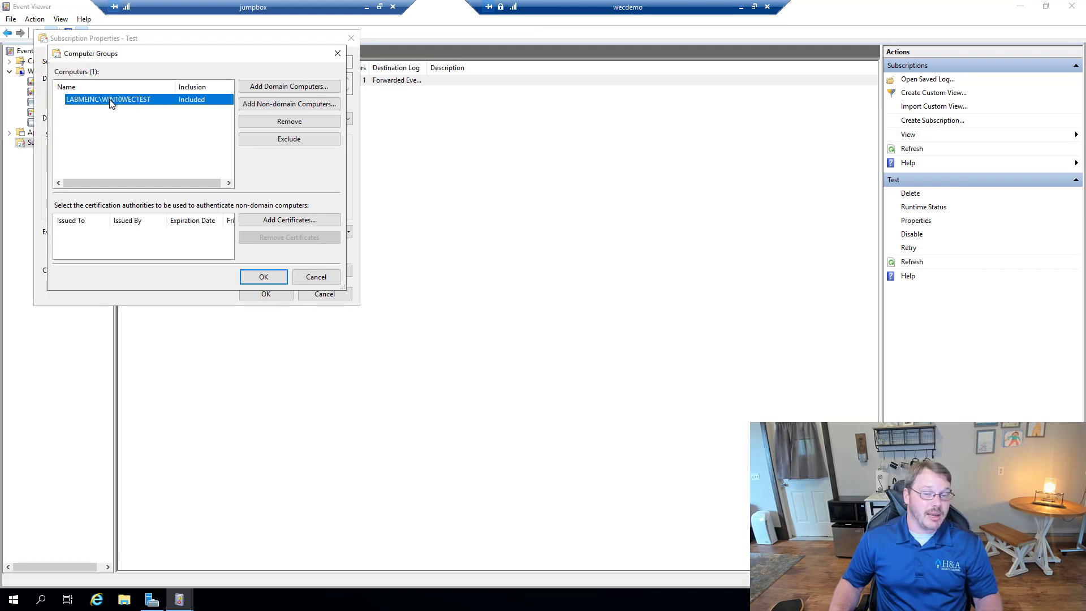
left_click(288, 86)
type("wec")
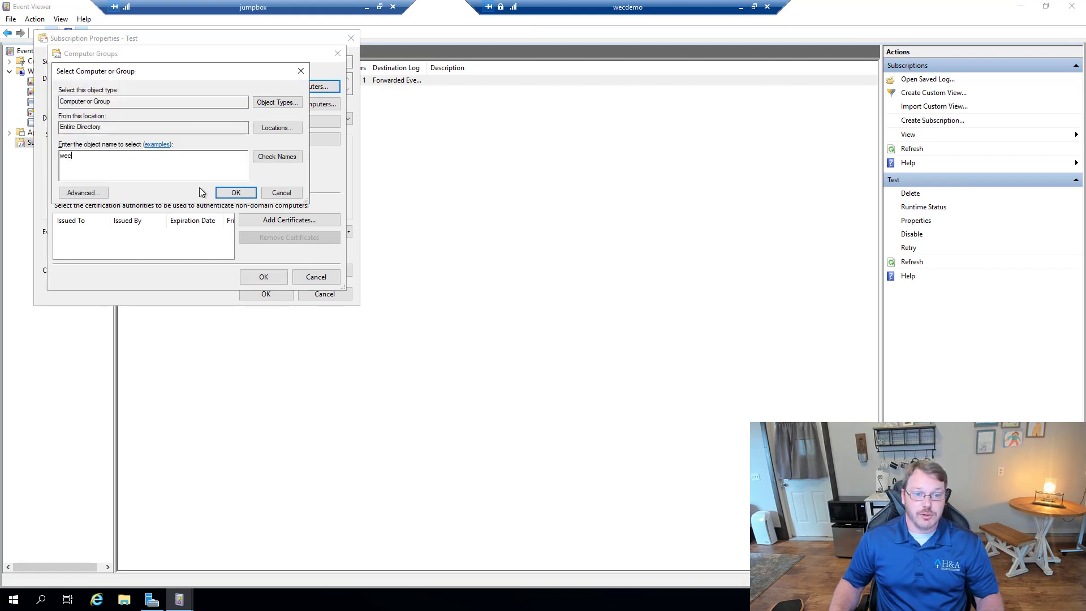
type("1")
left_click(233, 193)
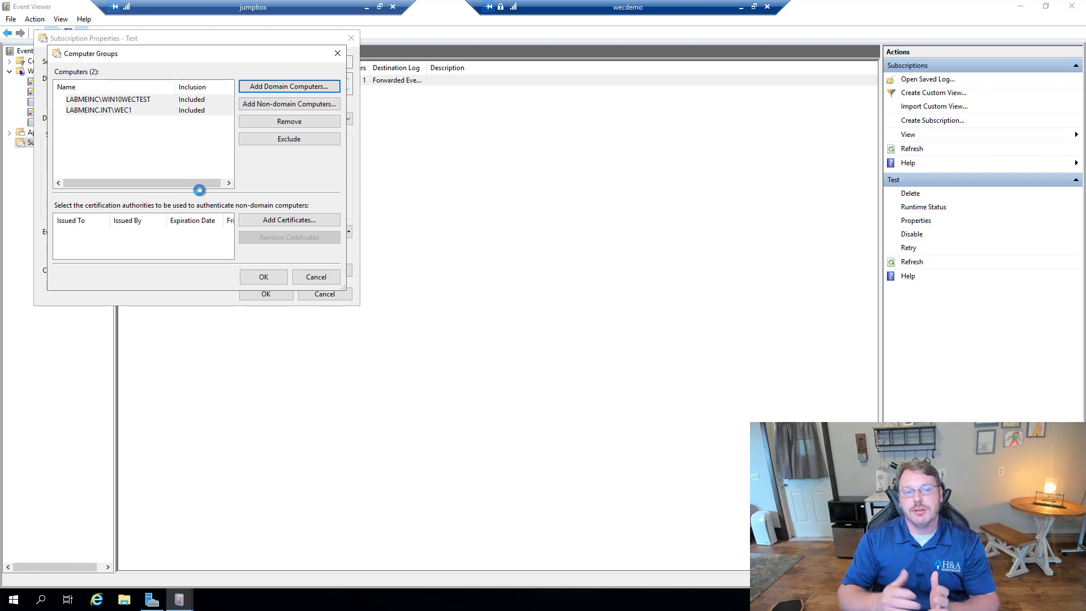
left_click(316, 276)
left_click(328, 293)
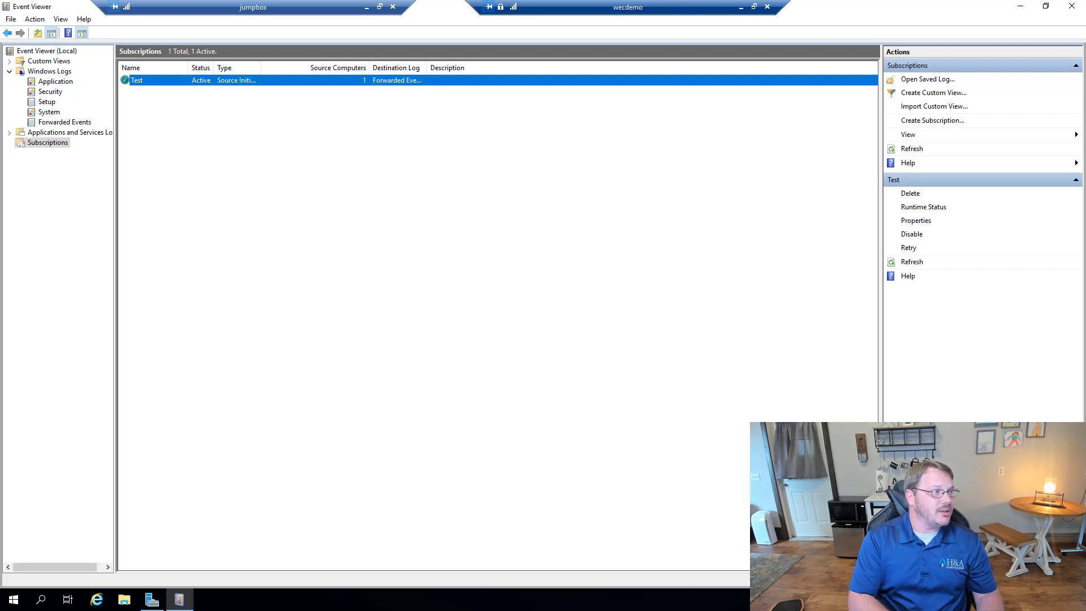
Step: Bring the Edge window with My Cyber Training's Available Courses page back over Event Viewer
left_click_drag(378, 115, 507, 1)
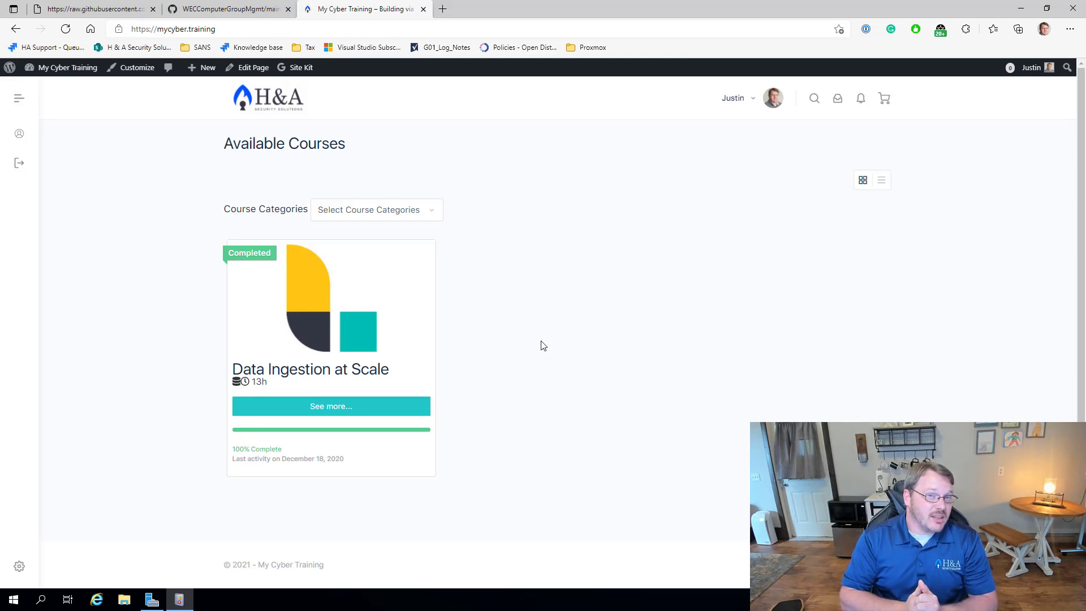
Step: Open the Data Ingestion at Scale course page from its 'See more...' card button
left_click(351, 400)
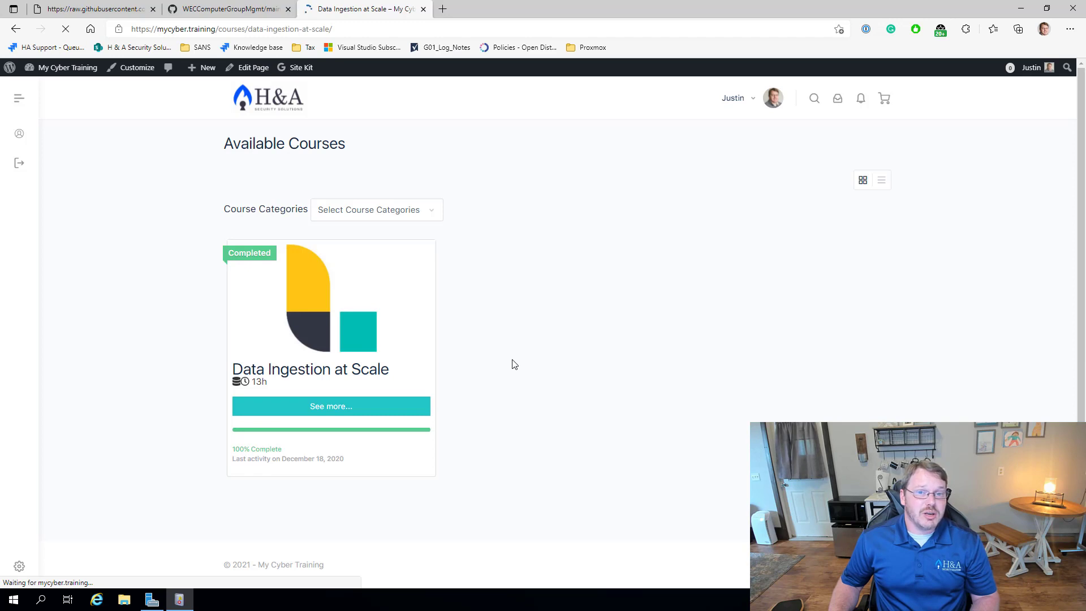